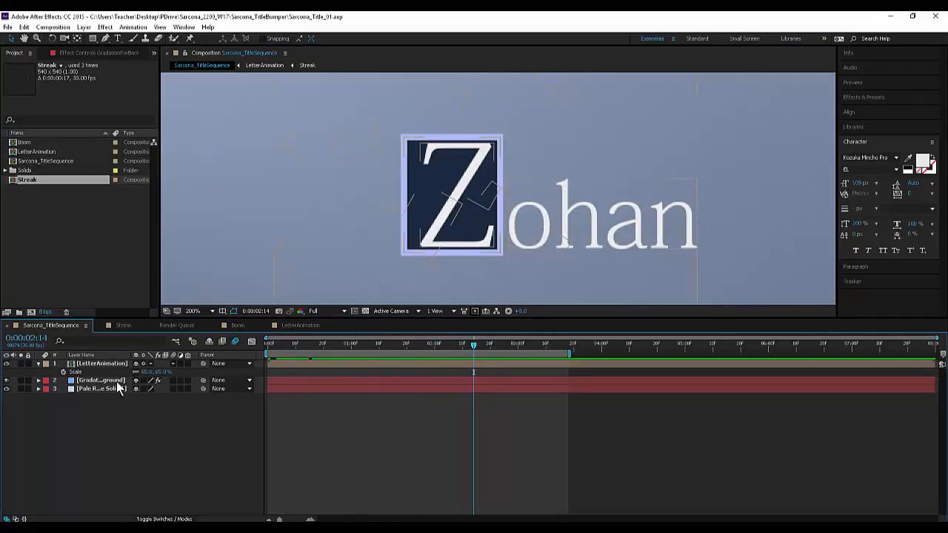
- Open the LetterAnimation composition and select its StrokeOfBox and MaskForLetter layers in turn
{"action": "left_click", "coordinate": [104, 364]}
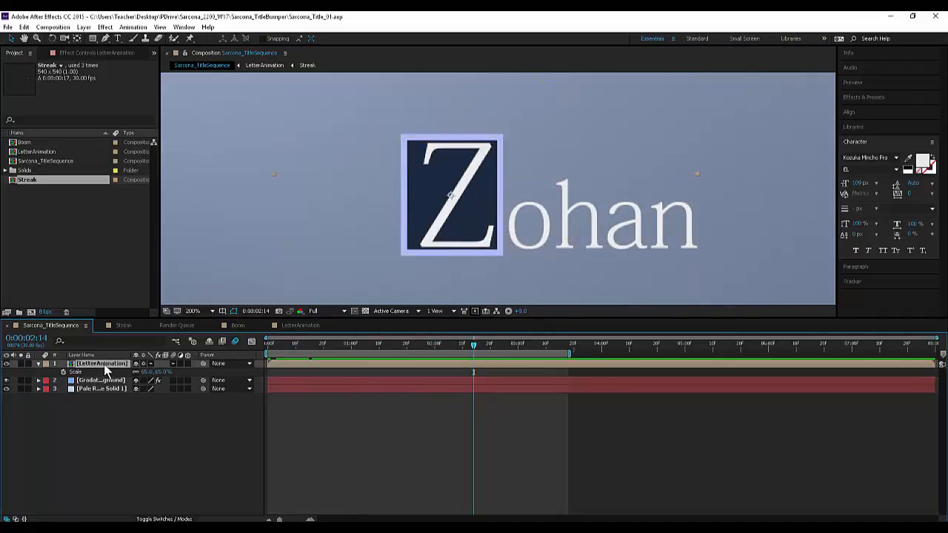
{"action": "left_click", "coordinate": [300, 325]}
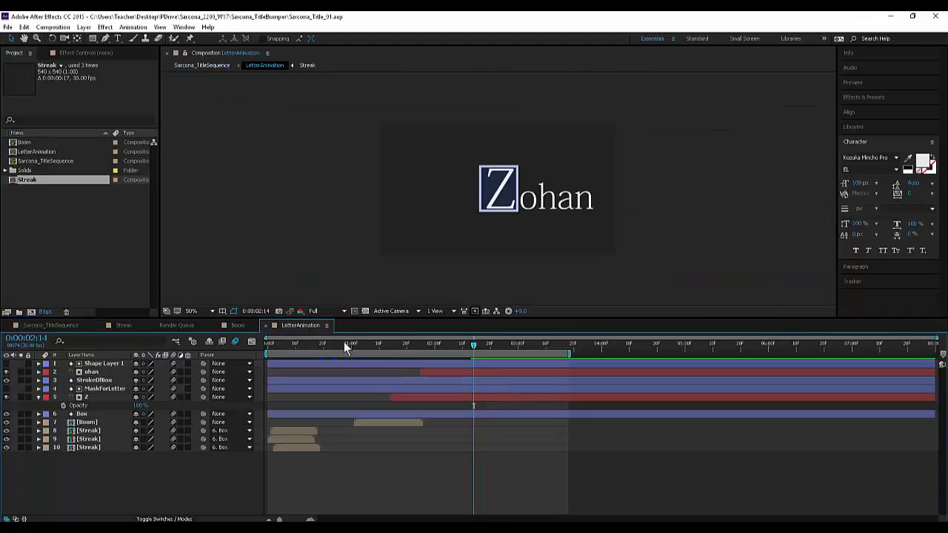
{"action": "left_click", "coordinate": [97, 381]}
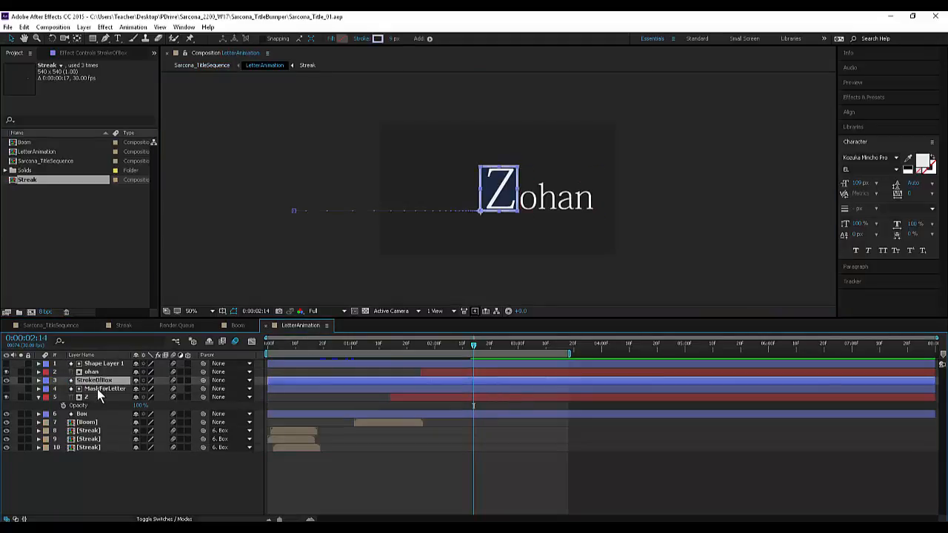
{"action": "left_click", "coordinate": [97, 389]}
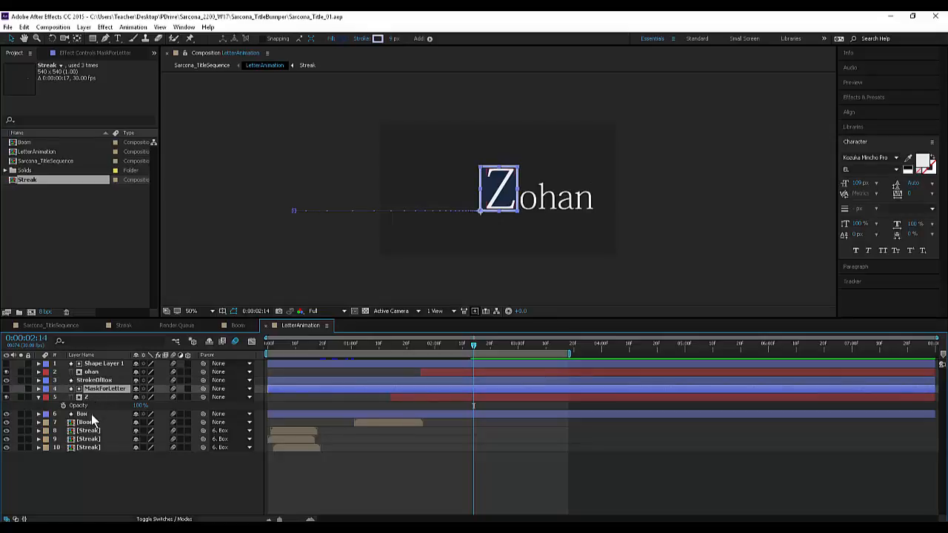
{"action": "left_click", "coordinate": [91, 414]}
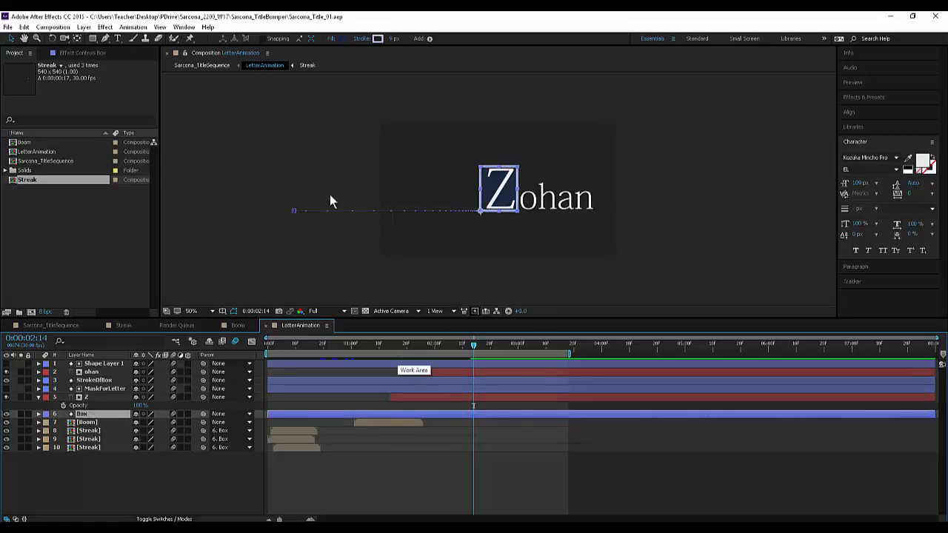
{"action": "left_click", "coordinate": [342, 39]}
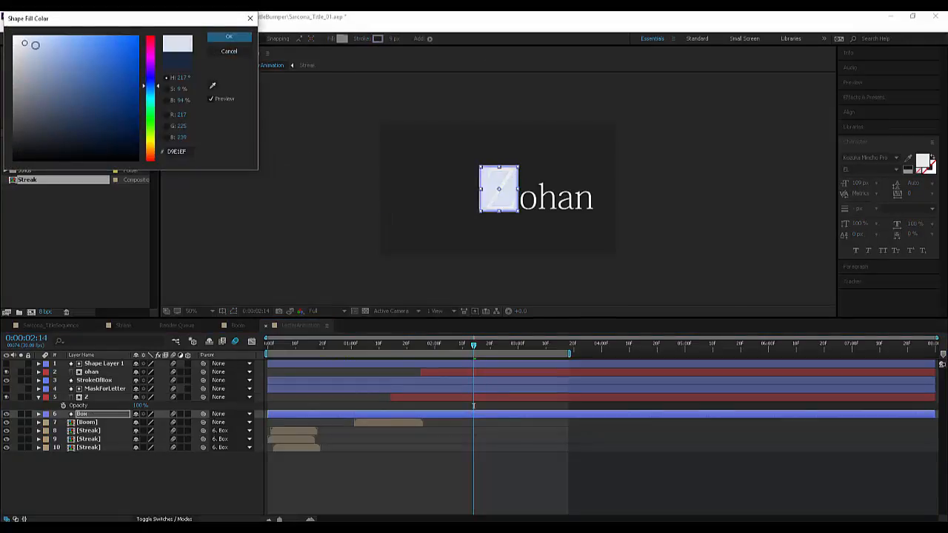
{"action": "left_click", "coordinate": [223, 50]}
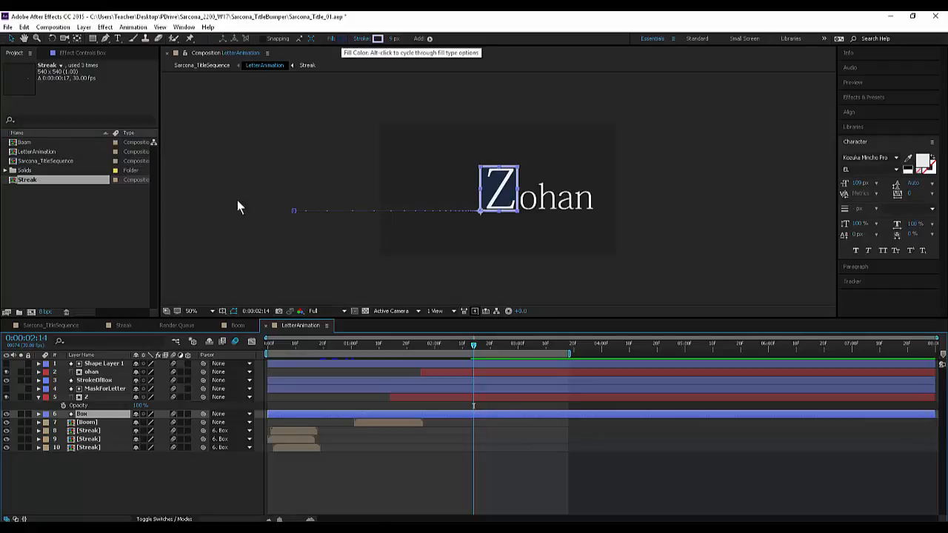
{"action": "left_click", "coordinate": [141, 483]}
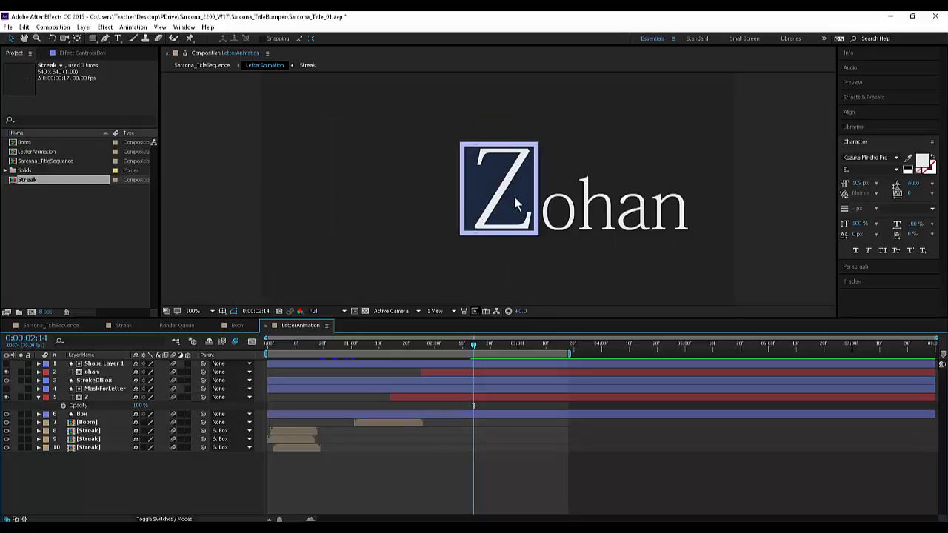
- Scrub through the box and title animation to review it, stopping at 0:00:02:16
{"action": "scroll", "coordinate": [513, 194], "scroll_direction": "up", "scroll_amount": 2}
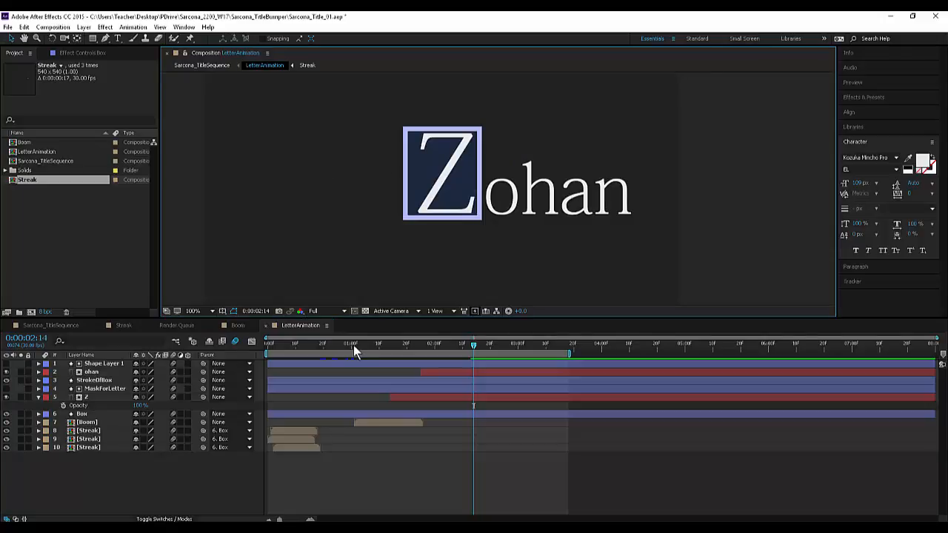
{"action": "left_click_drag", "start_coordinate": [354, 345], "coordinate": [334, 345]}
{"action": "left_click_drag", "start_coordinate": [392, 345], "coordinate": [478, 343]}
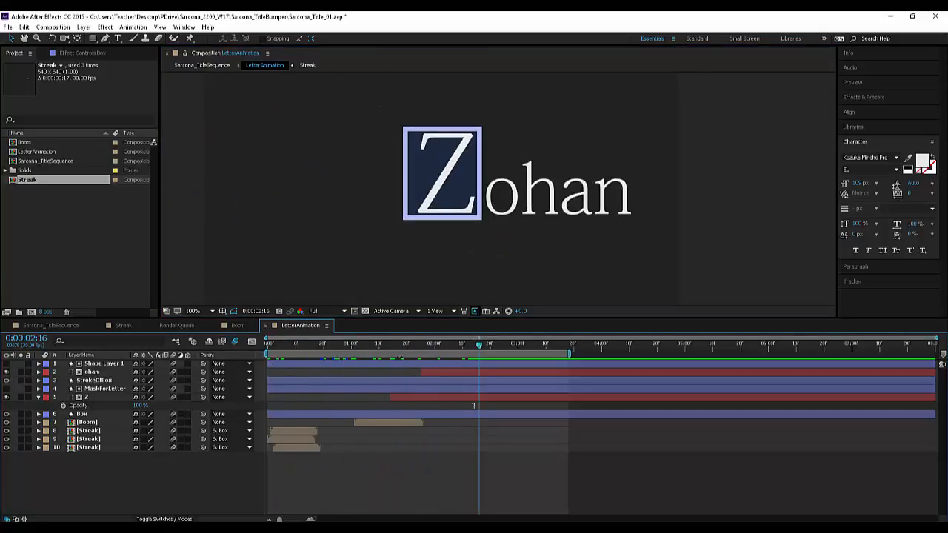
- Create a composition-sized 960 x 540 px pale blue solid and place it between the Z and Box layers
{"action": "left_click", "coordinate": [84, 27]}
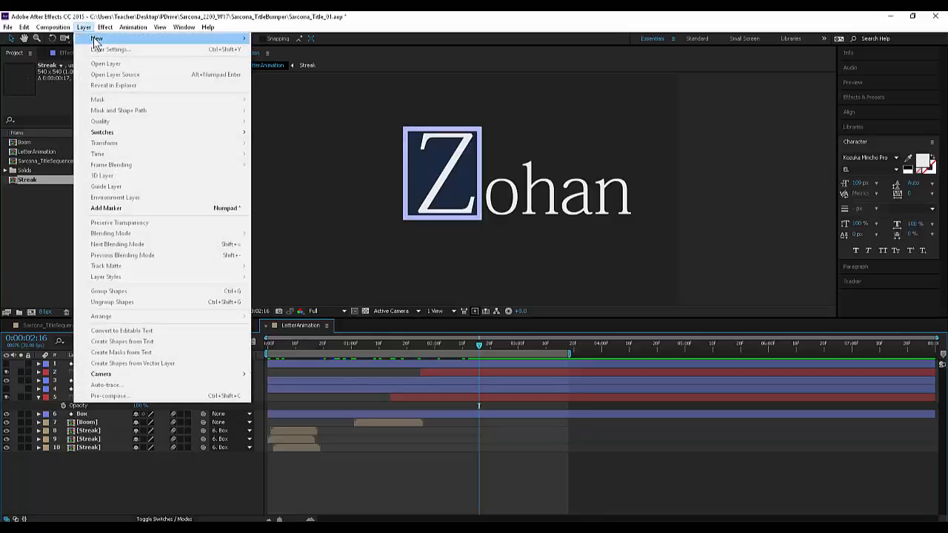
{"action": "mouse_move", "coordinate": [96, 38]}
{"action": "left_click", "coordinate": [270, 49]}
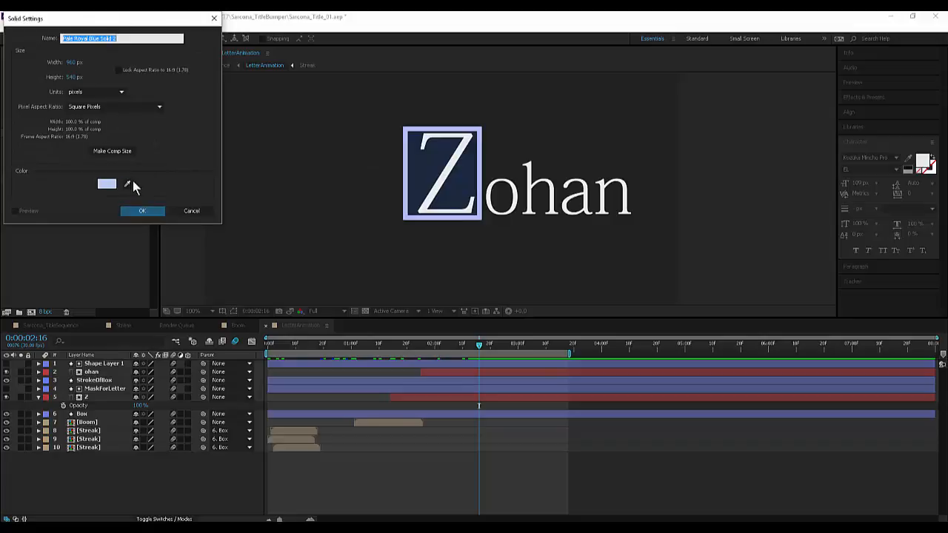
{"action": "left_click", "coordinate": [143, 212]}
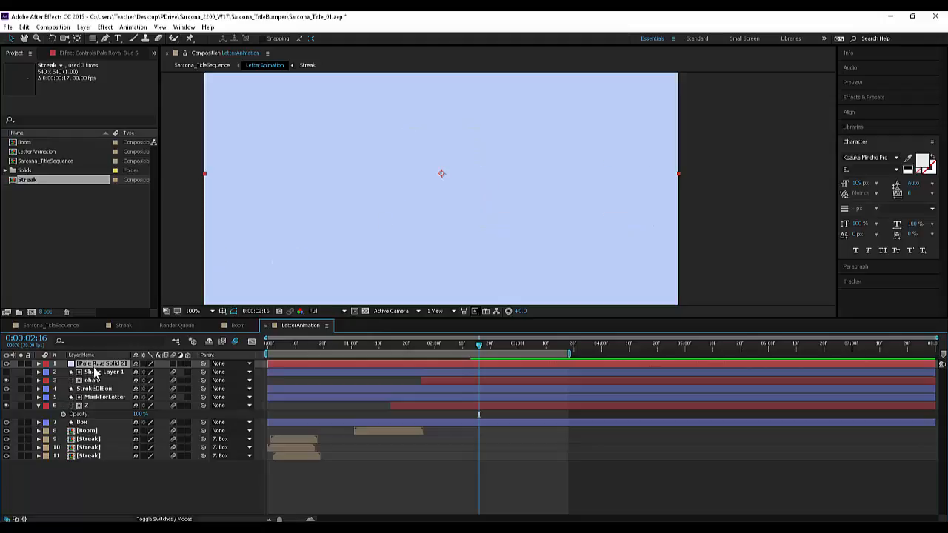
{"action": "left_click_drag", "start_coordinate": [94, 367], "coordinate": [103, 421]}
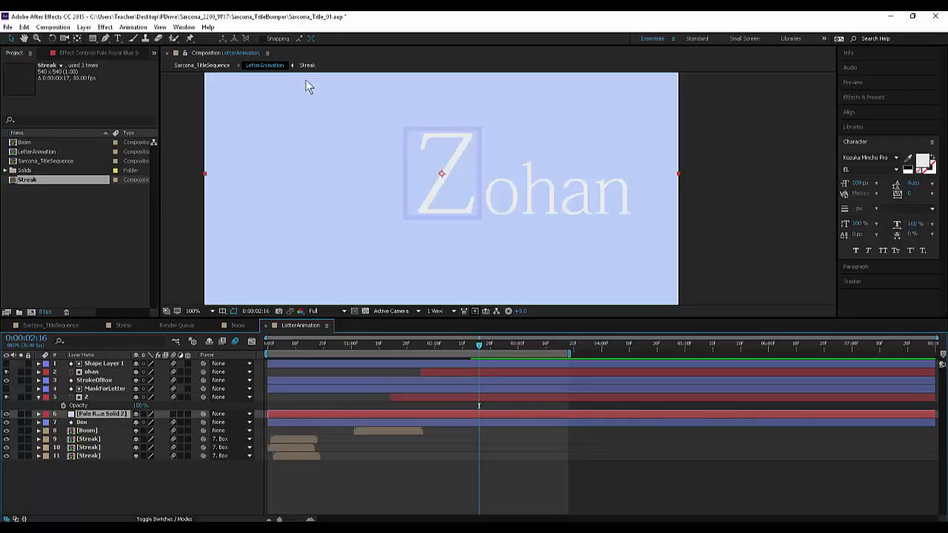
- Change the new solid's color to bright lime green, 54FF00
{"action": "left_click", "coordinate": [83, 27]}
{"action": "left_click", "coordinate": [104, 50]}
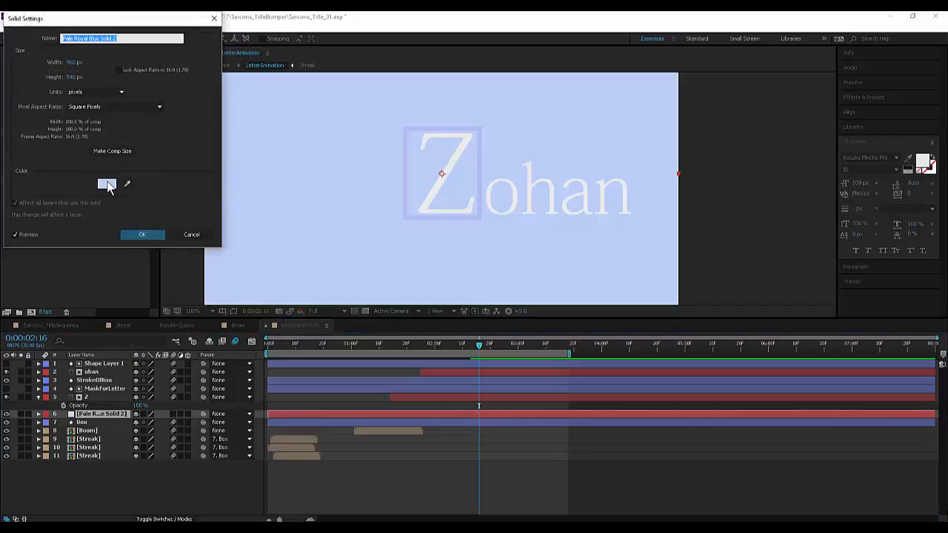
{"action": "left_click", "coordinate": [105, 183]}
{"action": "left_click", "coordinate": [149, 127]}
{"action": "left_click_drag", "start_coordinate": [114, 70], "coordinate": [142, 32]}
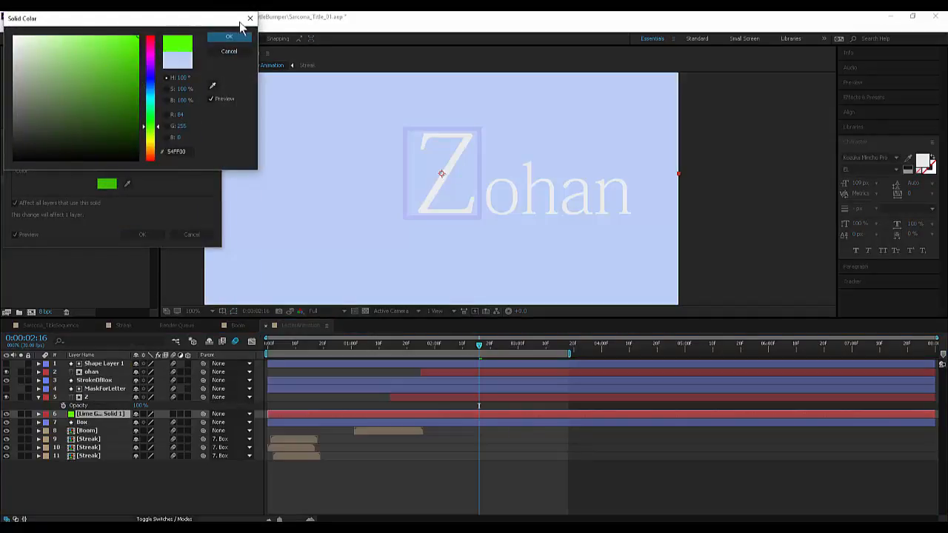
{"action": "left_click", "coordinate": [231, 36]}
{"action": "left_click", "coordinate": [133, 234]}
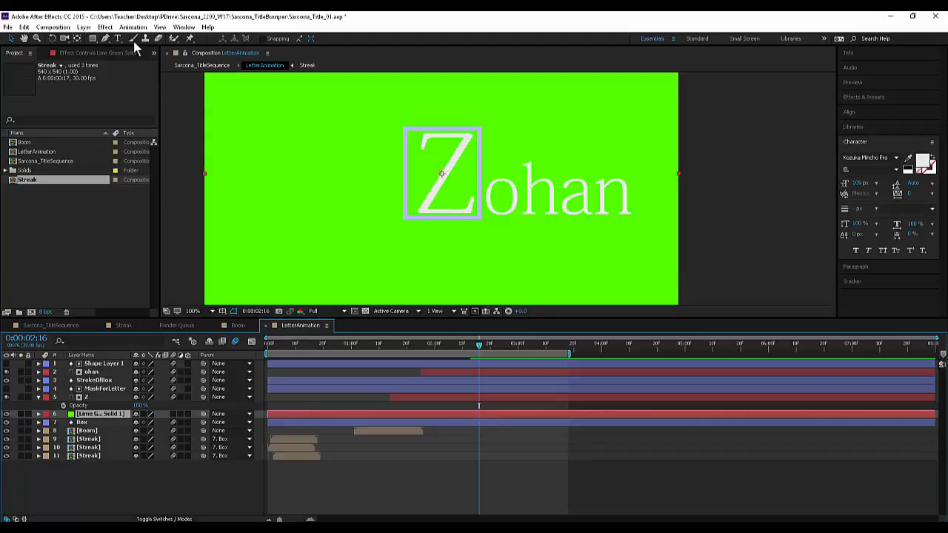
- Draw a closed four-point mask on the green solid with the Pen tool, following the outer edge of the Z box
{"action": "left_click", "coordinate": [106, 38]}
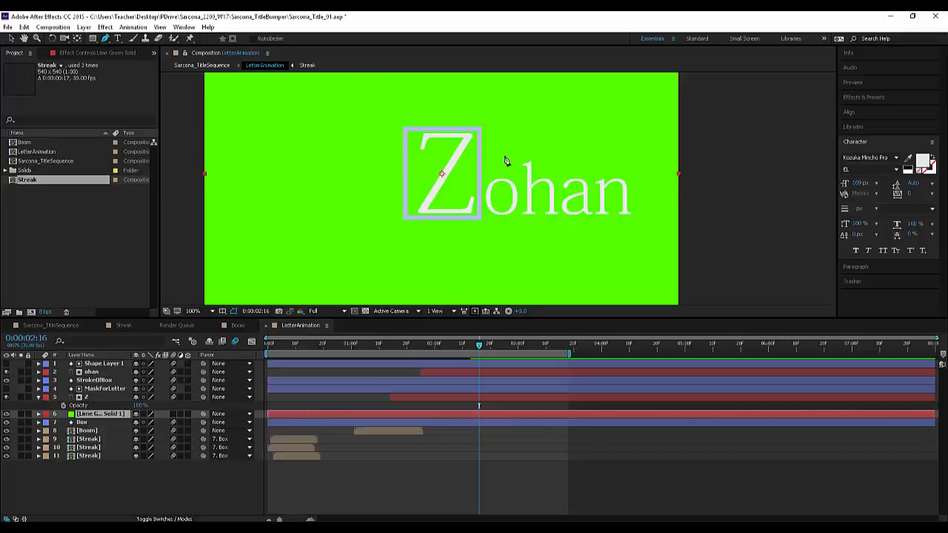
{"action": "left_click", "coordinate": [402, 219]}
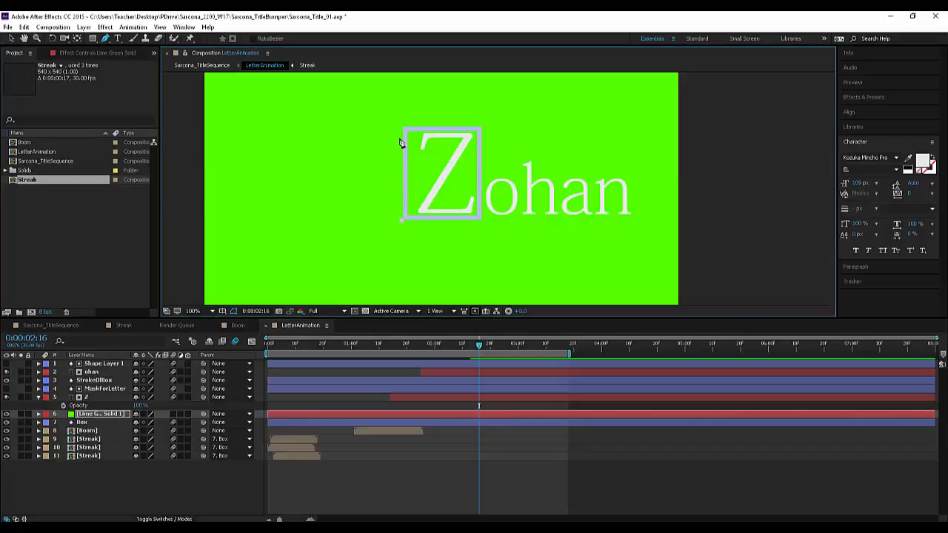
{"action": "left_click", "coordinate": [403, 129]}
{"action": "left_click", "coordinate": [480, 127]}
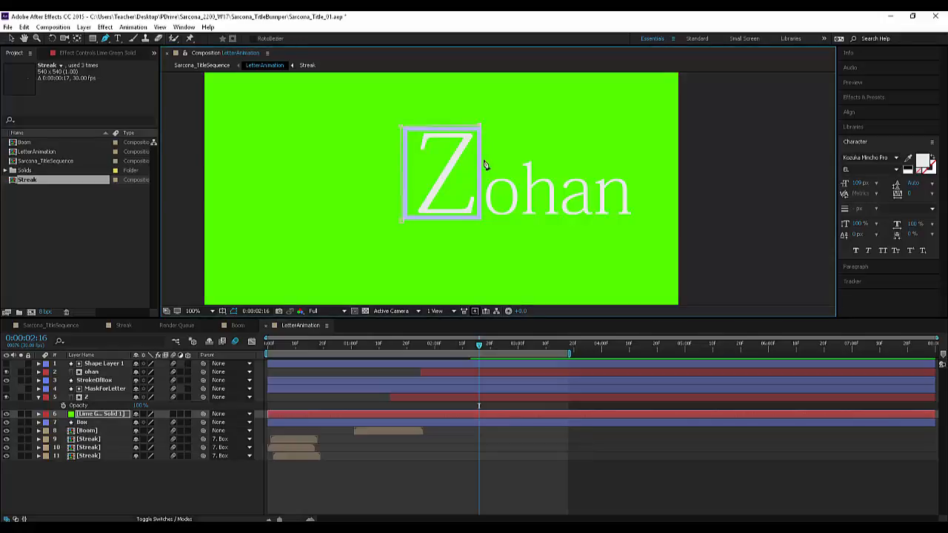
{"action": "left_click", "coordinate": [481, 220]}
{"action": "left_click", "coordinate": [402, 220]}
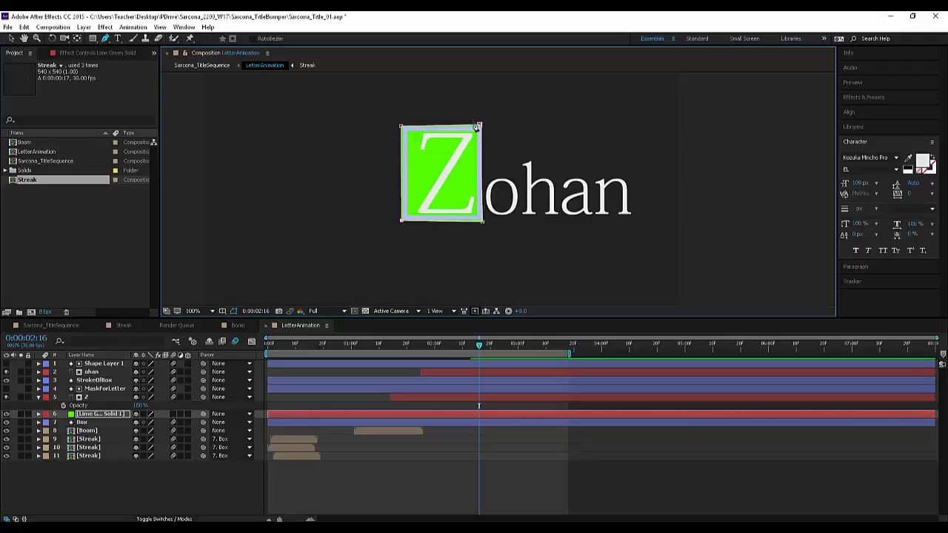
- Straighten the mask's upper-right corner and raise both upper corners slightly above the Z box
{"action": "mouse_move", "coordinate": [480, 125]}
{"action": "left_mouse_down"}
{"action": "mouse_move", "coordinate": [483, 217]}
{"action": "mouse_move", "coordinate": [481, 126]}
{"action": "left_mouse_up"}
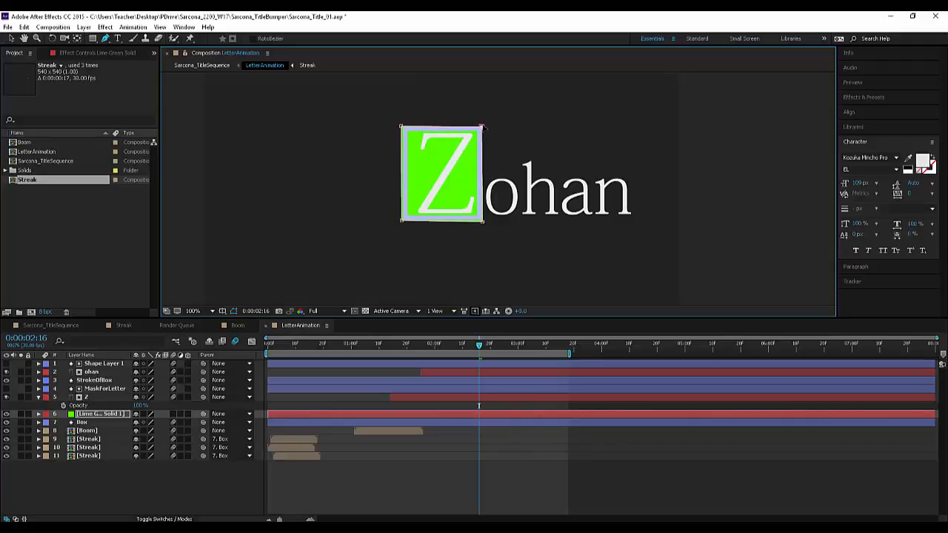
{"action": "left_click_drag", "start_coordinate": [401, 127], "coordinate": [401, 110]}
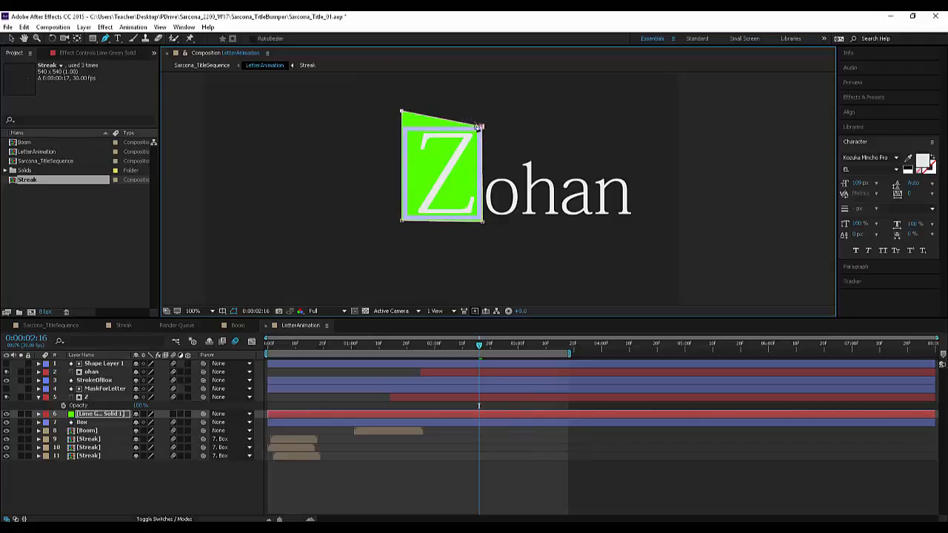
{"action": "left_click_drag", "start_coordinate": [481, 126], "coordinate": [481, 111]}
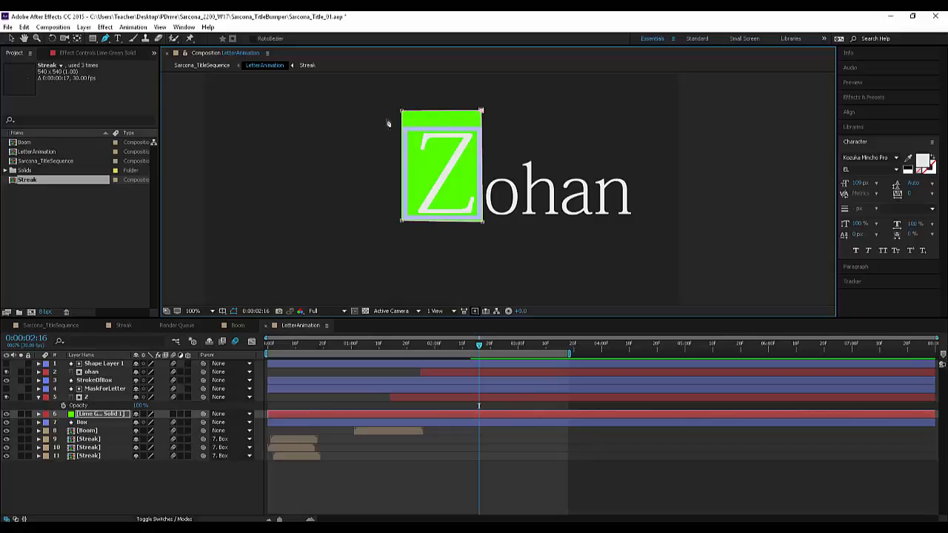
- Apply the Wave Warp distortion effect to the masked green solid
{"action": "left_click", "coordinate": [104, 26]}
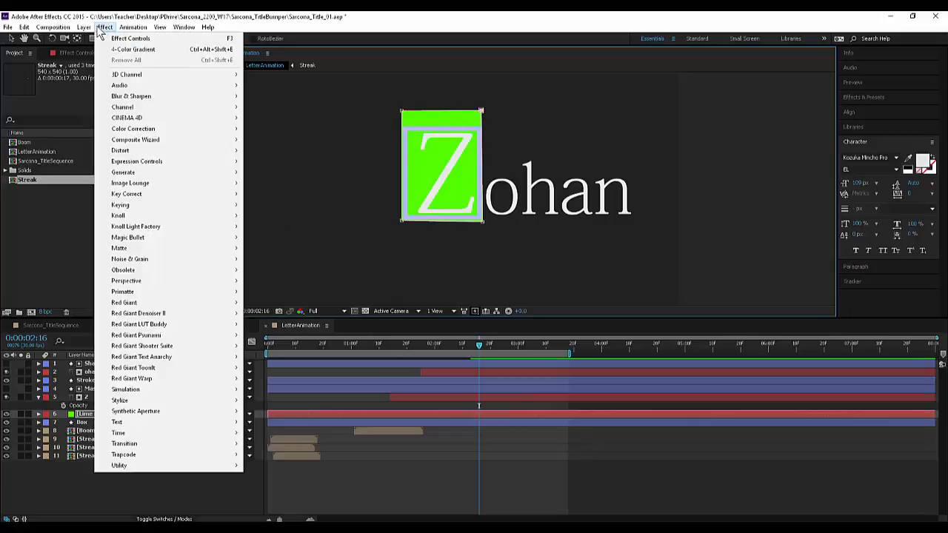
{"action": "mouse_move", "coordinate": [201, 149]}
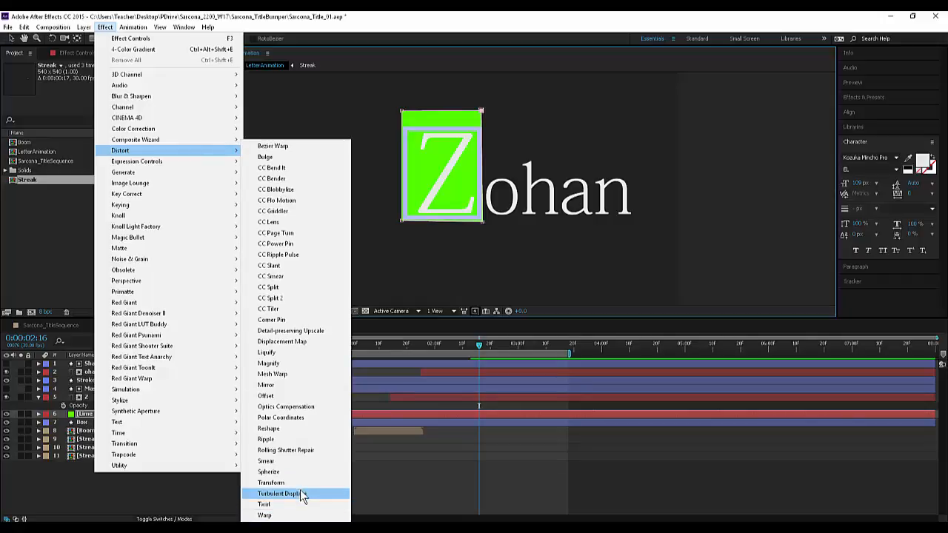
{"action": "left_click", "coordinate": [272, 526]}
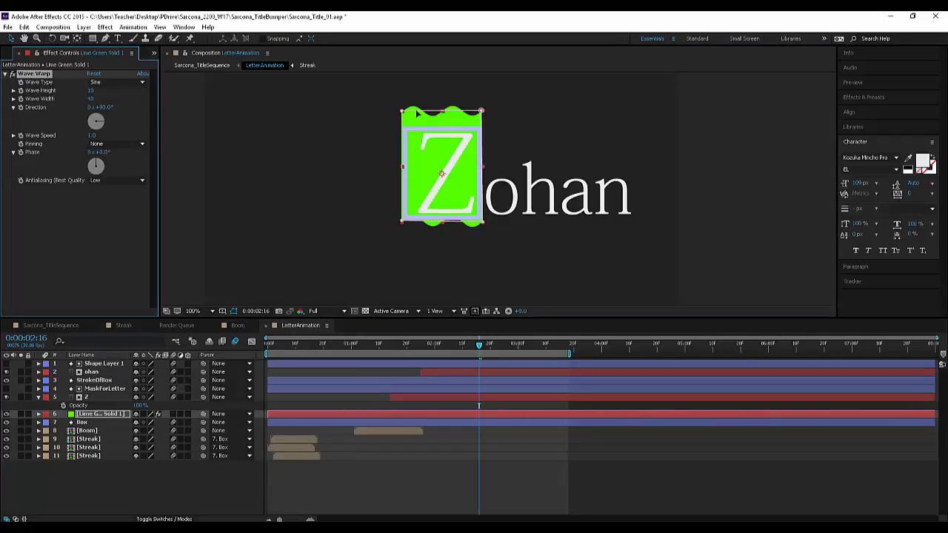
- Set the Wave Warp's wave height to 5 and its wave width to 20
{"action": "key", "text": "period"}
{"action": "left_click_drag", "start_coordinate": [457, 170], "coordinate": [501, 283]}
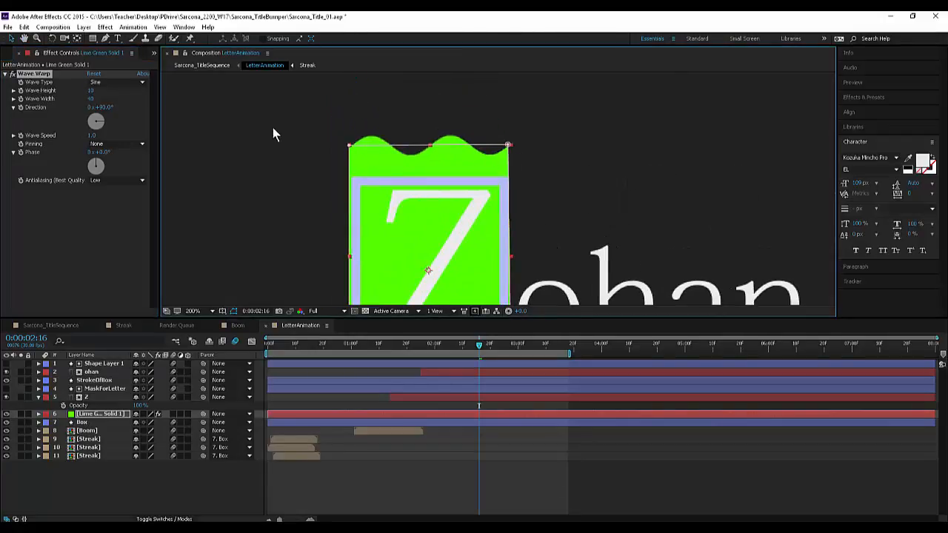
{"action": "left_click", "coordinate": [91, 90]}
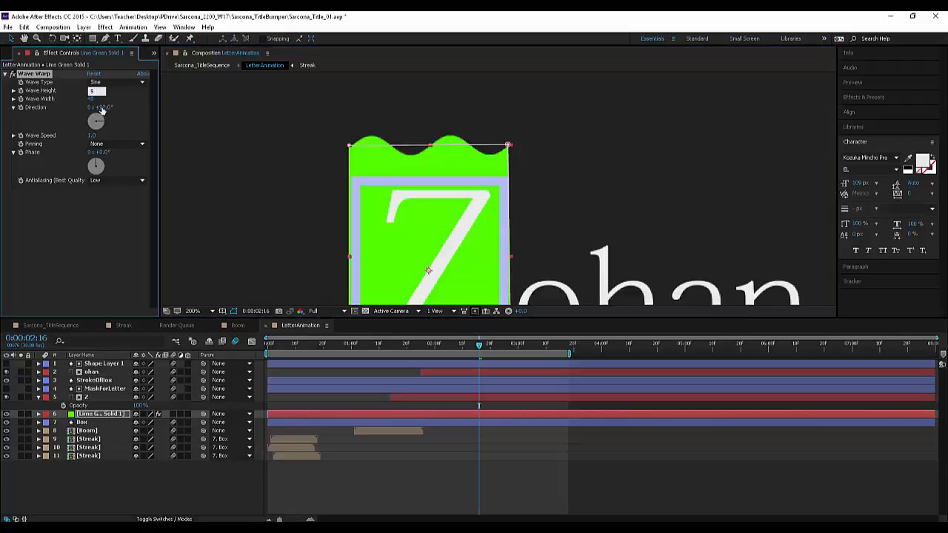
{"action": "type", "text": "5"}
{"action": "key", "text": "Return"}
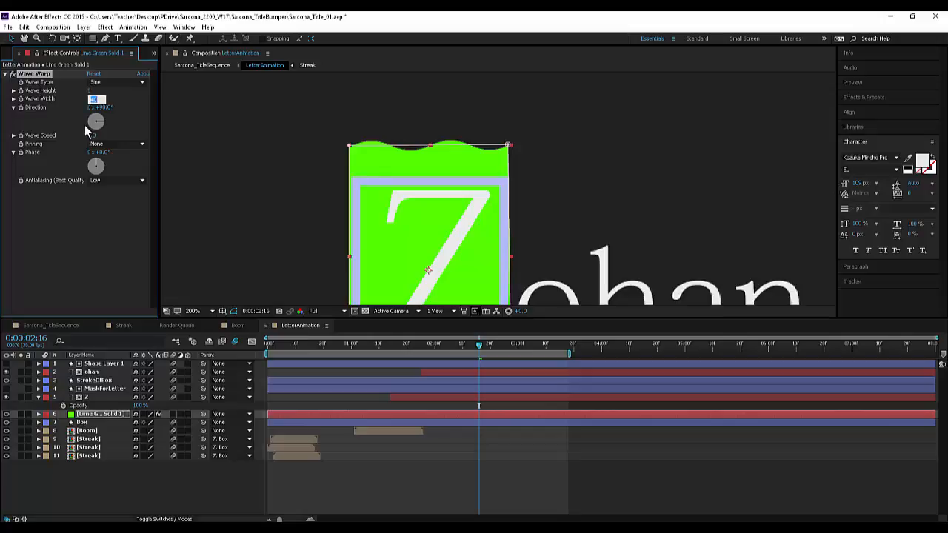
{"action": "type", "text": "20"}
{"action": "key", "text": "Return"}
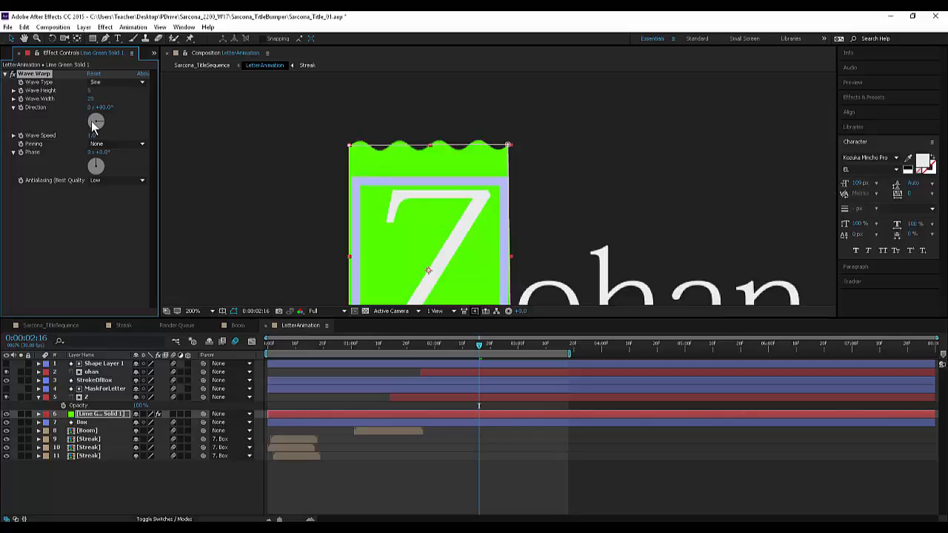
- Adjust the Wave Warp direction to about 88° and preview the moving waves
{"action": "mouse_move", "coordinate": [102, 117]}
{"action": "left_mouse_down"}
{"action": "mouse_move", "coordinate": [96, 111]}
{"action": "mouse_move", "coordinate": [90, 128]}
{"action": "mouse_move", "coordinate": [93, 111]}
{"action": "mouse_move", "coordinate": [109, 124]}
{"action": "left_mouse_up"}
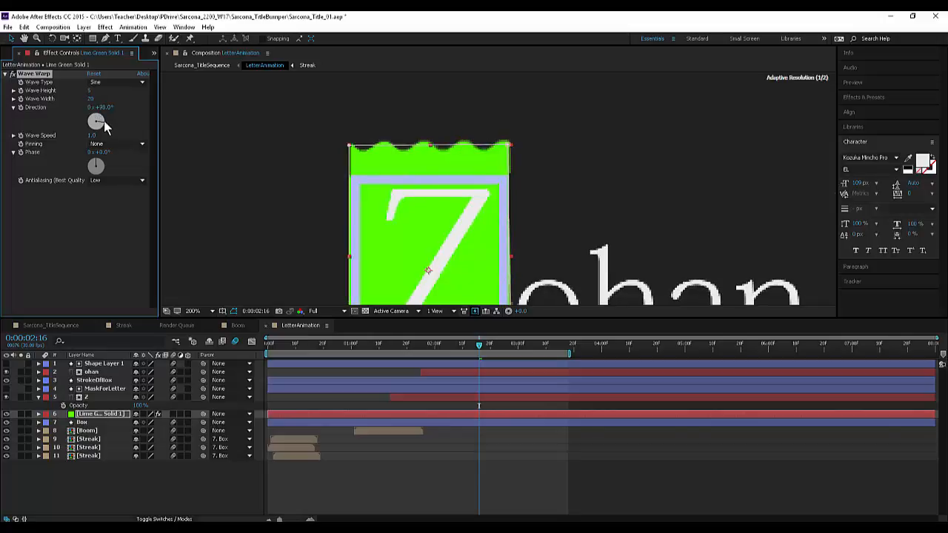
{"action": "key", "text": "space"}
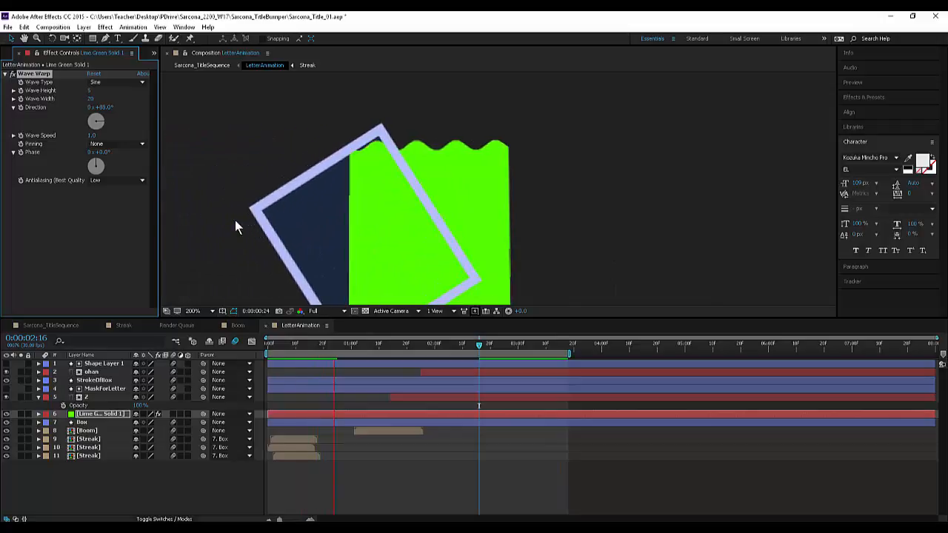
{"action": "key", "text": "space"}
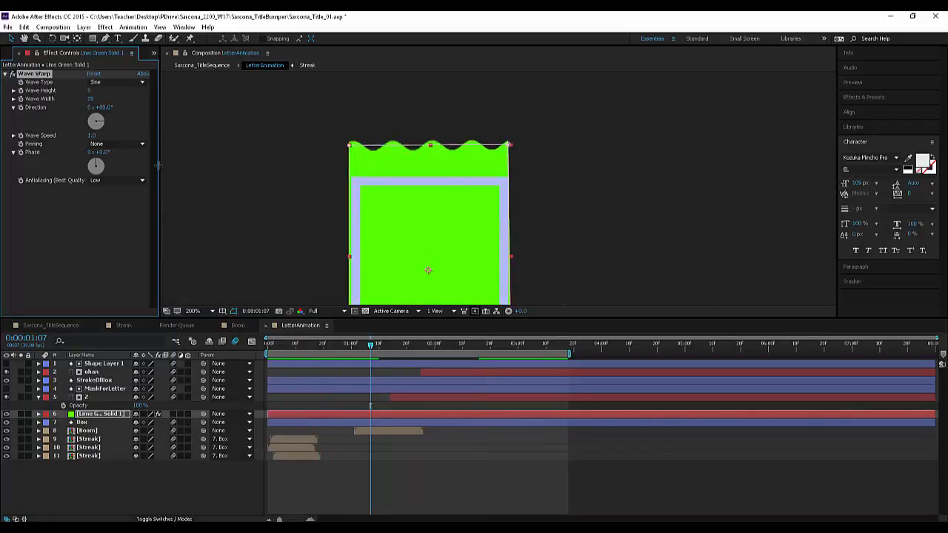
- Set the Wave Warp's pinning to All Edges
{"action": "left_click", "coordinate": [115, 144]}
{"action": "left_click", "coordinate": [124, 166]}
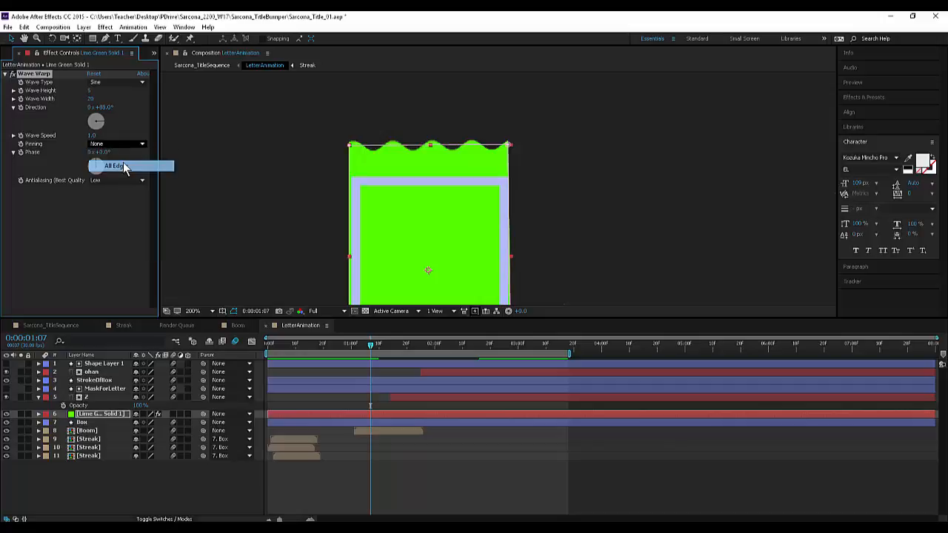
- Try Center pinning on the Wave Warp, set the pinning to None, and preview the waves
{"action": "left_click", "coordinate": [121, 151]}
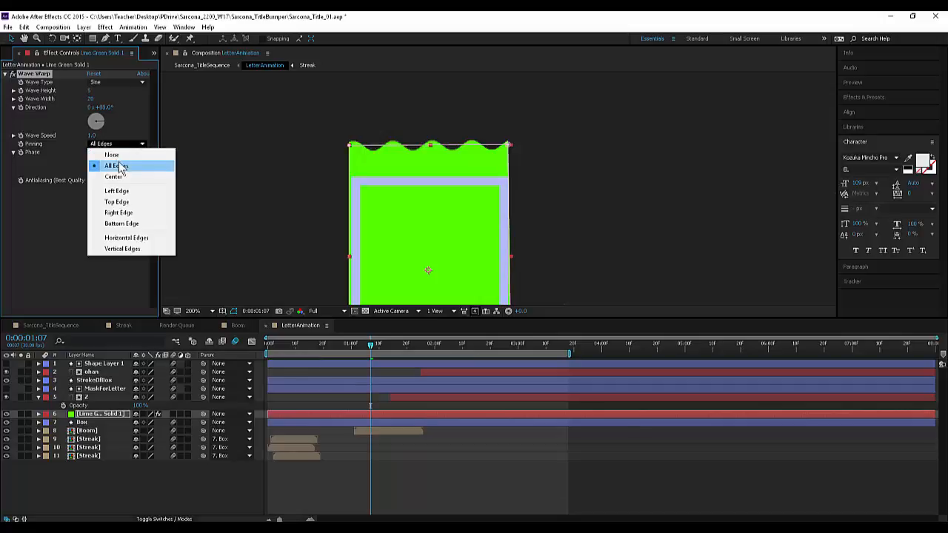
{"action": "left_click", "coordinate": [121, 175]}
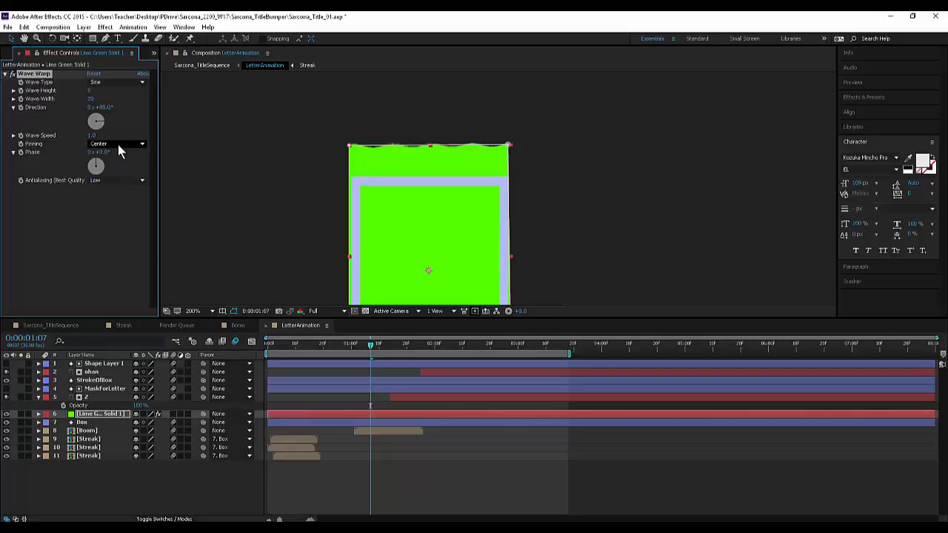
{"action": "left_click", "coordinate": [118, 146]}
{"action": "left_click", "coordinate": [115, 155]}
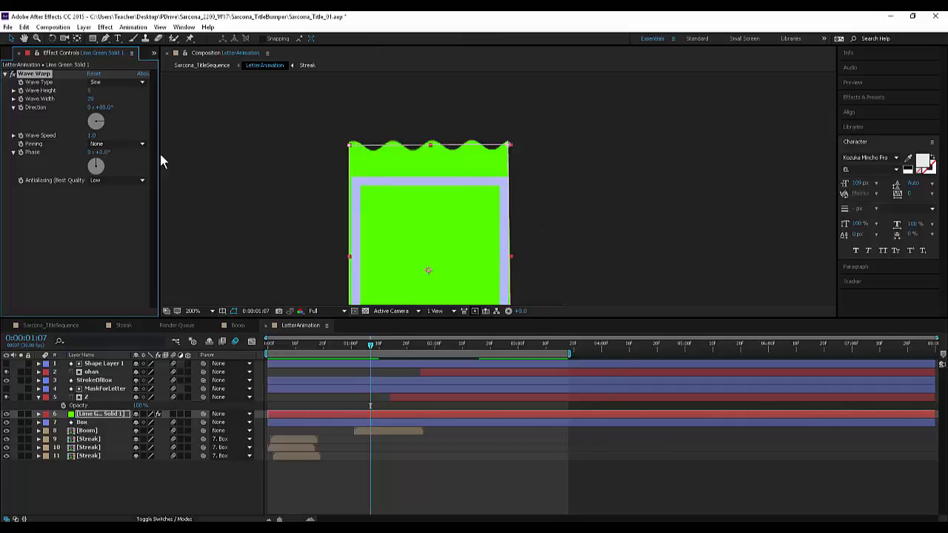
{"action": "mouse_move", "coordinate": [111, 151]}
{"action": "left_mouse_down"}
{"action": "mouse_move", "coordinate": [266, 152]}
{"action": "mouse_move", "coordinate": [46, 156]}
{"action": "mouse_move", "coordinate": [119, 152]}
{"action": "left_mouse_up"}
{"action": "left_click_drag", "start_coordinate": [364, 344], "coordinate": [371, 363]}
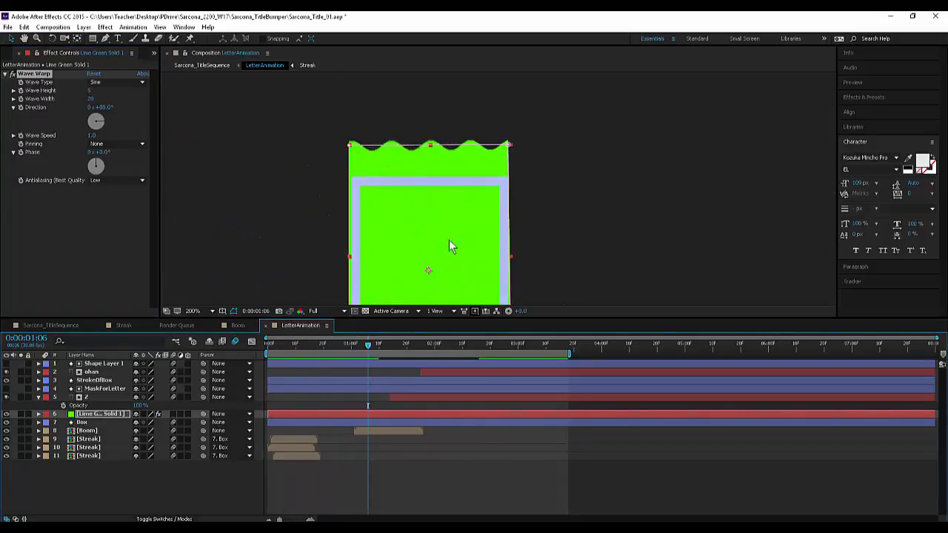
- Expand the lime green solid's Mask 1 properties in the layer list
{"action": "key", "text": "comma"}
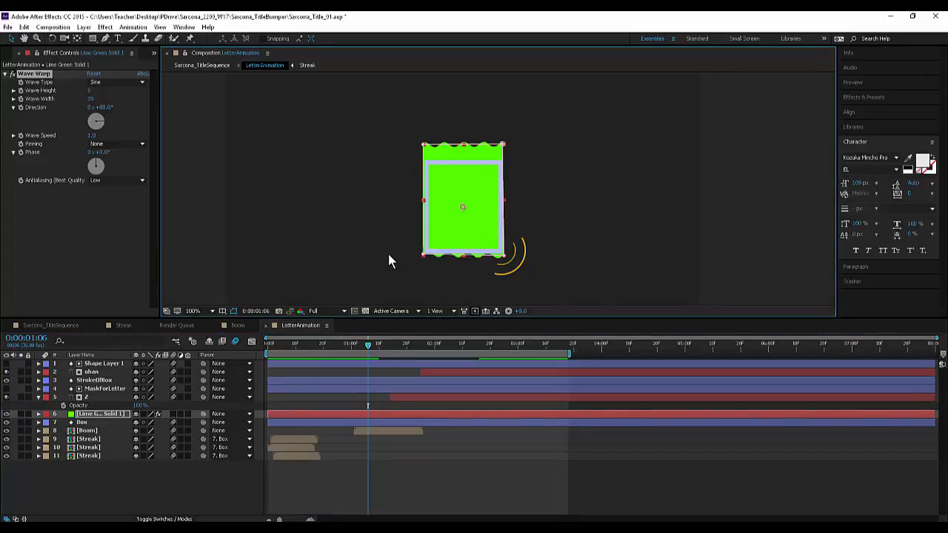
{"action": "left_click", "coordinate": [39, 415]}
{"action": "left_click", "coordinate": [63, 423]}
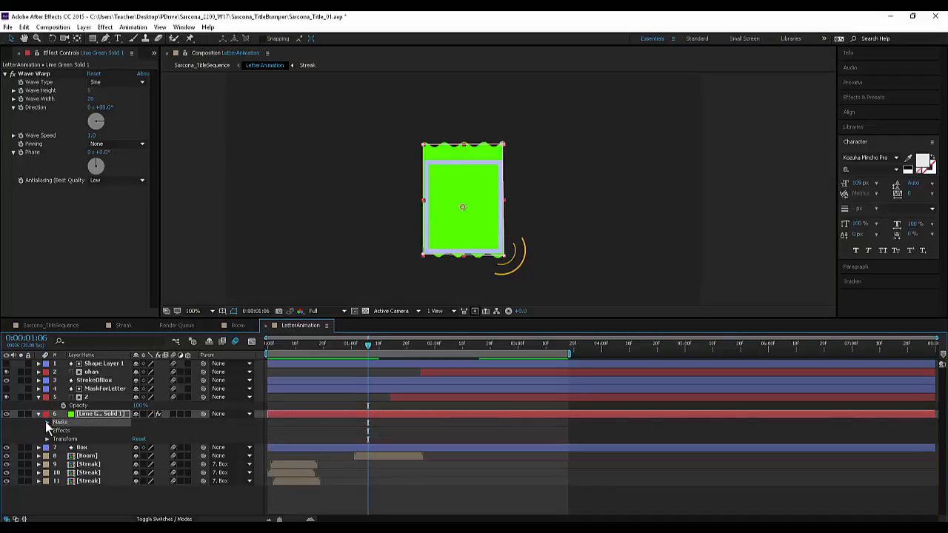
{"action": "left_click", "coordinate": [47, 423]}
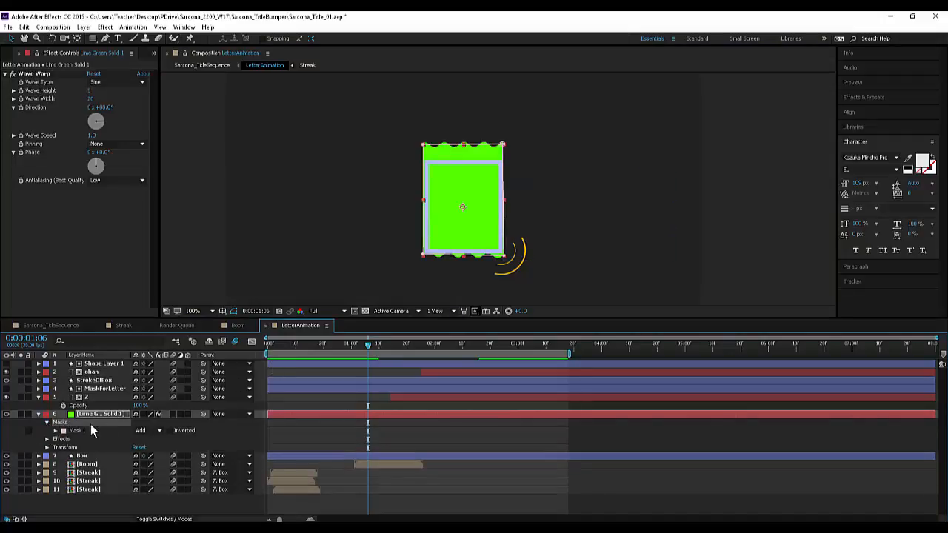
{"action": "left_click", "coordinate": [55, 432]}
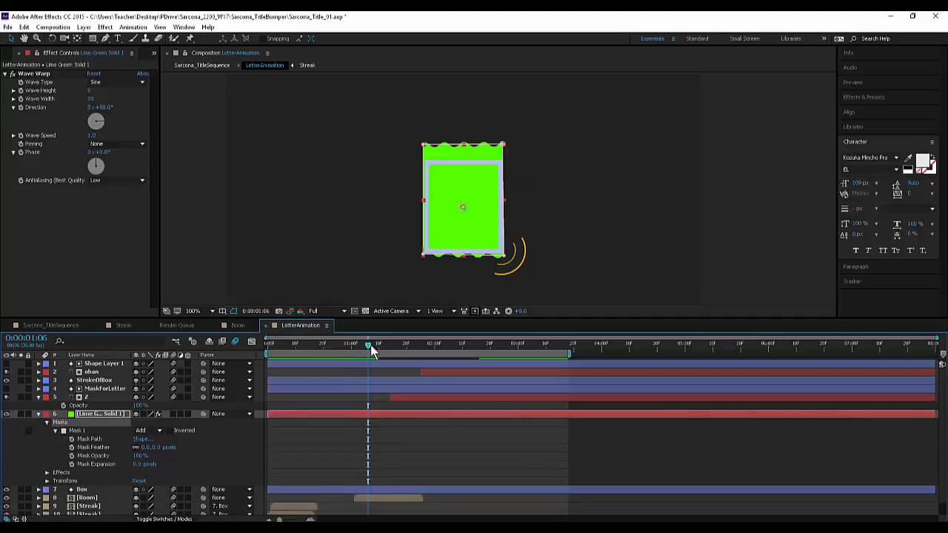
- At 0:00:02:06, reshape the green solid's mask into a shallow strip just below the Z box
{"action": "left_click_drag", "start_coordinate": [373, 345], "coordinate": [450, 347]}
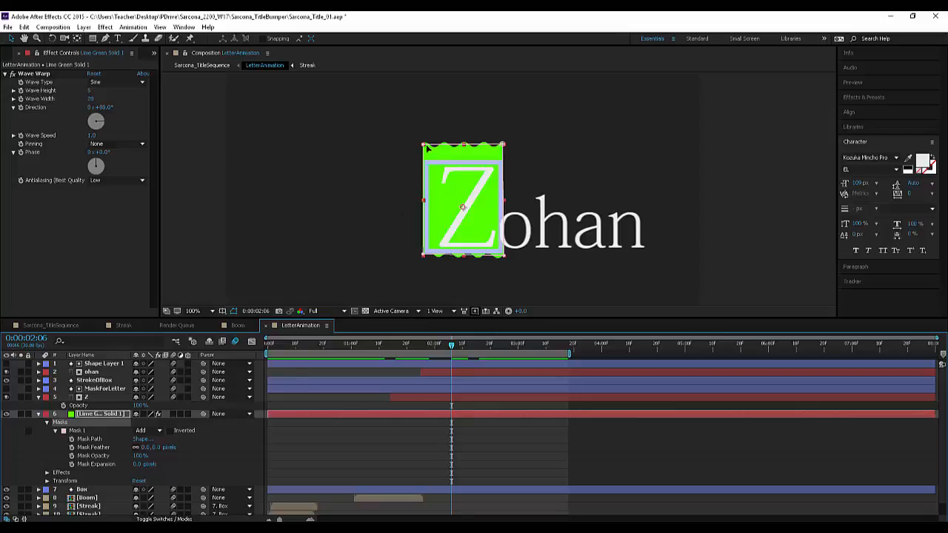
{"action": "left_click_drag", "start_coordinate": [426, 148], "coordinate": [423, 280]}
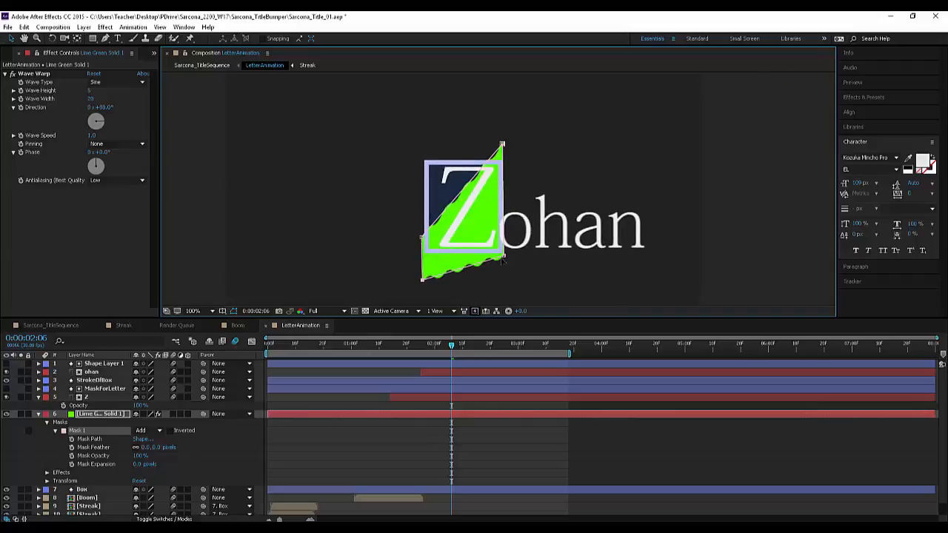
{"action": "left_click_drag", "start_coordinate": [505, 257], "coordinate": [508, 281]}
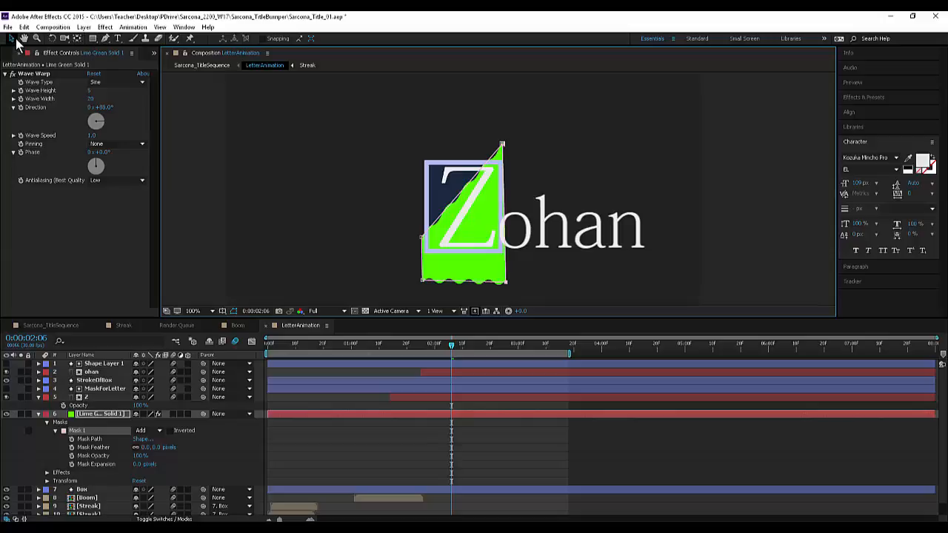
{"action": "left_click_drag", "start_coordinate": [502, 144], "coordinate": [502, 256]}
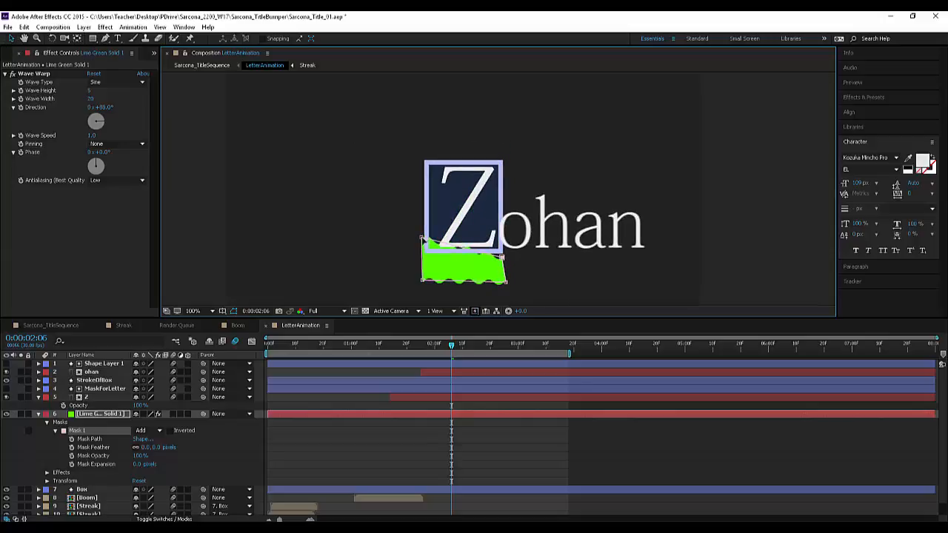
{"action": "left_click_drag", "start_coordinate": [422, 241], "coordinate": [423, 258]}
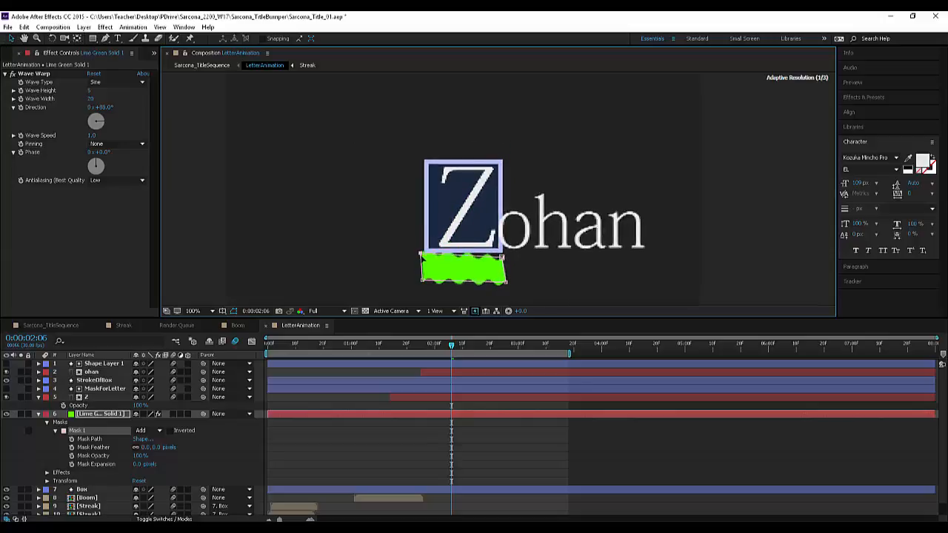
- Add two points along the mask's upper edge with the Pen tool and start keyframing Mask Path at 0:00:02:06
{"action": "left_click", "coordinate": [106, 37]}
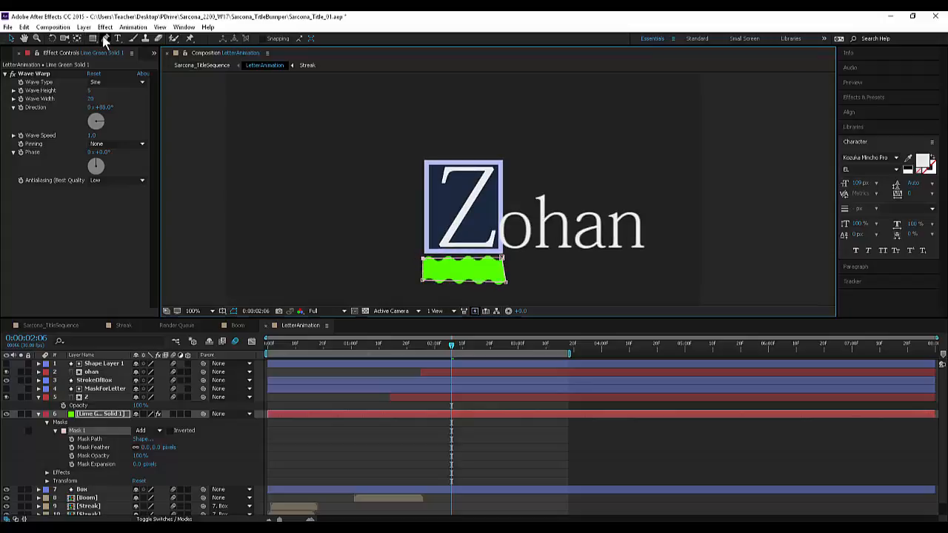
{"action": "left_click", "coordinate": [466, 261]}
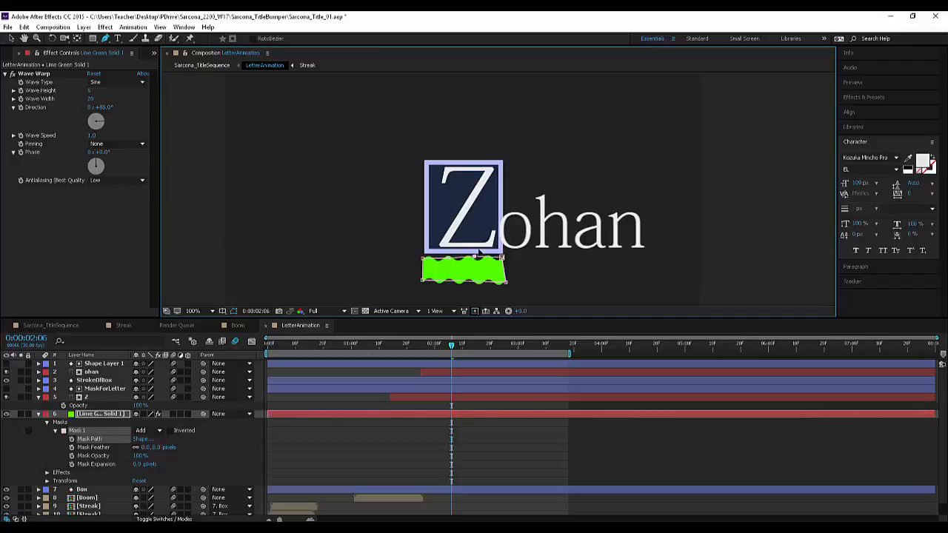
{"action": "mouse_move", "coordinate": [479, 251]}
{"action": "left_mouse_down"}
{"action": "mouse_move", "coordinate": [481, 233]}
{"action": "mouse_move", "coordinate": [483, 261]}
{"action": "left_mouse_up"}
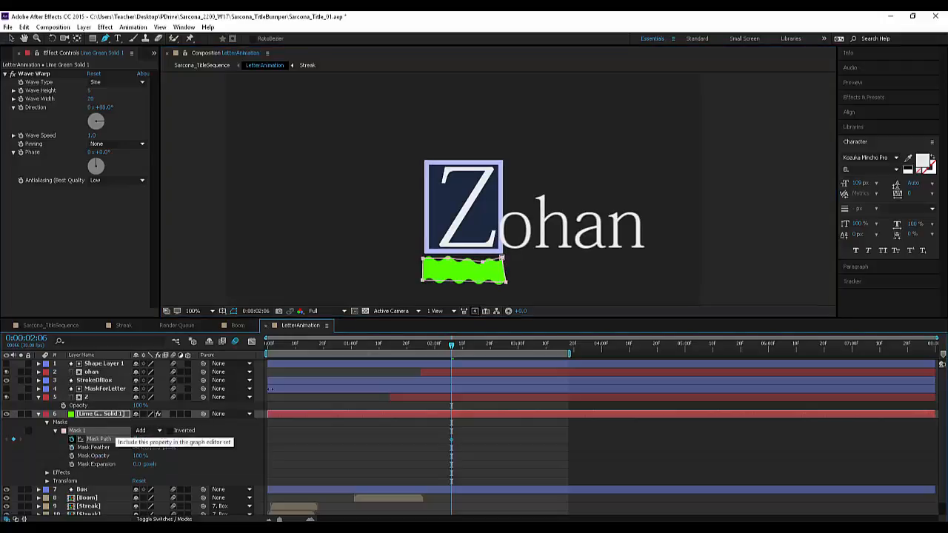
{"action": "left_click", "coordinate": [72, 440]}
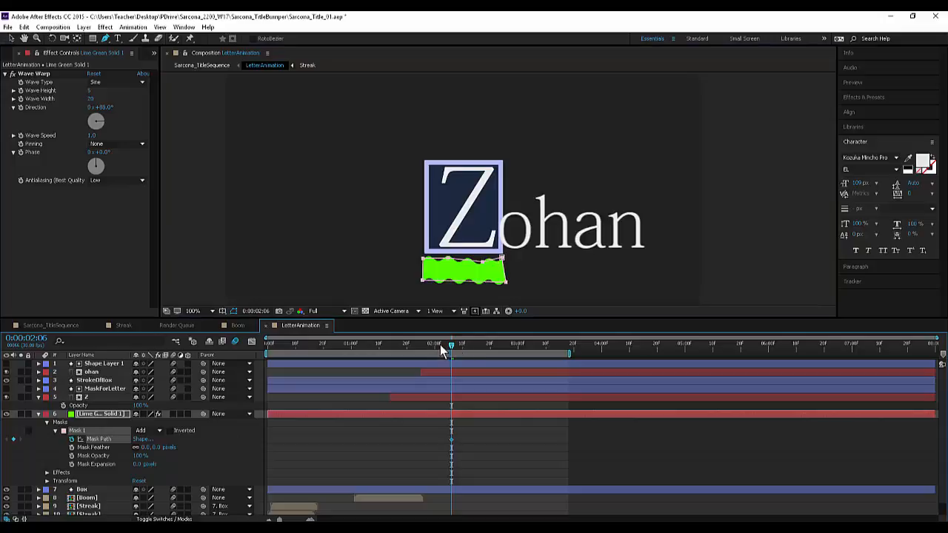
- At 0:00:02:28, raise the mask's upper points above the Z box so the green covers the whole box
{"action": "left_click", "coordinate": [463, 345]}
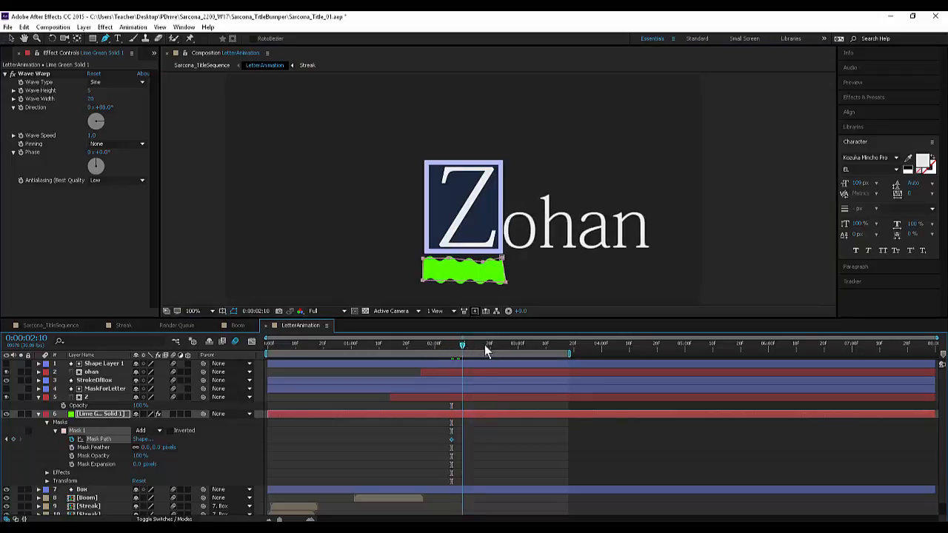
{"action": "left_click_drag", "start_coordinate": [485, 347], "coordinate": [513, 347]}
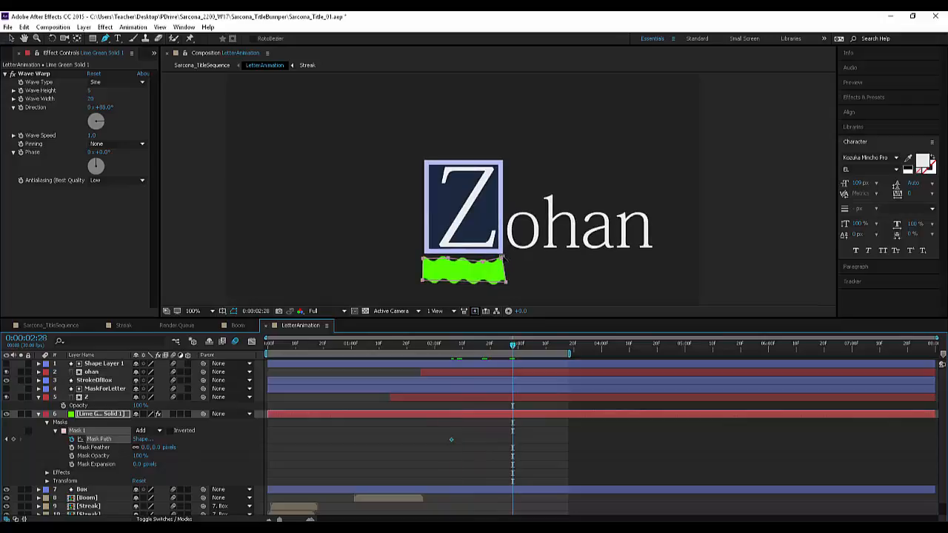
{"action": "mouse_move", "coordinate": [501, 258]}
{"action": "left_mouse_down"}
{"action": "mouse_move", "coordinate": [500, 241]}
{"action": "mouse_move", "coordinate": [498, 262]}
{"action": "left_mouse_up"}
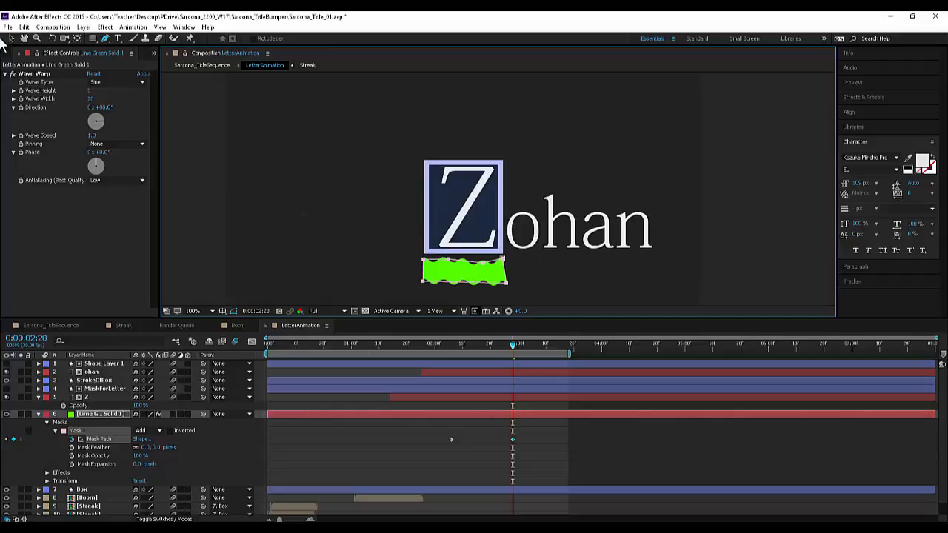
{"action": "left_click", "coordinate": [11, 38]}
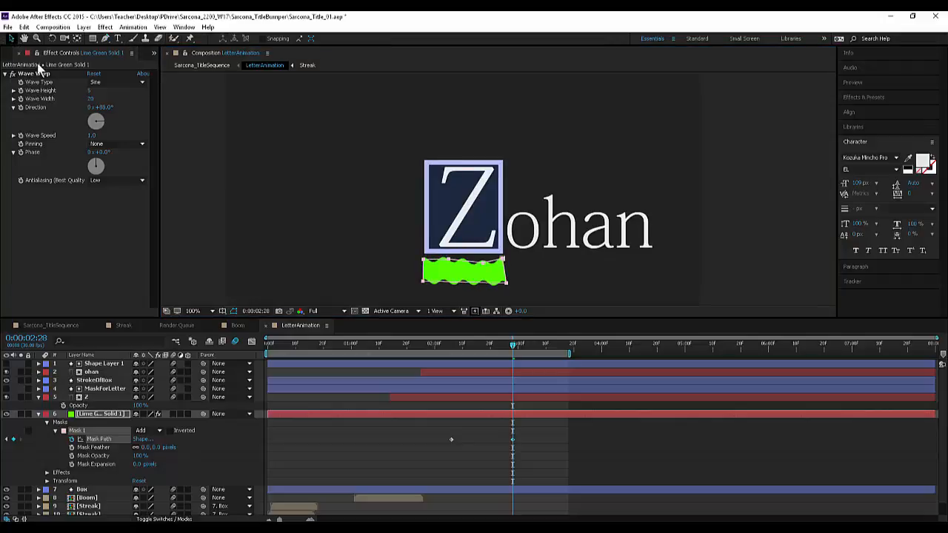
{"action": "left_click", "coordinate": [406, 266]}
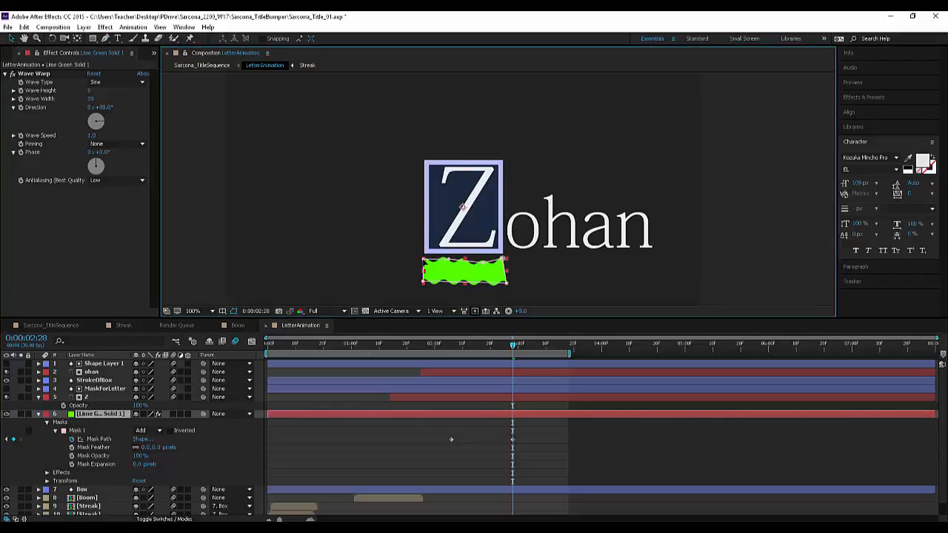
{"action": "left_click_drag", "start_coordinate": [424, 260], "coordinate": [422, 152]}
{"action": "left_click_drag", "start_coordinate": [449, 257], "coordinate": [507, 146]}
{"action": "left_click_drag", "start_coordinate": [419, 152], "coordinate": [415, 151]}
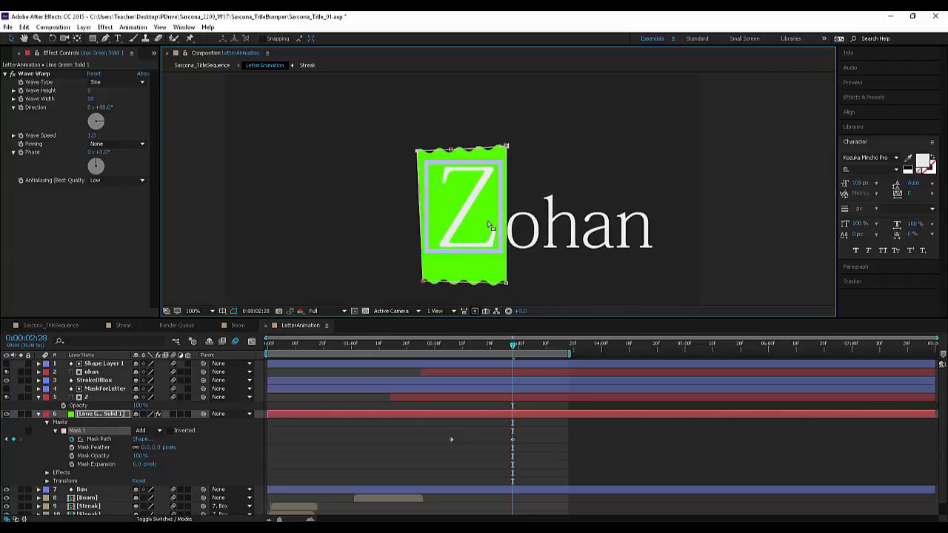
- Keyframe a sloshing mask edge, sloping down to the right at 0:00:02:14 and rising to a right-hand peak at 0:00:02:19
{"action": "left_click_drag", "start_coordinate": [504, 346], "coordinate": [474, 364]}
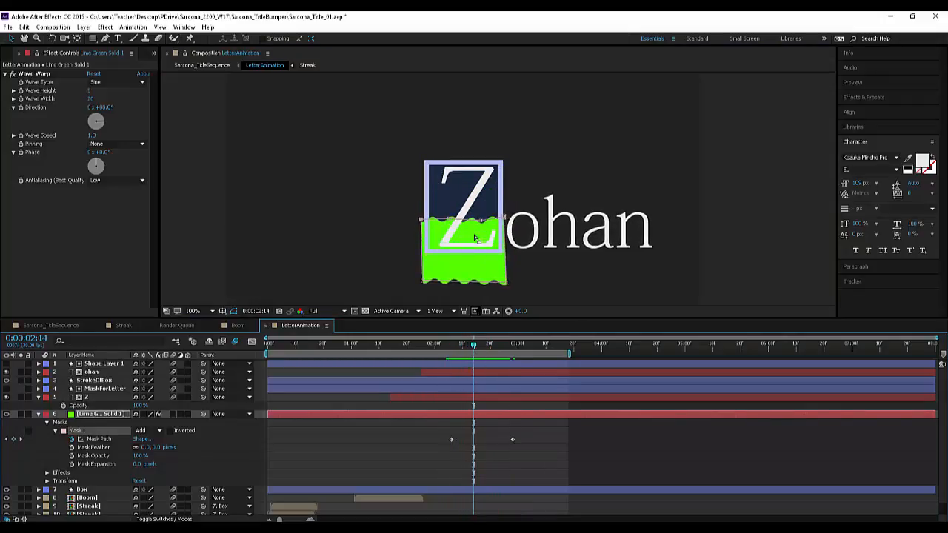
{"action": "left_click_drag", "start_coordinate": [481, 221], "coordinate": [503, 243]}
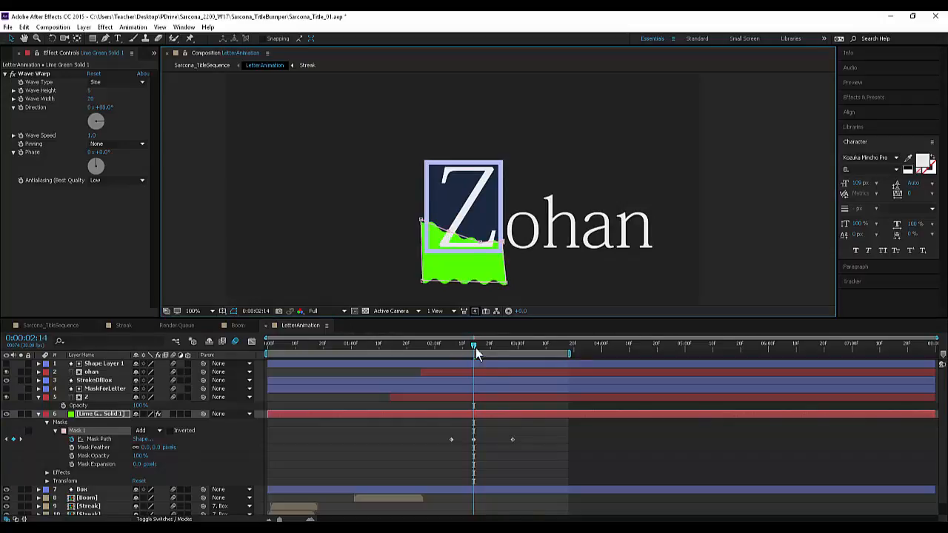
{"action": "left_click_drag", "start_coordinate": [474, 345], "coordinate": [488, 346]}
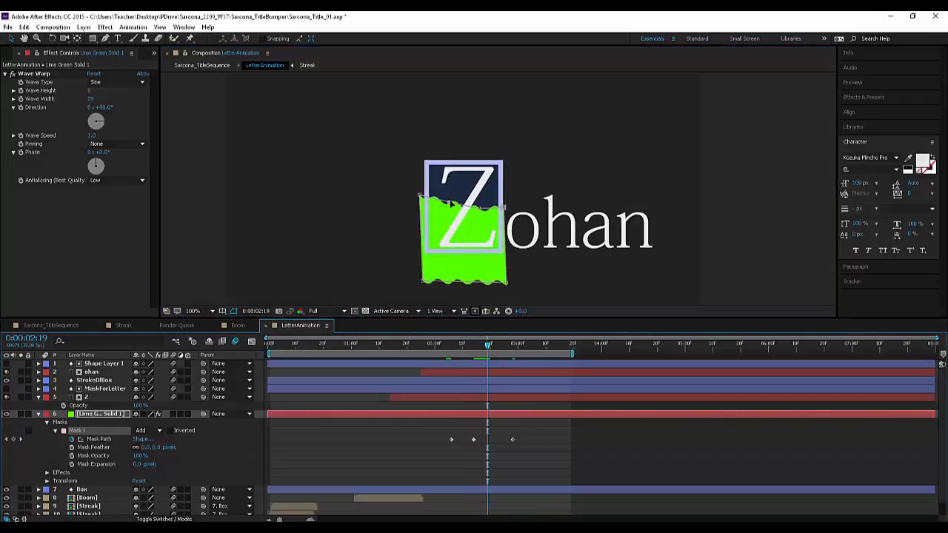
{"action": "mouse_move", "coordinate": [450, 203]}
{"action": "left_mouse_down"}
{"action": "mouse_move", "coordinate": [448, 191]}
{"action": "mouse_move", "coordinate": [481, 194]}
{"action": "mouse_move", "coordinate": [482, 176]}
{"action": "mouse_move", "coordinate": [507, 191]}
{"action": "left_mouse_up"}
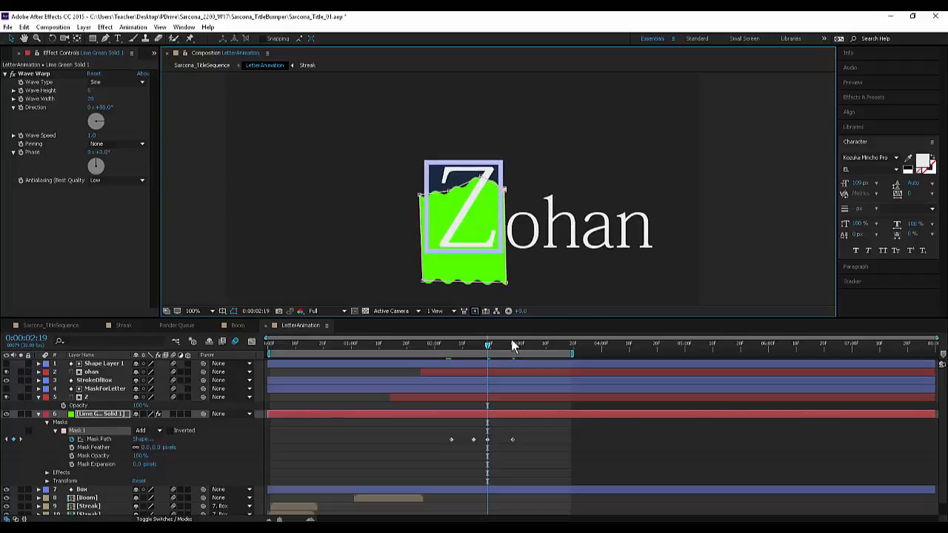
{"action": "mouse_move", "coordinate": [491, 346]}
{"action": "left_mouse_down"}
{"action": "mouse_move", "coordinate": [511, 349]}
{"action": "mouse_move", "coordinate": [442, 355]}
{"action": "mouse_move", "coordinate": [504, 362]}
{"action": "mouse_move", "coordinate": [483, 363]}
{"action": "mouse_move", "coordinate": [488, 349]}
{"action": "left_mouse_up"}
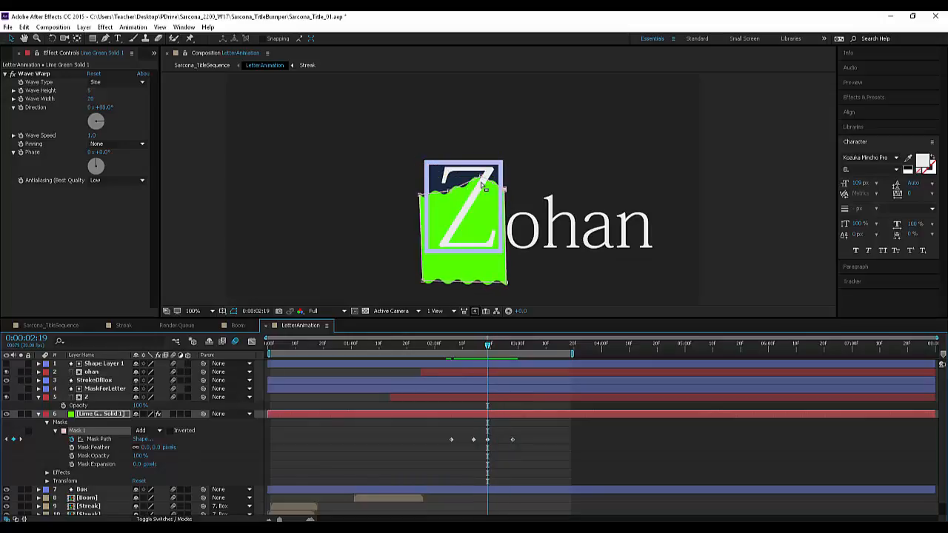
{"action": "left_click_drag", "start_coordinate": [482, 176], "coordinate": [482, 165]}
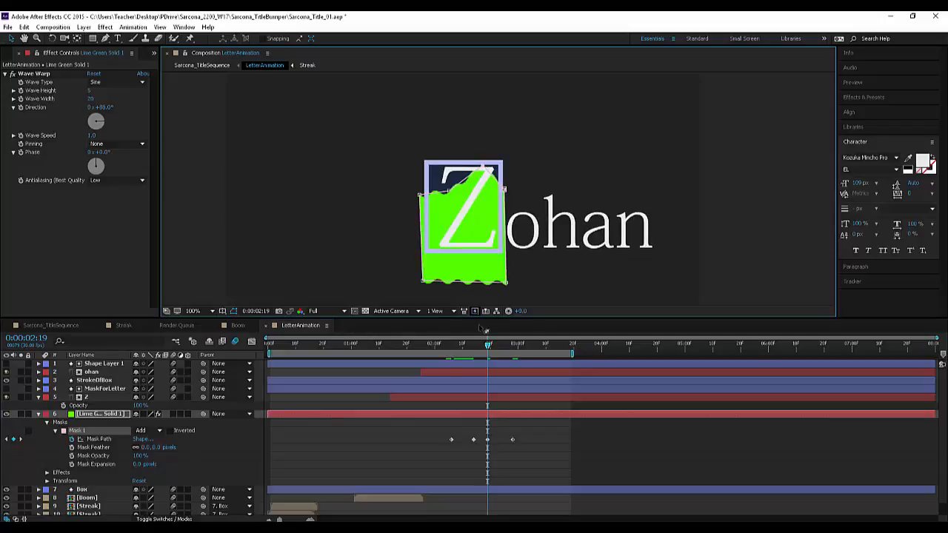
{"action": "left_click_drag", "start_coordinate": [480, 344], "coordinate": [510, 340]}
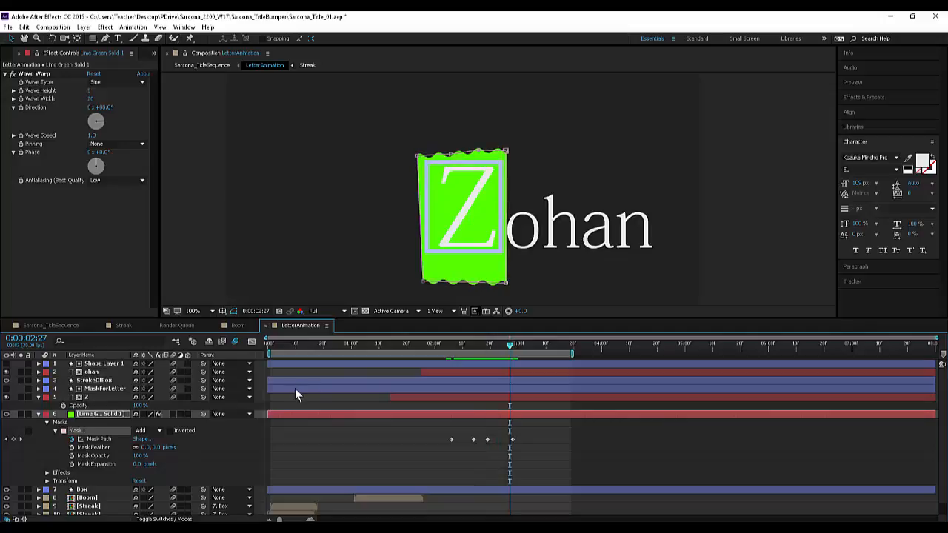
- Duplicate the Box layer and place the copy directly above the lime green solid
{"action": "left_click", "coordinate": [38, 413]}
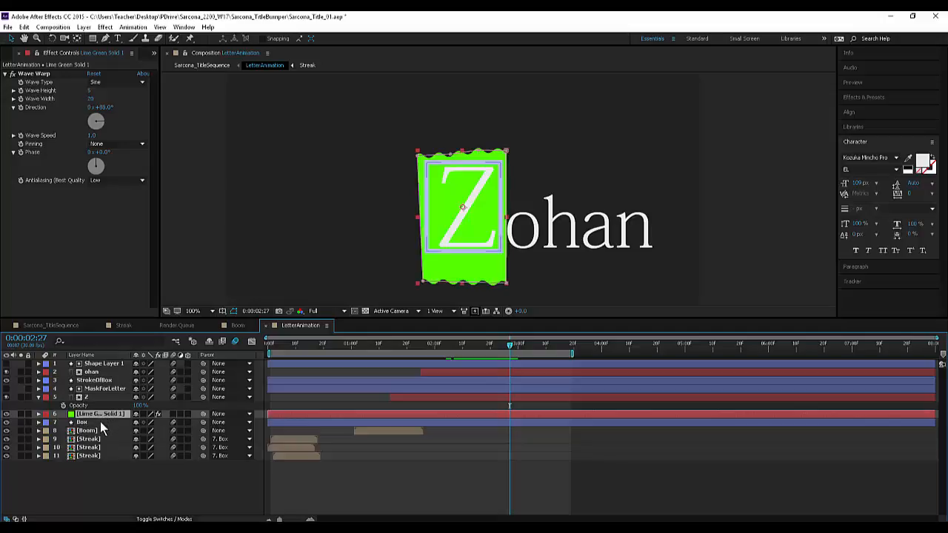
{"action": "left_click", "coordinate": [82, 422]}
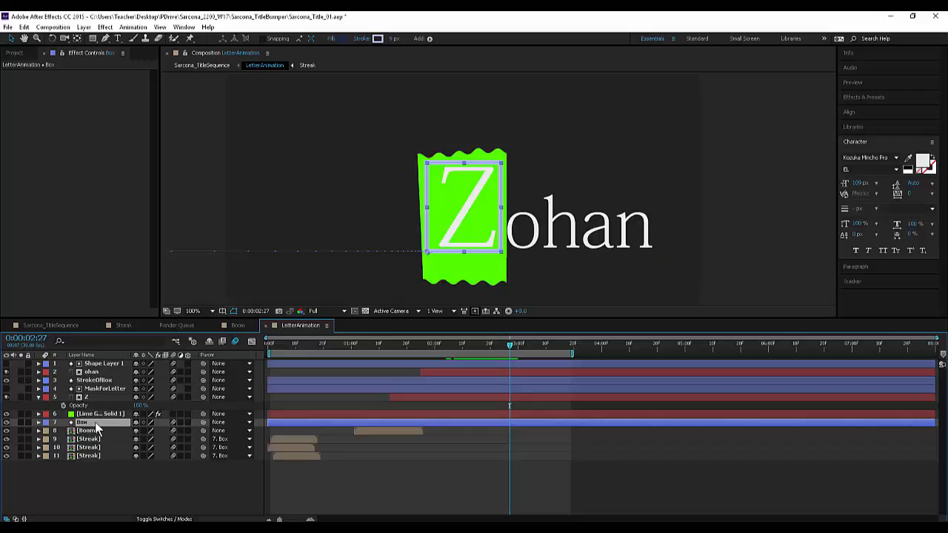
{"action": "key", "text": "ctrl+d"}
{"action": "mouse_move", "coordinate": [96, 424]}
{"action": "left_mouse_down"}
{"action": "mouse_move", "coordinate": [100, 412]}
{"action": "mouse_move", "coordinate": [106, 419]}
{"action": "left_mouse_up"}
- Set the lime green solid's track matte to Alpha Matte using the duplicated box layer
{"action": "left_click", "coordinate": [120, 423]}
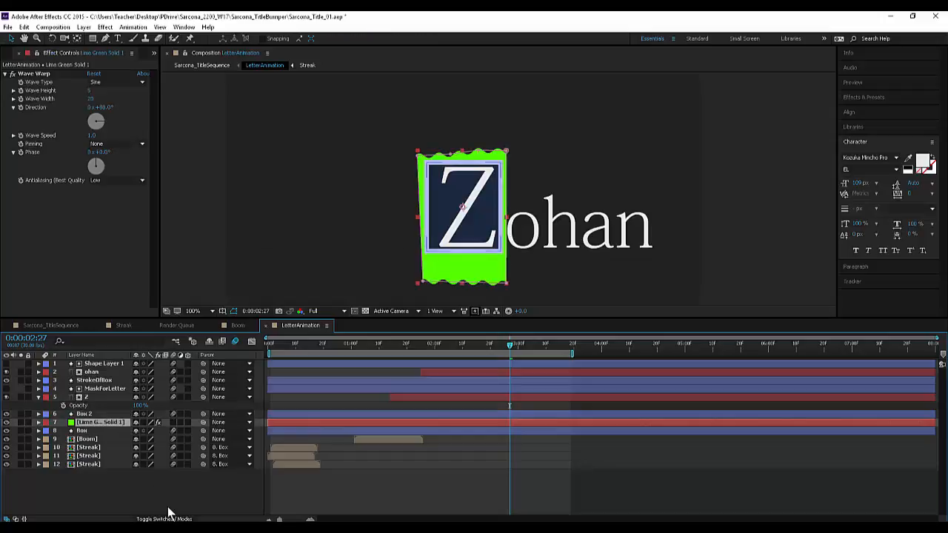
{"action": "left_click", "coordinate": [167, 518]}
{"action": "left_click", "coordinate": [187, 422]}
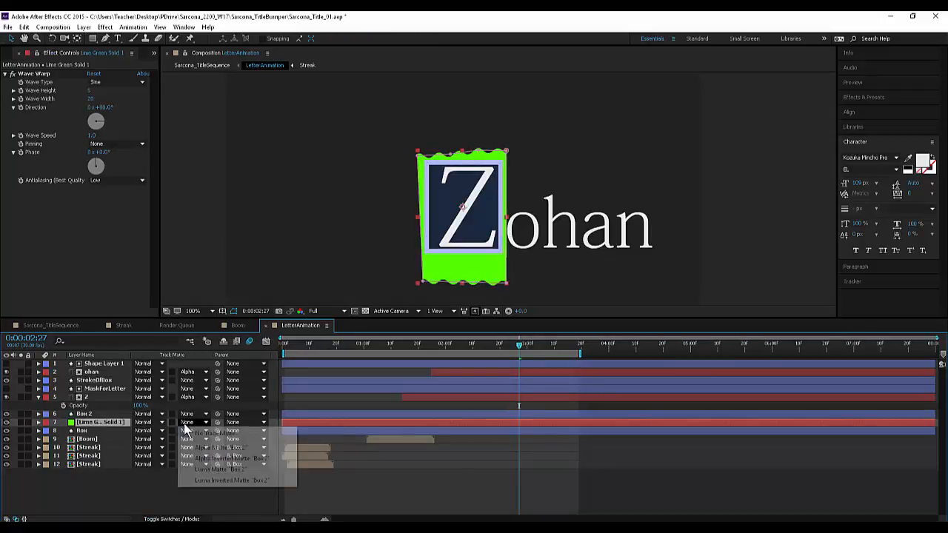
{"action": "left_click", "coordinate": [207, 449]}
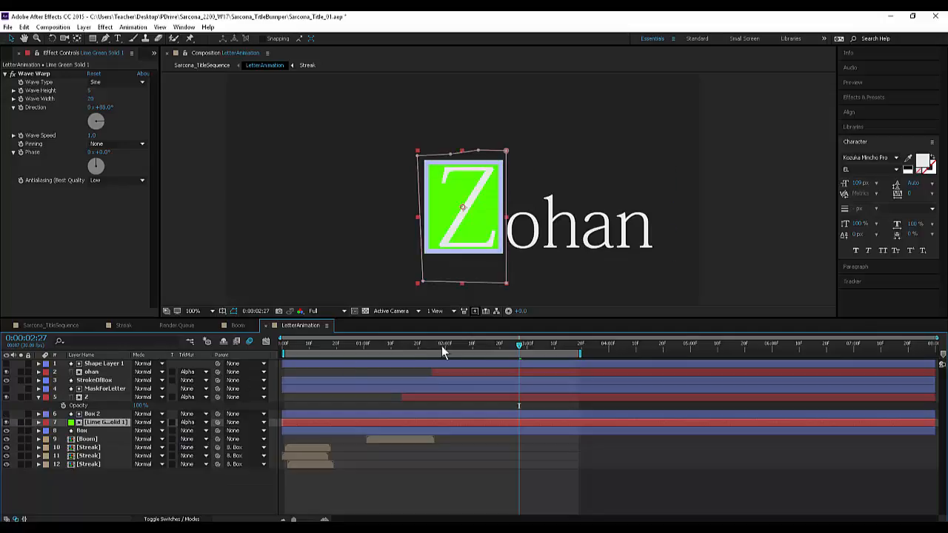
- Delete the duplicated Box layer above the lime green solid and set the solid's track matte to None
{"action": "left_click_drag", "start_coordinate": [457, 346], "coordinate": [528, 353]}
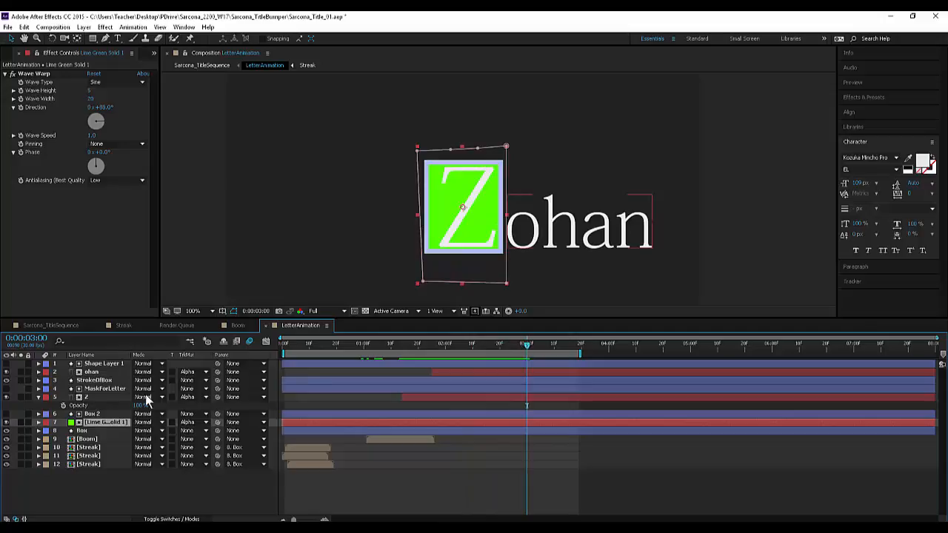
{"action": "left_click", "coordinate": [98, 415]}
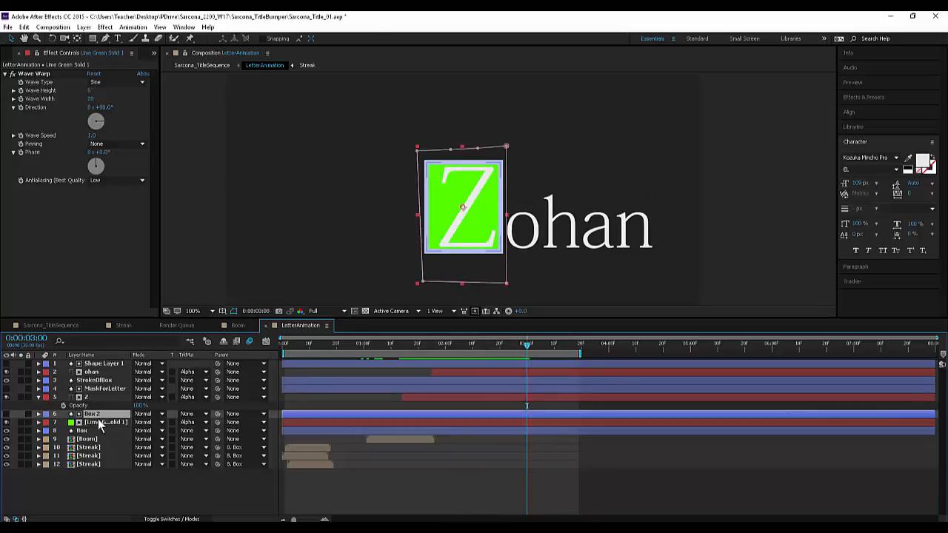
{"action": "left_click", "coordinate": [94, 429]}
{"action": "left_click", "coordinate": [94, 416]}
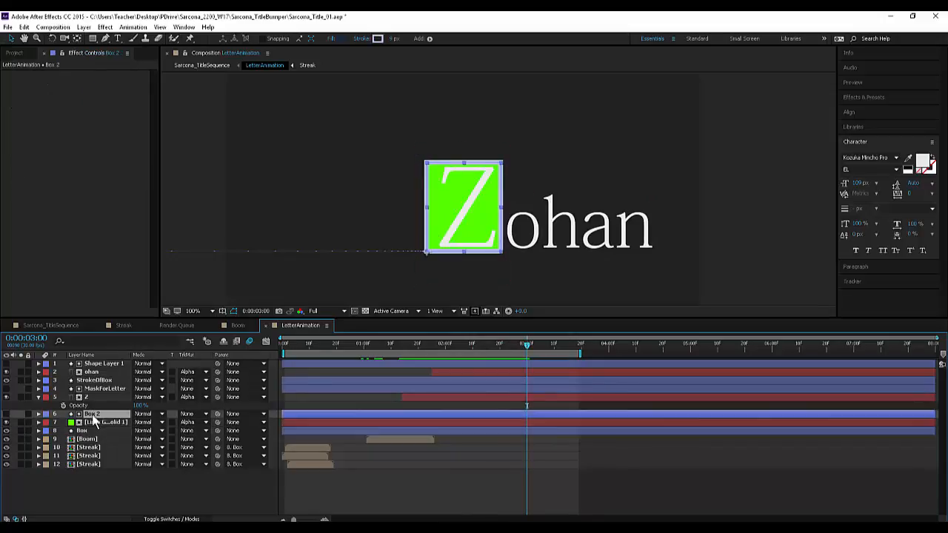
{"action": "key", "text": "Delete"}
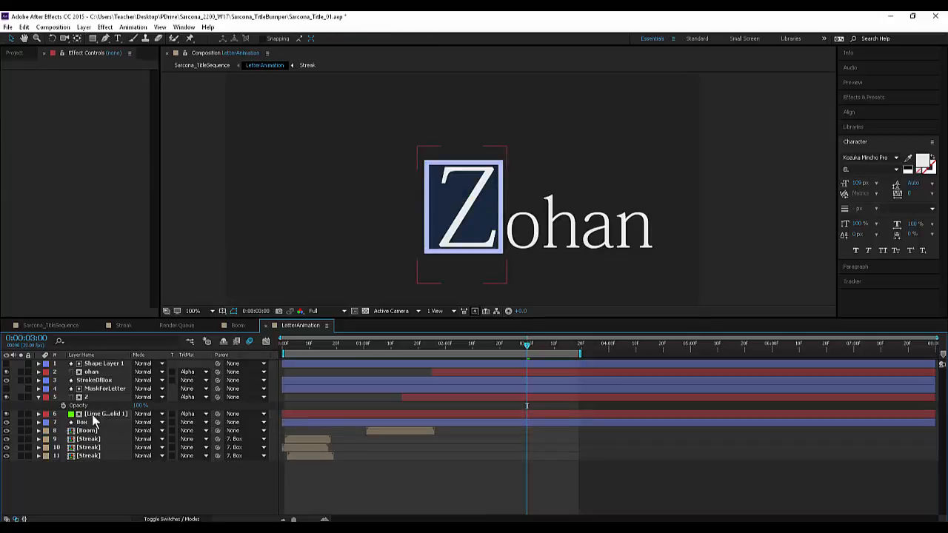
{"action": "left_click", "coordinate": [94, 414]}
{"action": "left_click", "coordinate": [189, 413]}
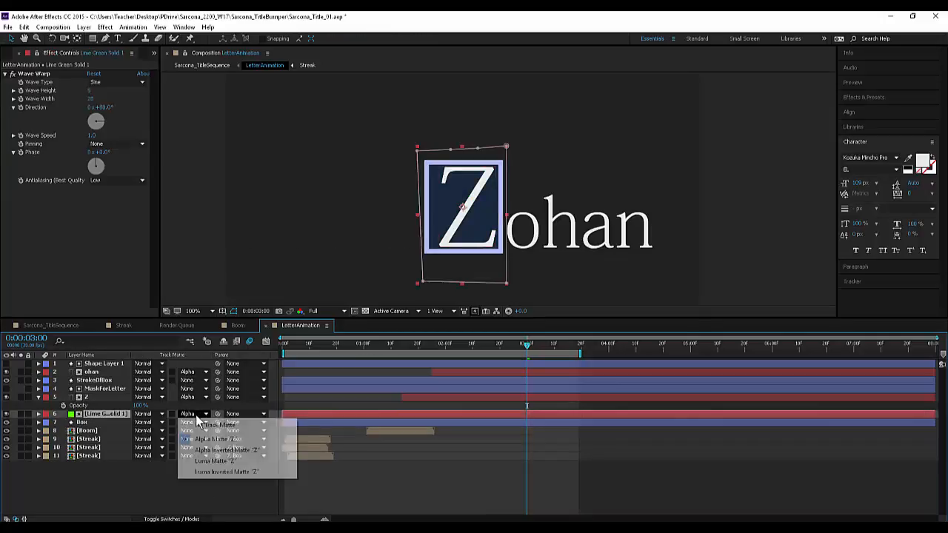
{"action": "left_click", "coordinate": [208, 421]}
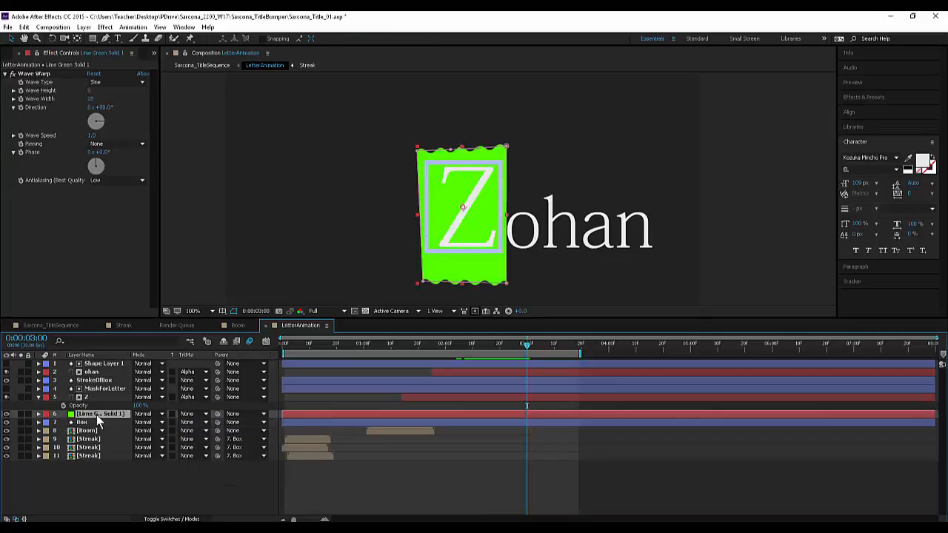
- Apply the Set Matte effect to the lime green solid, taking the matte from the Box layer
{"action": "left_click", "coordinate": [109, 27]}
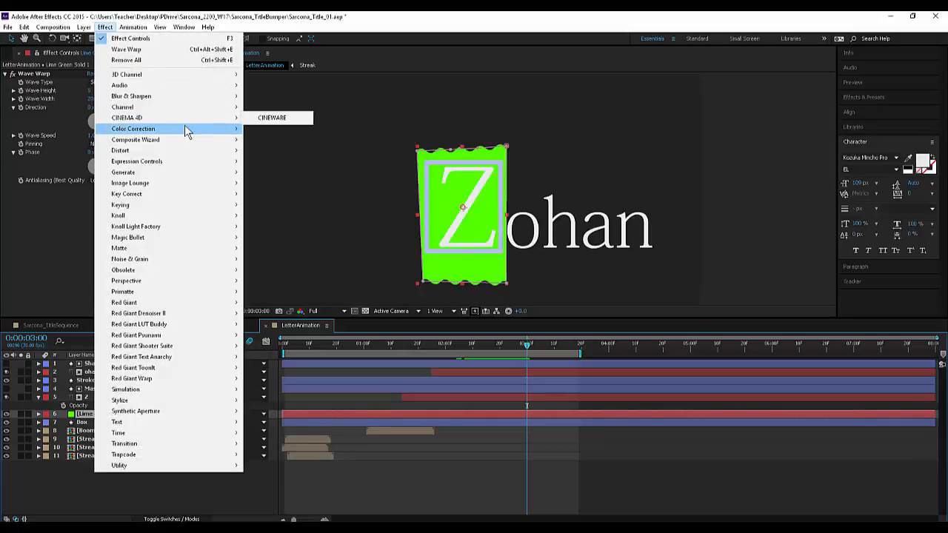
{"action": "mouse_move", "coordinate": [195, 108]}
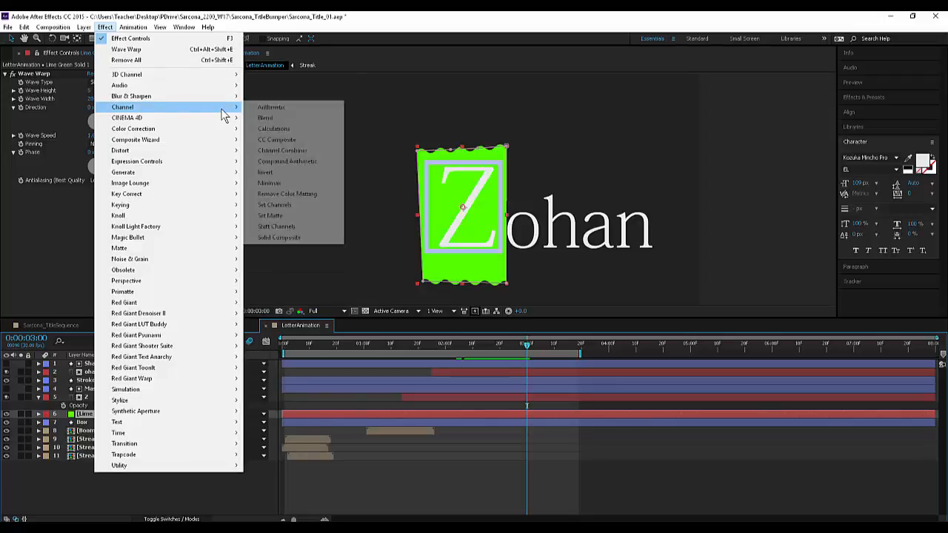
{"action": "left_click", "coordinate": [304, 214]}
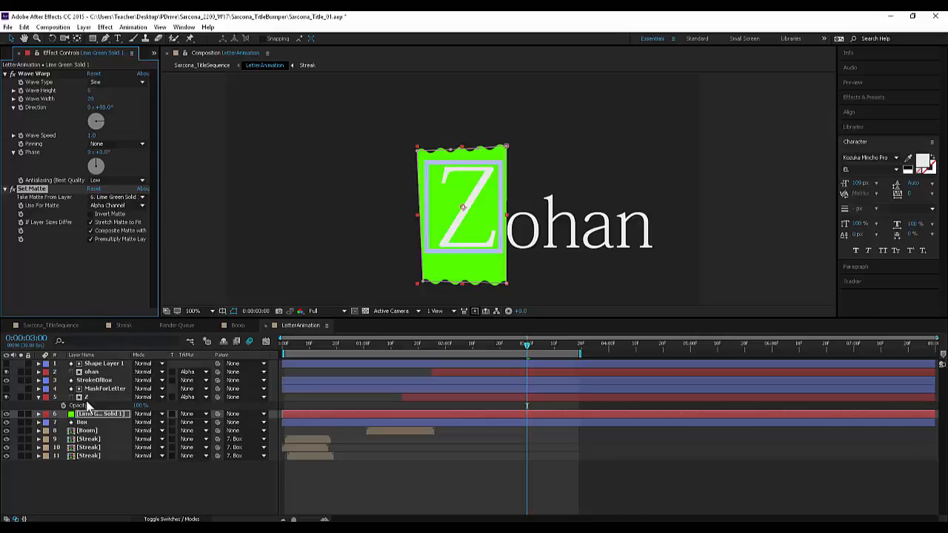
{"action": "left_click", "coordinate": [108, 198]}
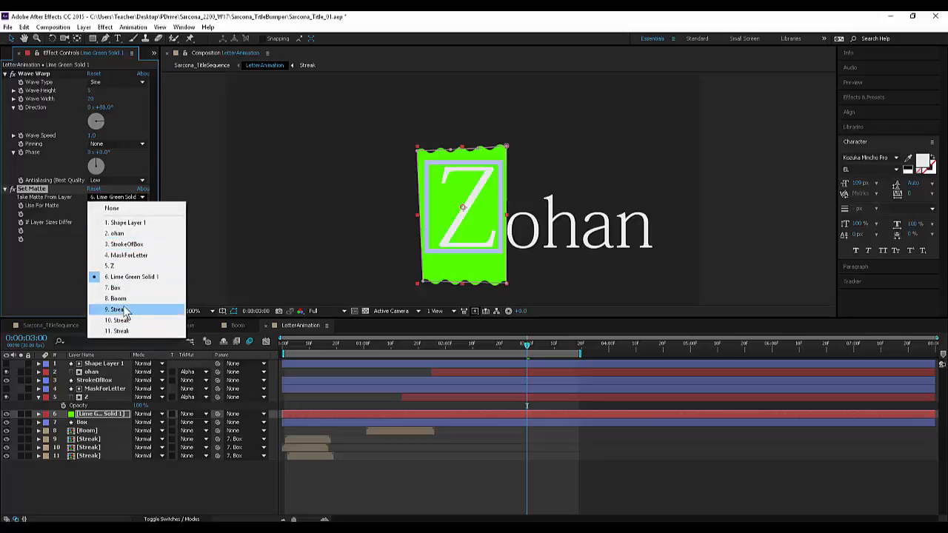
{"action": "left_click", "coordinate": [121, 287]}
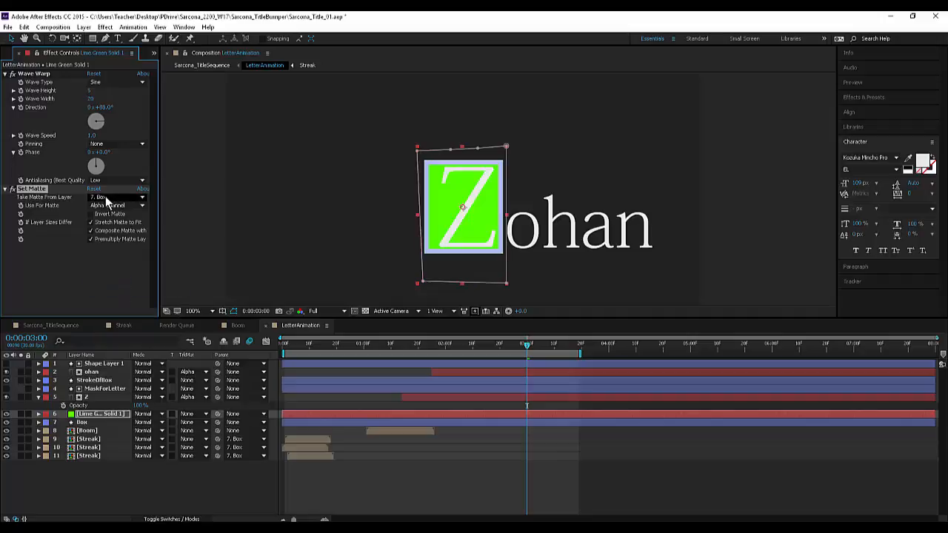
{"action": "left_click", "coordinate": [91, 425]}
{"action": "left_click", "coordinate": [93, 414]}
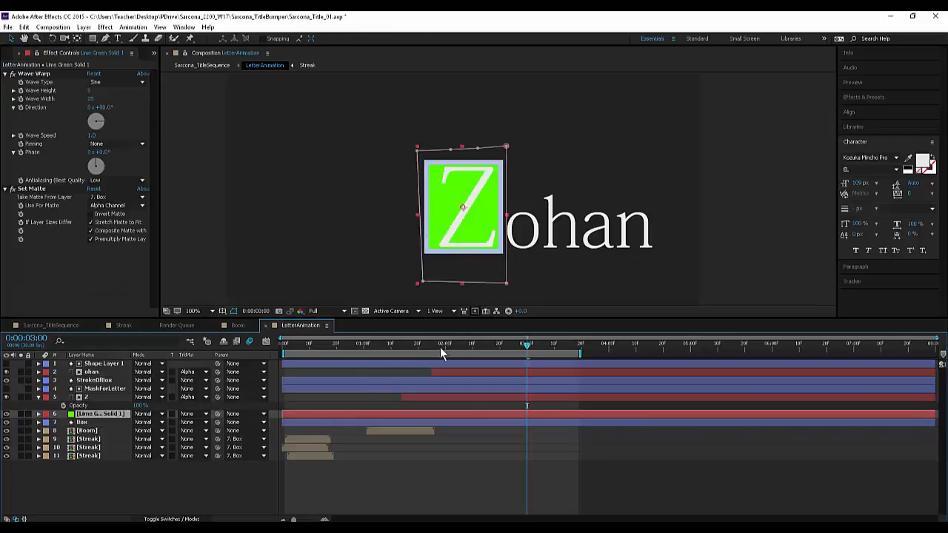
{"action": "left_click_drag", "start_coordinate": [440, 347], "coordinate": [535, 345]}
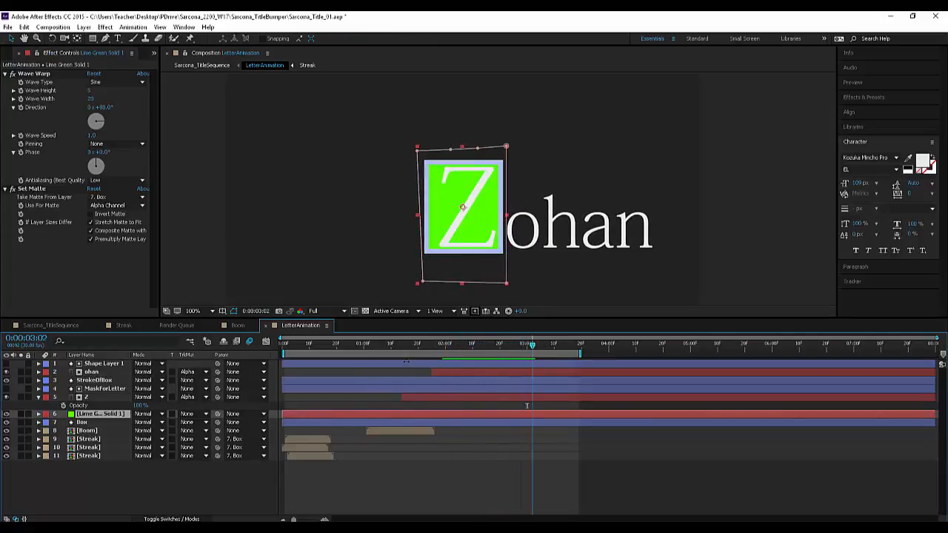
- Trim the start of the lime green solid layer to 0:00:02:05
{"action": "left_click", "coordinate": [104, 422]}
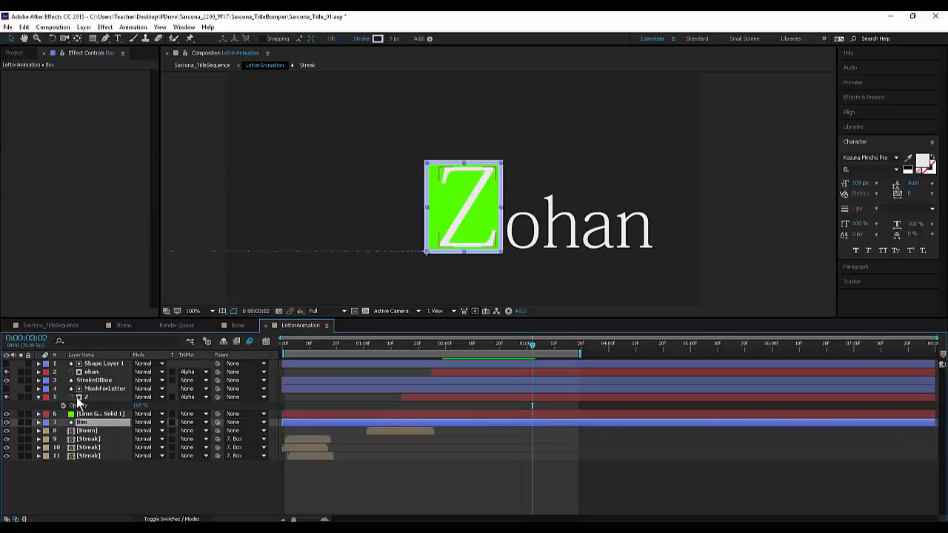
{"action": "left_click", "coordinate": [97, 413]}
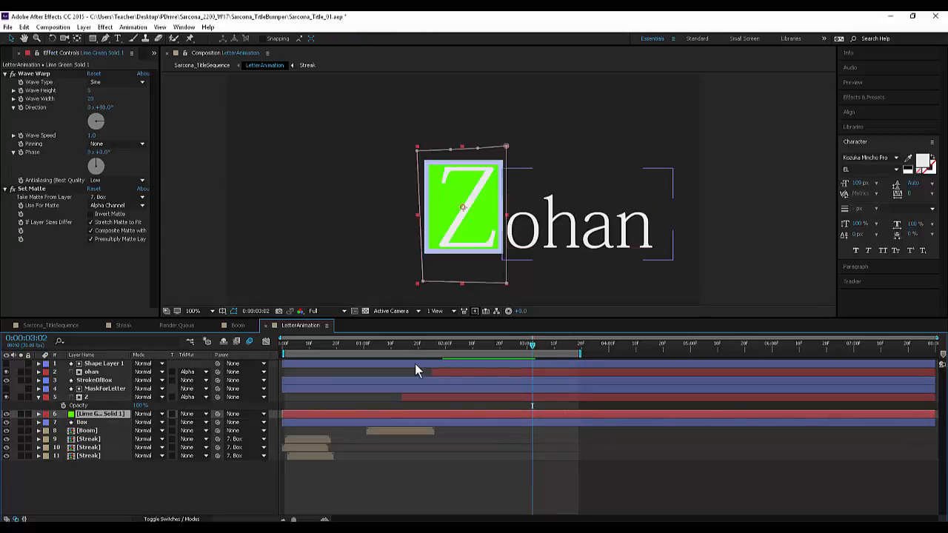
{"action": "left_click_drag", "start_coordinate": [532, 345], "coordinate": [460, 356]}
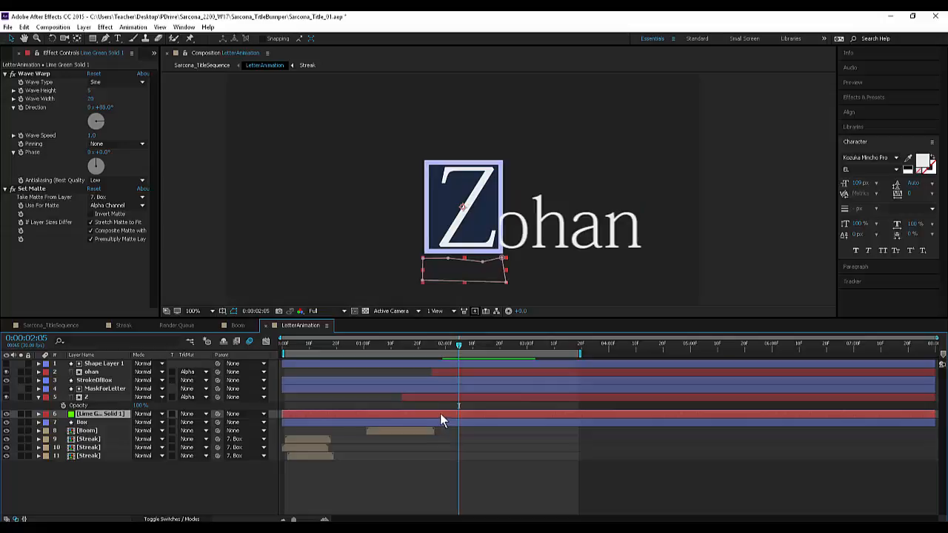
{"action": "key", "text": "alt+bracketleft"}
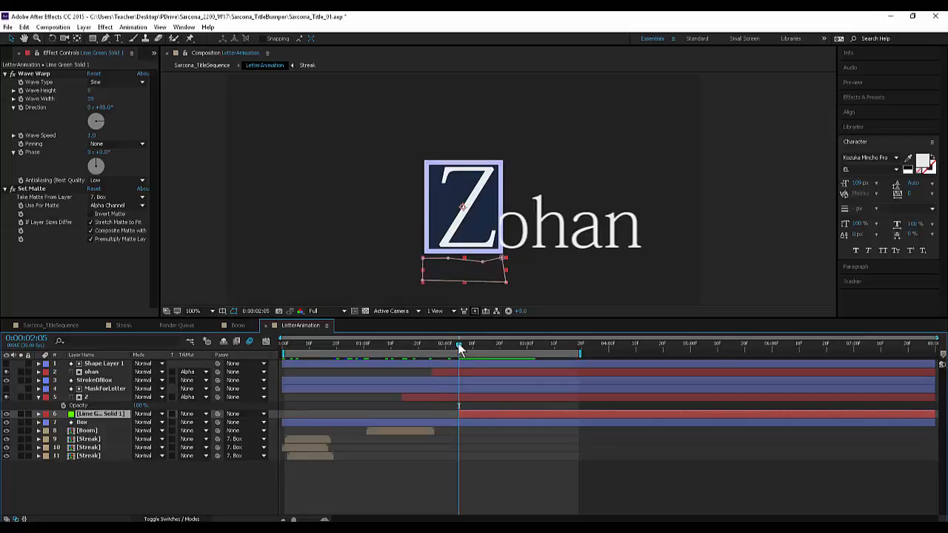
- Change the lime green solid's color to bright blue 0078FF in its solid settings
{"action": "left_click_drag", "start_coordinate": [457, 344], "coordinate": [503, 349]}
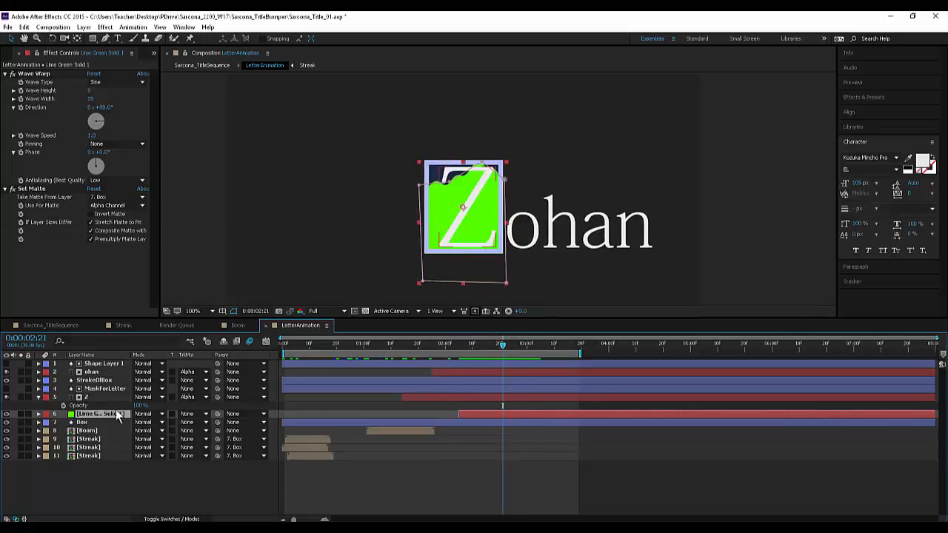
{"action": "left_click", "coordinate": [83, 28]}
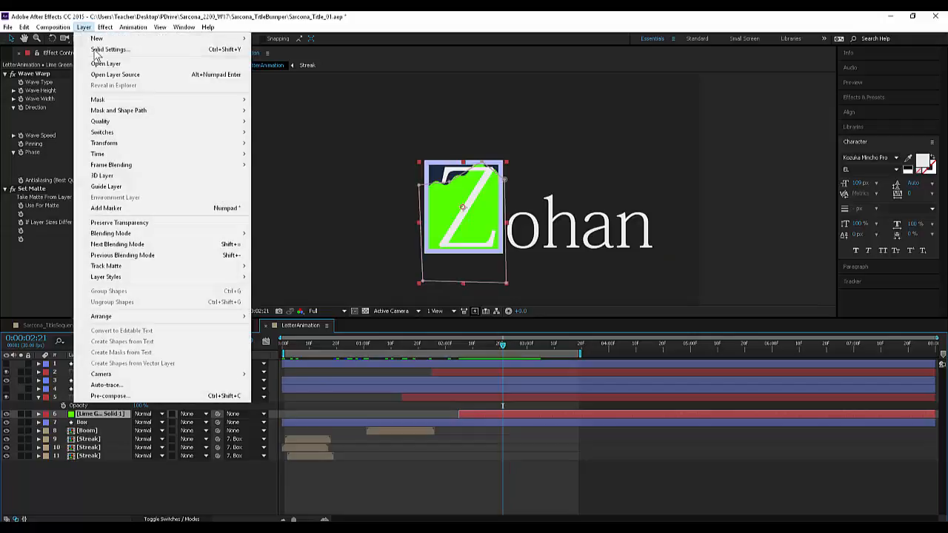
{"action": "left_click", "coordinate": [100, 50]}
{"action": "left_click", "coordinate": [107, 185]}
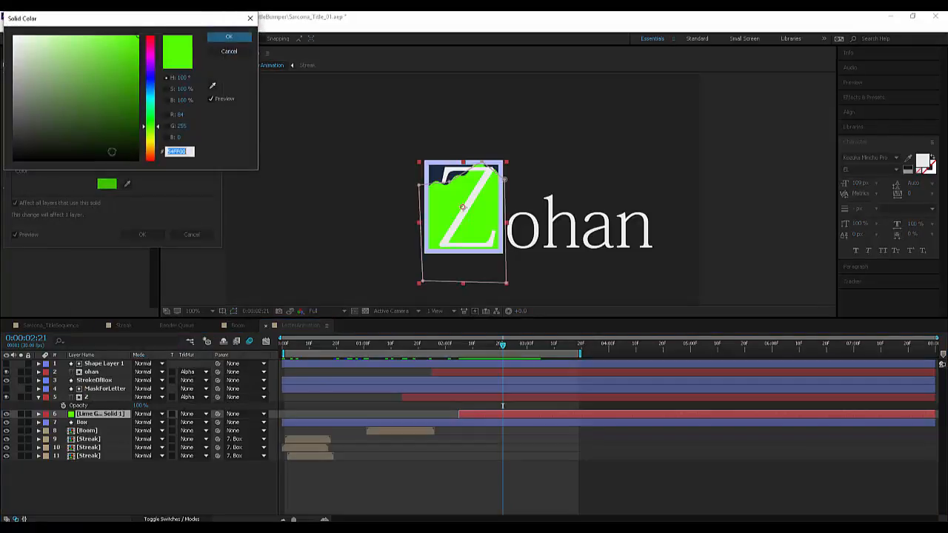
{"action": "mouse_move", "coordinate": [145, 90]}
{"action": "left_mouse_down"}
{"action": "mouse_move", "coordinate": [151, 77]}
{"action": "mouse_move", "coordinate": [152, 88]}
{"action": "left_mouse_up"}
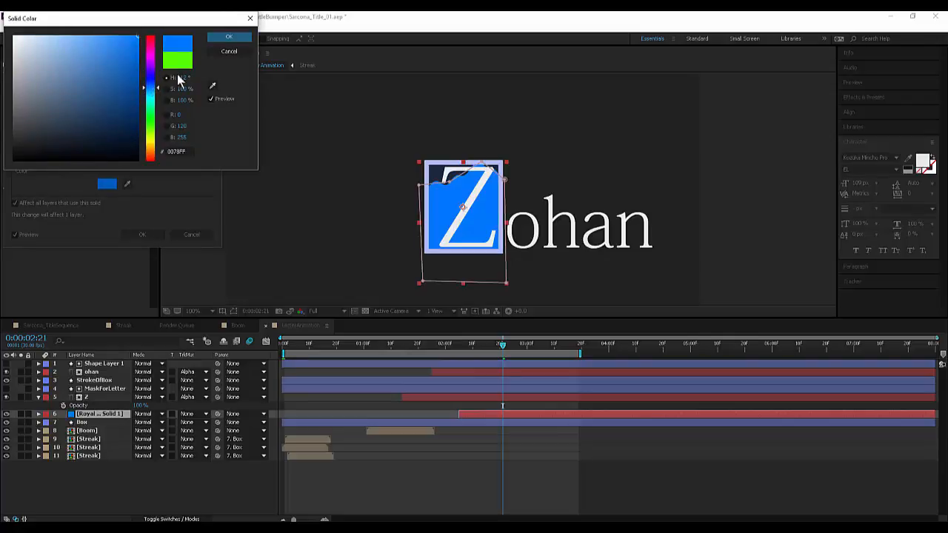
{"action": "left_click", "coordinate": [219, 37]}
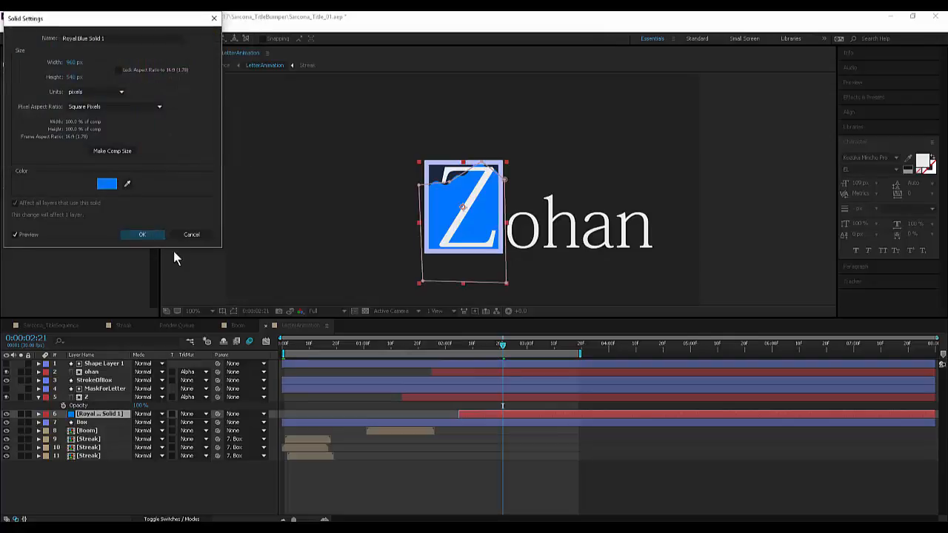
{"action": "left_click", "coordinate": [146, 237]}
{"action": "left_click_drag", "start_coordinate": [501, 354], "coordinate": [532, 349]}
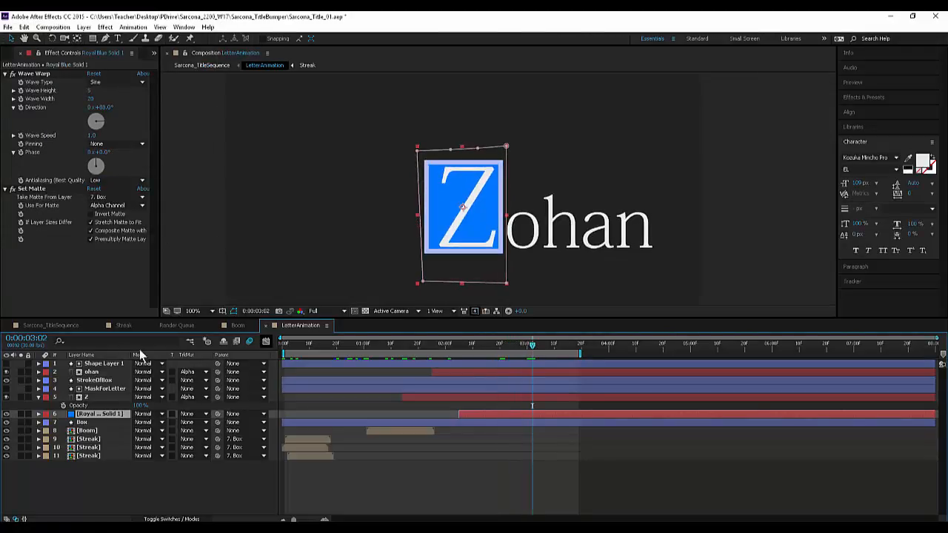
- In the main title sequence composition, change the bottom background solid's color to dark gray-blue 4F607E
{"action": "left_click", "coordinate": [41, 326]}
{"action": "key", "text": "slash"}
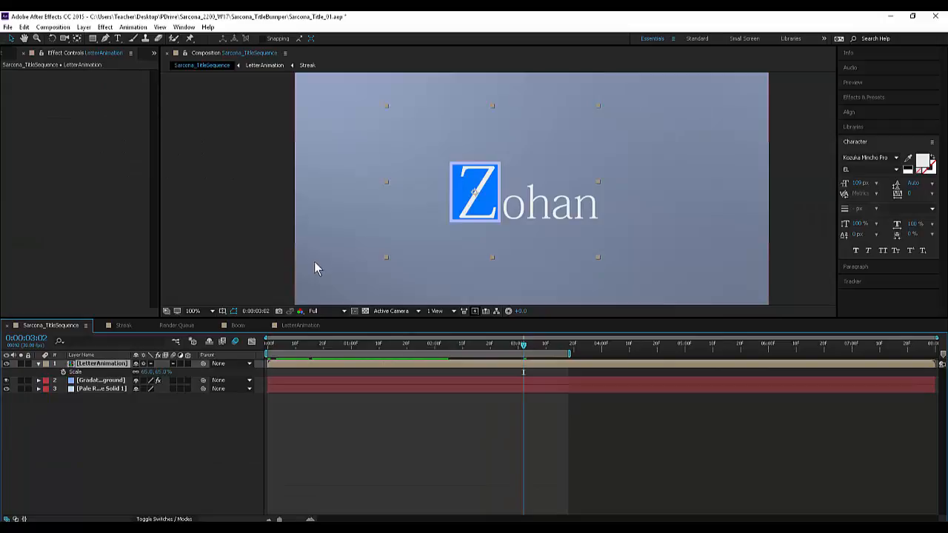
{"action": "left_click", "coordinate": [122, 381]}
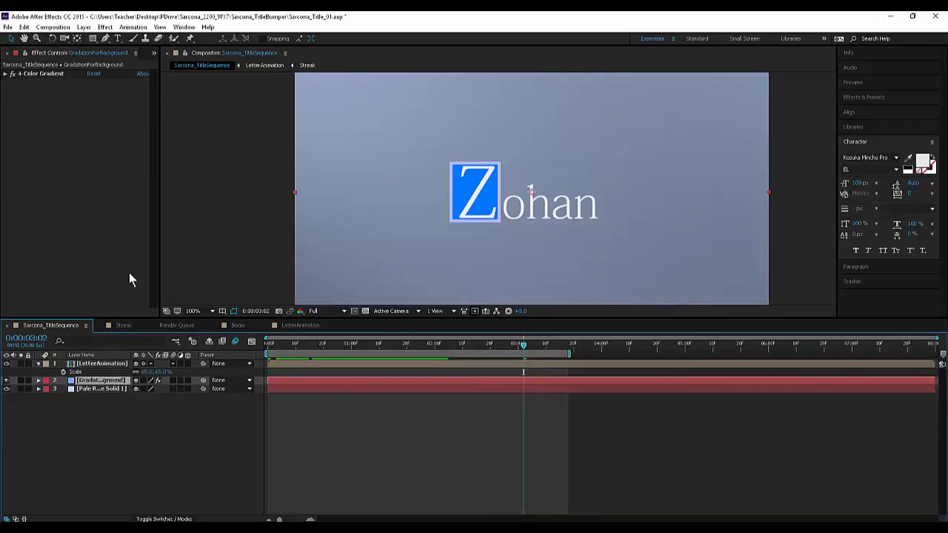
{"action": "left_click", "coordinate": [100, 388], "text": "shift"}
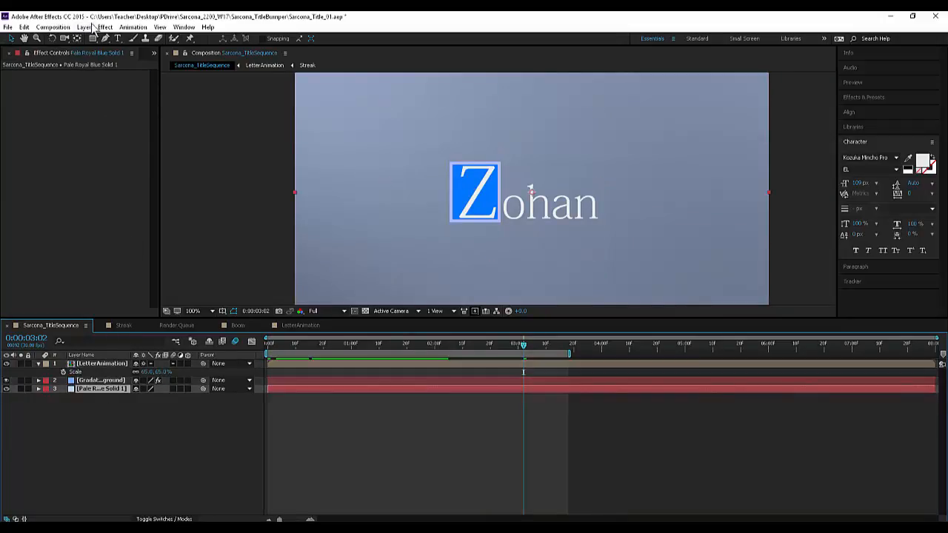
{"action": "left_click", "coordinate": [86, 27]}
{"action": "left_click", "coordinate": [94, 50]}
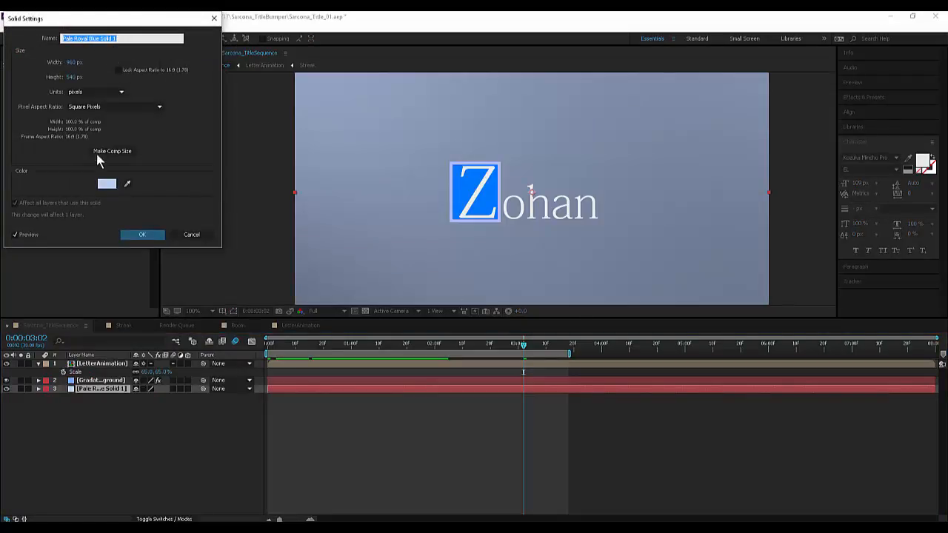
{"action": "left_click", "coordinate": [106, 186]}
{"action": "mouse_move", "coordinate": [112, 136]}
{"action": "left_mouse_down"}
{"action": "mouse_move", "coordinate": [80, 99]}
{"action": "mouse_move", "coordinate": [60, 99]}
{"action": "left_mouse_up"}
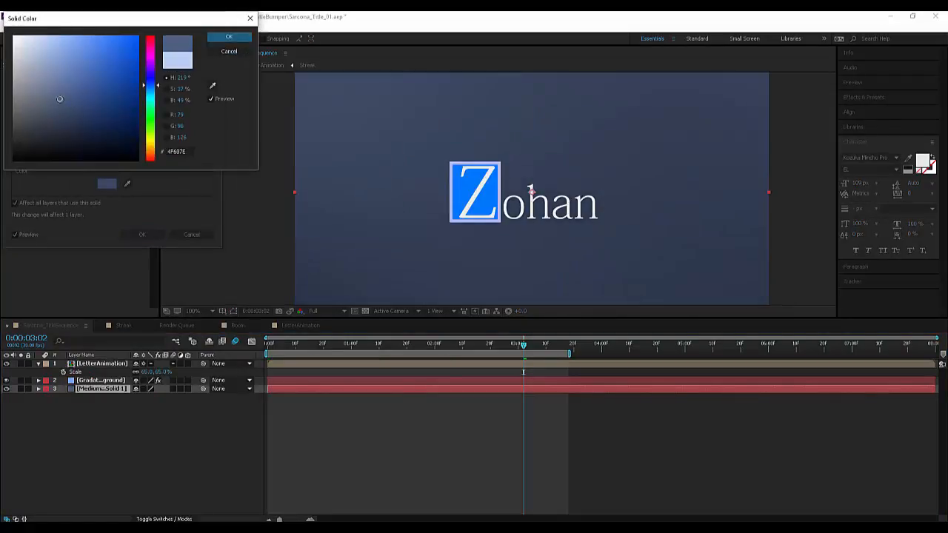
{"action": "left_click", "coordinate": [231, 37]}
{"action": "left_click", "coordinate": [137, 236]}
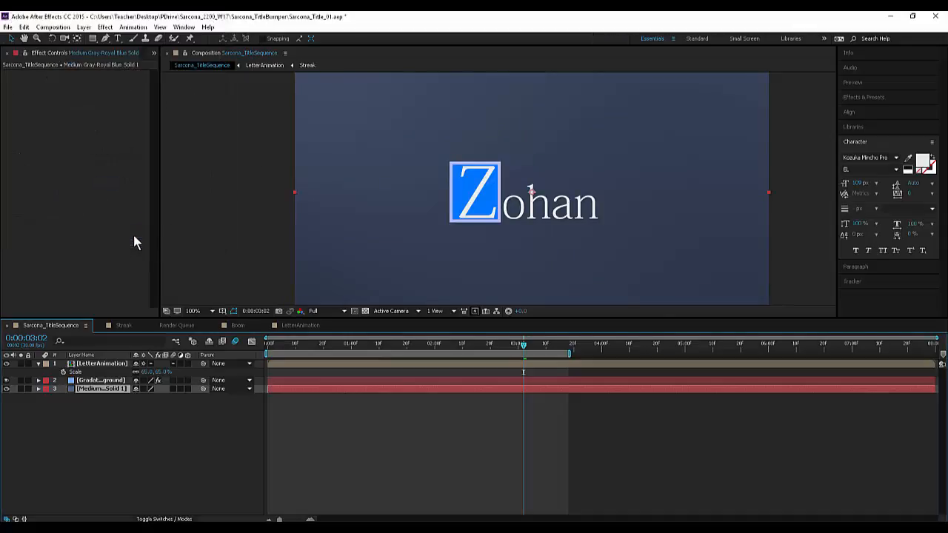
- Set the background gradient layer's opacity to 71% and view the whole frame
{"action": "left_click", "coordinate": [101, 381]}
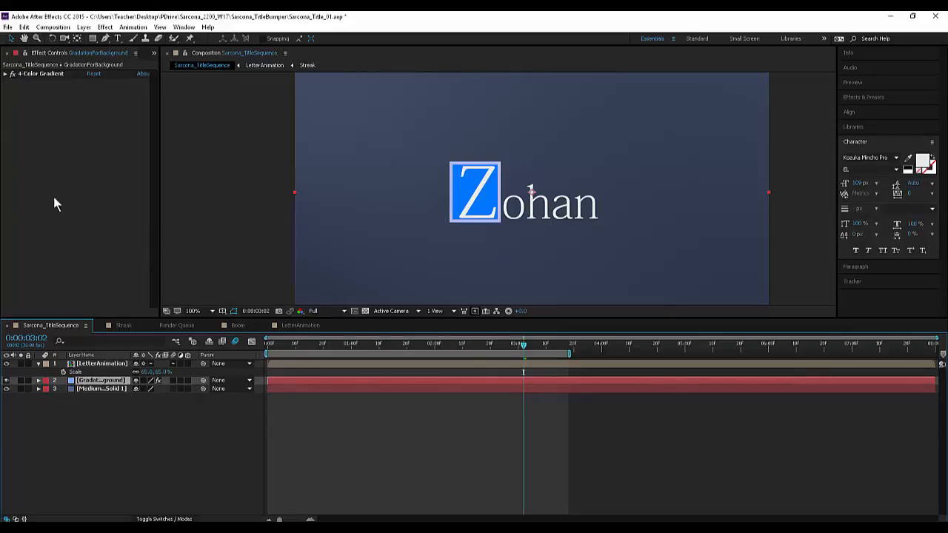
{"action": "key", "text": "t"}
{"action": "left_click_drag", "start_coordinate": [138, 389], "coordinate": [130, 389]}
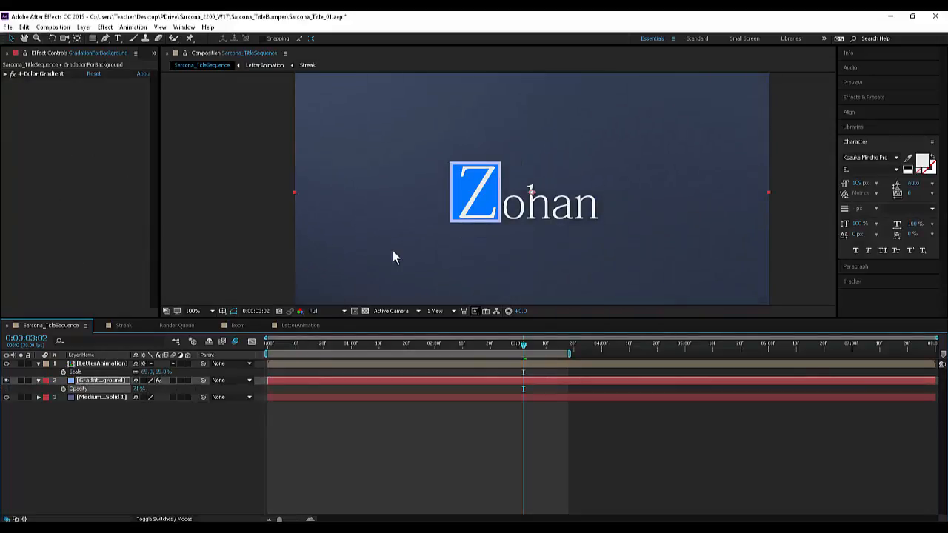
{"action": "scroll", "coordinate": [392, 255], "scroll_direction": "down", "scroll_amount": 2}
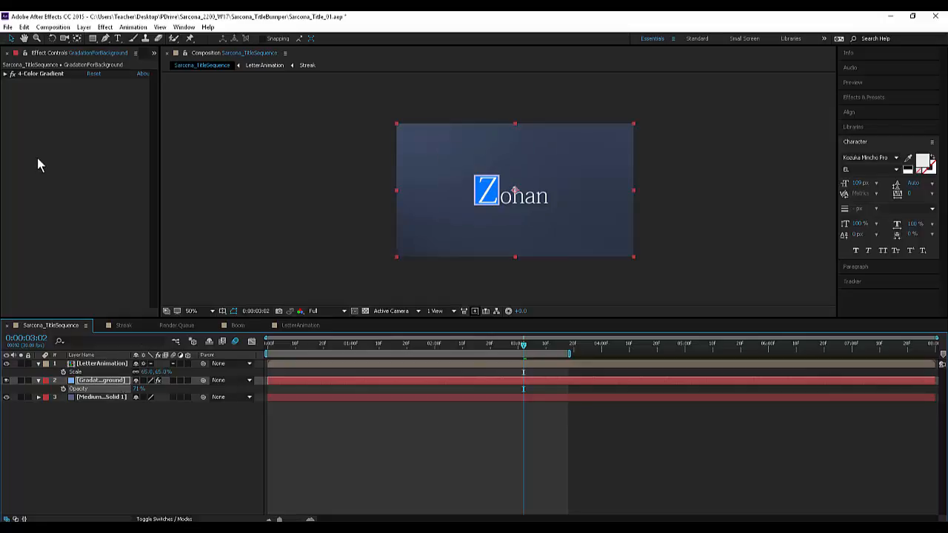
- Set the gradient background layer's opacity to 100% and lighten the 4-Color Gradient's Color 1 to off-white FAFAFA
{"action": "left_click", "coordinate": [6, 74]}
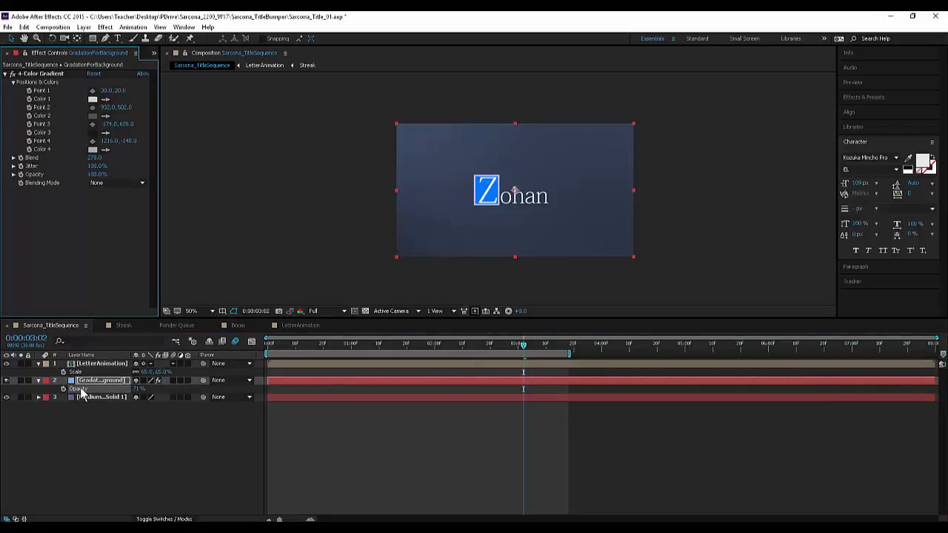
{"action": "left_click_drag", "start_coordinate": [139, 388], "coordinate": [166, 391]}
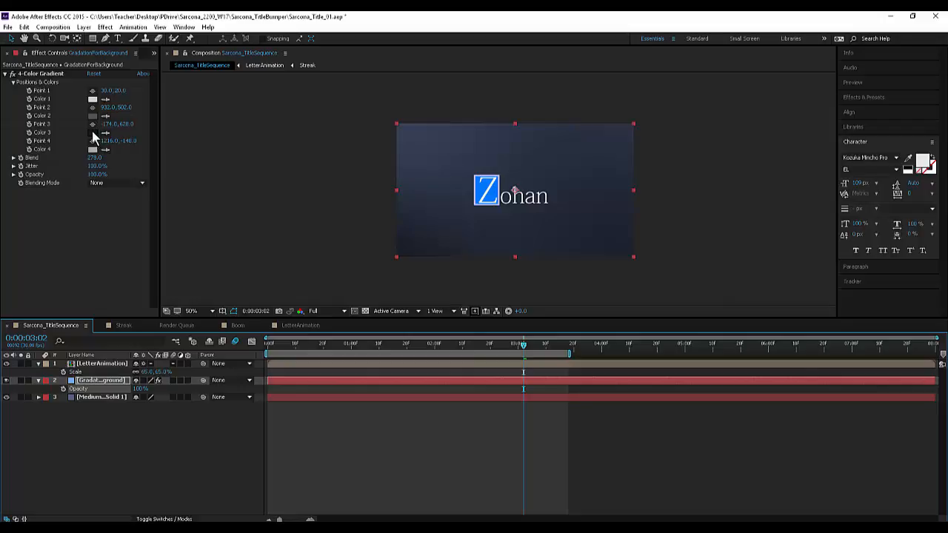
{"action": "left_click", "coordinate": [91, 99]}
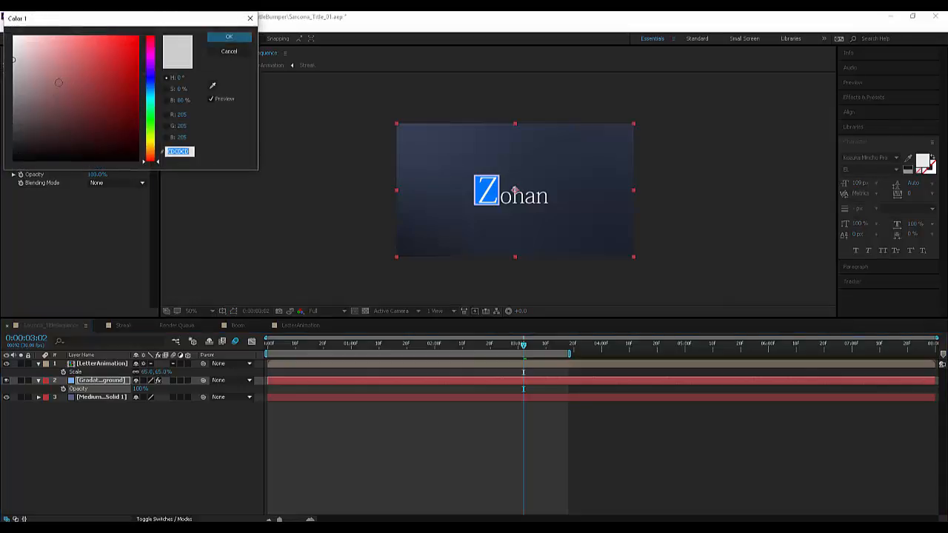
{"action": "left_click_drag", "start_coordinate": [58, 82], "coordinate": [7, 38]}
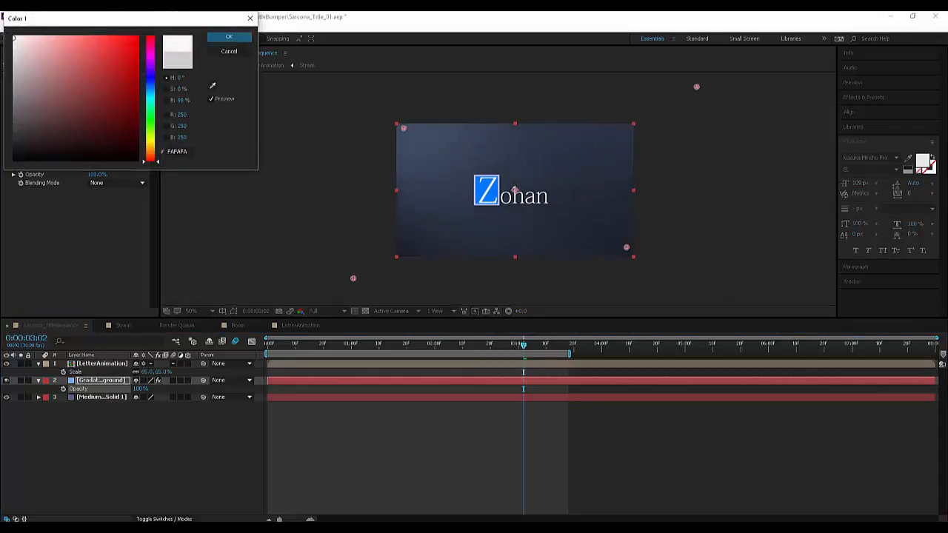
{"action": "left_click", "coordinate": [227, 37]}
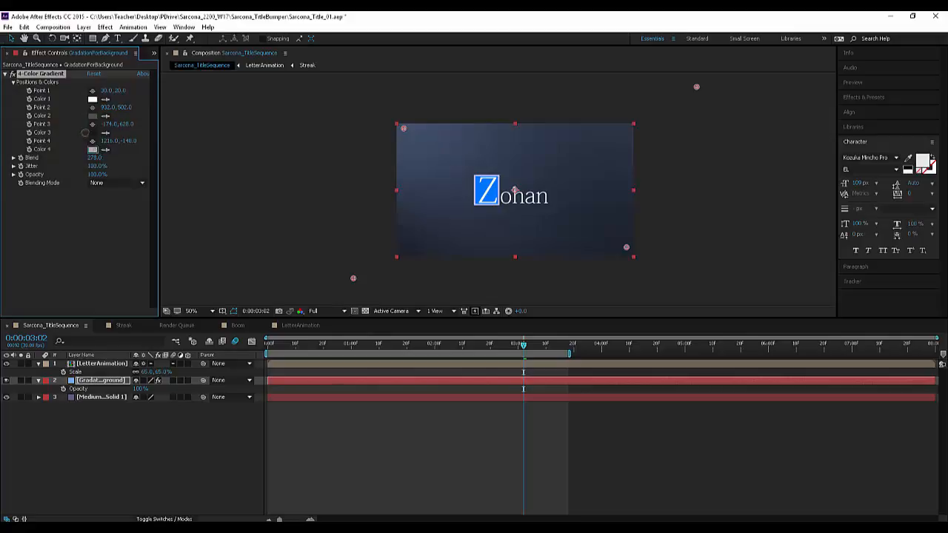
- Change the 4-Color Gradient's Color 4 to pure white FFFFFF
{"action": "left_click", "coordinate": [92, 149]}
{"action": "left_click_drag", "start_coordinate": [25, 74], "coordinate": [7, 29]}
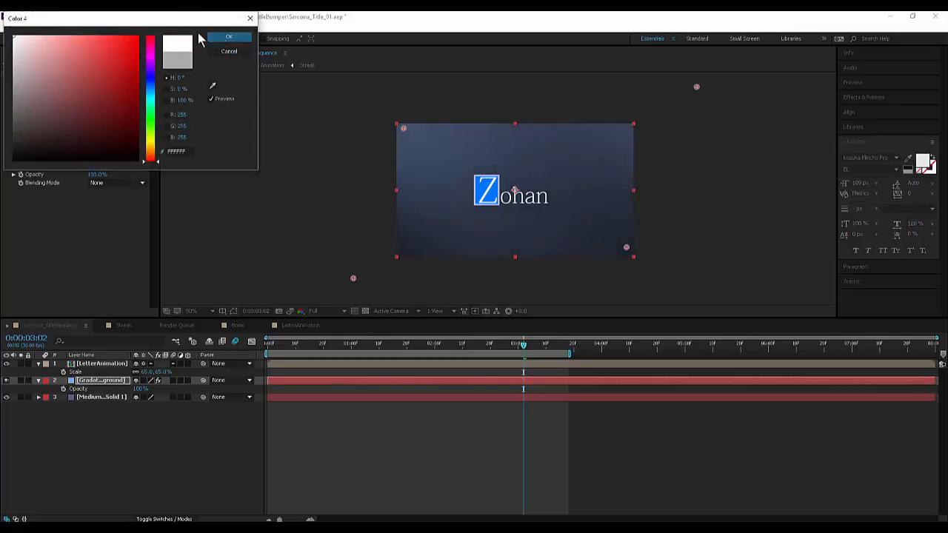
{"action": "left_click", "coordinate": [228, 37]}
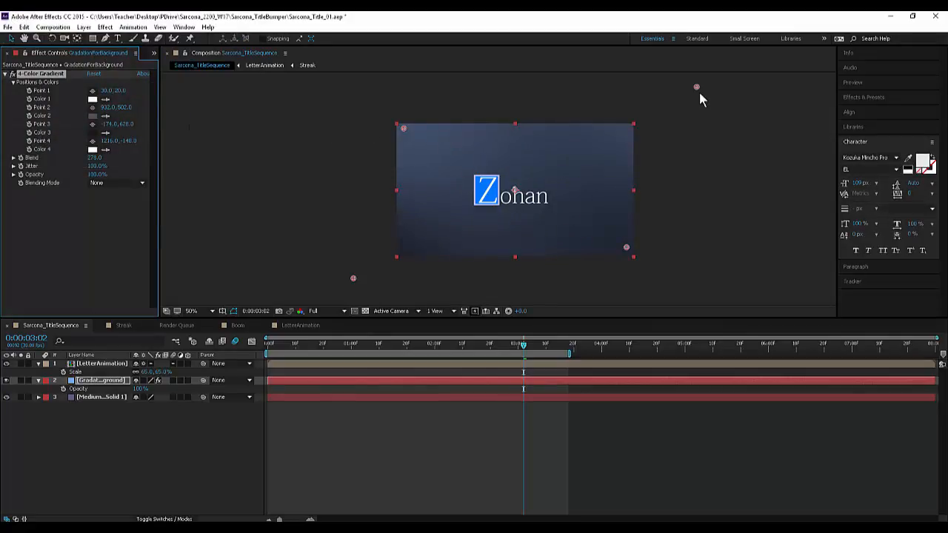
- Move gradient Point 2 to 992, 614, Point 3 to -18, 690 and Point 4 to 900, -60, and make Color 3 a neutral dark gray
{"action": "left_click_drag", "start_coordinate": [696, 87], "coordinate": [622, 110]}
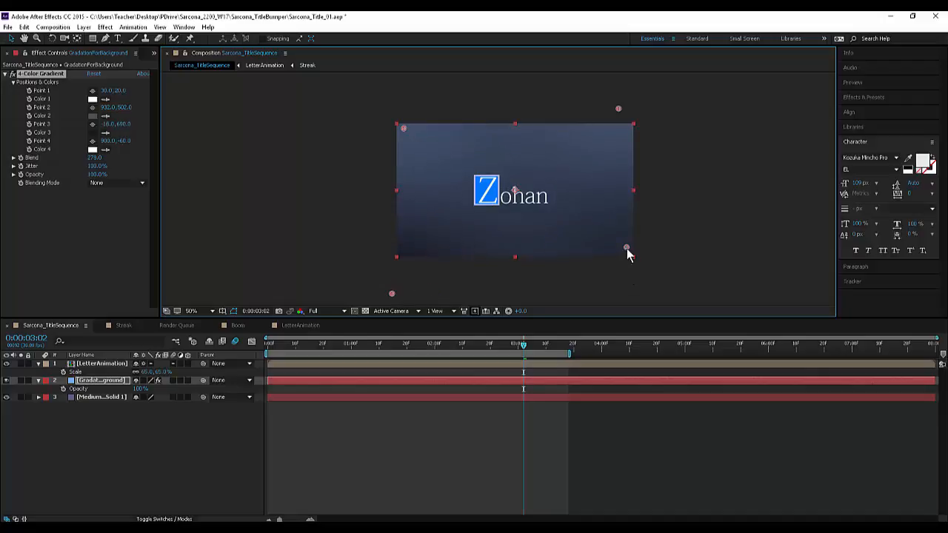
{"action": "left_click_drag", "start_coordinate": [628, 251], "coordinate": [641, 278]}
{"action": "left_click", "coordinate": [103, 133]}
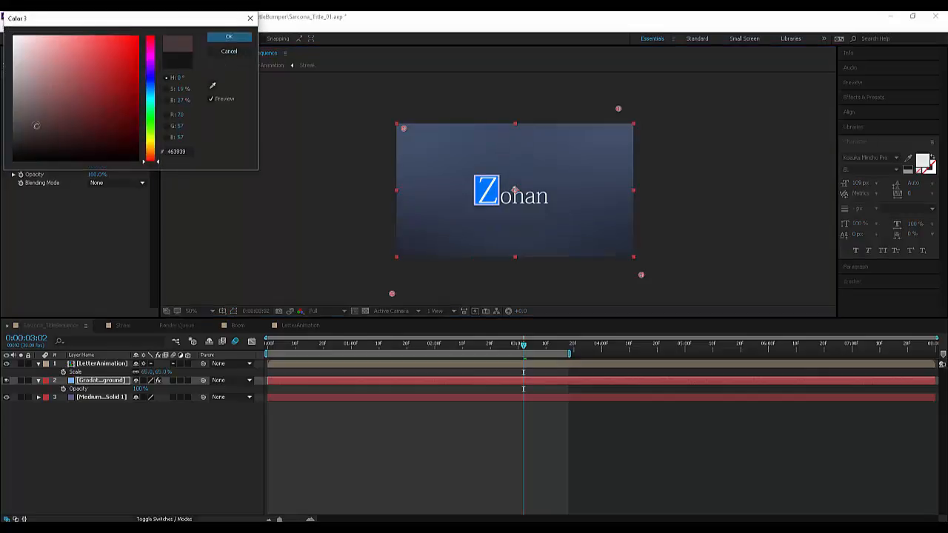
{"action": "mouse_move", "coordinate": [36, 126]}
{"action": "left_mouse_down"}
{"action": "mouse_move", "coordinate": [10, 123]}
{"action": "mouse_move", "coordinate": [11, 135]}
{"action": "left_mouse_up"}
{"action": "left_click", "coordinate": [227, 37]}
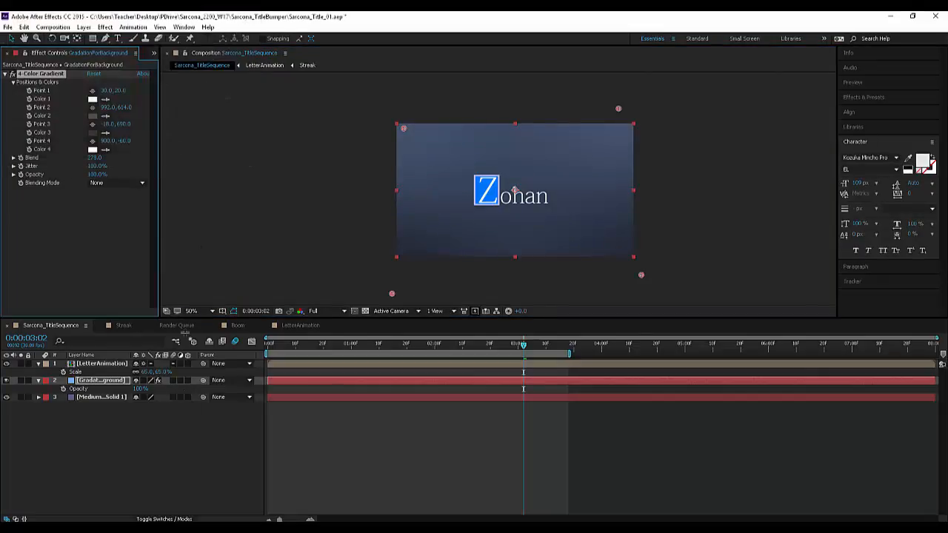
- Examine the relit background and the Z box's liquid fill up close at 0:00:02:17
{"action": "key", "text": "period"}
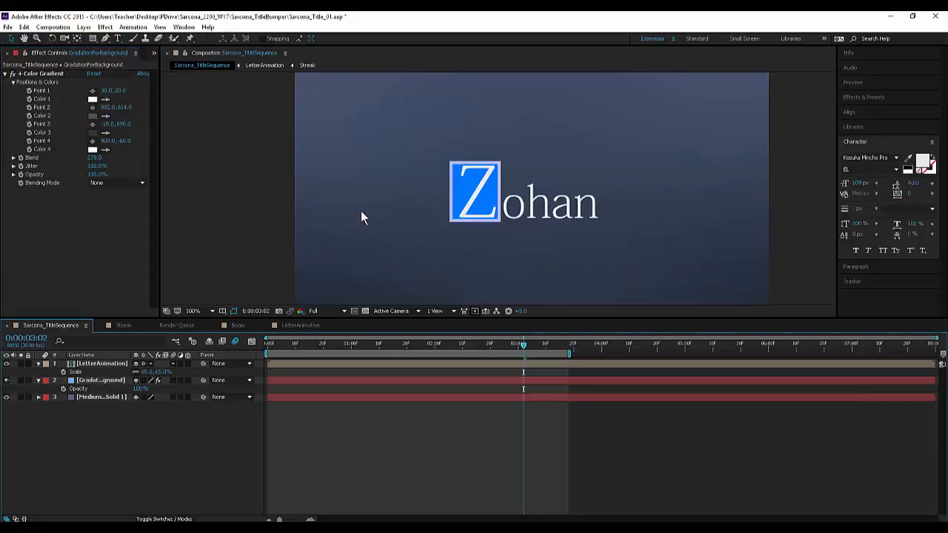
{"action": "key", "text": "comma"}
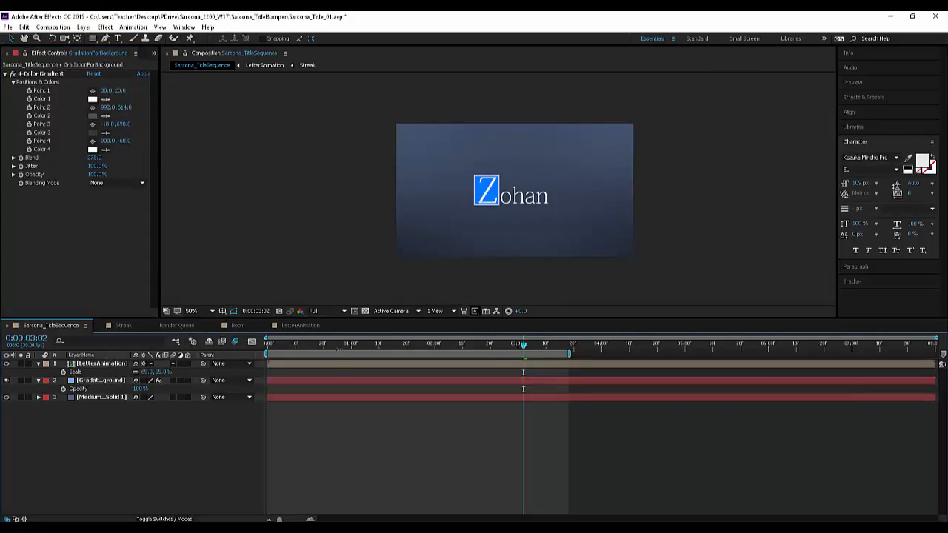
{"action": "left_click_drag", "start_coordinate": [333, 353], "coordinate": [482, 346]}
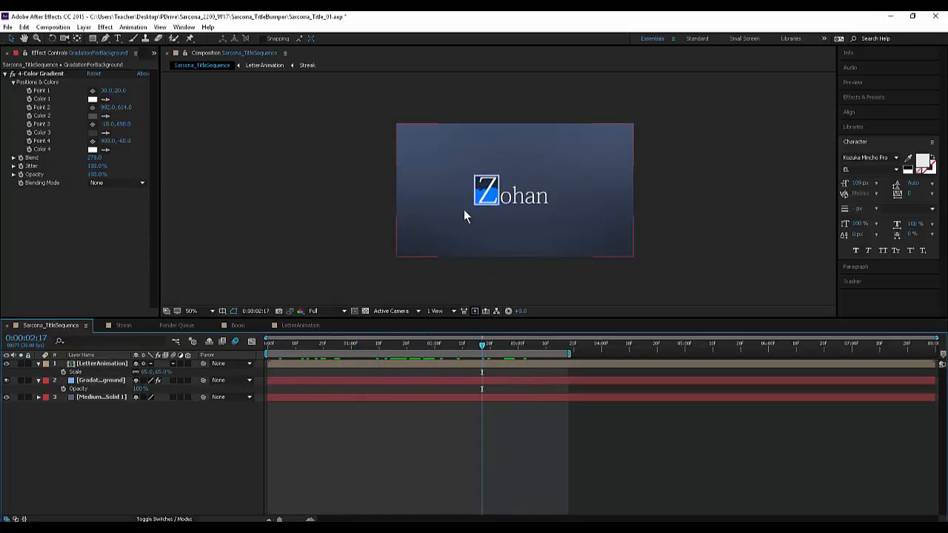
{"action": "key", "text": "period"}
{"action": "key", "text": "period"}
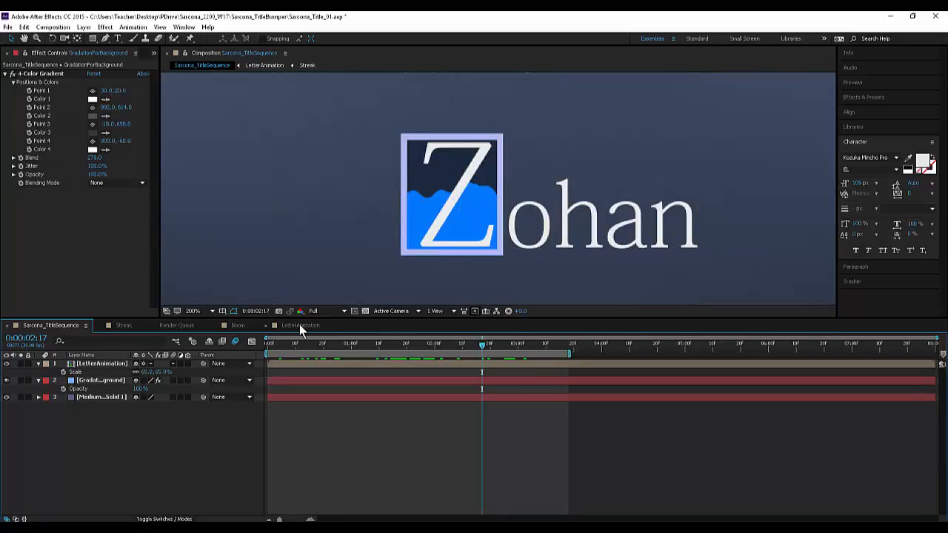
- From the LetterAnimation composition, create a new 540 × 540 px composition at 30 fps with an 8-second duration
{"action": "left_click", "coordinate": [299, 325]}
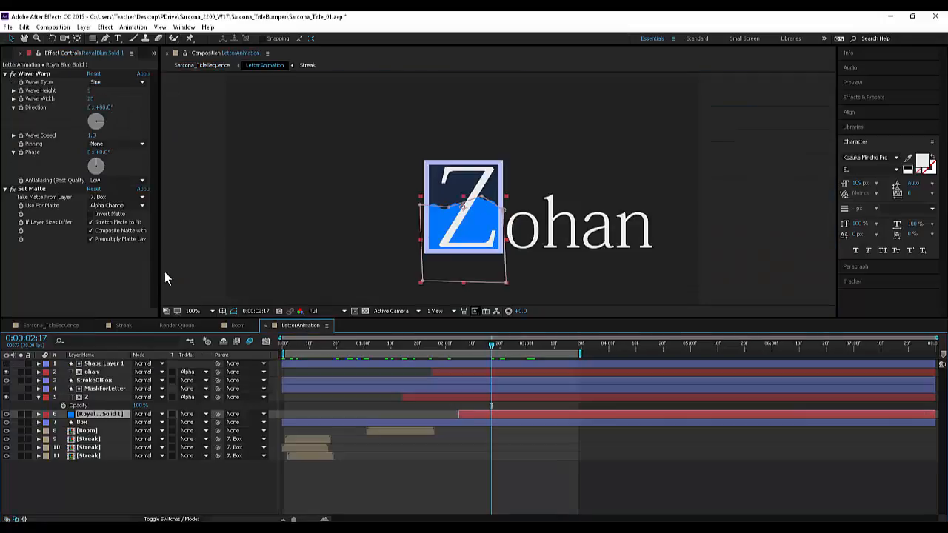
{"action": "left_click", "coordinate": [53, 26]}
{"action": "left_click", "coordinate": [74, 51]}
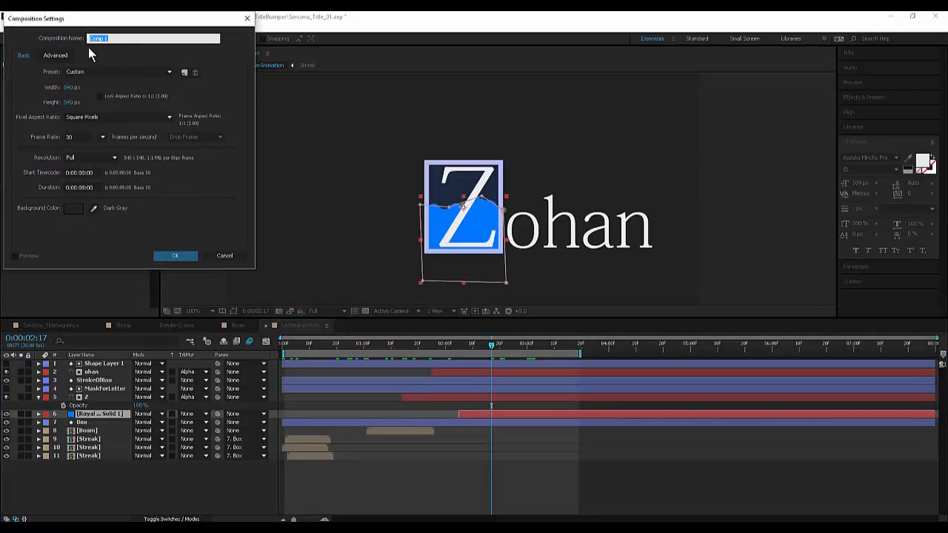
{"action": "left_click", "coordinate": [165, 257]}
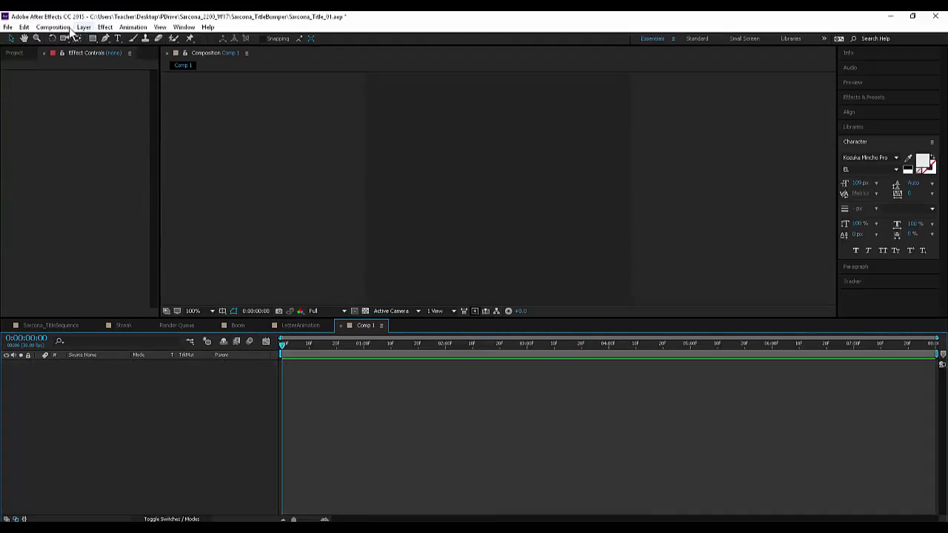
- Add a circle with the Ellipse tool that fills the whole new composition
{"action": "left_click_drag", "start_coordinate": [101, 38], "coordinate": [124, 65]}
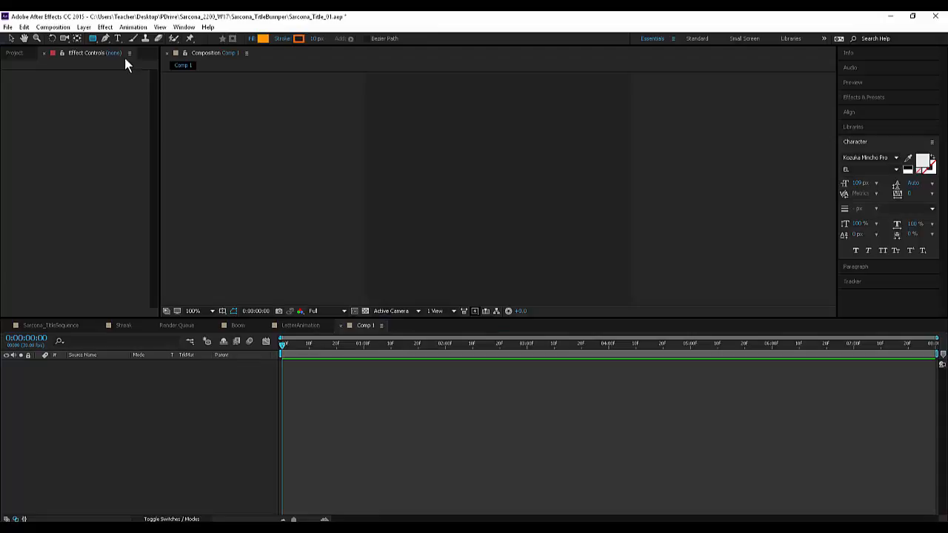
{"action": "double_click", "coordinate": [93, 39]}
{"action": "key", "text": "comma"}
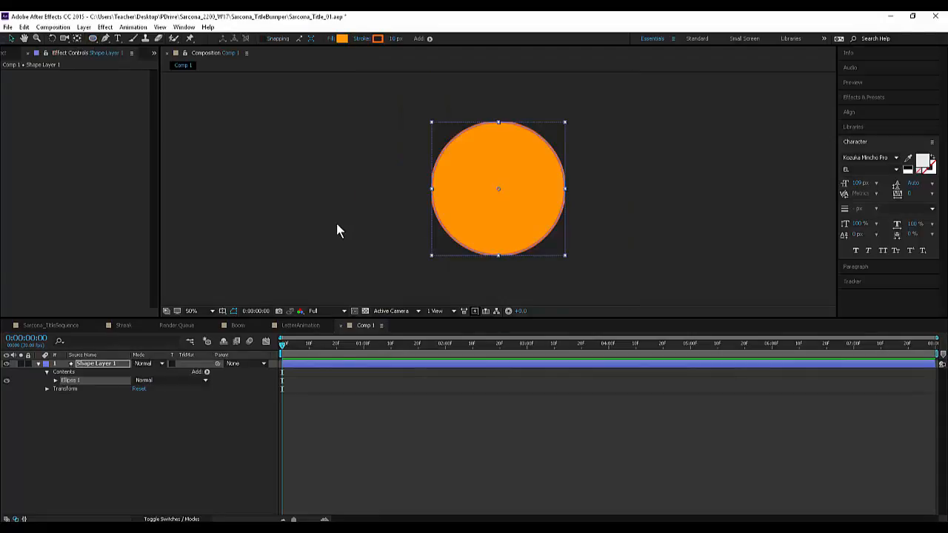
- Remove the circle's stroke by setting its stroke option to None
{"action": "left_click", "coordinate": [55, 381]}
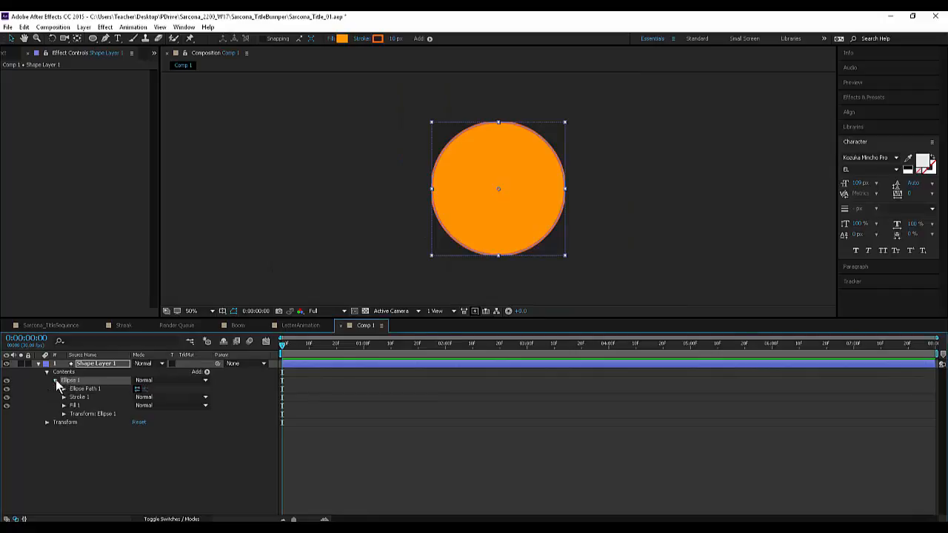
{"action": "left_click", "coordinate": [392, 39]}
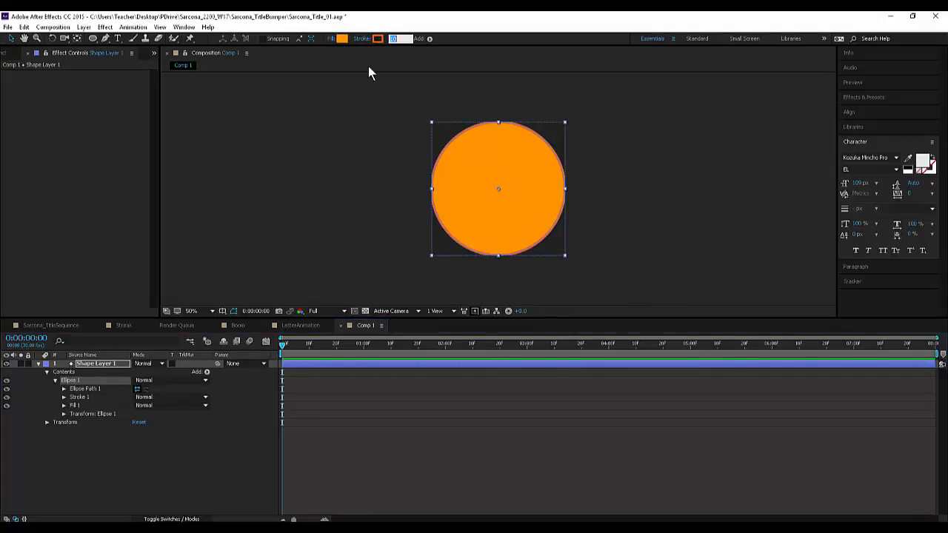
{"action": "left_click", "coordinate": [361, 38]}
{"action": "left_click", "coordinate": [17, 38]}
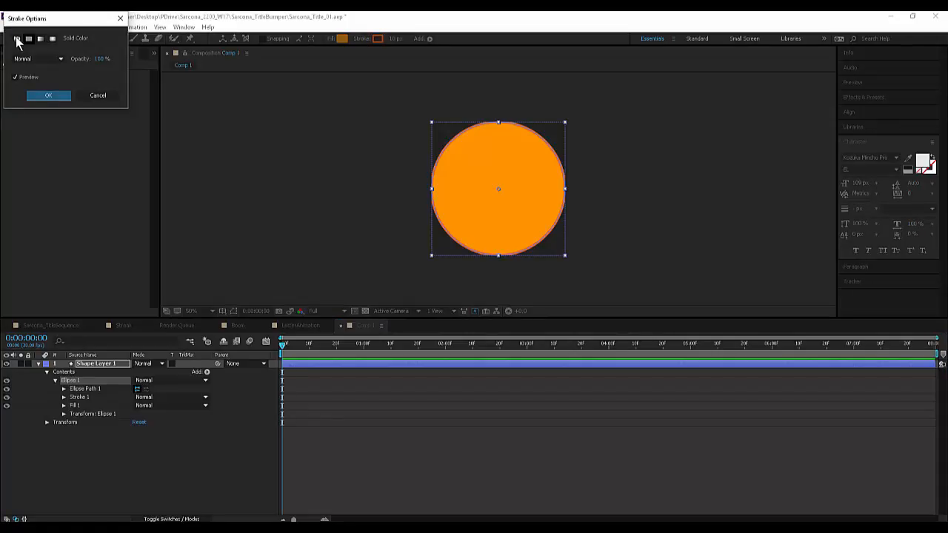
{"action": "left_click", "coordinate": [48, 96]}
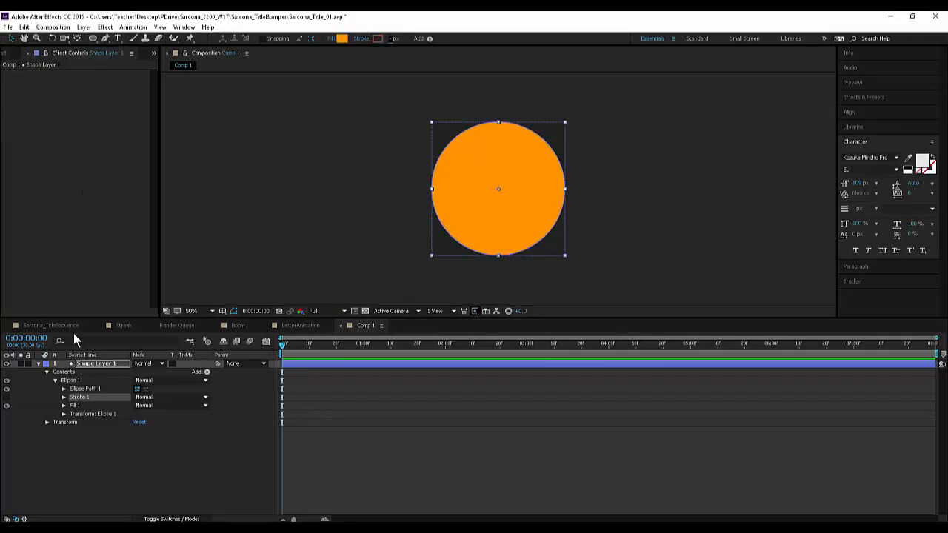
- Set the circle layer's scale to 0% and add a scale keyframe at the start of the timeline
{"action": "left_click", "coordinate": [105, 364]}
{"action": "key", "text": "s"}
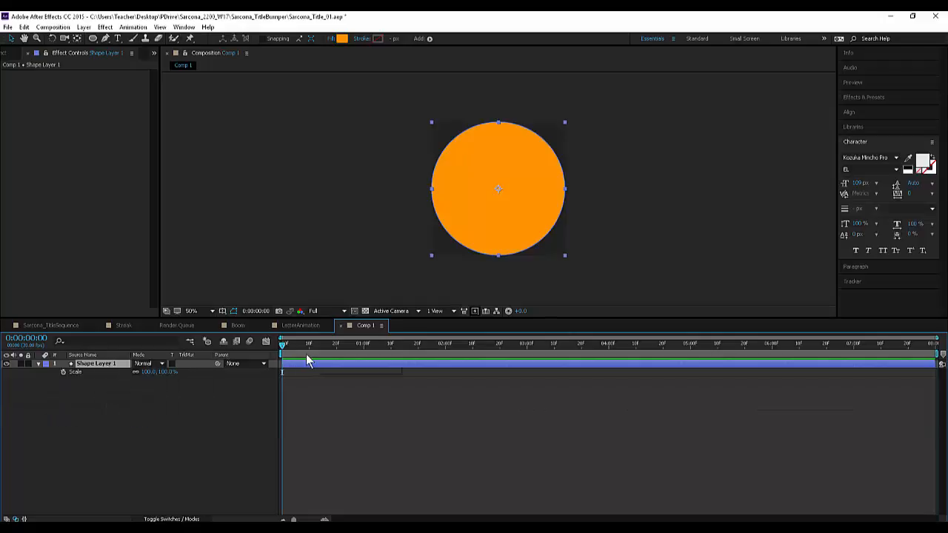
{"action": "left_click", "coordinate": [168, 372]}
{"action": "type", "text": "0"}
{"action": "key", "text": "Return"}
{"action": "left_click", "coordinate": [64, 371]}
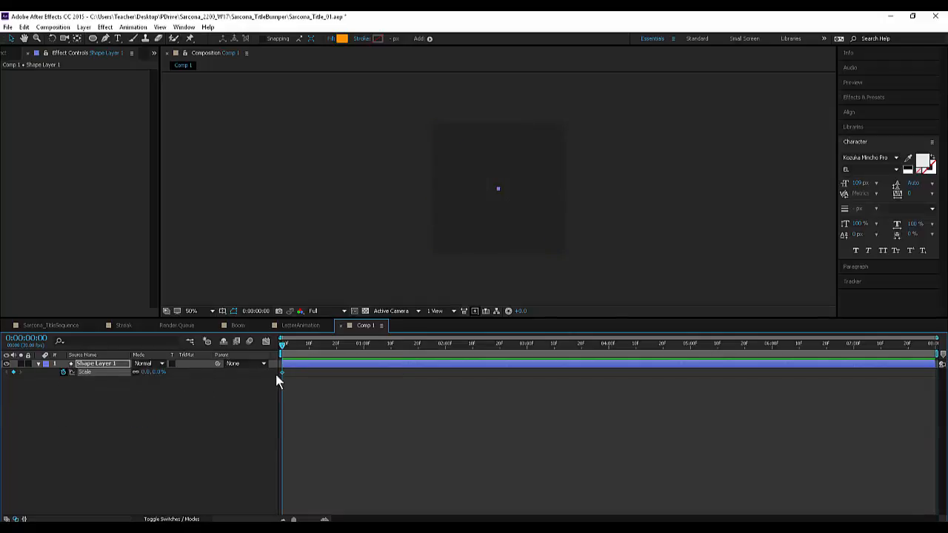
- Set the circle layer's scale to 90% at 0:00:00:10 to add a second keyframe
{"action": "left_click_drag", "start_coordinate": [288, 347], "coordinate": [310, 348]}
{"action": "left_click", "coordinate": [145, 372]}
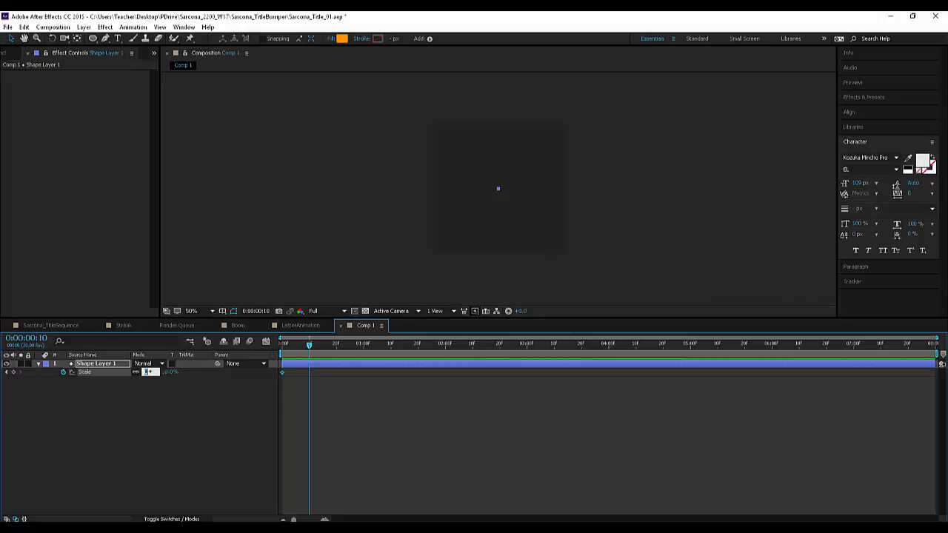
{"action": "type", "text": "90"}
{"action": "key", "text": "Return"}
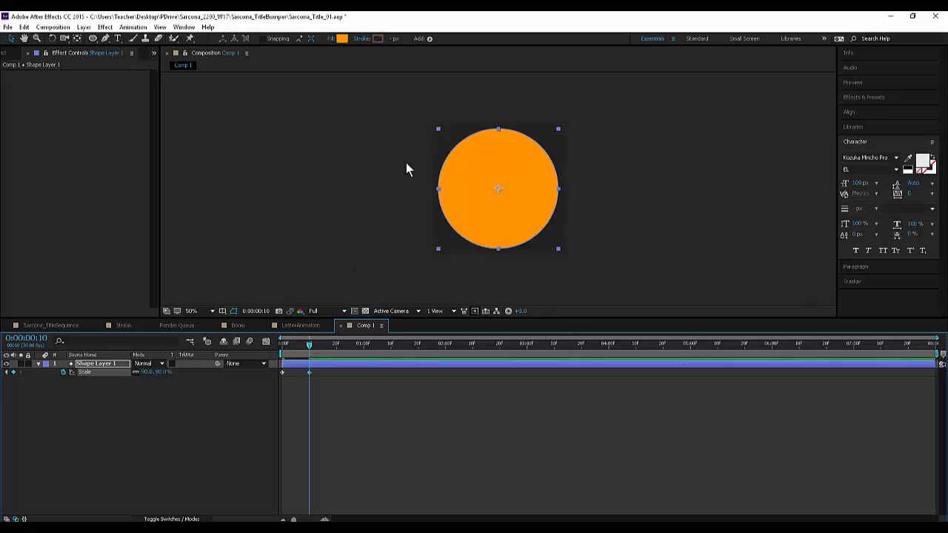
- Apply Easy Ease to both of the circle's scale keyframes
{"action": "left_click", "coordinate": [245, 379]}
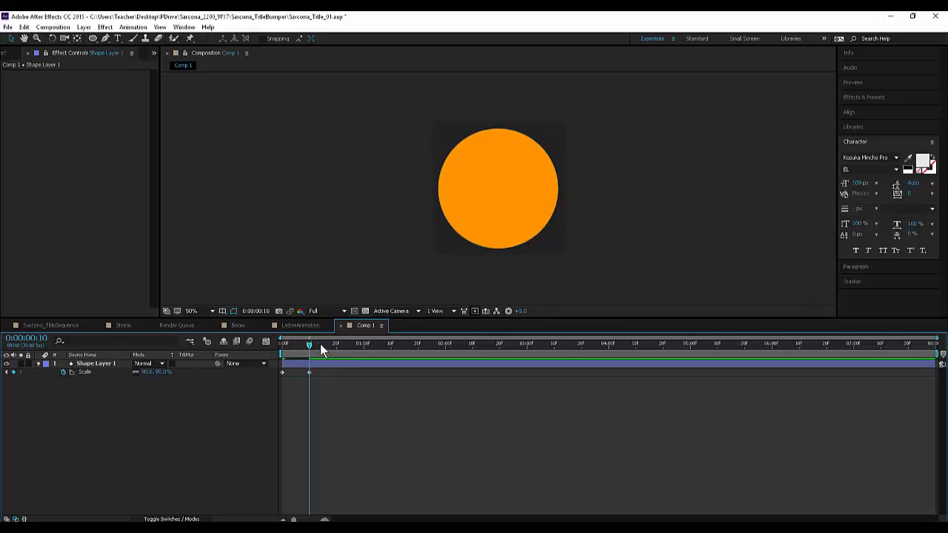
{"action": "left_click", "coordinate": [268, 374]}
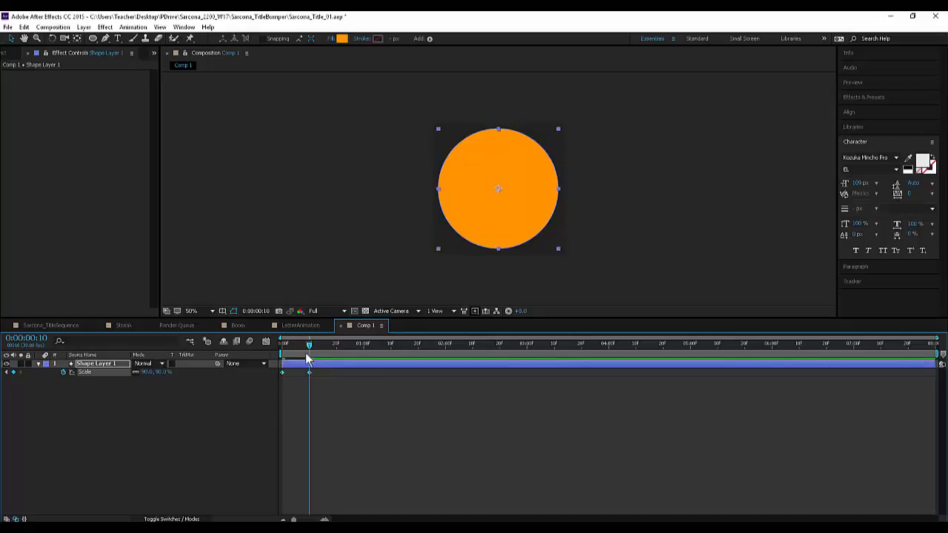
{"action": "mouse_move", "coordinate": [306, 348]}
{"action": "left_mouse_down"}
{"action": "mouse_move", "coordinate": [287, 347]}
{"action": "mouse_move", "coordinate": [309, 346]}
{"action": "left_mouse_up"}
{"action": "right_click", "coordinate": [310, 372]}
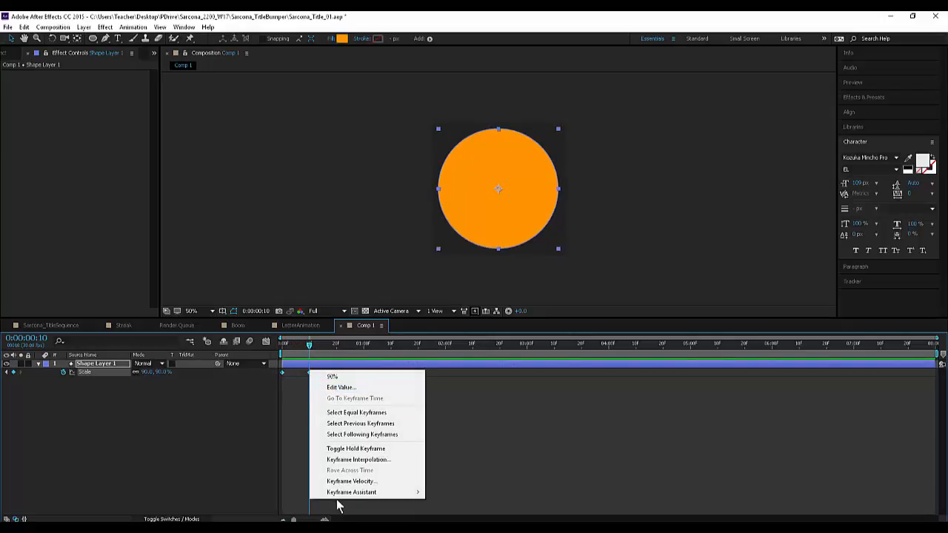
{"action": "mouse_move", "coordinate": [344, 493]}
{"action": "left_click", "coordinate": [474, 428]}
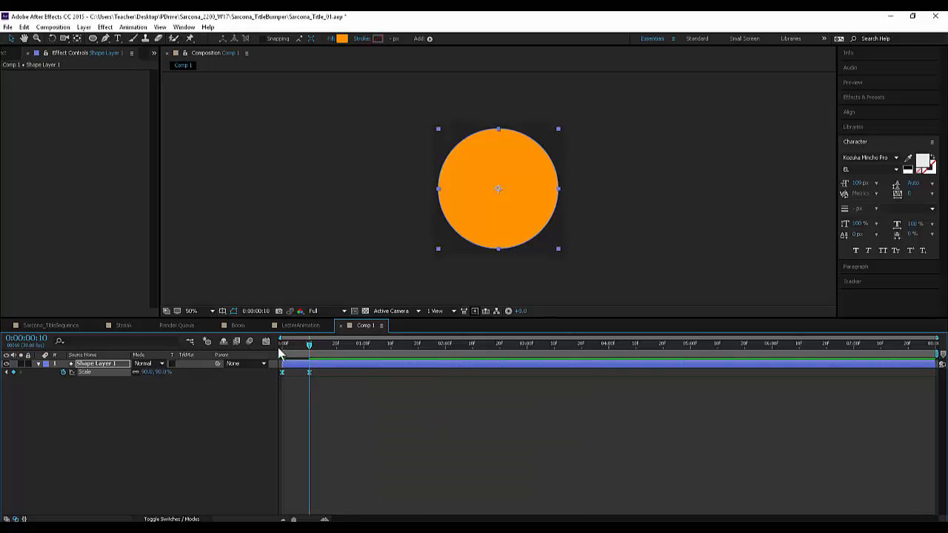
- In the speed graph, pull both scale keyframes' influence handles to the midpoint for a sharp speed peak, and preview the animation from the start
{"action": "left_click", "coordinate": [265, 341]}
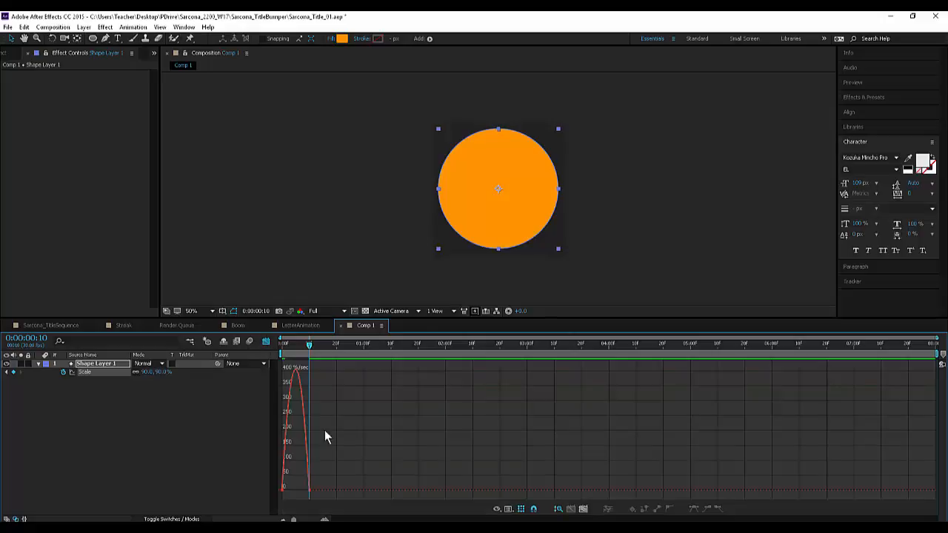
{"action": "left_click", "coordinate": [582, 510]}
{"action": "left_click_drag", "start_coordinate": [575, 473], "coordinate": [274, 508]}
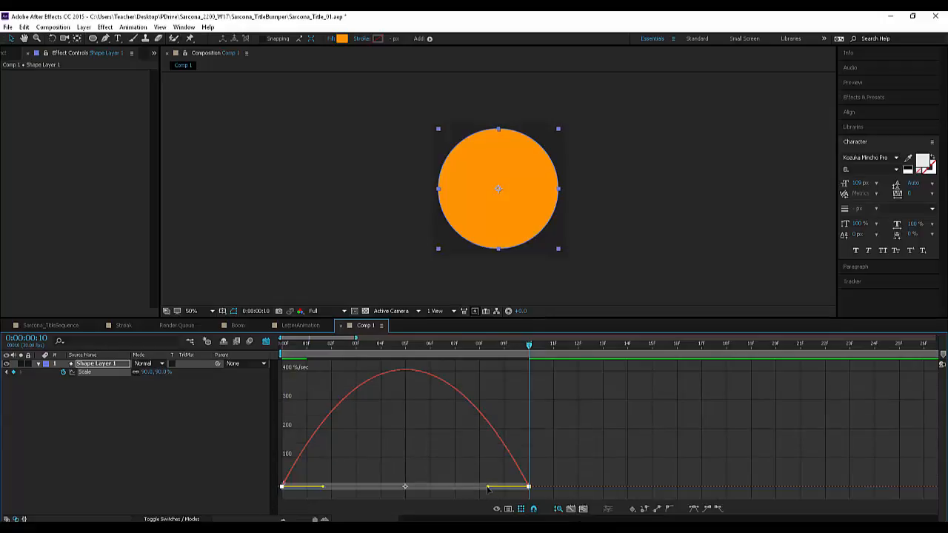
{"action": "left_click_drag", "start_coordinate": [487, 488], "coordinate": [413, 492]}
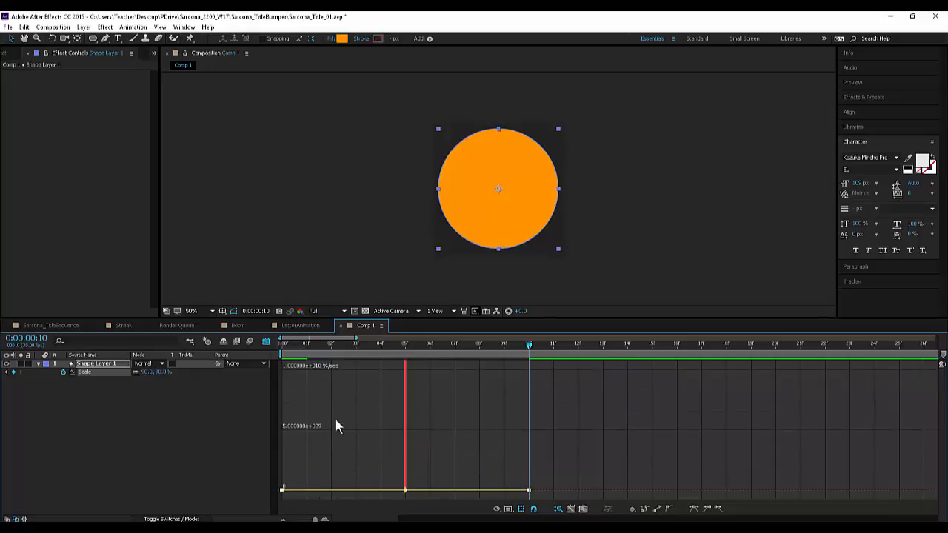
{"action": "left_click", "coordinate": [265, 342]}
{"action": "key", "text": "Home"}
{"action": "key", "text": "space"}
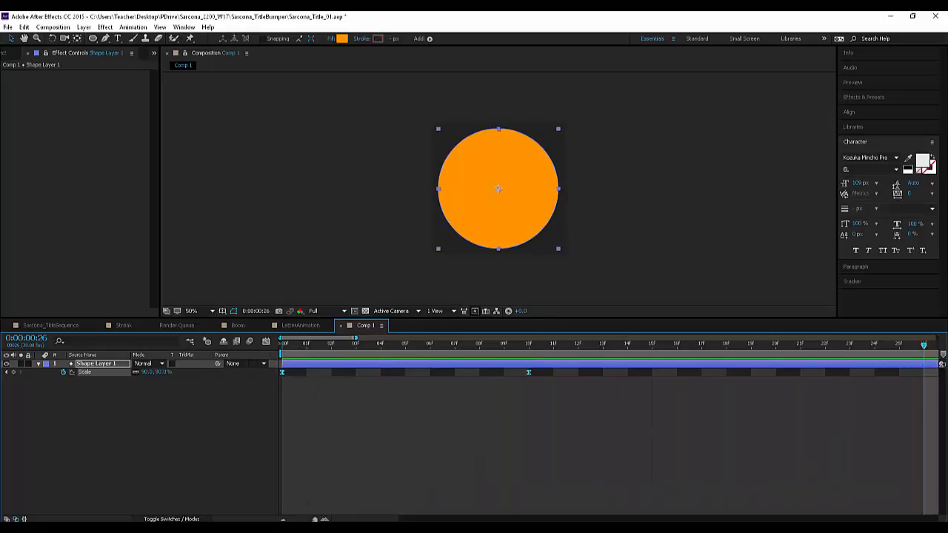
- Duplicate the circle layer and start the copy one frame later on the timeline
{"action": "left_click_drag", "start_coordinate": [356, 338], "coordinate": [937, 338]}
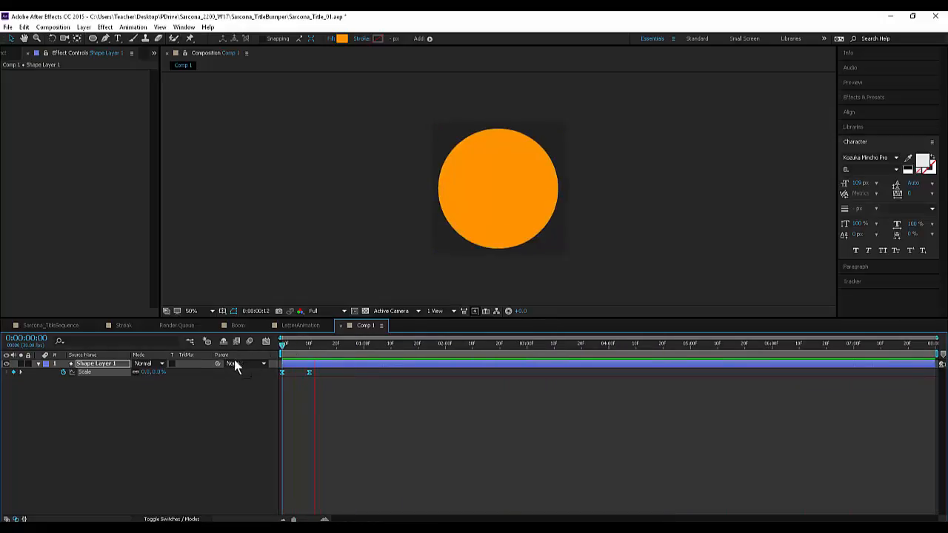
{"action": "left_click_drag", "start_coordinate": [278, 350], "coordinate": [306, 366]}
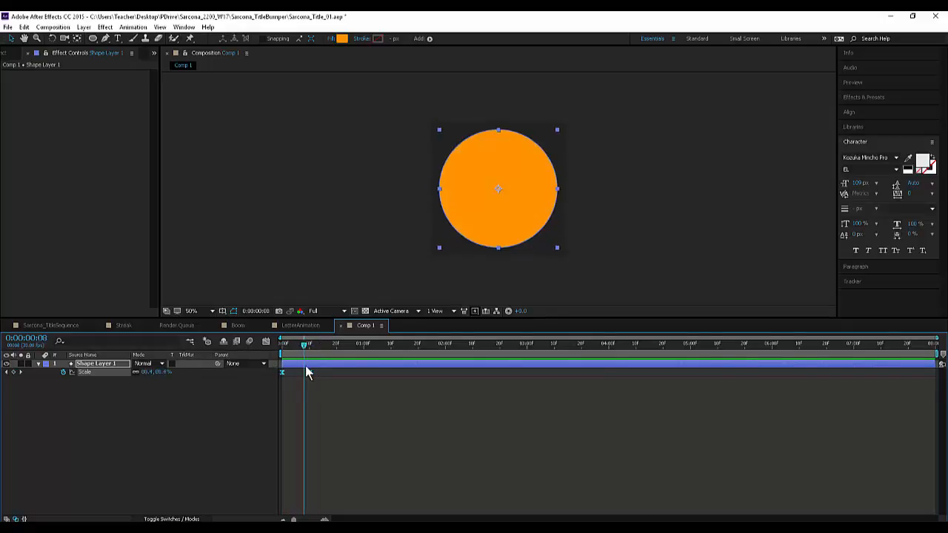
{"action": "key", "text": "ctrl+d"}
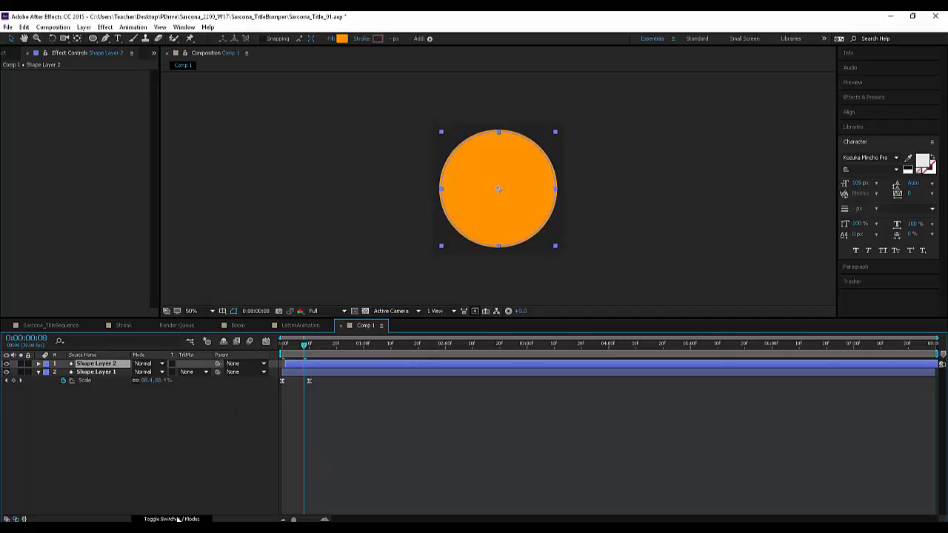
- Set the original circle layer's track matte to Alpha Inverted Matte "Shape Layer 2" and preview the ring animation from the start
{"action": "left_click", "coordinate": [189, 372]}
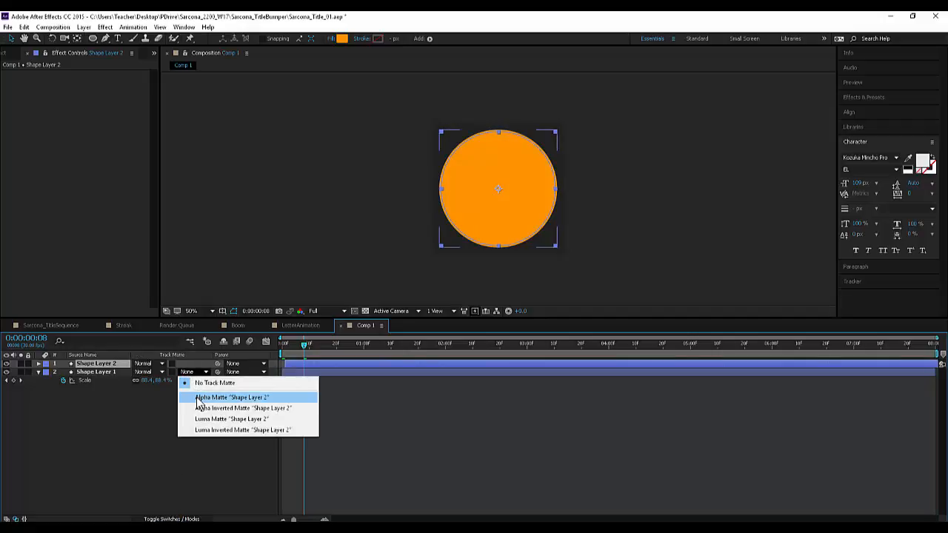
{"action": "left_click", "coordinate": [197, 399]}
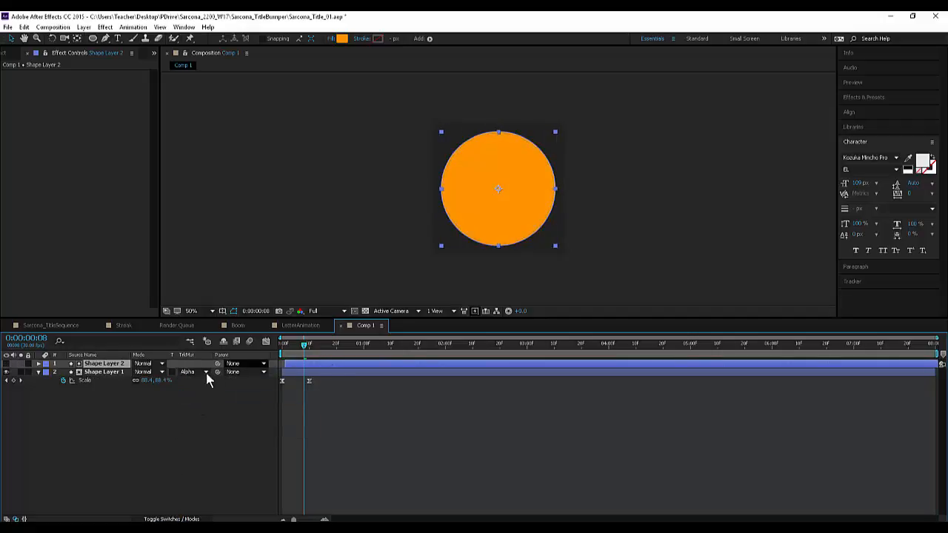
{"action": "left_click", "coordinate": [206, 374]}
{"action": "left_click", "coordinate": [207, 405]}
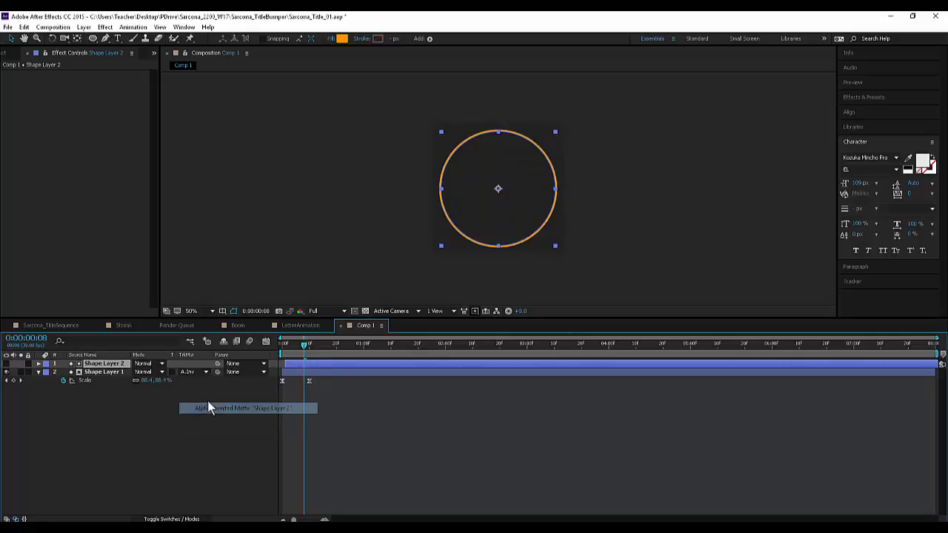
{"action": "left_click", "coordinate": [255, 417]}
{"action": "left_click_drag", "start_coordinate": [301, 343], "coordinate": [282, 343]}
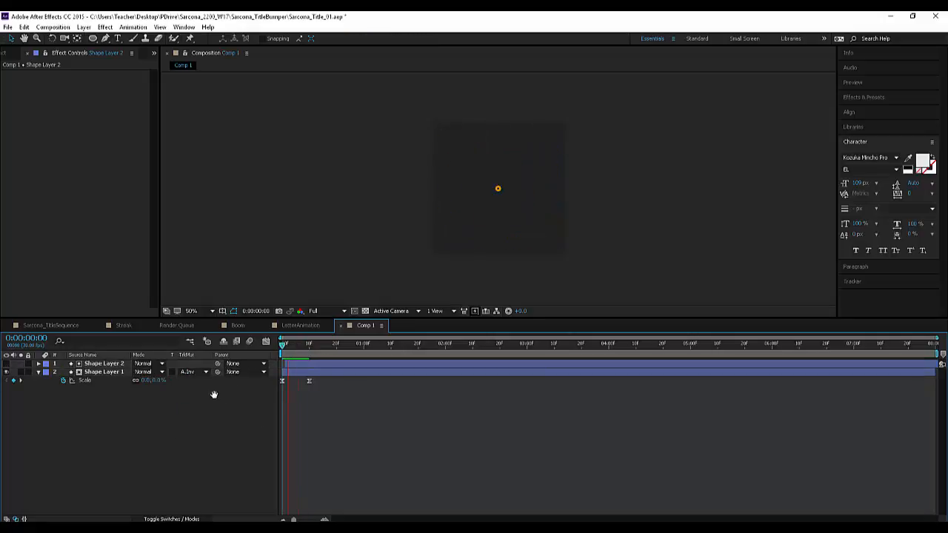
{"action": "left_click_drag", "start_coordinate": [326, 345], "coordinate": [287, 344]}
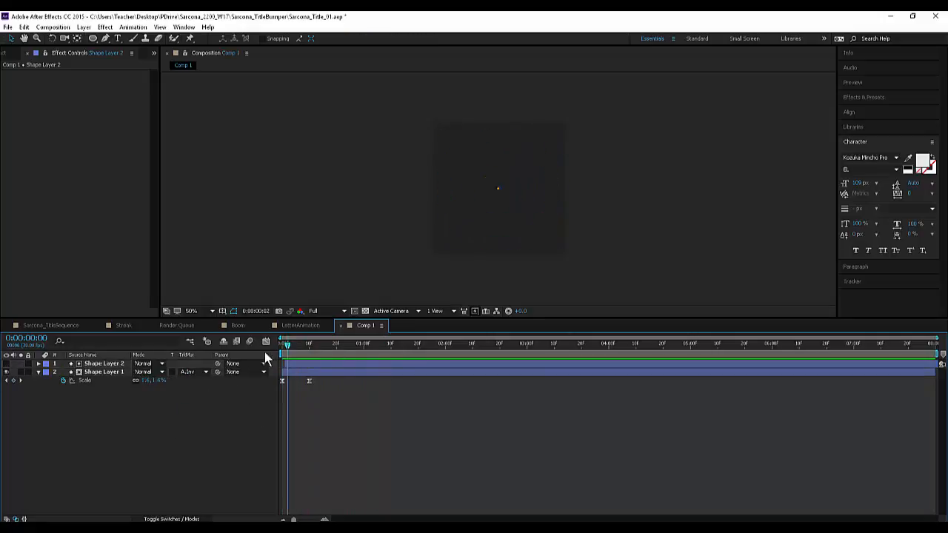
{"action": "key", "text": "space"}
{"action": "key", "text": "space"}
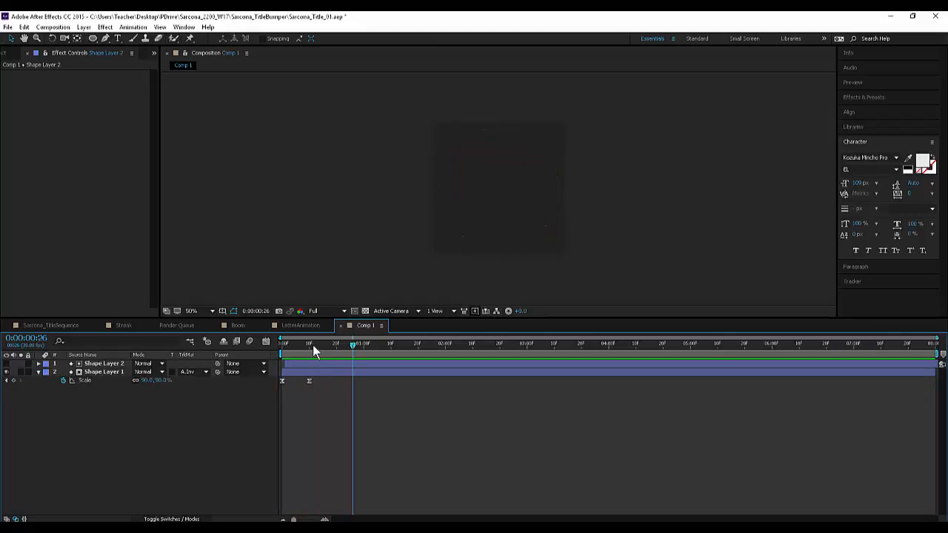
- Give the duplicated circle, Shape Layer 2, a 2 px stroke and preview the animation from the start
{"action": "left_click", "coordinate": [316, 362]}
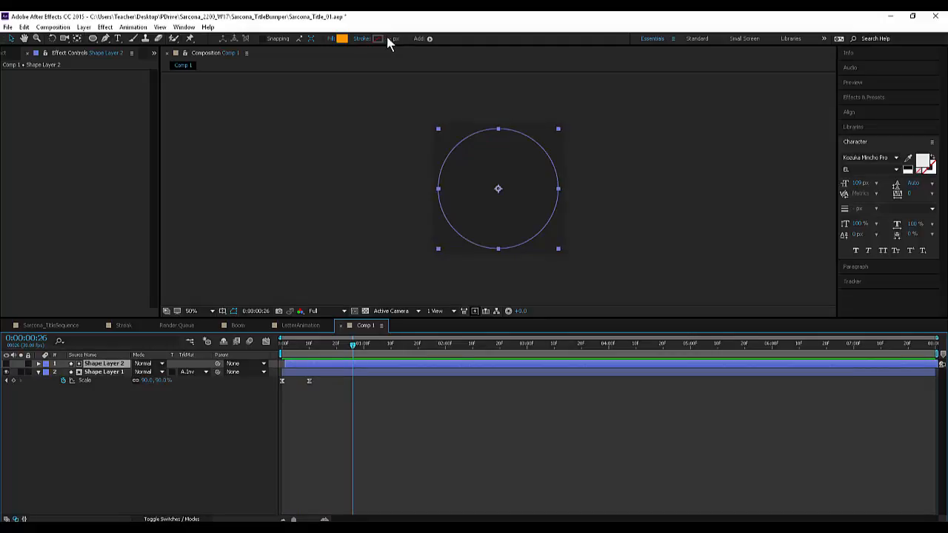
{"action": "left_click", "coordinate": [389, 38]}
{"action": "type", "text": "2"}
{"action": "key", "text": "Return"}
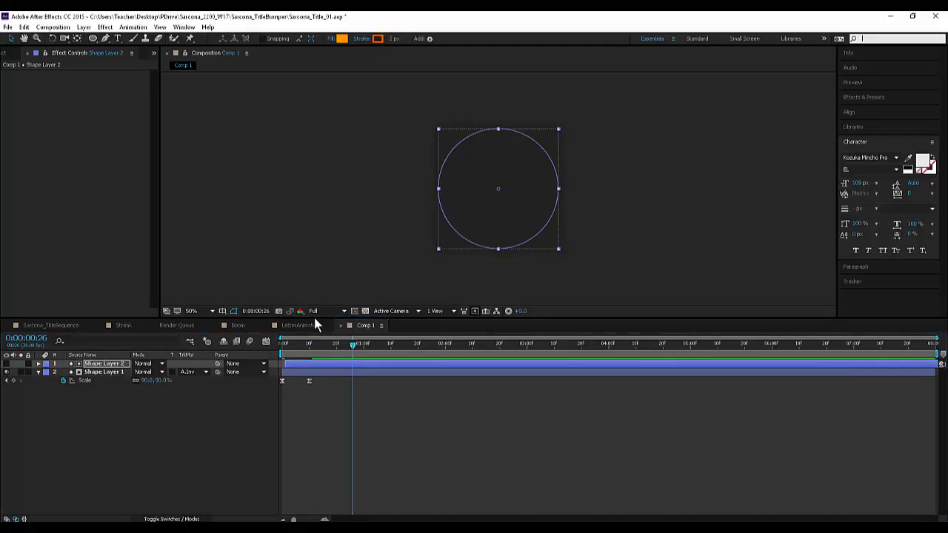
{"action": "left_click", "coordinate": [115, 365]}
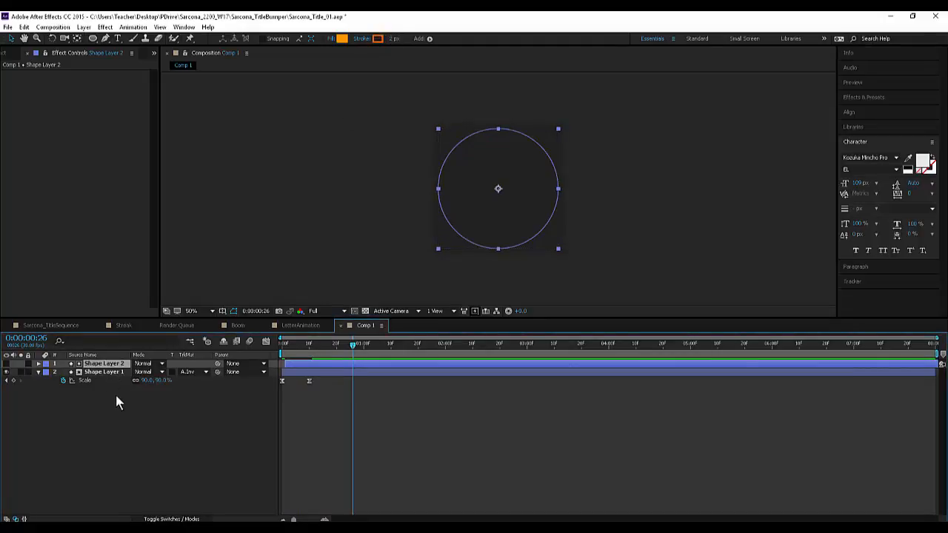
{"action": "left_click", "coordinate": [116, 397]}
{"action": "key", "text": "Home"}
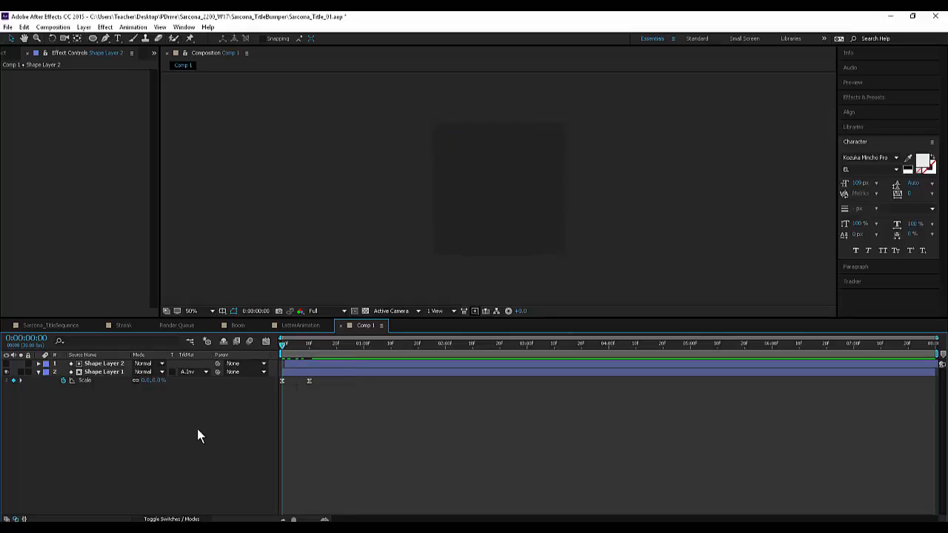
{"action": "key", "text": "space"}
{"action": "key", "text": "space"}
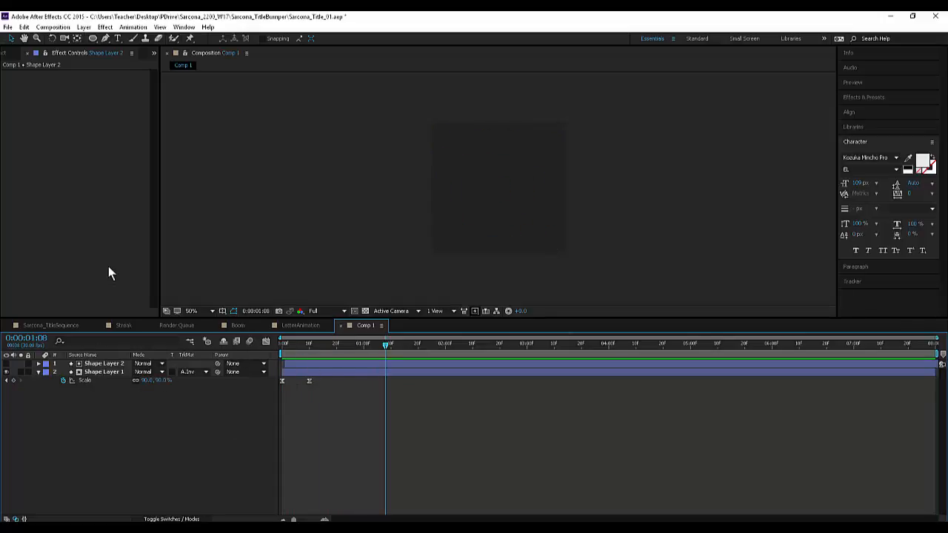
- Rename the Comp 1 composition as Bubble
{"action": "left_click", "coordinate": [3, 53]}
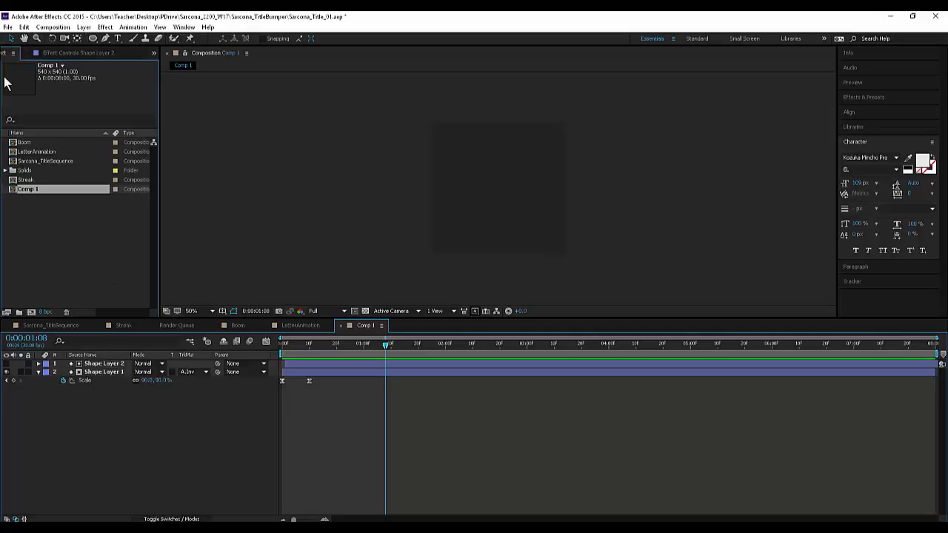
{"action": "right_click", "coordinate": [24, 153]}
{"action": "left_click", "coordinate": [58, 286]}
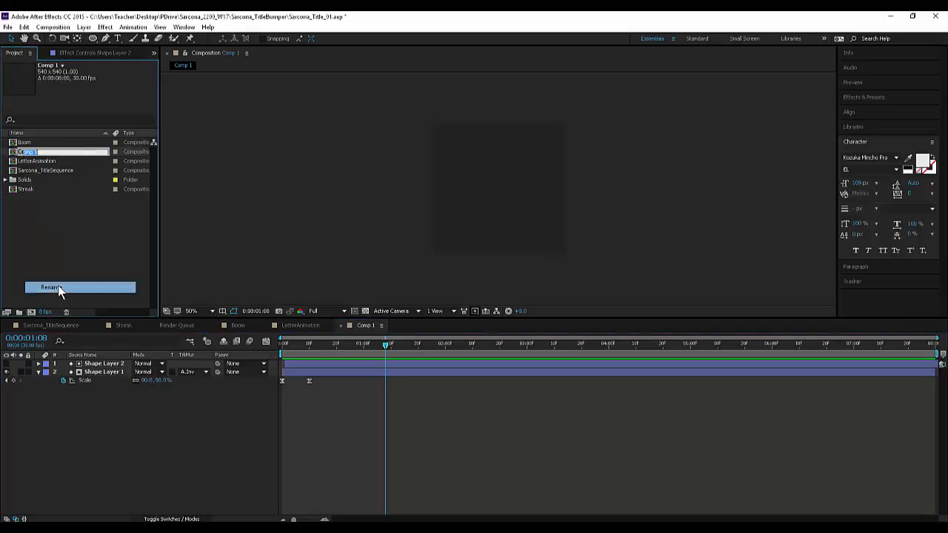
{"action": "type", "text": "Bubble"}
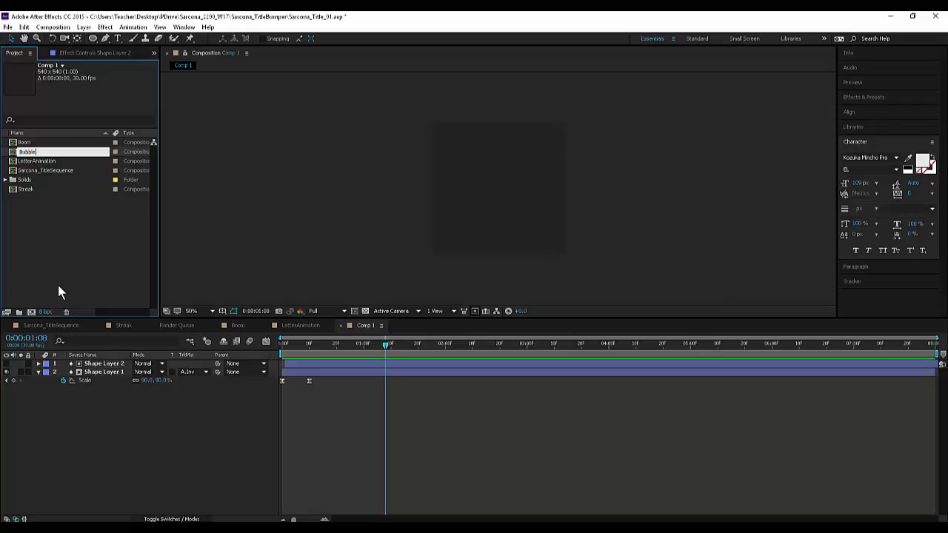
{"action": "key", "text": "Return"}
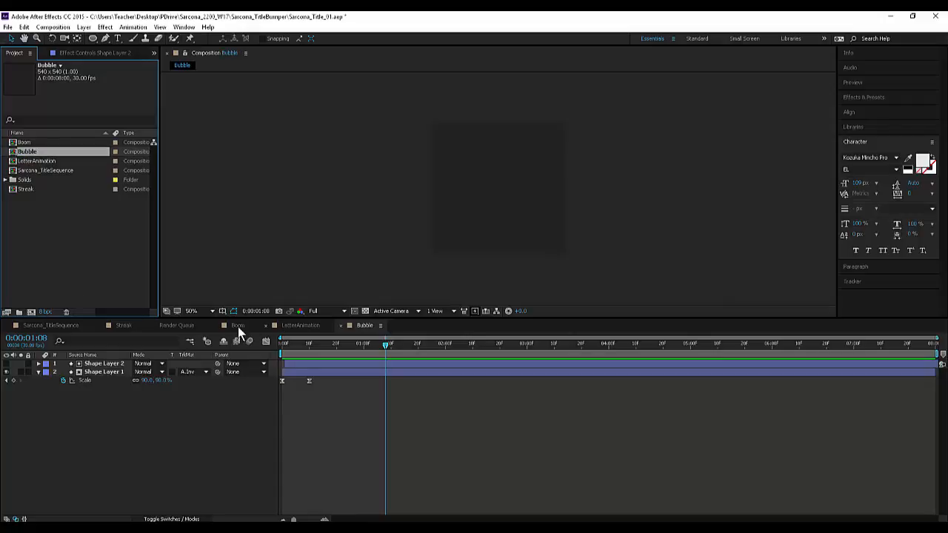
- Add the Bubble composition to LetterAnimation just below Shape Layer 1 and check the frames around the rising water
{"action": "left_click", "coordinate": [296, 326]}
{"action": "left_click_drag", "start_coordinate": [28, 154], "coordinate": [96, 368]}
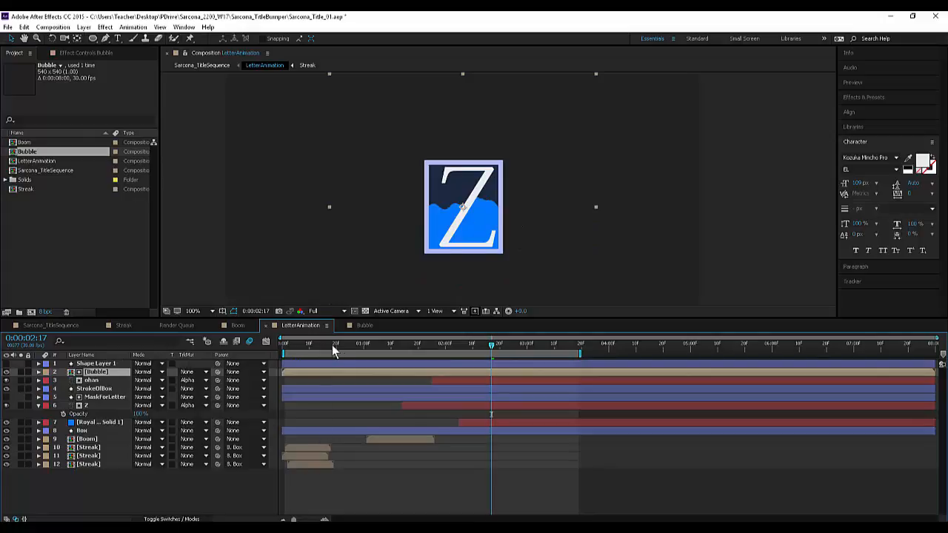
{"action": "left_click_drag", "start_coordinate": [336, 343], "coordinate": [484, 343]}
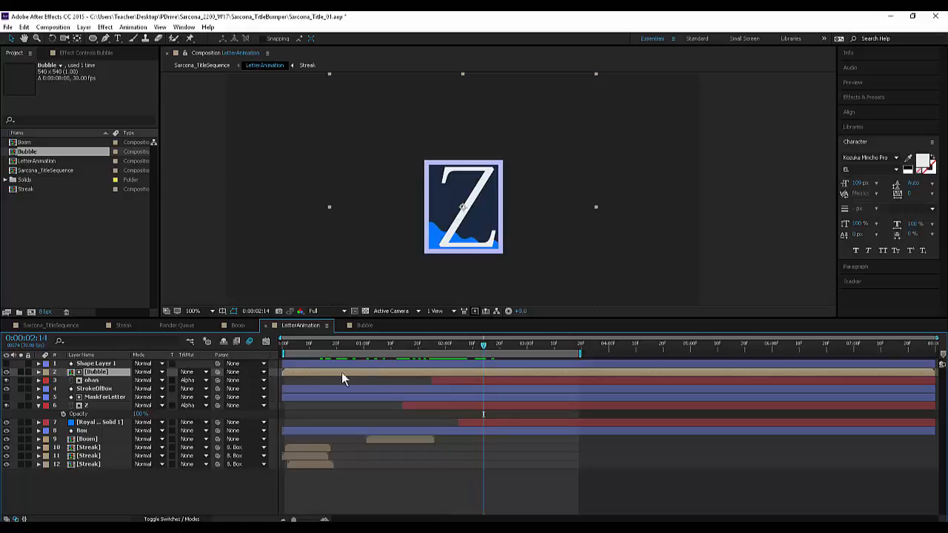
- In the Bubble composition, trim both circle layers and the work area to end at 0:00:00:11, and trim the comp to the work area
{"action": "left_click", "coordinate": [355, 325]}
{"action": "mouse_move", "coordinate": [328, 344]}
{"action": "left_mouse_down"}
{"action": "mouse_move", "coordinate": [301, 347]}
{"action": "mouse_move", "coordinate": [311, 346]}
{"action": "left_mouse_up"}
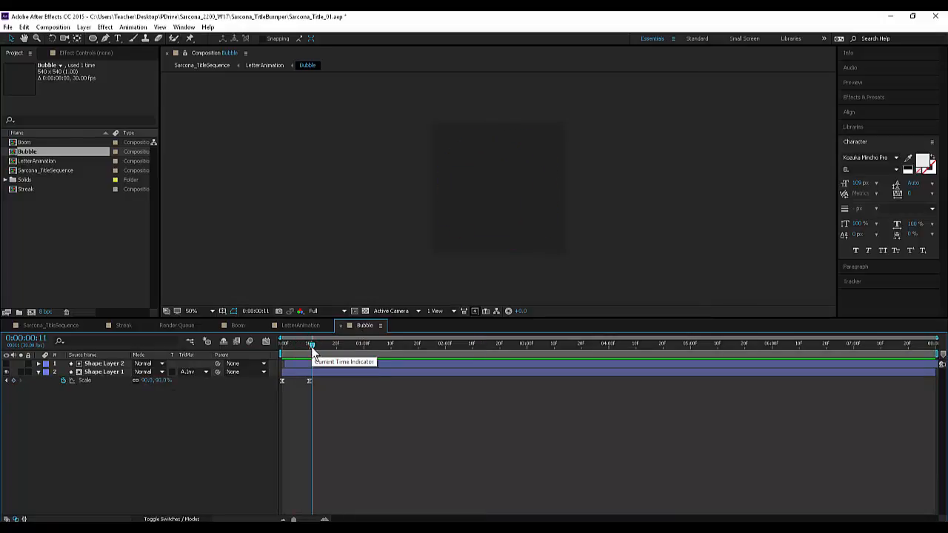
{"action": "key", "text": "ctrl+a"}
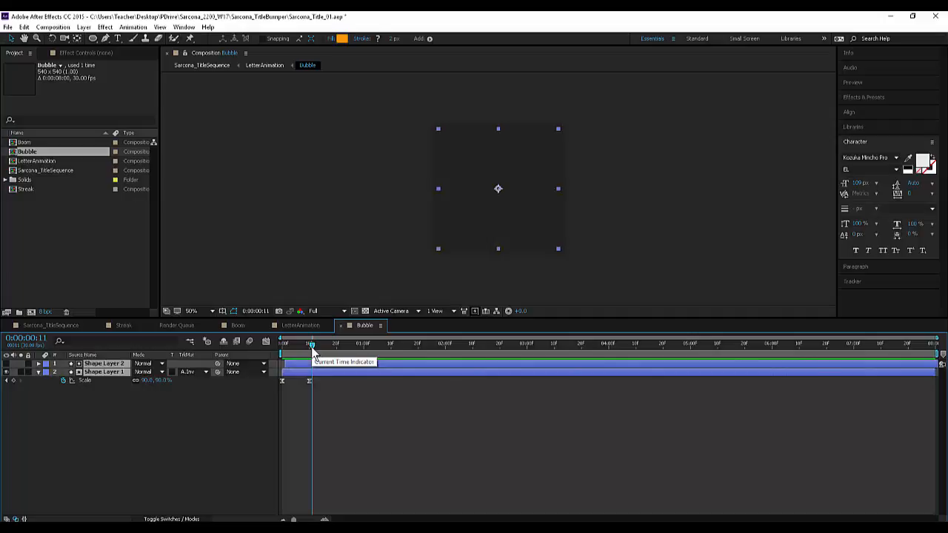
{"action": "key", "text": "alt+bracketright"}
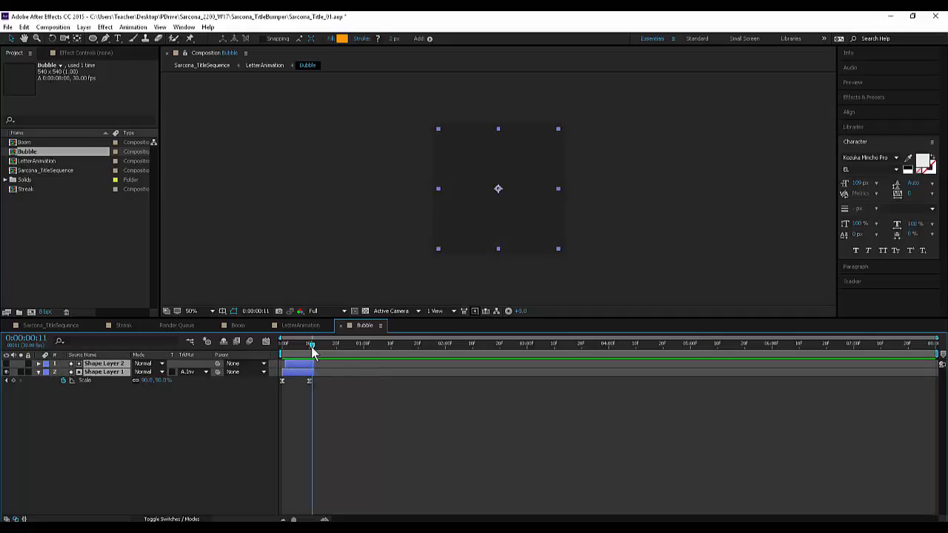
{"action": "key", "text": "n"}
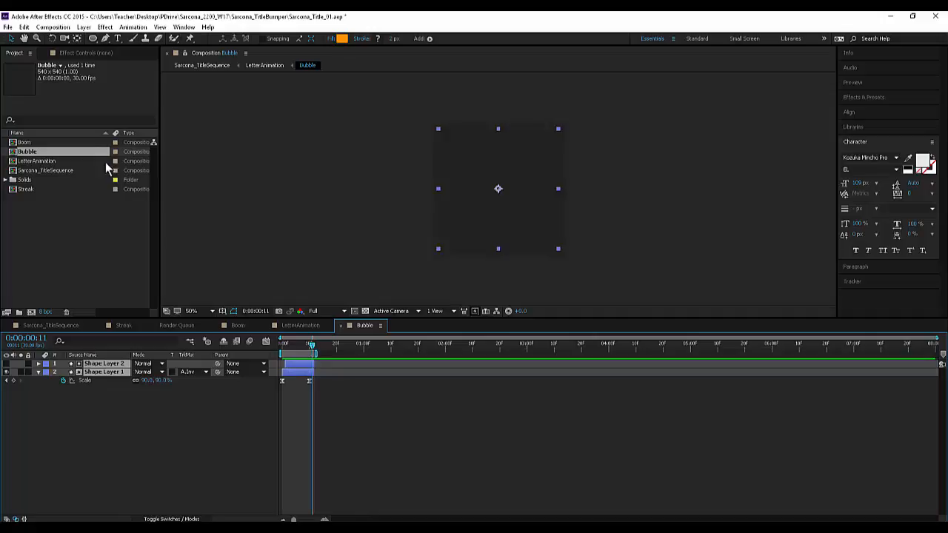
{"action": "left_click", "coordinate": [55, 28]}
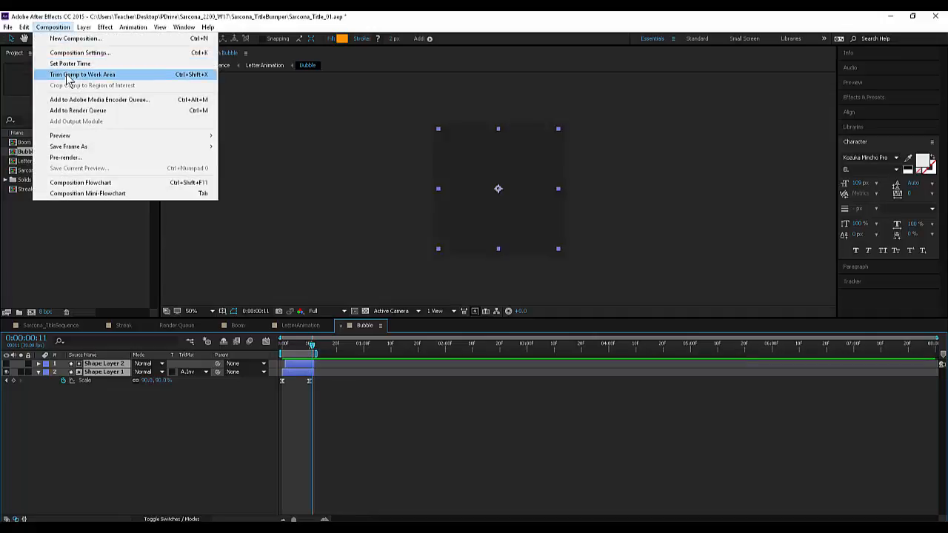
{"action": "left_click", "coordinate": [69, 75]}
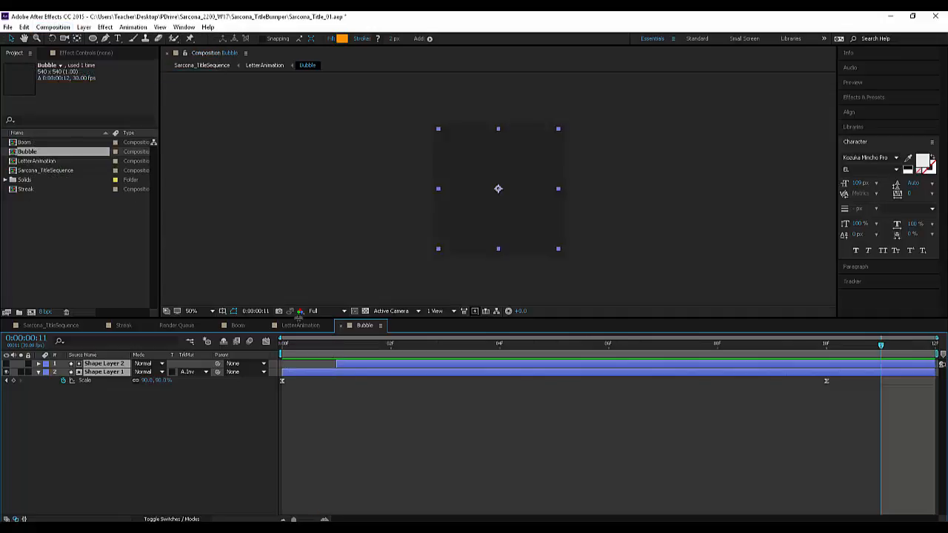
- In LetterAnimation, move the Bubble layer in time to start just before 0:00:02:11, when the water first appears in the box
{"action": "left_click", "coordinate": [300, 326]}
{"action": "left_click_drag", "start_coordinate": [294, 371], "coordinate": [348, 378]}
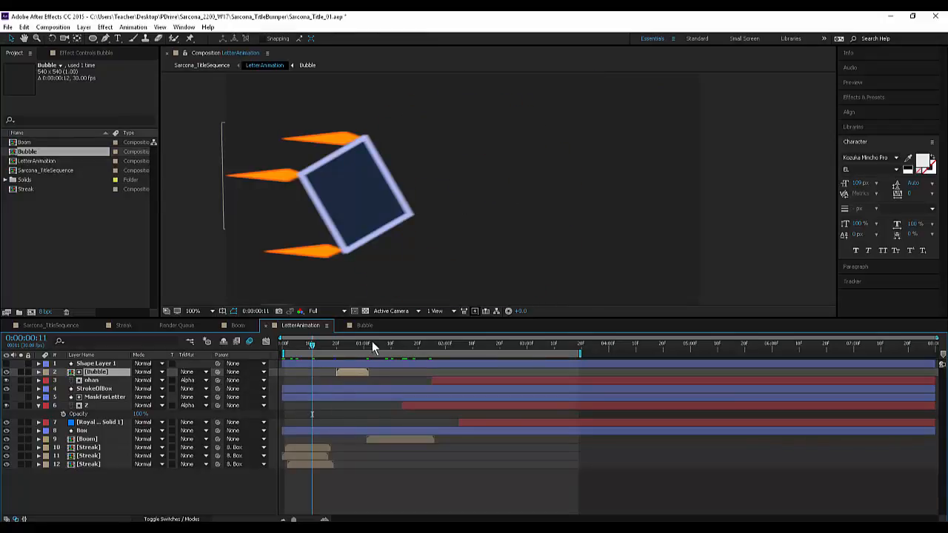
{"action": "left_click_drag", "start_coordinate": [371, 345], "coordinate": [476, 353]}
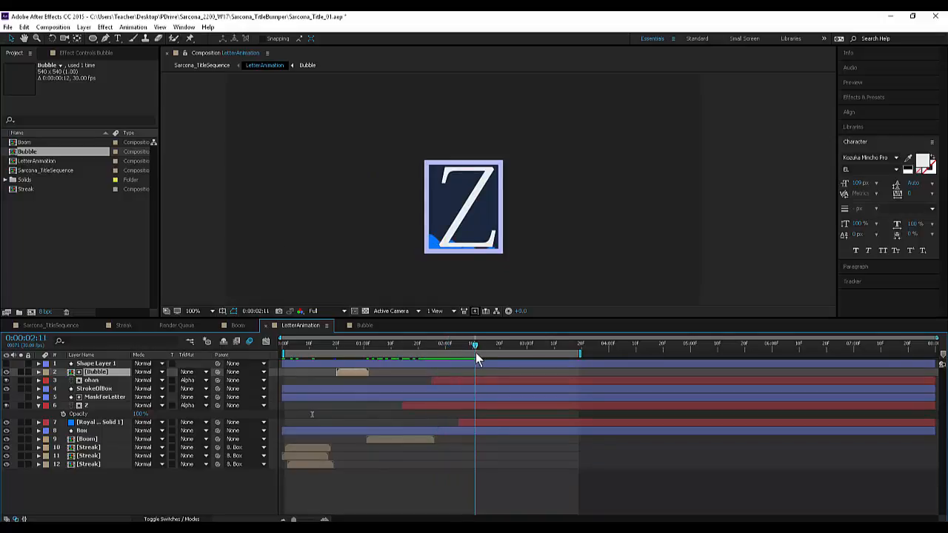
{"action": "left_click_drag", "start_coordinate": [349, 372], "coordinate": [486, 375]}
- Set the Bubble layer's scale to 10%
{"action": "key", "text": "s"}
{"action": "left_click", "coordinate": [149, 380]}
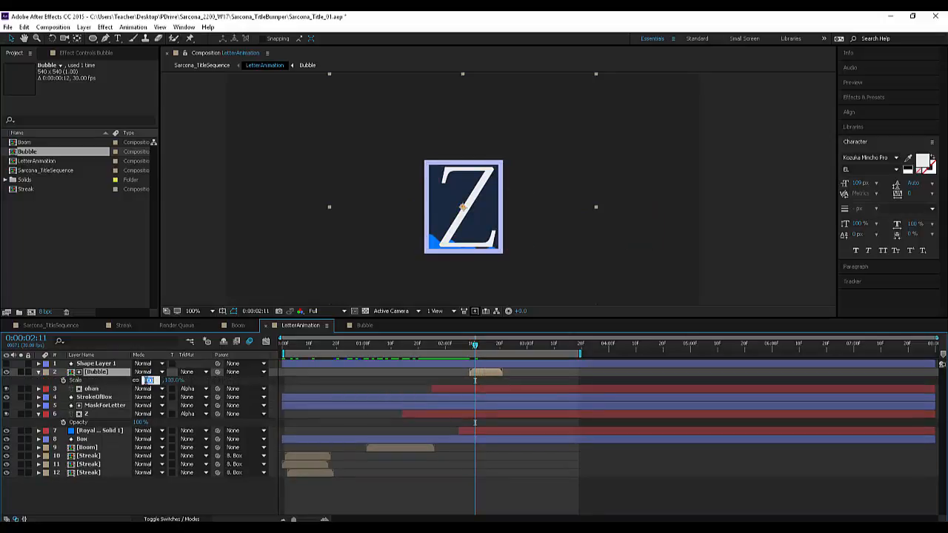
{"action": "type", "text": "10"}
{"action": "key", "text": "Return"}
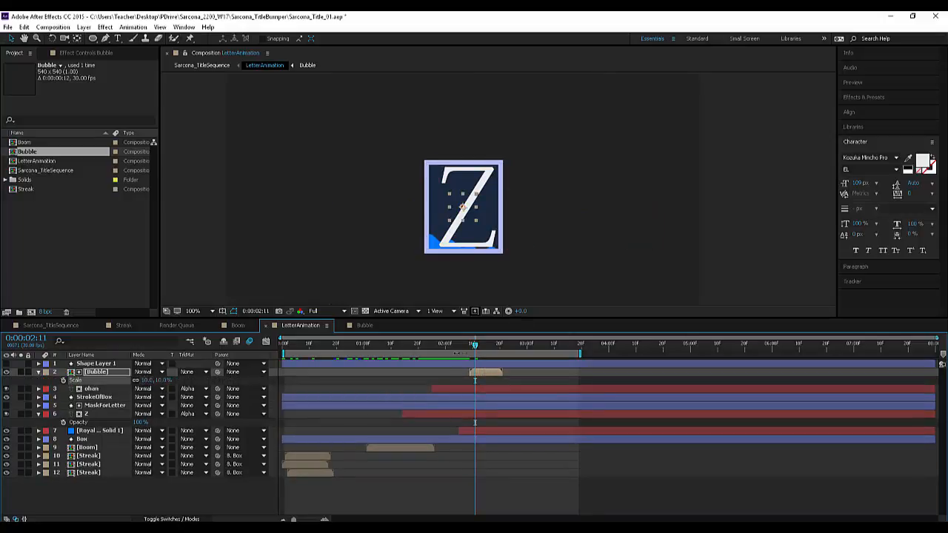
- Place the bubble over the box's left edge at the wave crest and shift its layer about two frames later
{"action": "left_click_drag", "start_coordinate": [480, 347], "coordinate": [486, 348]}
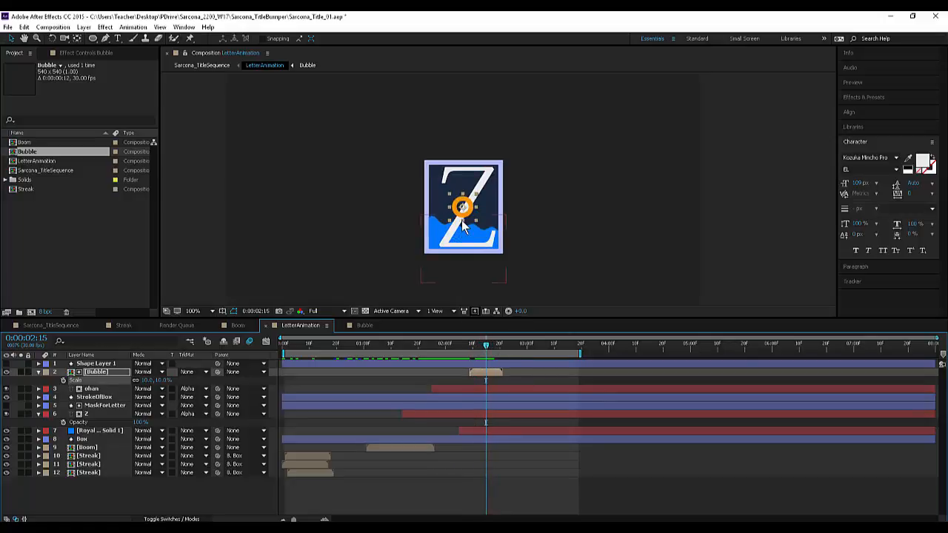
{"action": "scroll", "coordinate": [459, 226], "scroll_direction": "up", "scroll_amount": 2}
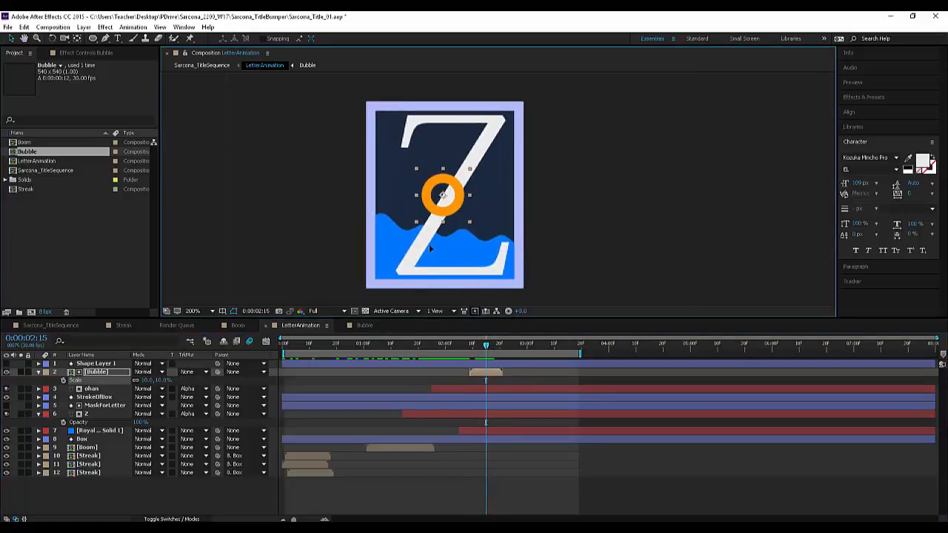
{"action": "left_click_drag", "start_coordinate": [457, 226], "coordinate": [395, 249]}
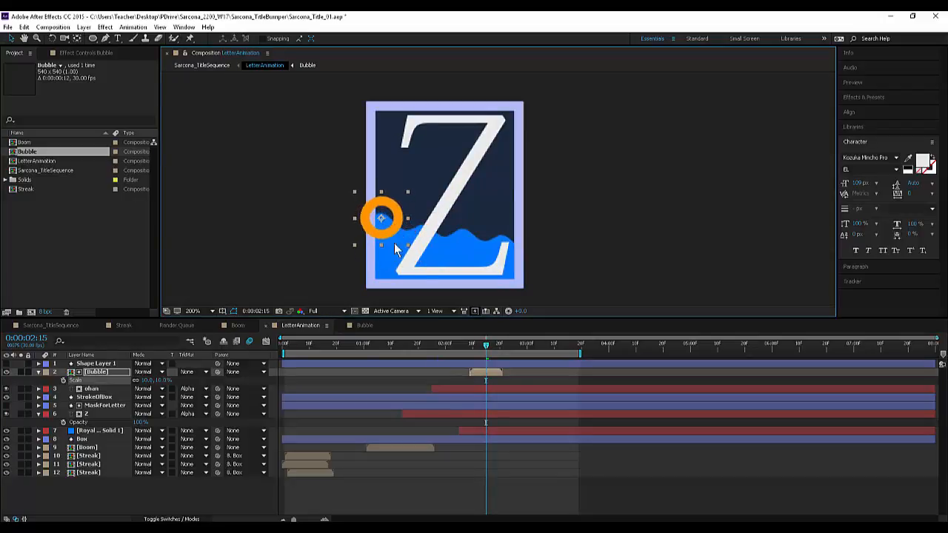
{"action": "left_click_drag", "start_coordinate": [480, 373], "coordinate": [490, 356]}
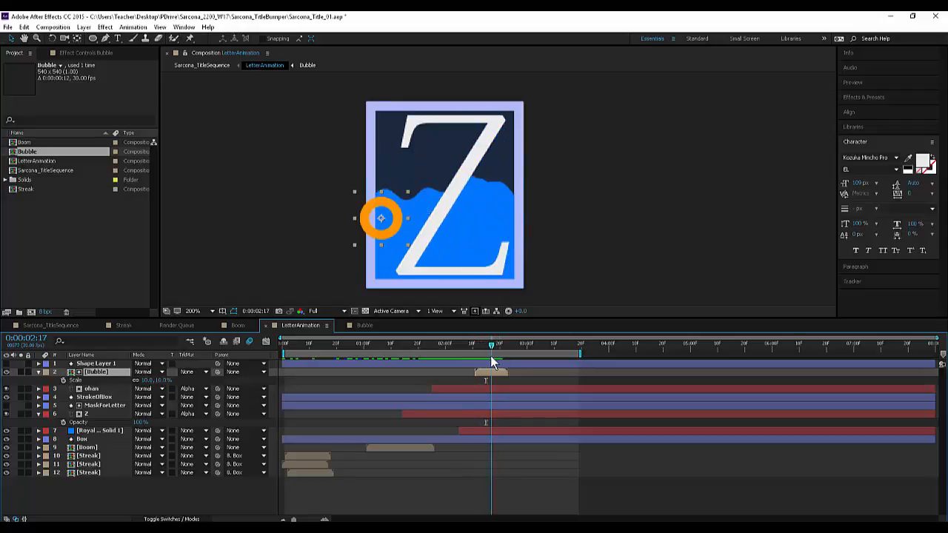
- Duplicate the Bubble layer, move the copy slightly up and right of the original ring, and set its scale to 5%
{"action": "key", "text": "ctrl+d"}
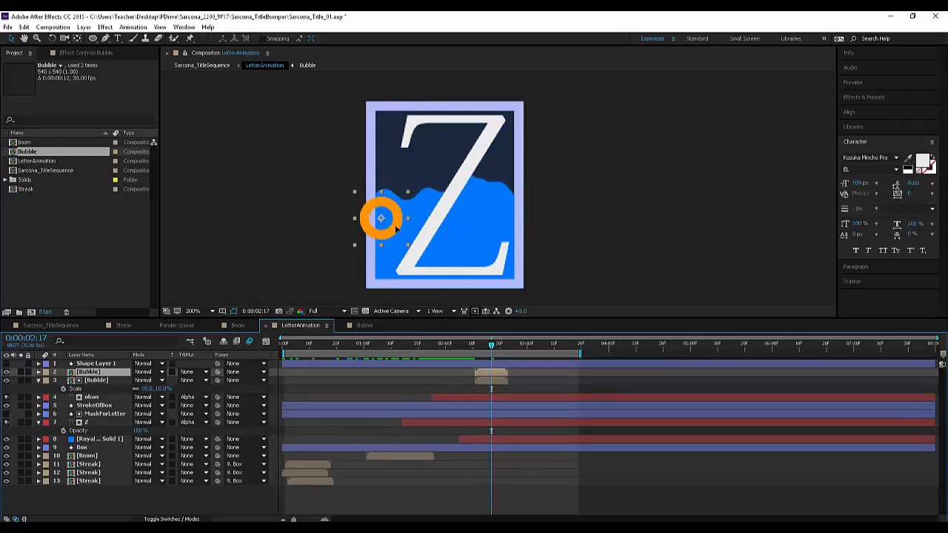
{"action": "left_click_drag", "start_coordinate": [396, 229], "coordinate": [408, 223]}
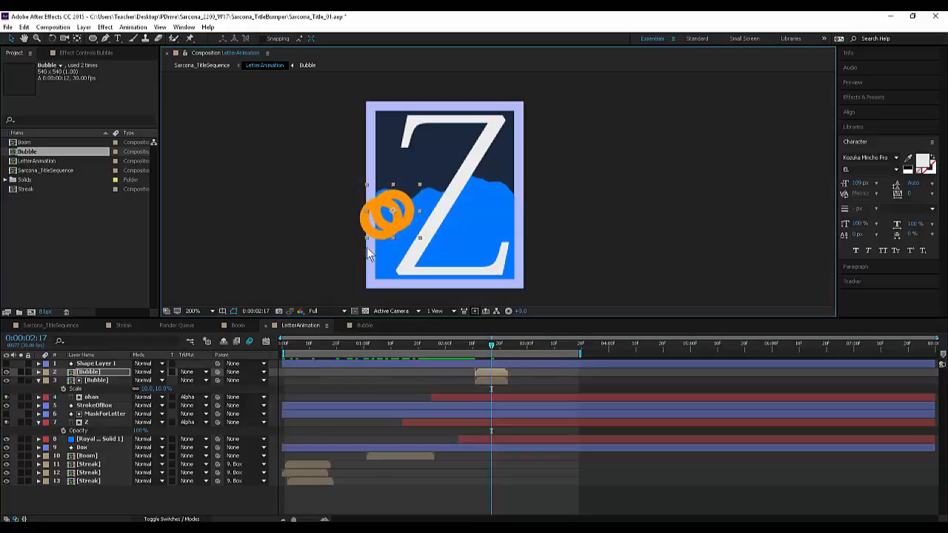
{"action": "key", "text": "s"}
{"action": "left_click", "coordinate": [146, 380]}
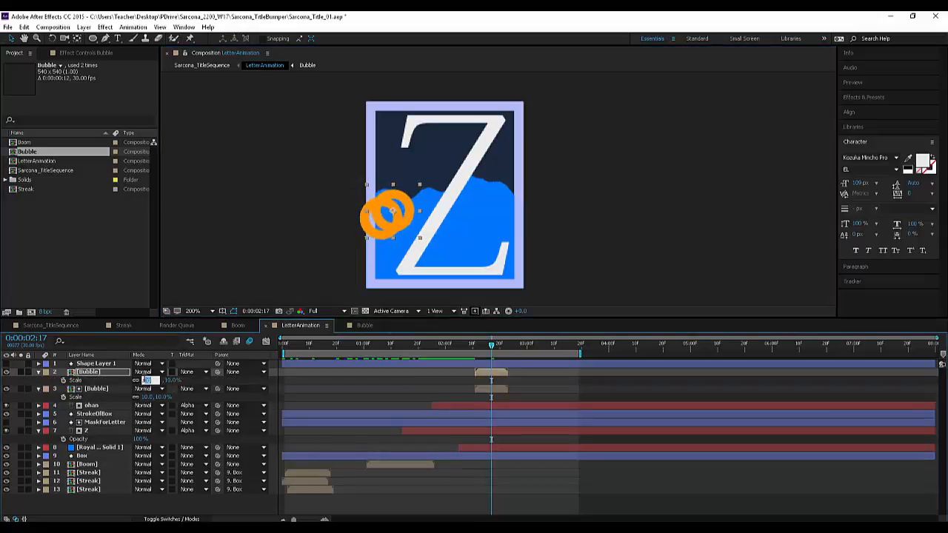
{"action": "type", "text": "8"}
{"action": "key", "text": "Return"}
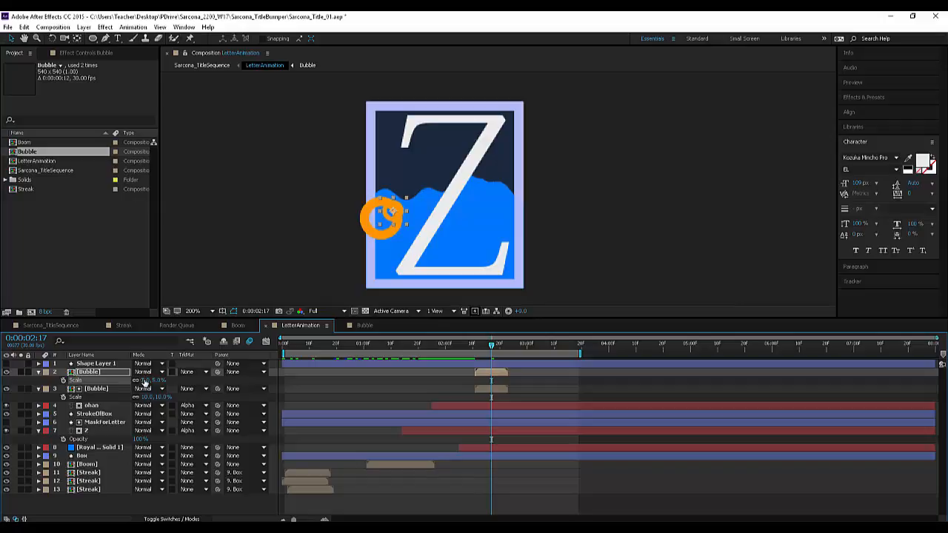
- Shift the small bubble's layer about two frames later than the original bubble
{"action": "key", "text": "period"}
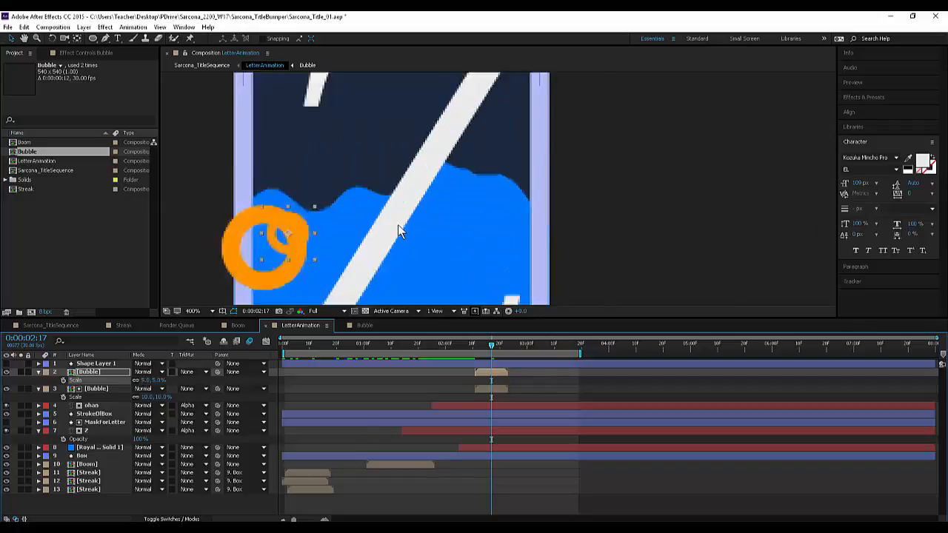
{"action": "scroll", "coordinate": [398, 225], "scroll_direction": "up", "scroll_amount": 1}
{"action": "scroll", "coordinate": [336, 245], "scroll_direction": "down", "scroll_amount": 1}
{"action": "left_click_drag", "start_coordinate": [491, 371], "coordinate": [497, 373]}
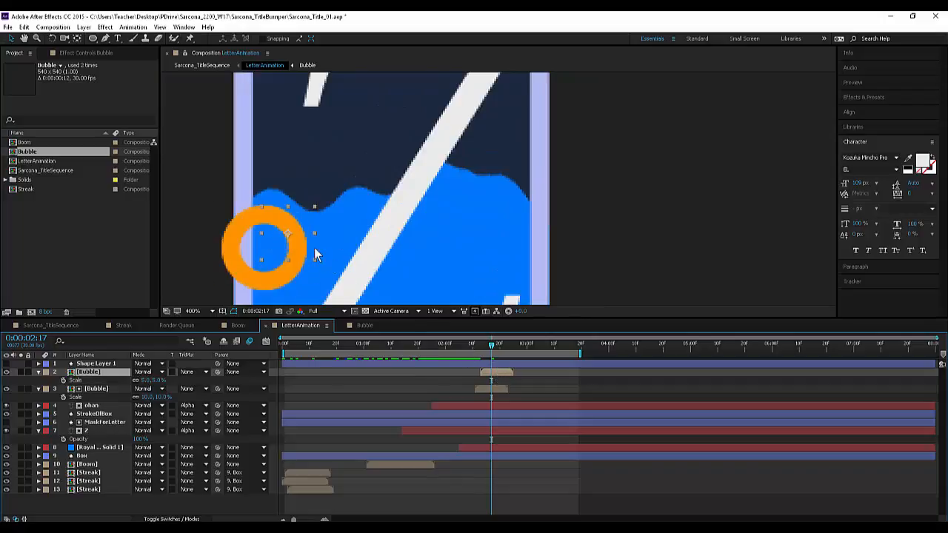
- Duplicate the small bubble, place the copy at the large ring's lower-left edge, and shift its layer about two frames later
{"action": "key", "text": "ctrl+d"}
{"action": "left_click_drag", "start_coordinate": [266, 256], "coordinate": [254, 275]}
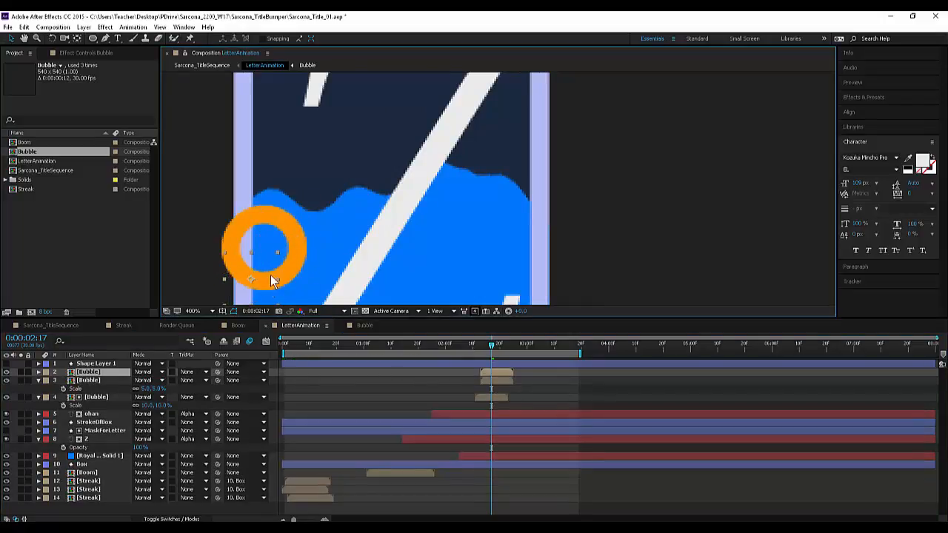
{"action": "left_click_drag", "start_coordinate": [499, 372], "coordinate": [505, 372]}
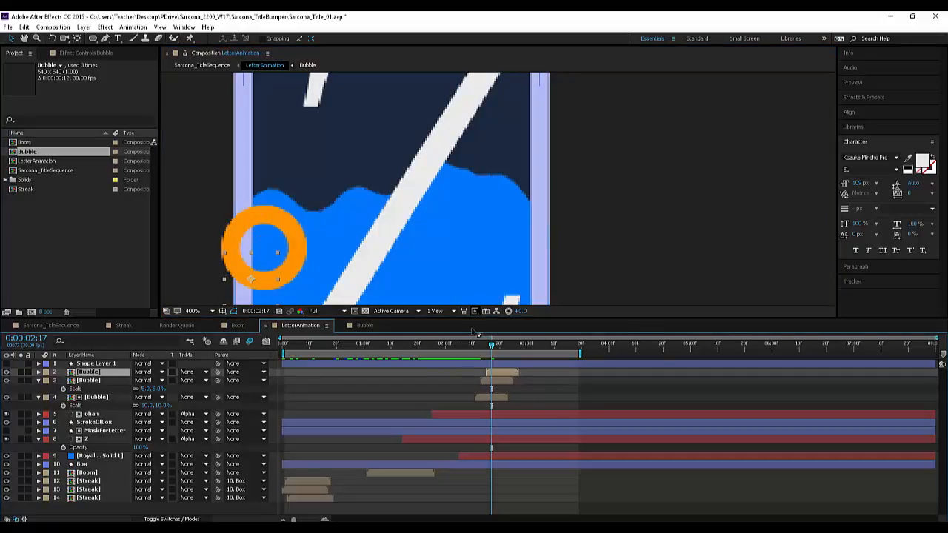
- Play back the rising water from just before 0:00:02:00 to check the three staggered bubbles
{"action": "left_click_drag", "start_coordinate": [467, 344], "coordinate": [439, 345]}
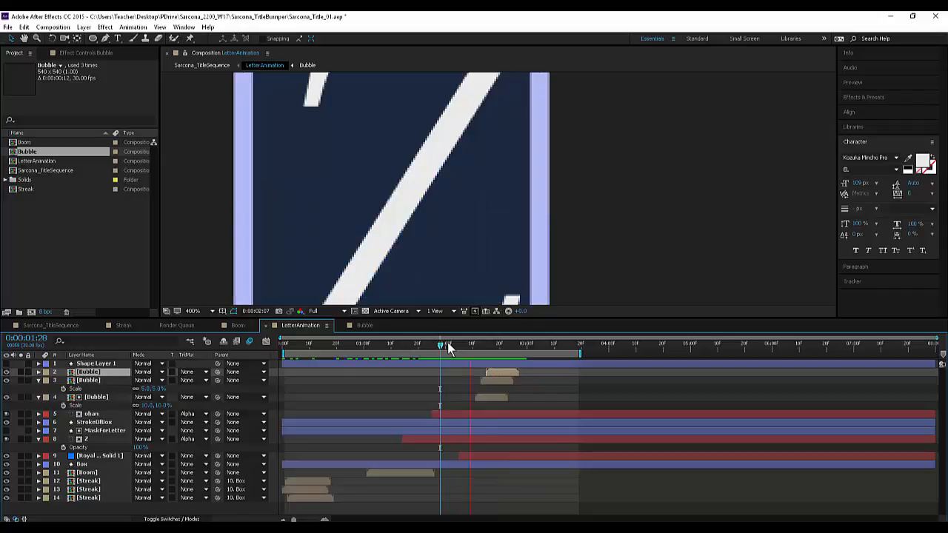
{"action": "key", "text": "space"}
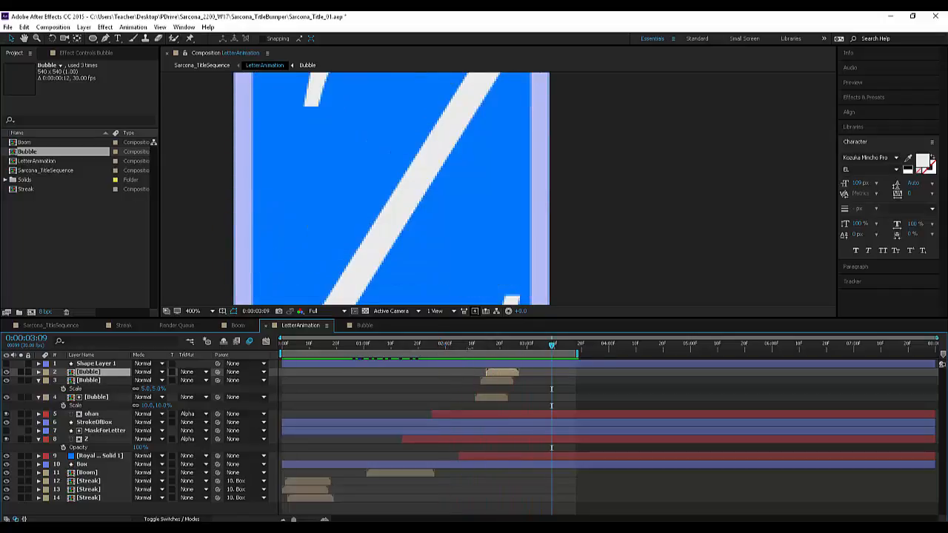
{"action": "left_click_drag", "start_coordinate": [468, 346], "coordinate": [437, 346]}
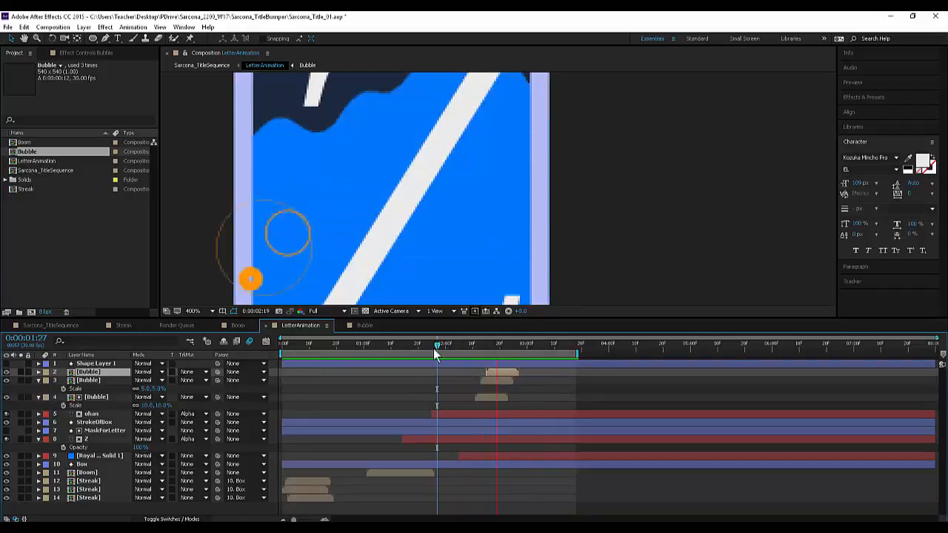
{"action": "key", "text": "space"}
{"action": "scroll", "coordinate": [432, 242], "scroll_direction": "down", "scroll_amount": 1}
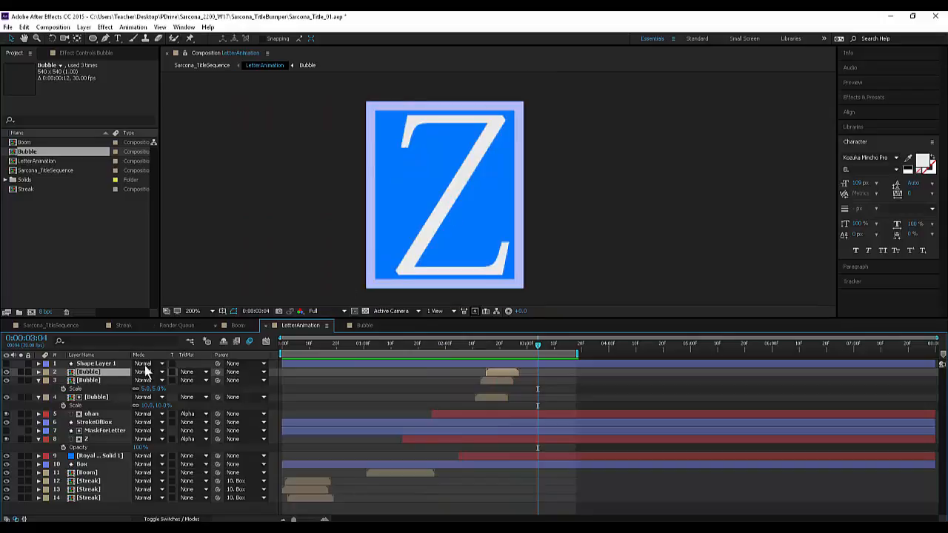
- Duplicate all three Bubble layers and group the three copies together above the originals in the layer stack
{"action": "left_click", "coordinate": [101, 397], "text": "shift"}
{"action": "key", "text": "u"}
{"action": "key", "text": "u"}
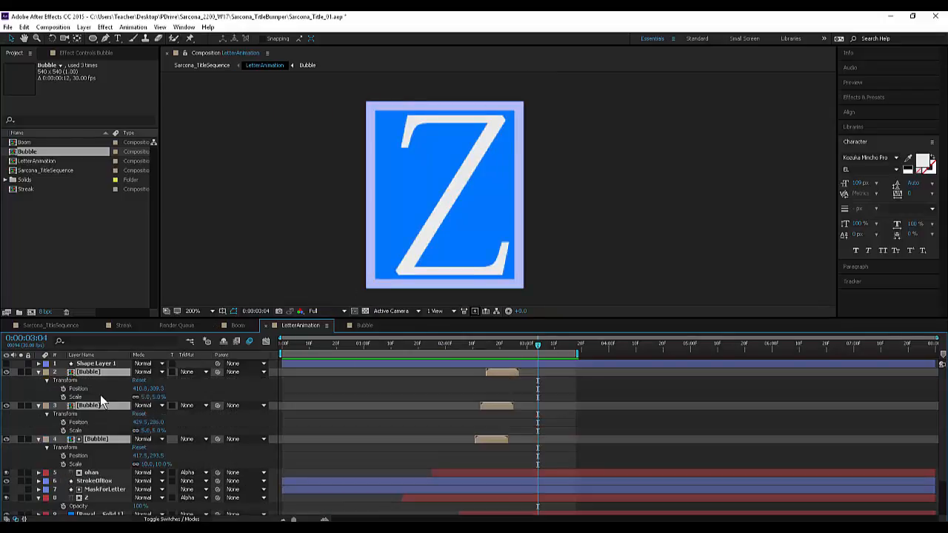
{"action": "key", "text": "u"}
{"action": "key", "text": "ctrl+d"}
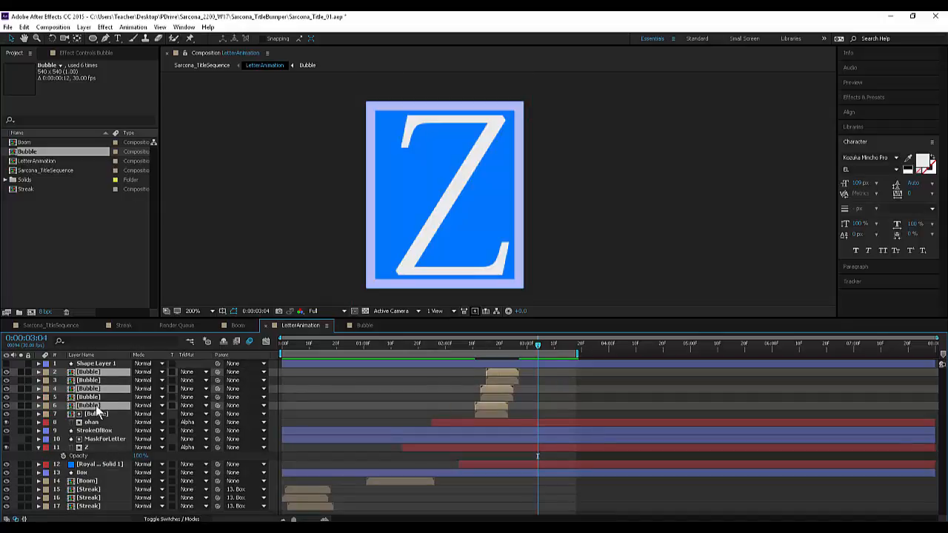
{"action": "left_click_drag", "start_coordinate": [96, 408], "coordinate": [99, 379]}
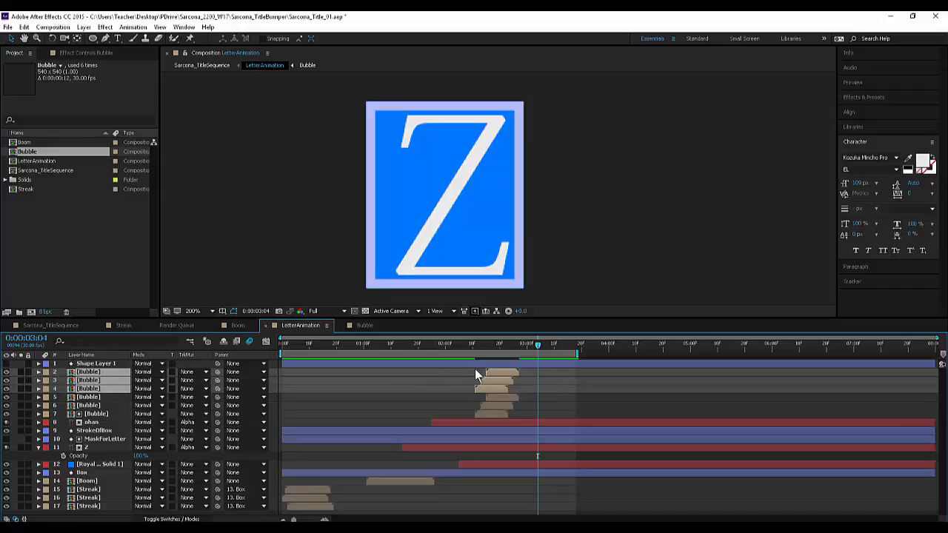
- Offset the three copied bubbles about three frames later than the originals and move them to the wave at the box's upper right
{"action": "left_click_drag", "start_coordinate": [503, 372], "coordinate": [495, 352]}
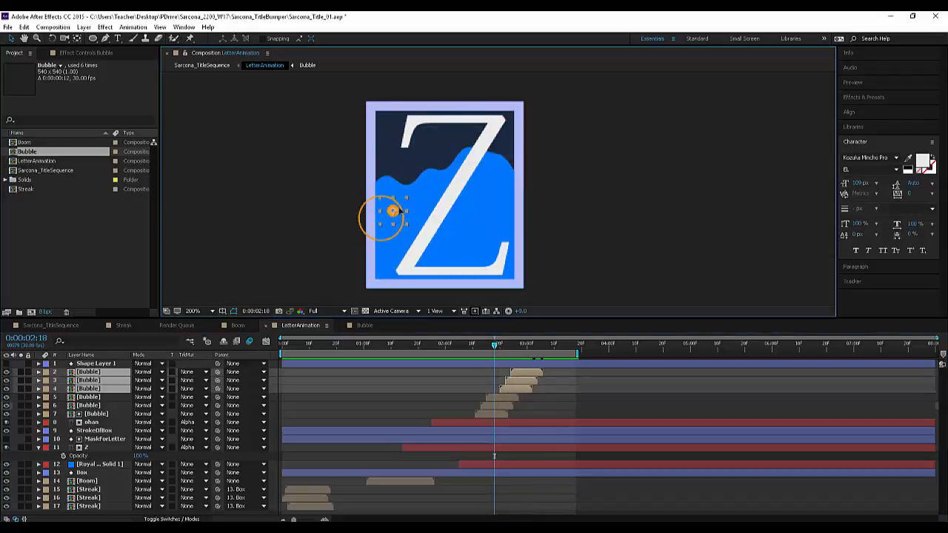
{"action": "left_click", "coordinate": [385, 223]}
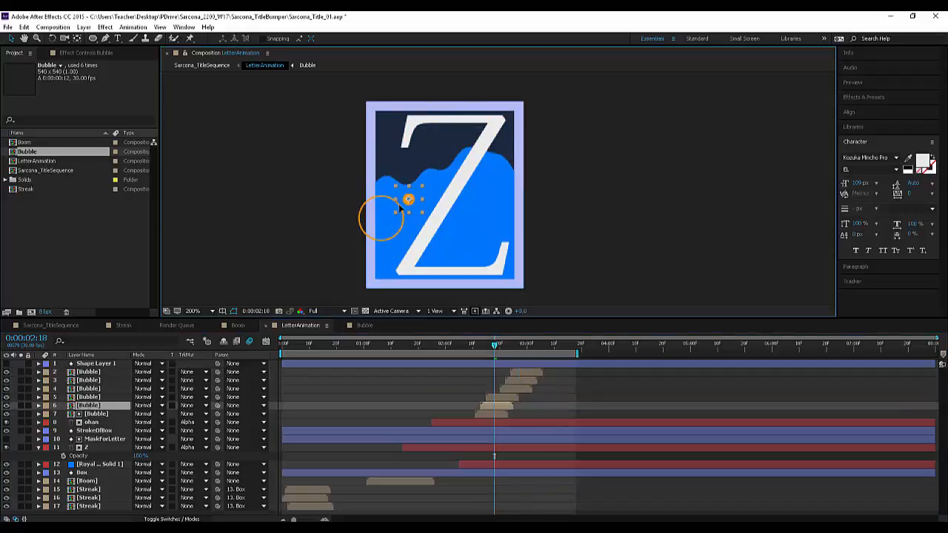
{"action": "left_click", "coordinate": [103, 371]}
{"action": "left_click", "coordinate": [99, 386], "text": "shift"}
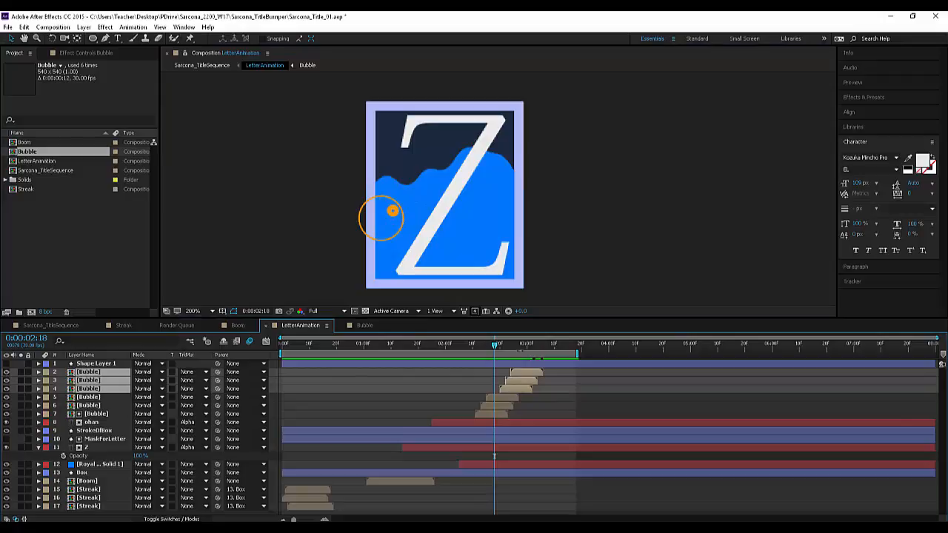
{"action": "left_click_drag", "start_coordinate": [519, 346], "coordinate": [495, 345]}
{"action": "left_click_drag", "start_coordinate": [530, 378], "coordinate": [514, 377]}
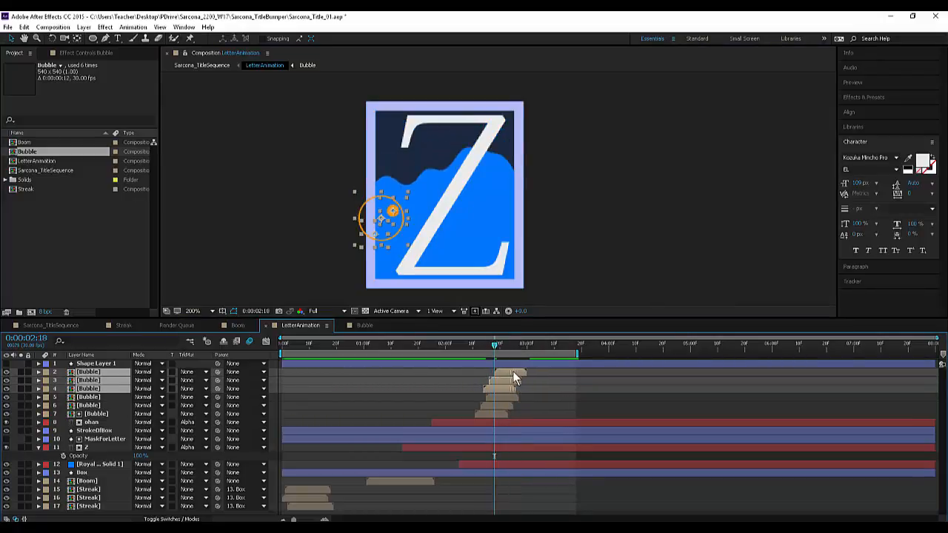
{"action": "left_click_drag", "start_coordinate": [393, 212], "coordinate": [509, 157]}
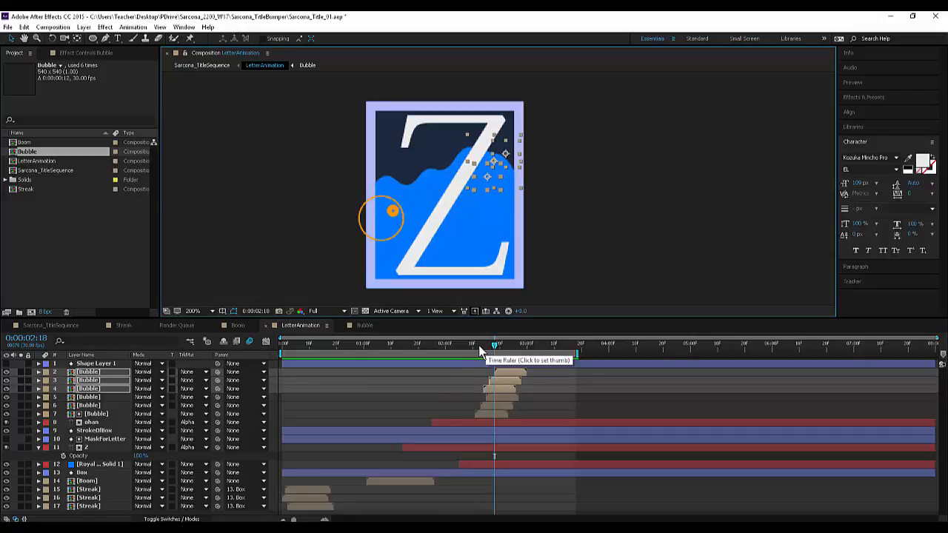
- Duplicate the three upper-right Bubble layers and order the new copies beneath all the other Bubble layers
{"action": "left_click_drag", "start_coordinate": [477, 345], "coordinate": [470, 346]}
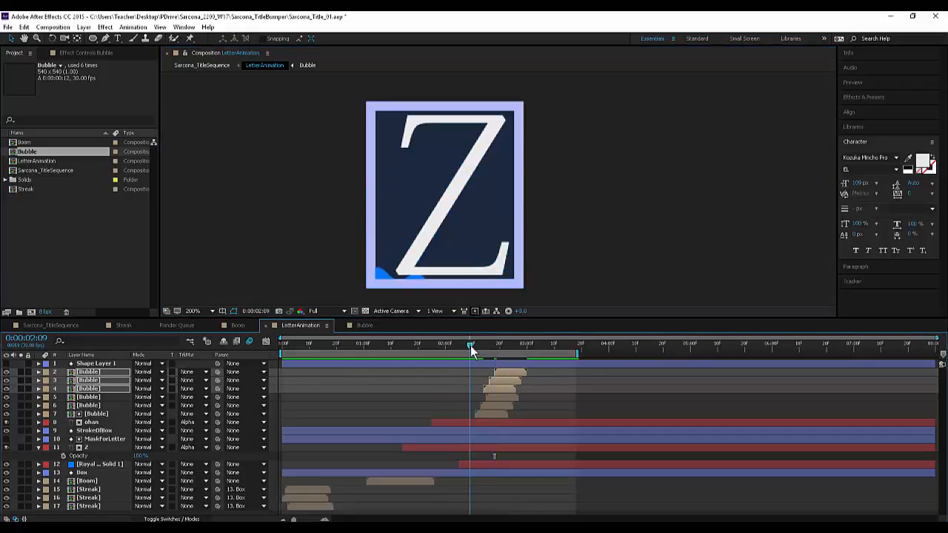
{"action": "key", "text": "ctrl+d"}
{"action": "left_click_drag", "start_coordinate": [103, 405], "coordinate": [103, 444]}
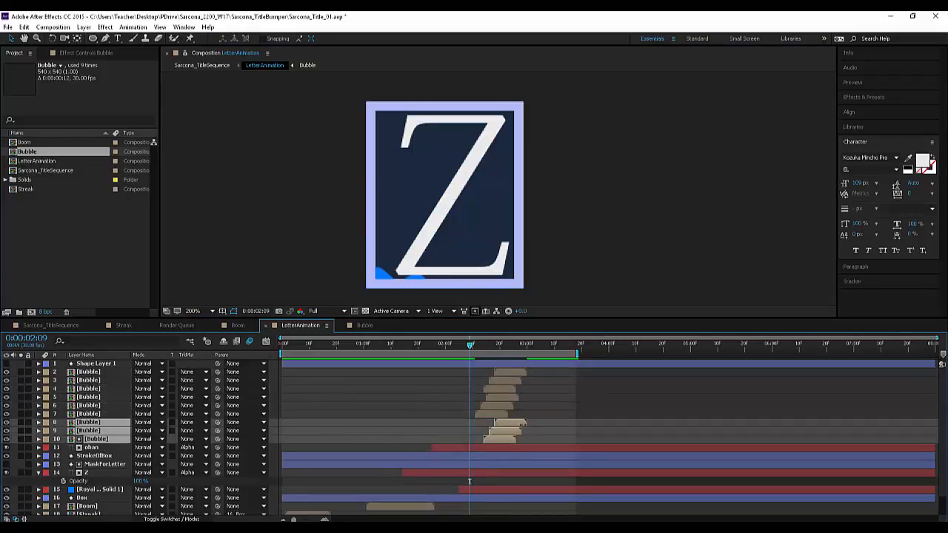
- Shift the three new Bubble layers about twelve frames earlier and reposition their bubbles within the box
{"action": "left_click_drag", "start_coordinate": [501, 421], "coordinate": [477, 424]}
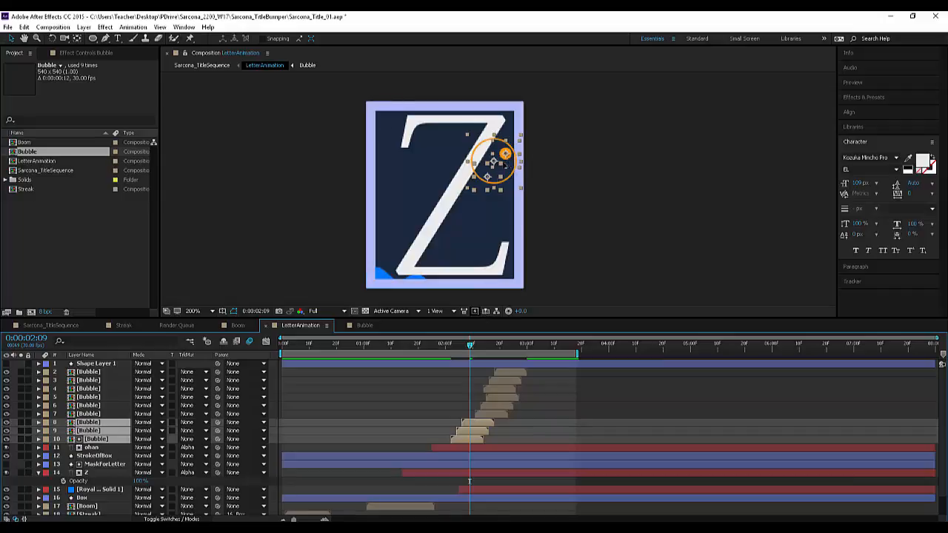
{"action": "left_click_drag", "start_coordinate": [506, 156], "coordinate": [402, 346]}
{"action": "left_click", "coordinate": [542, 376]}
- Play back the bubble animation and scrub to 0:00:02:22 to check the upper-right group's timing against the water
{"action": "key", "text": "space"}
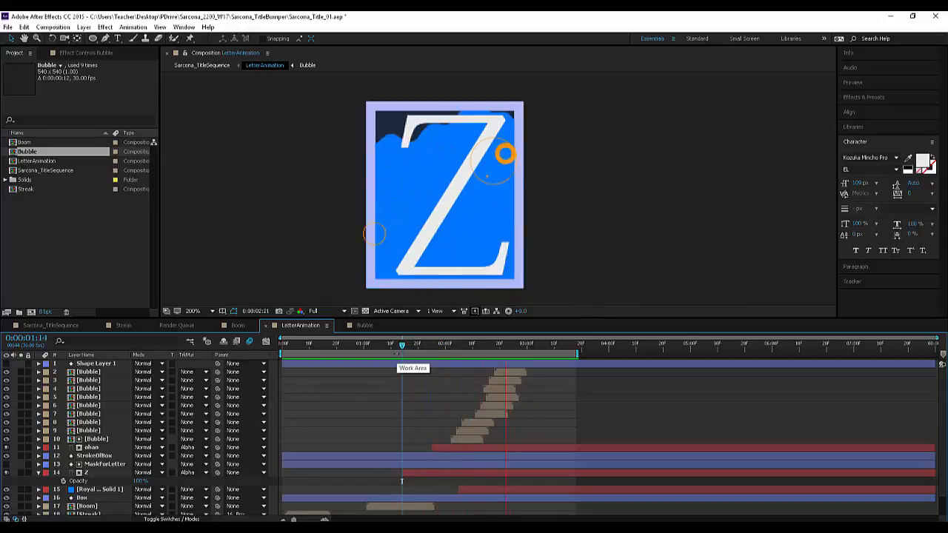
{"action": "left_click", "coordinate": [435, 349]}
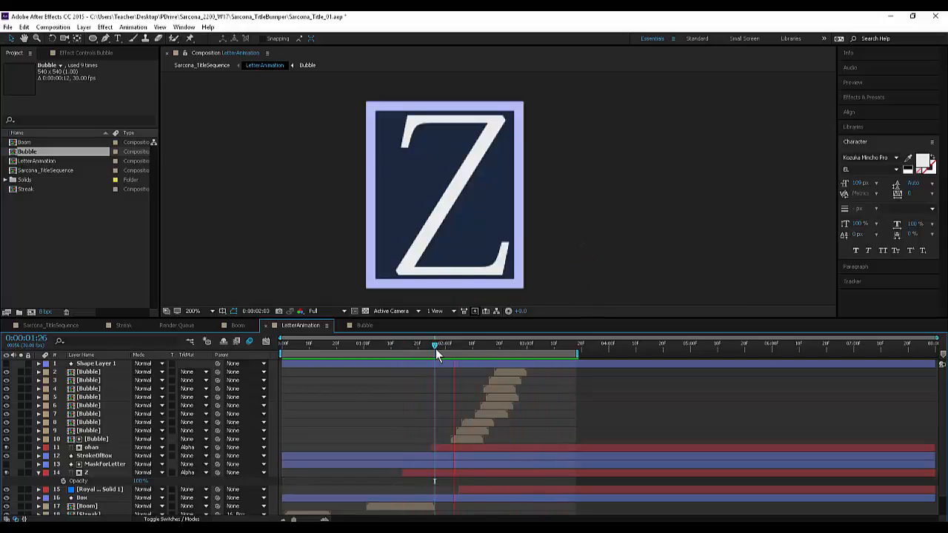
{"action": "left_click_drag", "start_coordinate": [436, 348], "coordinate": [504, 356]}
- Shift the three topmost Bubble layers together about two frames earlier
{"action": "left_click", "coordinate": [508, 369]}
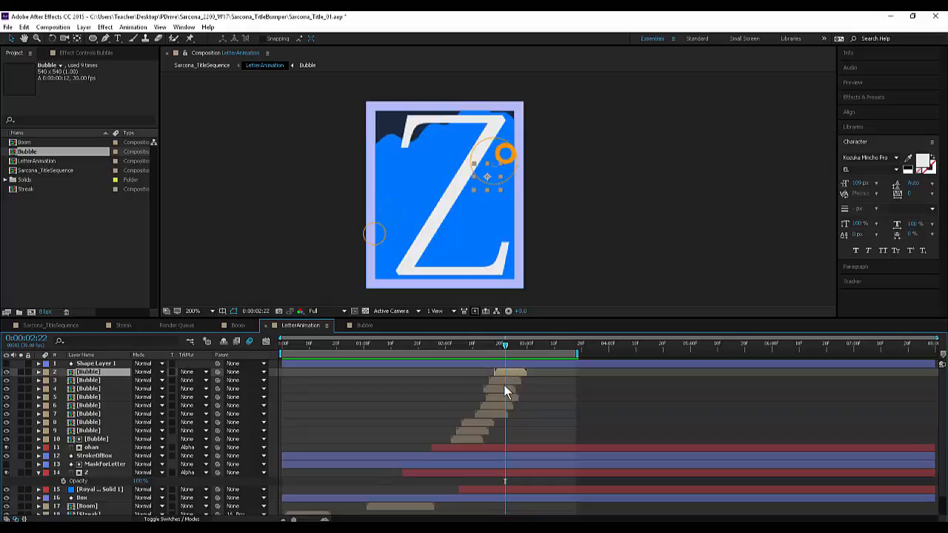
{"action": "left_click", "coordinate": [504, 386], "text": "shift"}
{"action": "key", "text": "alt+Page_Up"}
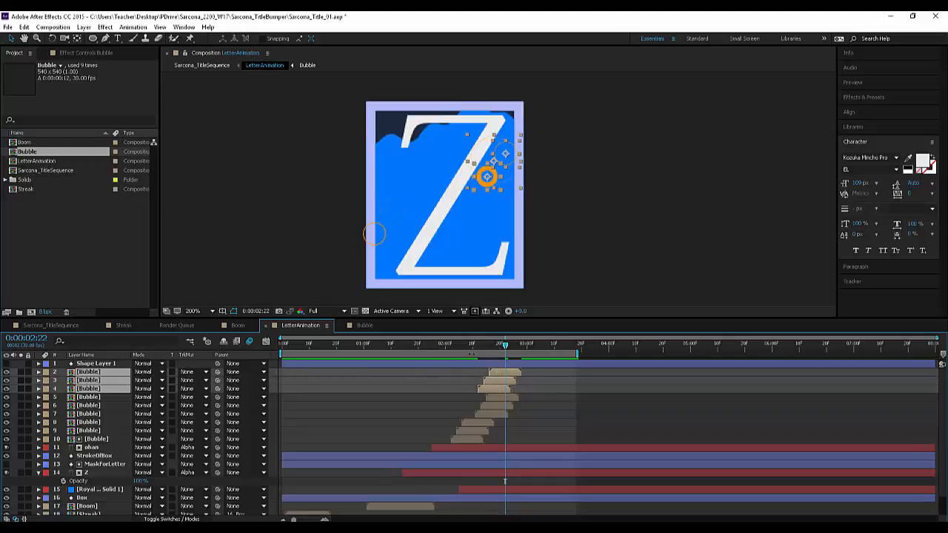
- Stagger individual bubbles by moving the topmost Bubble layer about three frames earlier and nudging layers 6 to 9 by one or two frames
{"action": "left_click_drag", "start_coordinate": [480, 351], "coordinate": [499, 374]}
{"action": "left_click", "coordinate": [544, 380]}
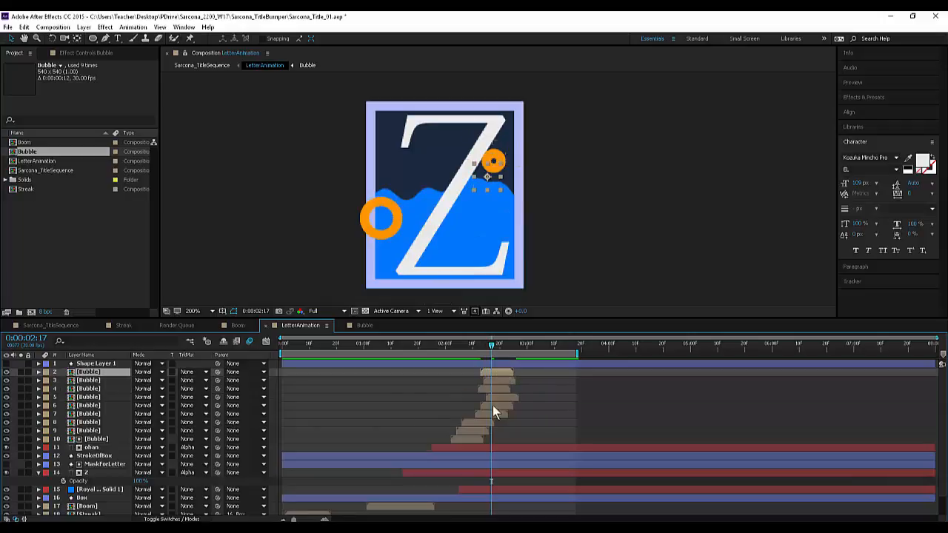
{"action": "left_click", "coordinate": [472, 431]}
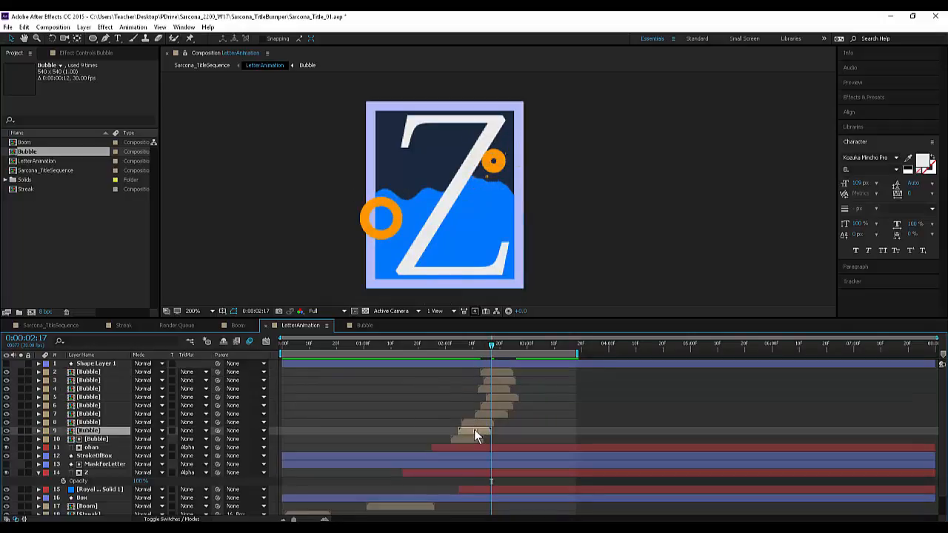
{"action": "left_click", "coordinate": [471, 422]}
{"action": "left_click", "coordinate": [486, 413]}
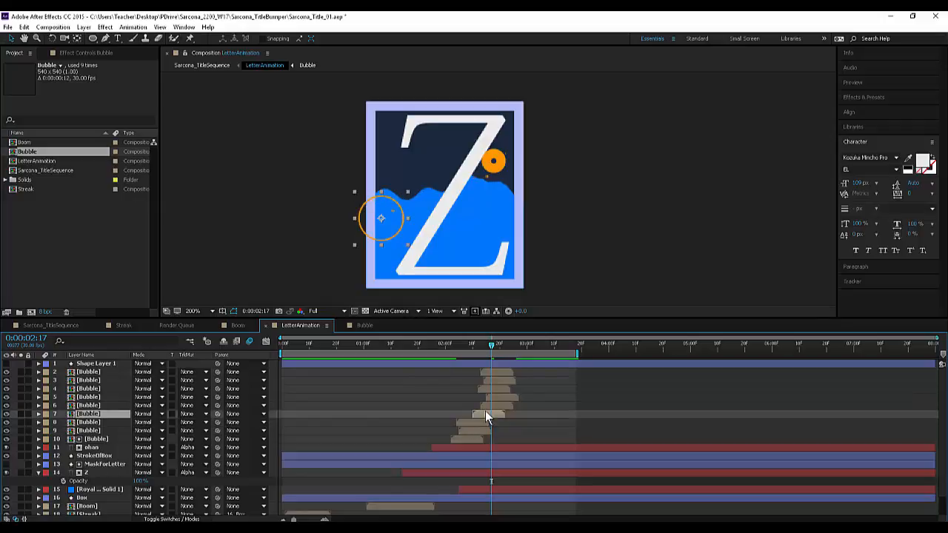
{"action": "left_click", "coordinate": [491, 404]}
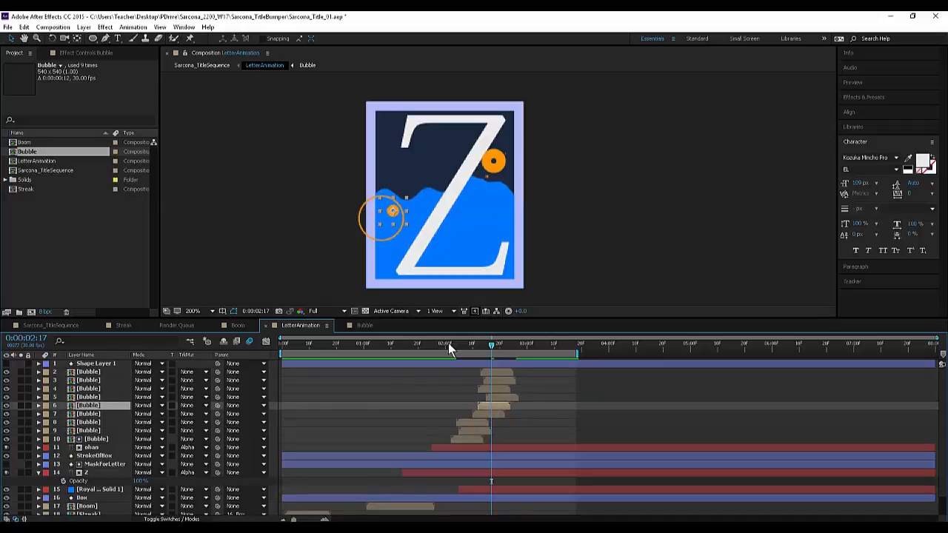
- Preview the rising water and scrub to 0:00:02:20 to check the bubbles' revised timing
{"action": "left_click", "coordinate": [420, 344]}
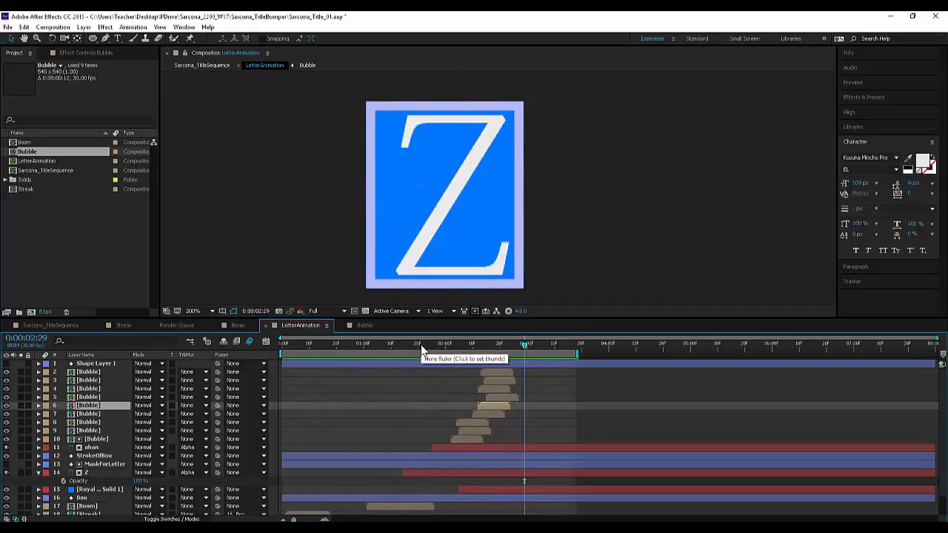
{"action": "left_click", "coordinate": [470, 345]}
{"action": "left_click_drag", "start_coordinate": [492, 350], "coordinate": [500, 350]}
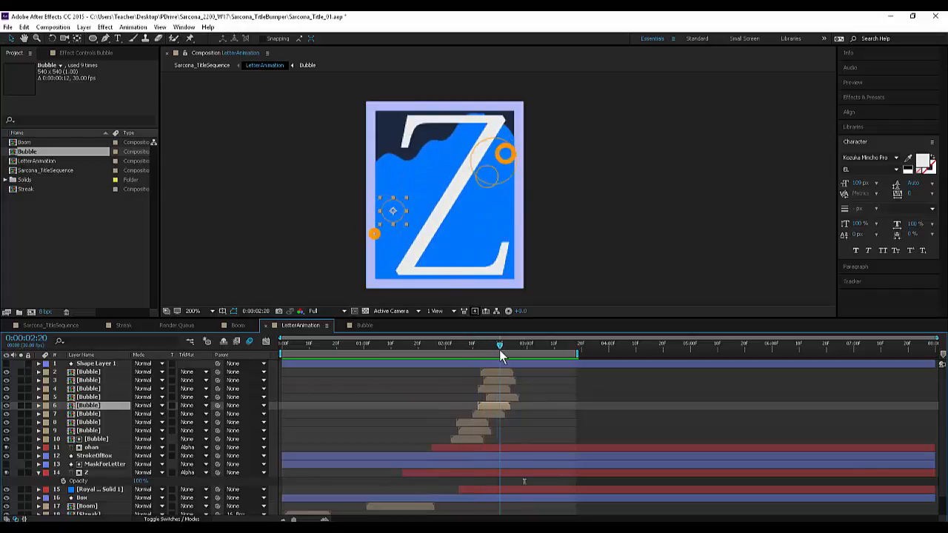
- In the Bubble composition, recolour Shape Layer 1's fill from orange to a muted slate blue
{"action": "left_click", "coordinate": [359, 328]}
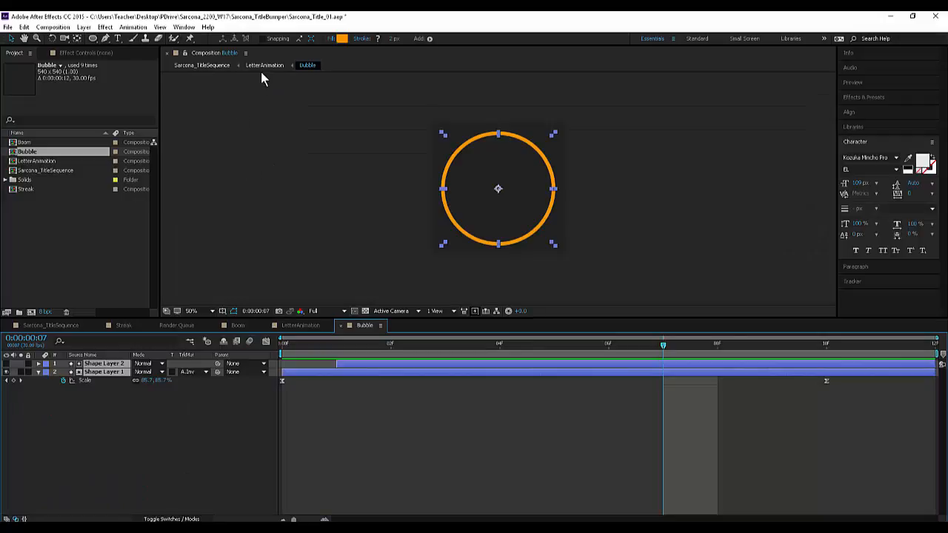
{"action": "left_click", "coordinate": [121, 370]}
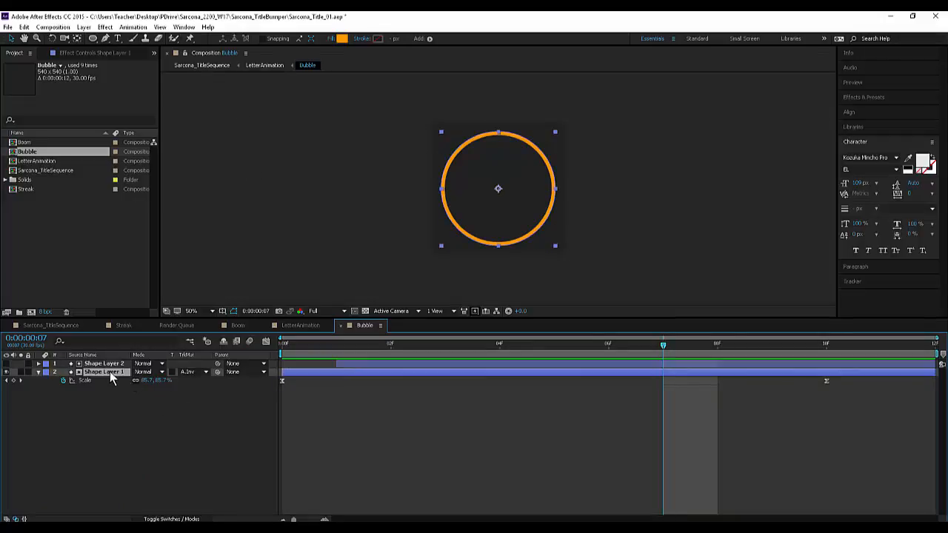
{"action": "left_click", "coordinate": [341, 39]}
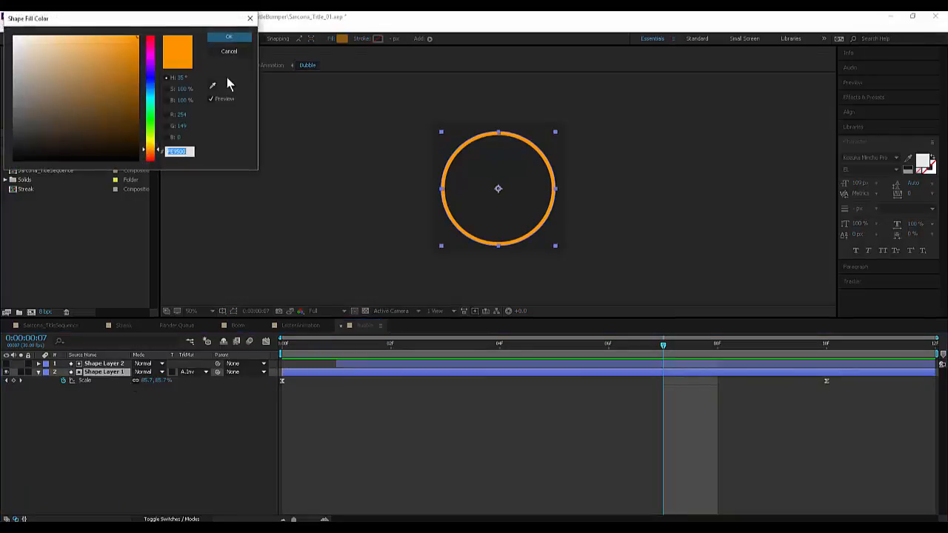
{"action": "mouse_move", "coordinate": [143, 88]}
{"action": "left_mouse_down"}
{"action": "mouse_move", "coordinate": [147, 102]}
{"action": "mouse_move", "coordinate": [148, 92]}
{"action": "left_mouse_up"}
{"action": "mouse_move", "coordinate": [87, 96]}
{"action": "left_mouse_down"}
{"action": "mouse_move", "coordinate": [62, 129]}
{"action": "mouse_move", "coordinate": [62, 109]}
{"action": "left_mouse_up"}
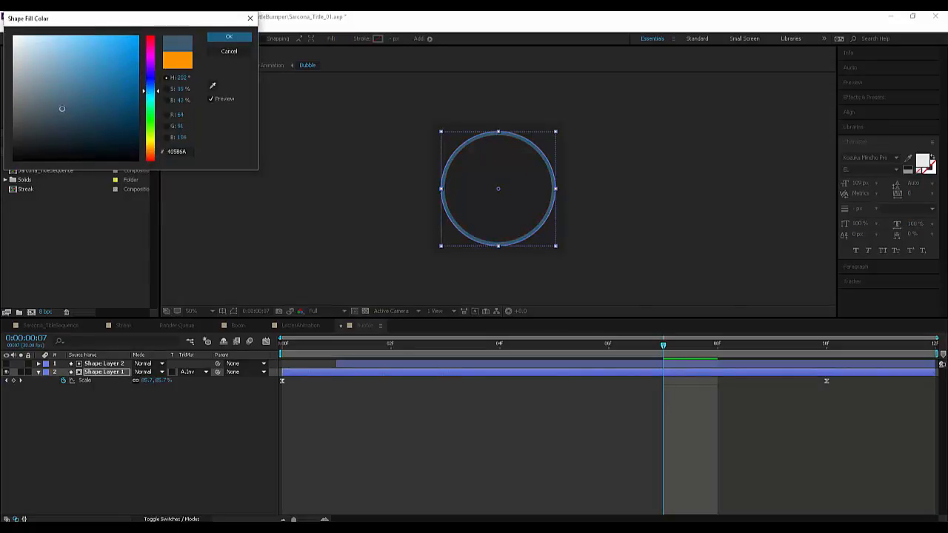
{"action": "left_click", "coordinate": [240, 37]}
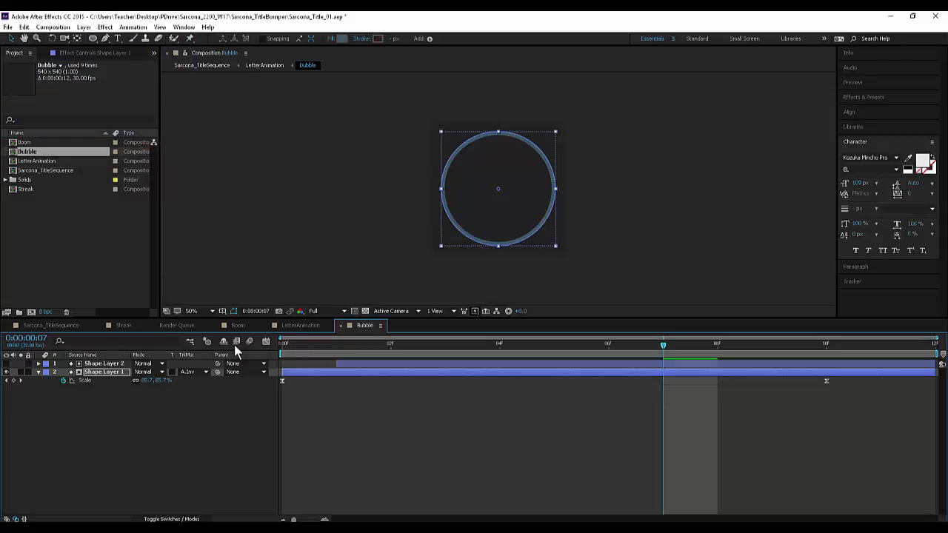
- Set Shape Layer 2's stroke width to 279 px and scrub through the Bubble composition to check the ring
{"action": "left_click", "coordinate": [347, 365]}
{"action": "left_click_drag", "start_coordinate": [326, 365], "coordinate": [597, 352]}
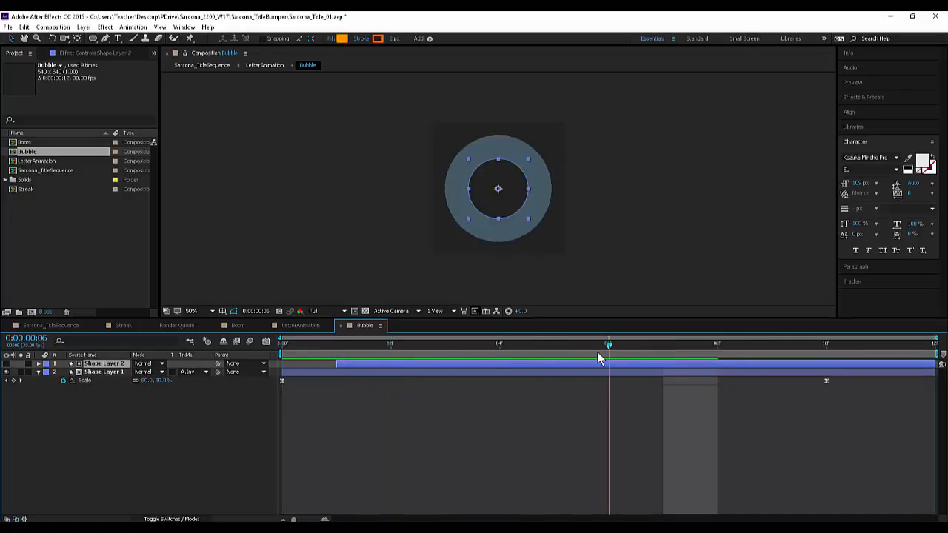
{"action": "left_click", "coordinate": [302, 372]}
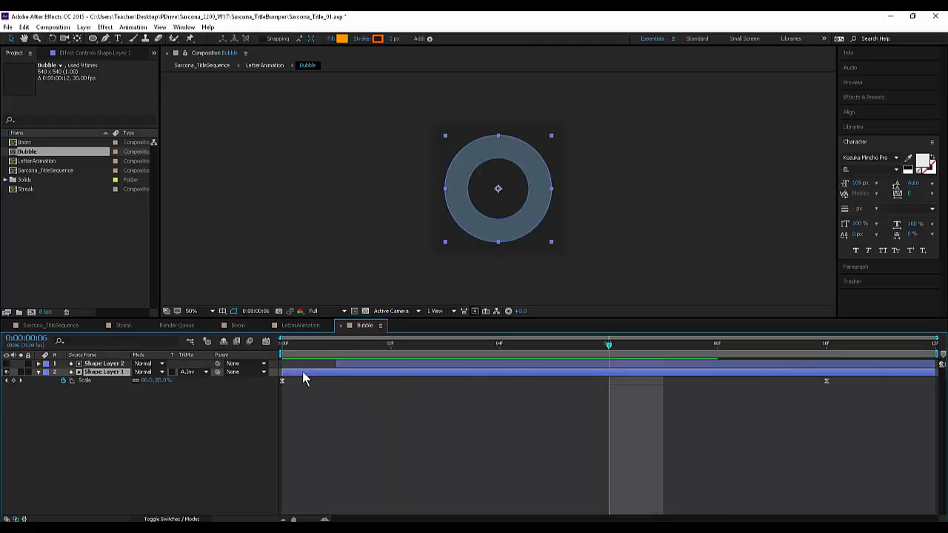
{"action": "left_click", "coordinate": [370, 364]}
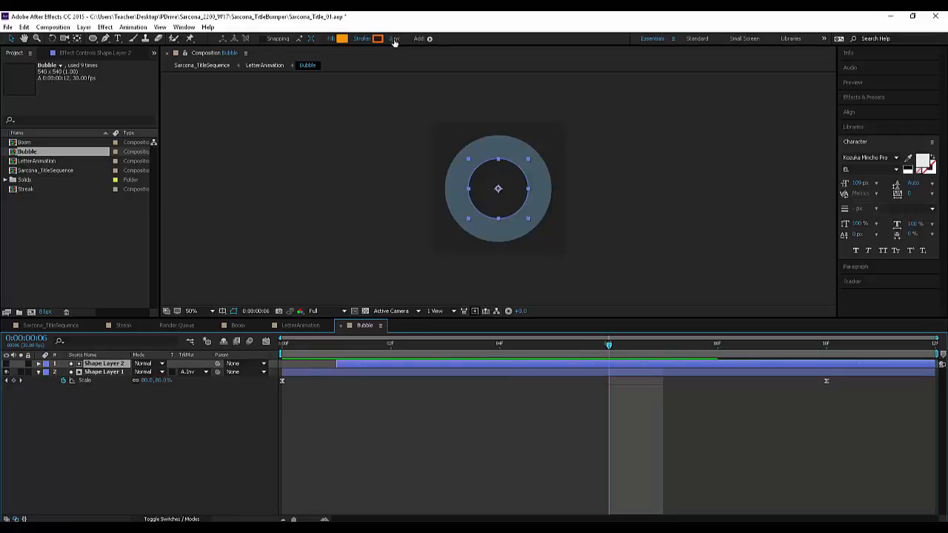
{"action": "left_click_drag", "start_coordinate": [394, 40], "coordinate": [542, 48]}
{"action": "left_click_drag", "start_coordinate": [305, 345], "coordinate": [739, 363]}
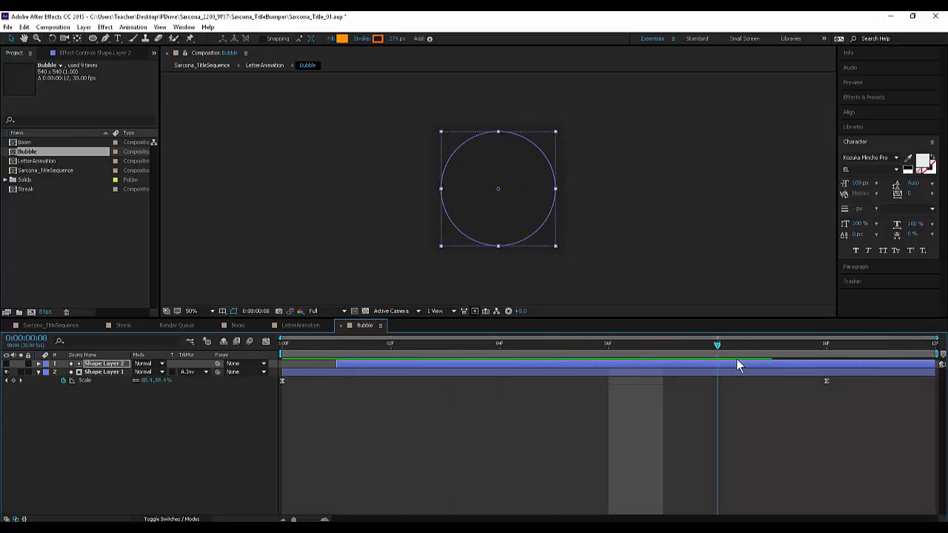
{"action": "left_click", "coordinate": [707, 405]}
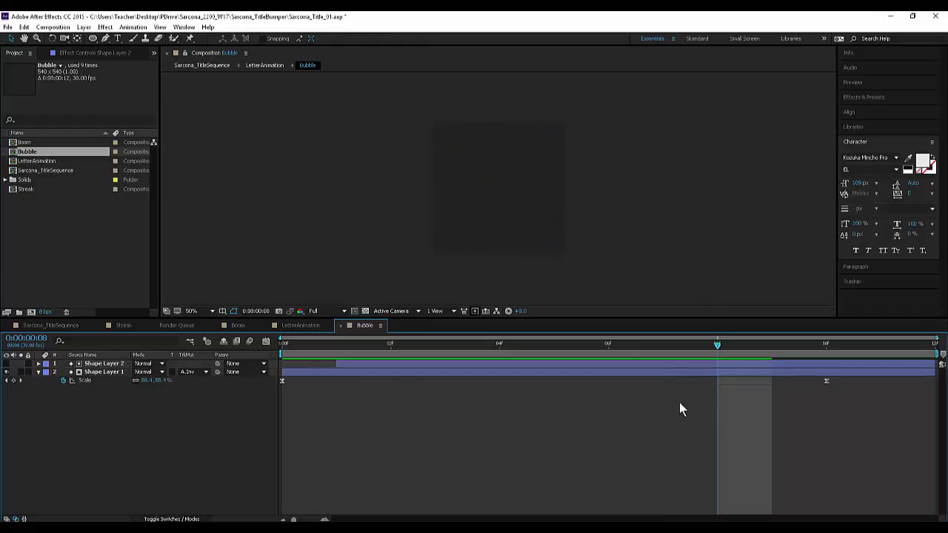
- Play the LetterAnimation composition from its start to preview the recoloured bubbles
{"action": "left_click", "coordinate": [298, 325]}
{"action": "key", "text": "Home"}
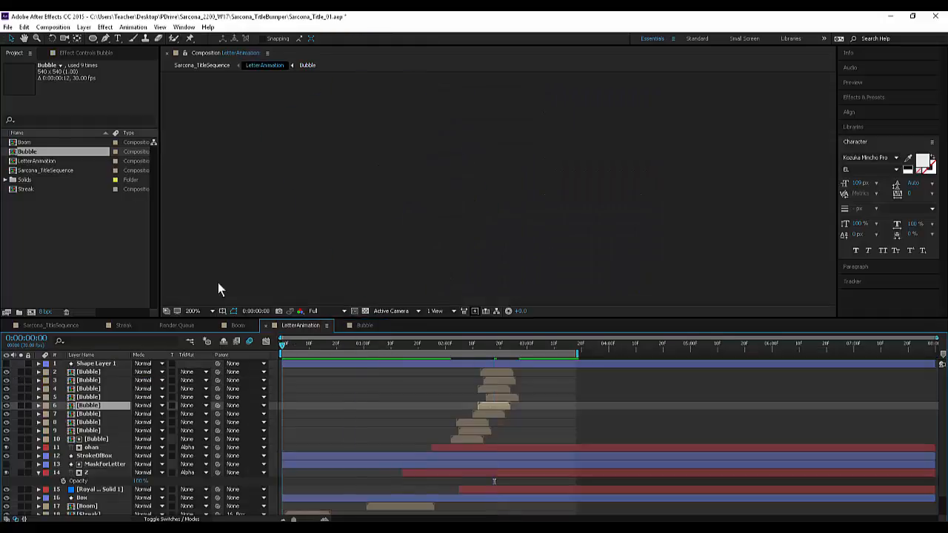
{"action": "key", "text": "space"}
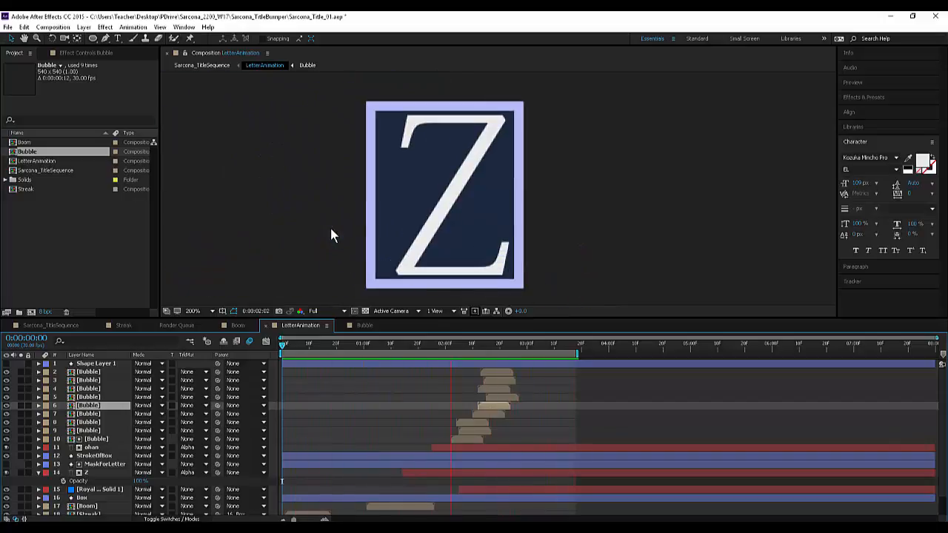
- Lengthen the Bubble composition to 16 frames and extend both shape layers to its new end
{"action": "left_click", "coordinate": [368, 326]}
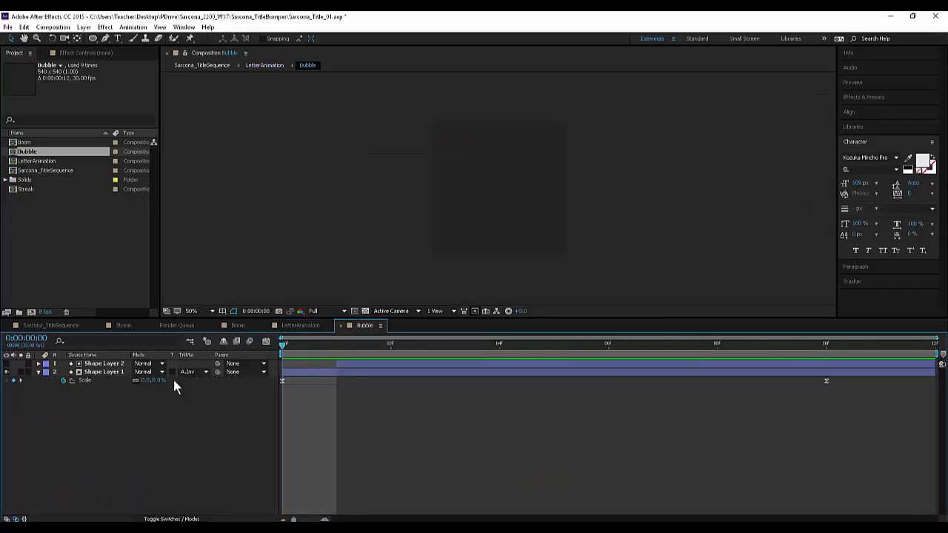
{"action": "left_click", "coordinate": [110, 363]}
{"action": "left_click", "coordinate": [109, 373], "text": "shift"}
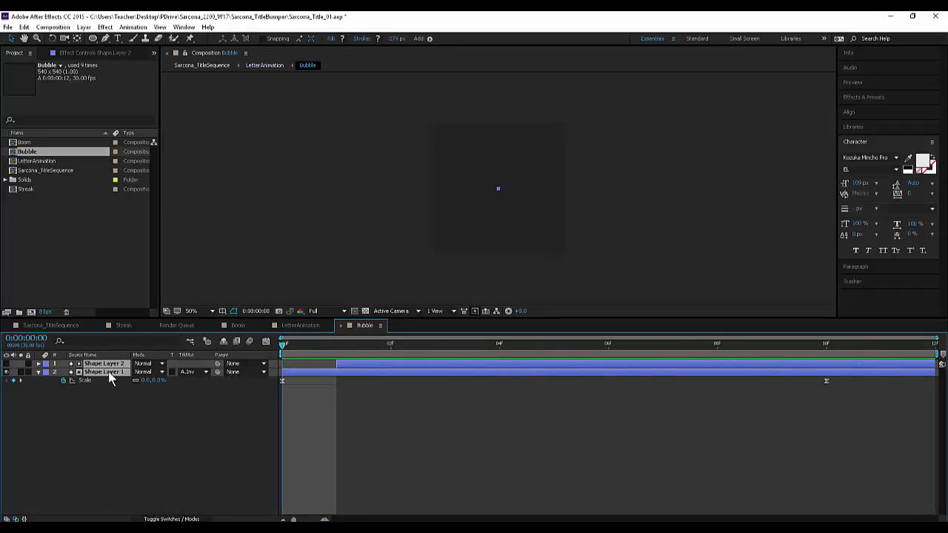
{"action": "left_click", "coordinate": [53, 27]}
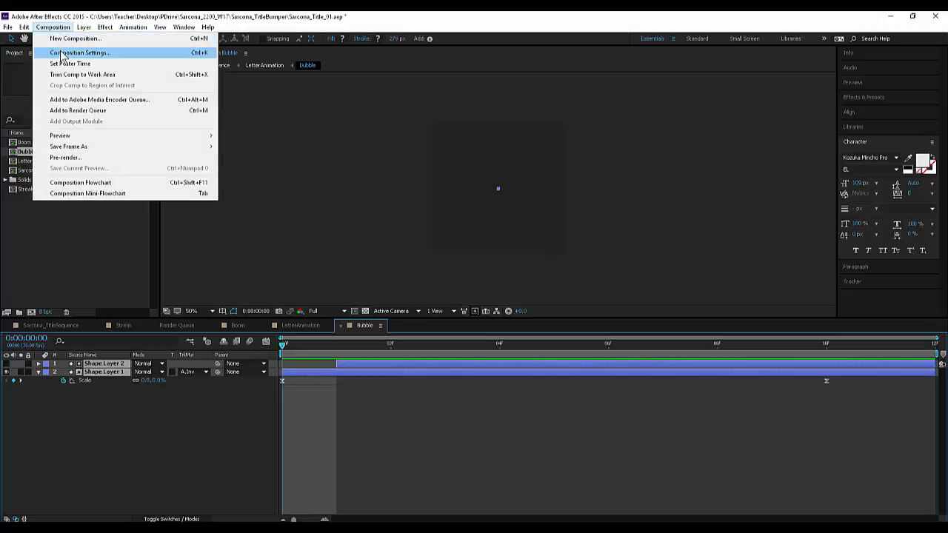
{"action": "left_click", "coordinate": [78, 52]}
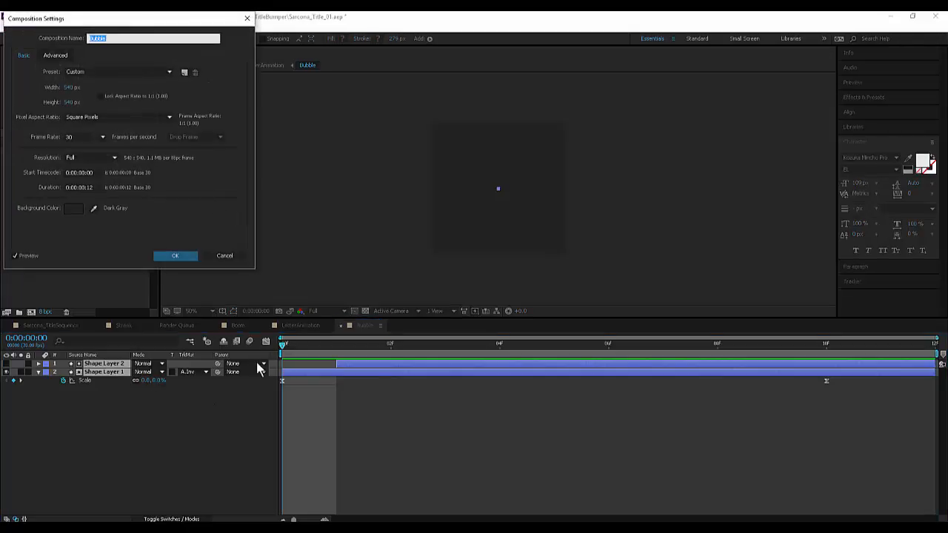
{"action": "left_click", "coordinate": [97, 186]}
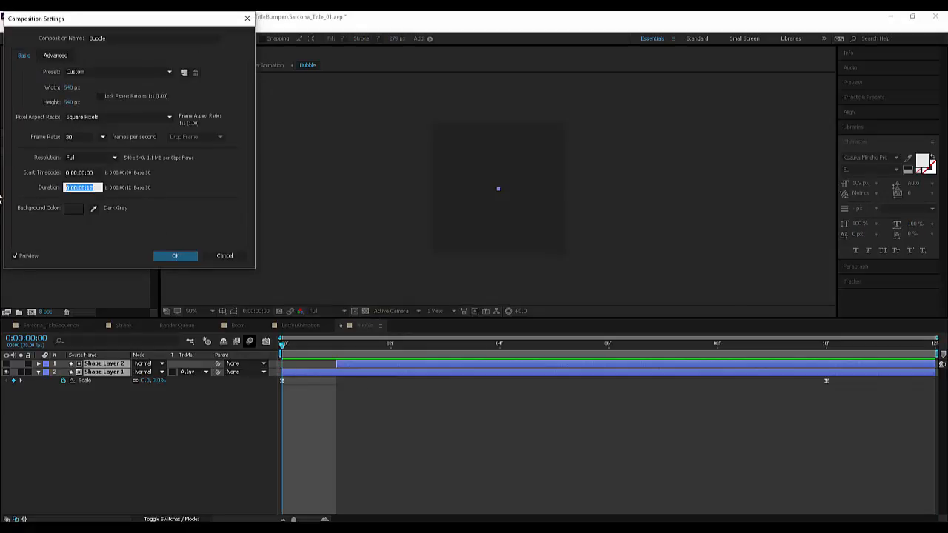
{"action": "type", "text": "16"}
{"action": "key", "text": "Return"}
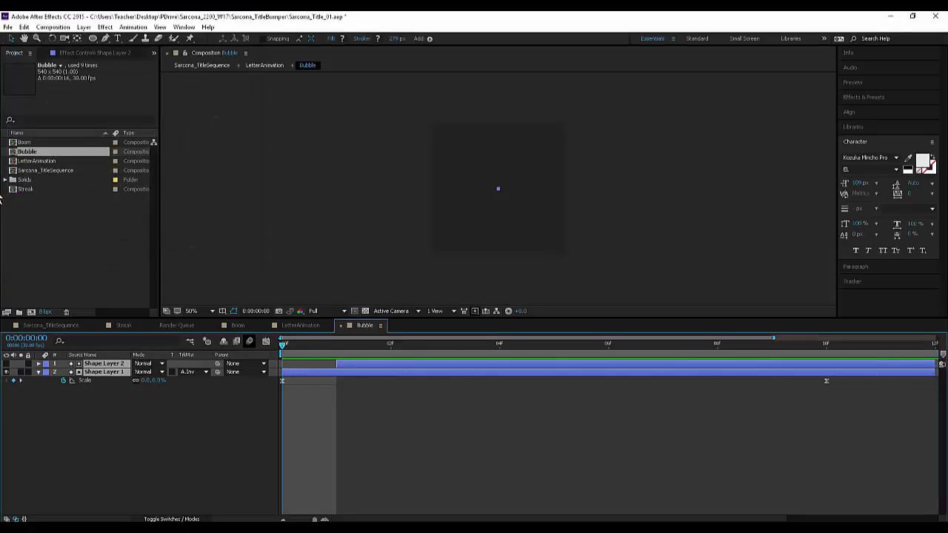
{"action": "left_click_drag", "start_coordinate": [316, 518], "coordinate": [284, 520]}
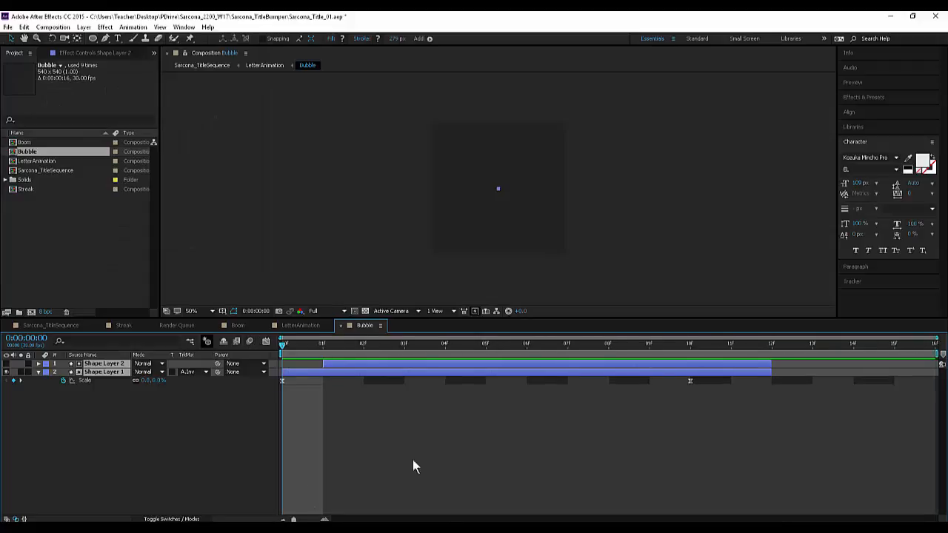
{"action": "left_click_drag", "start_coordinate": [915, 357], "coordinate": [919, 361]}
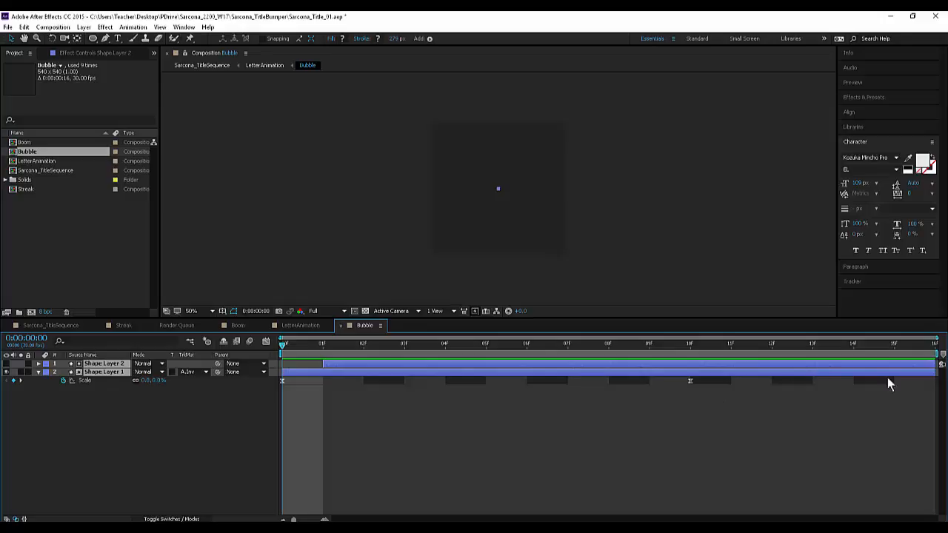
- Move the final Scale keyframes of both shape layers together towards the end of the Bubble composition
{"action": "key", "text": "s"}
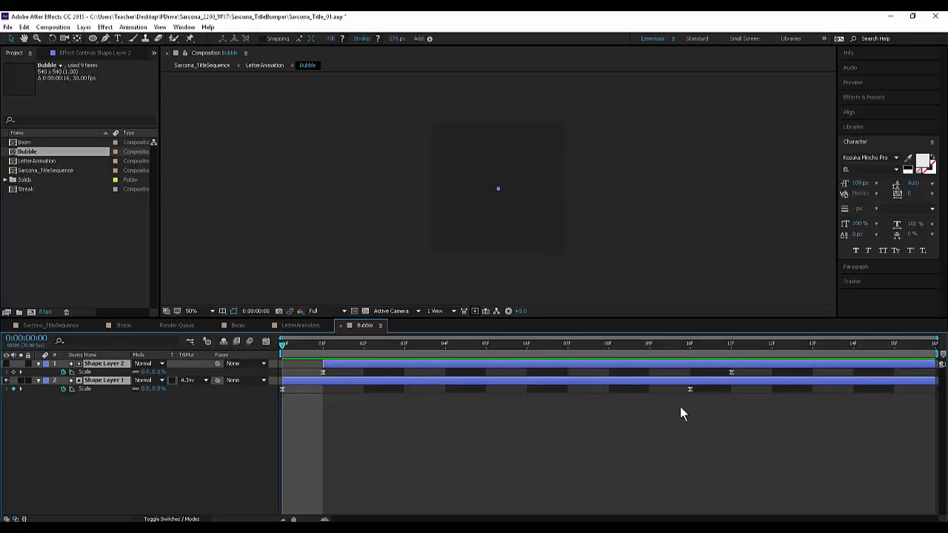
{"action": "left_click_drag", "start_coordinate": [675, 408], "coordinate": [731, 378]}
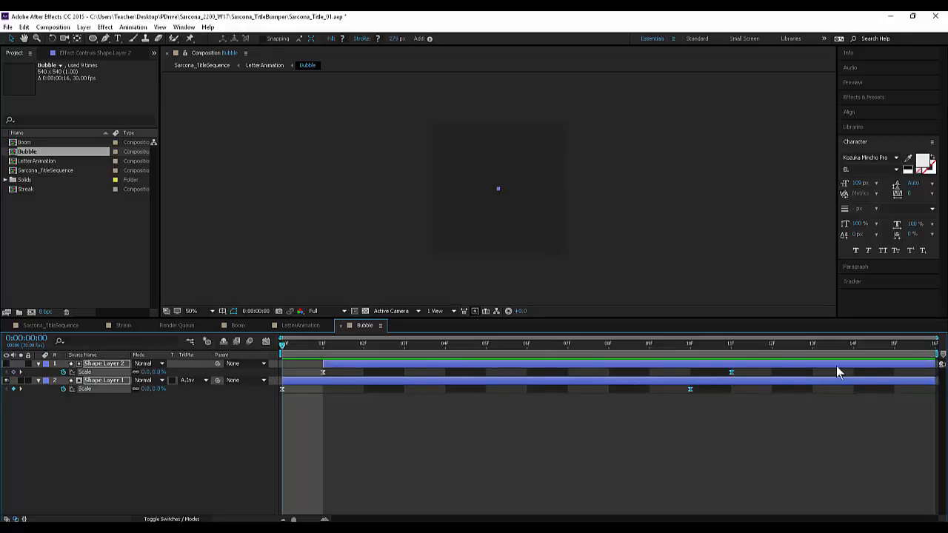
{"action": "left_click_drag", "start_coordinate": [837, 372], "coordinate": [924, 375]}
{"action": "key", "text": "s"}
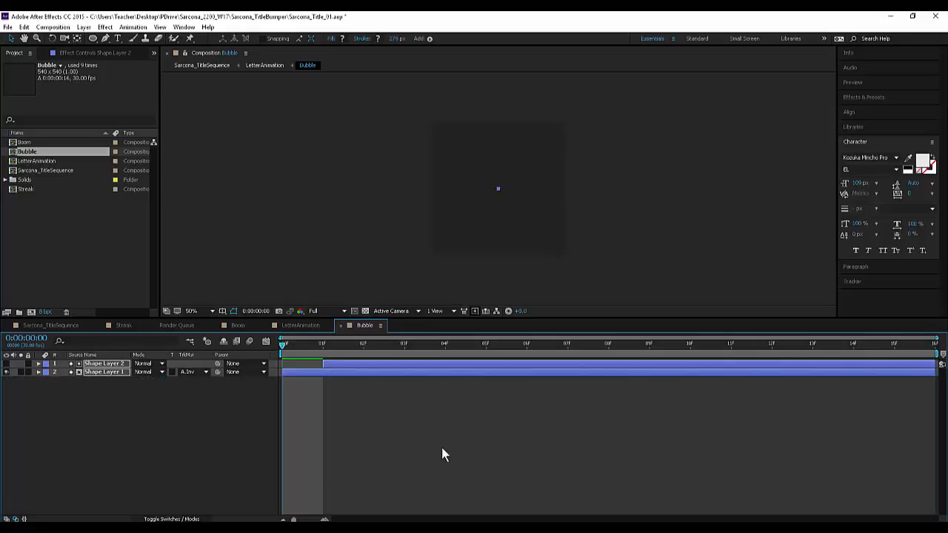
{"action": "left_click", "coordinate": [353, 433]}
- Scrub LetterAnimation between about 0:00:02:13 and 0:00:02:23 to check the lengthened bubbles against the rising water
{"action": "left_click", "coordinate": [298, 326]}
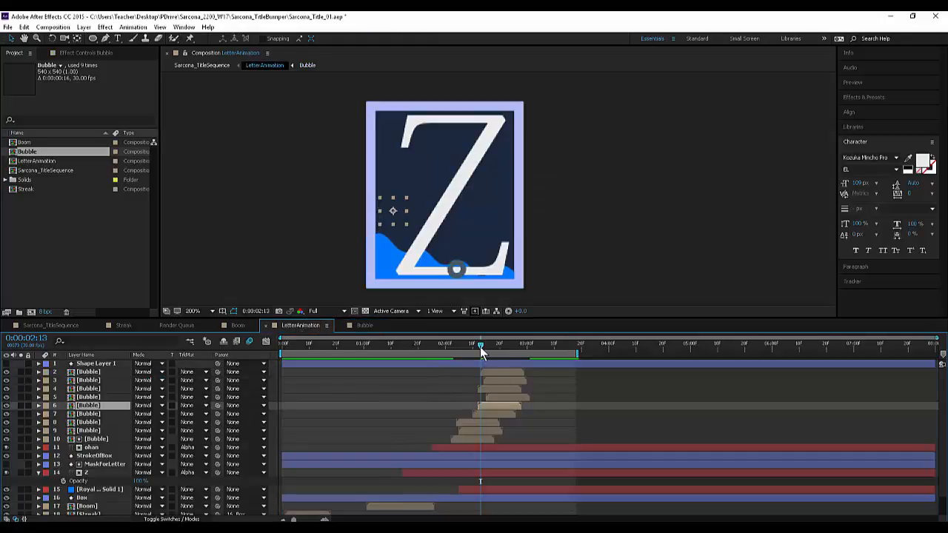
{"action": "left_click", "coordinate": [499, 370]}
{"action": "mouse_move", "coordinate": [482, 345]}
{"action": "left_mouse_down"}
{"action": "mouse_move", "coordinate": [438, 342]}
{"action": "mouse_move", "coordinate": [497, 348]}
{"action": "left_mouse_up"}
{"action": "key", "text": "space"}
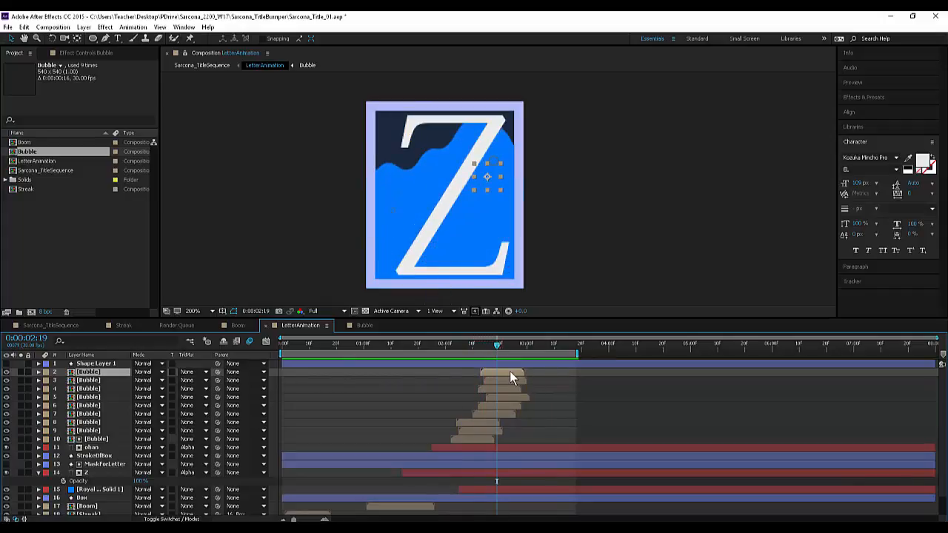
{"action": "left_click_drag", "start_coordinate": [498, 352], "coordinate": [501, 349]}
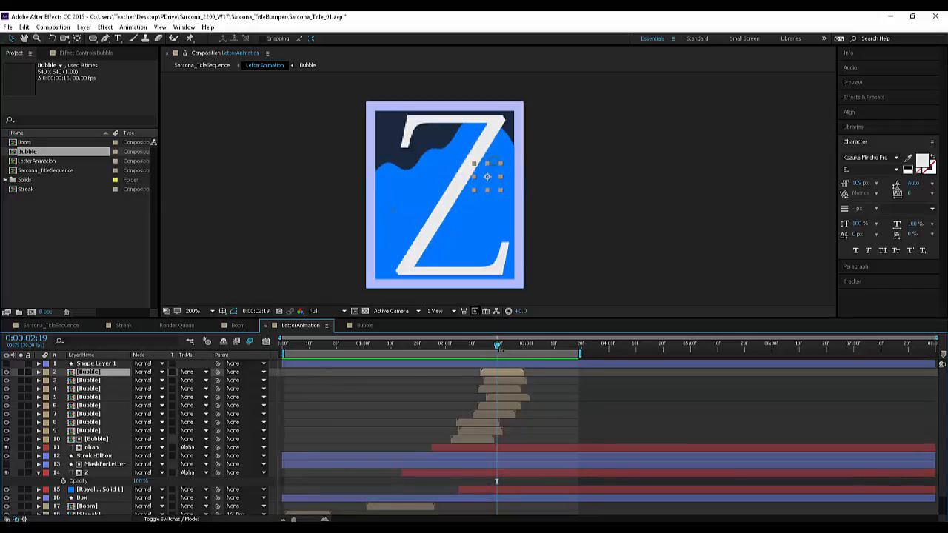
{"action": "left_click", "coordinate": [507, 346]}
{"action": "left_click_drag", "start_coordinate": [508, 346], "coordinate": [511, 347]}
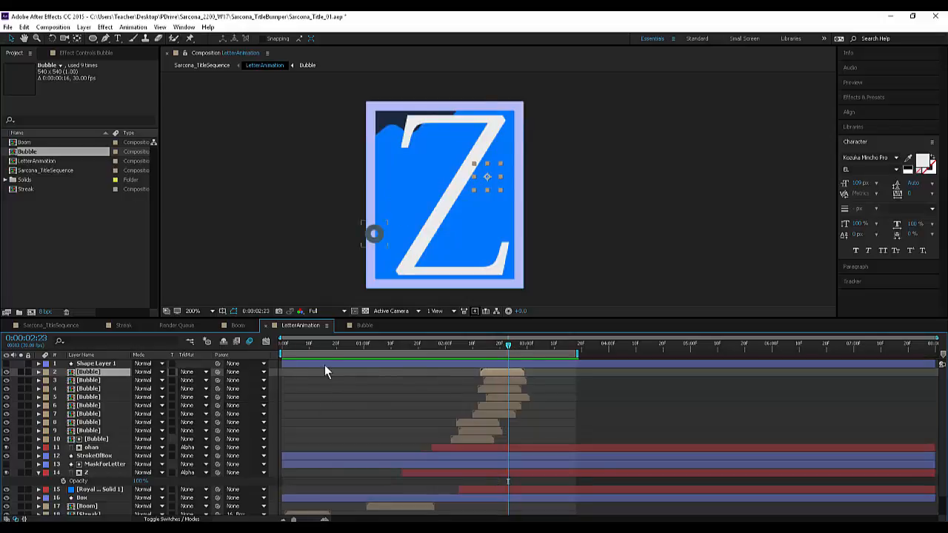
{"action": "left_click", "coordinate": [367, 326]}
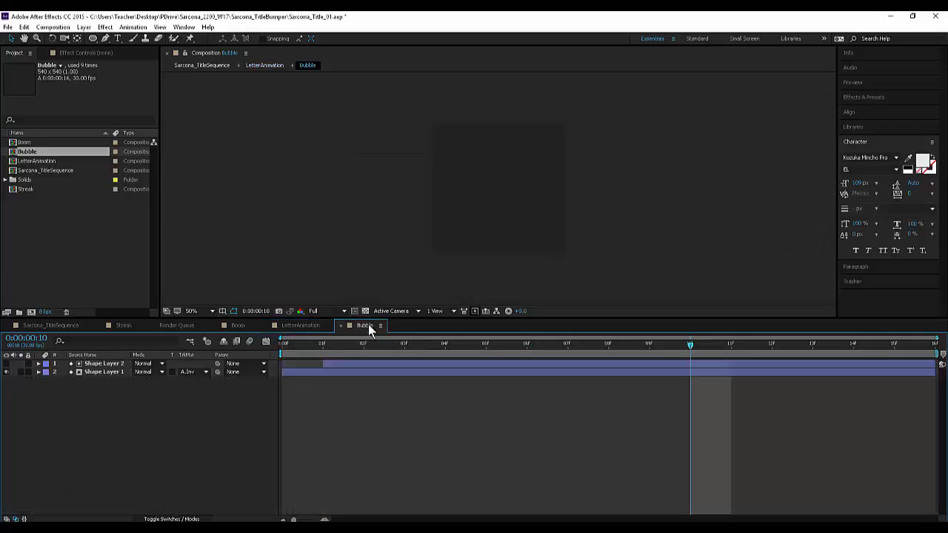
{"action": "left_click", "coordinate": [302, 328]}
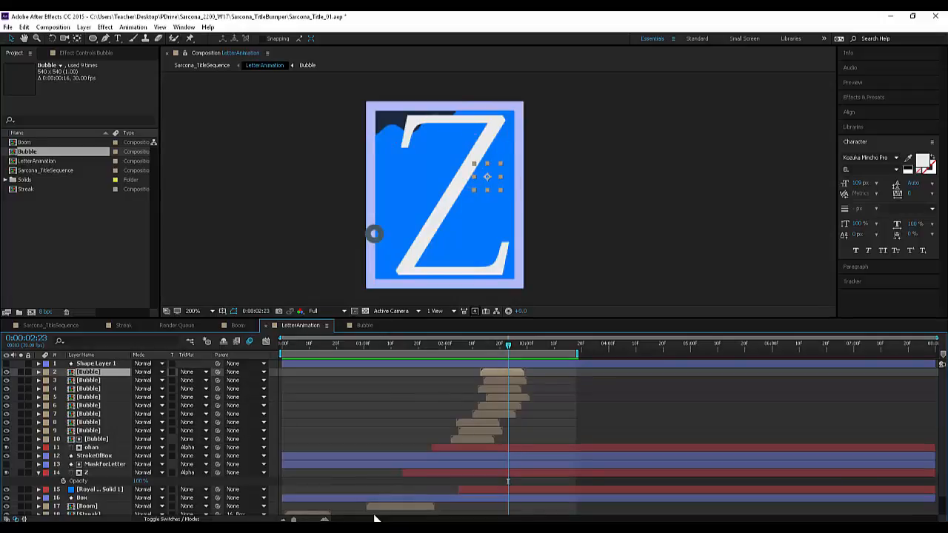
- Try adding another Bubble layer below Shape Layer 1 starting at 0:00:02:23, and shift it about ten frames earlier
{"action": "mouse_move", "coordinate": [294, 520]}
{"action": "left_mouse_down"}
{"action": "mouse_move", "coordinate": [314, 520]}
{"action": "mouse_move", "coordinate": [306, 520]}
{"action": "left_mouse_up"}
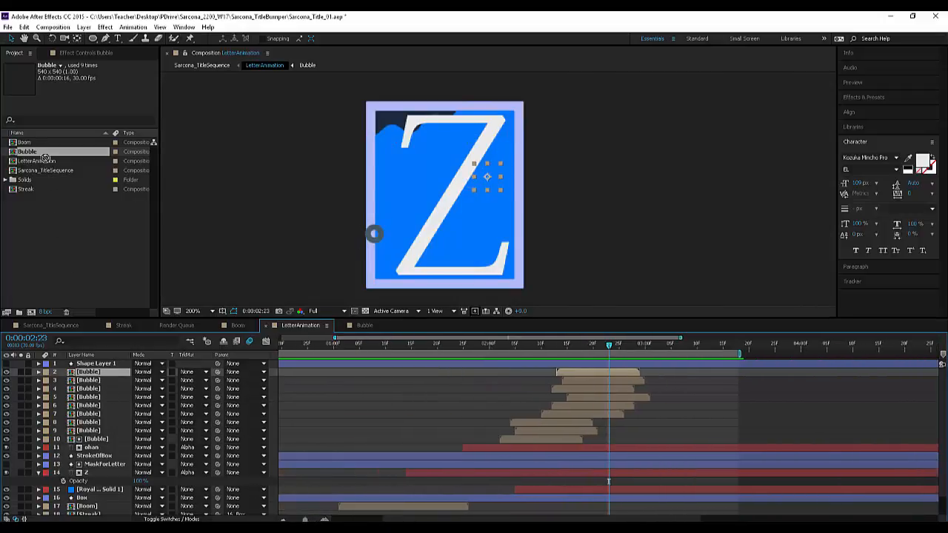
{"action": "left_click_drag", "start_coordinate": [46, 158], "coordinate": [103, 368]}
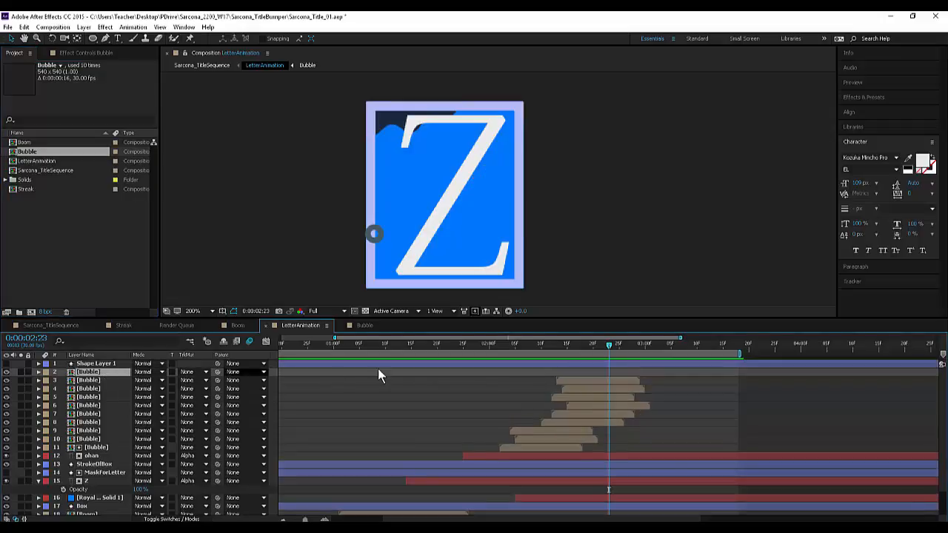
{"action": "key", "text": "["}
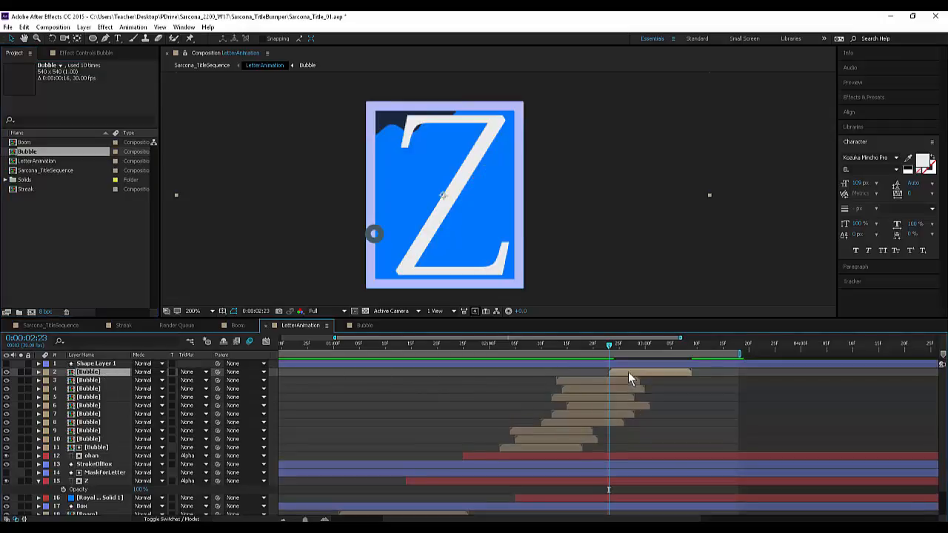
{"action": "left_click_drag", "start_coordinate": [628, 372], "coordinate": [573, 372]}
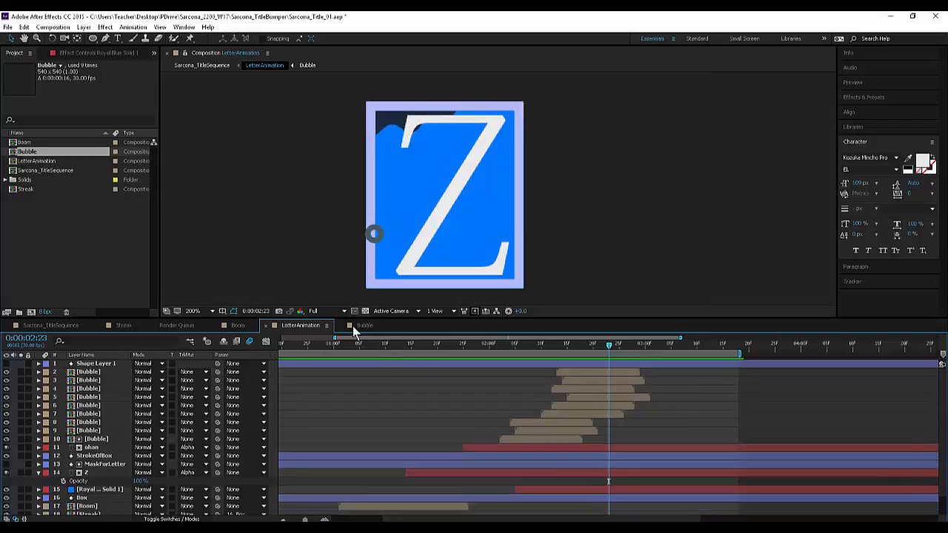
- Reduce Shape Layer 2's stroke width at frame 8 of the Bubble composition to thicken the visible ring
{"action": "left_click", "coordinate": [352, 326]}
{"action": "left_click_drag", "start_coordinate": [435, 357], "coordinate": [616, 345]}
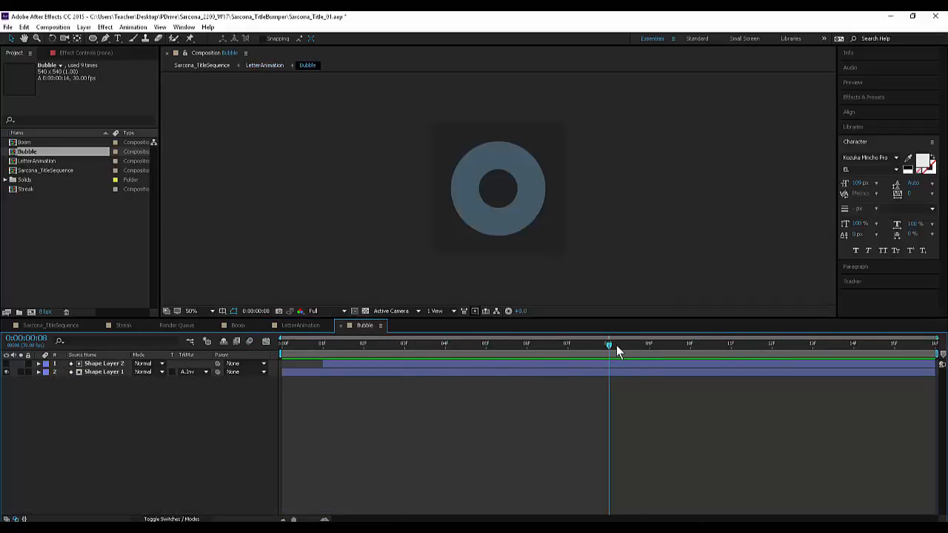
{"action": "left_click", "coordinate": [398, 362]}
{"action": "left_click_drag", "start_coordinate": [396, 38], "coordinate": [291, 50]}
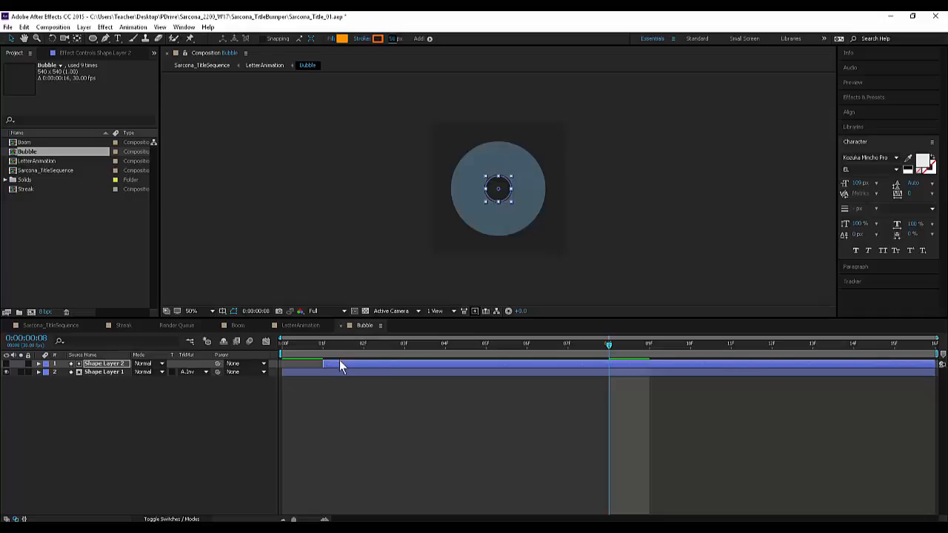
- Soften the easing between Shape Layer 1's two Scale keyframes in the speed graph by shortening the influence handles at both ends
{"action": "left_click_drag", "start_coordinate": [344, 364], "coordinate": [774, 352]}
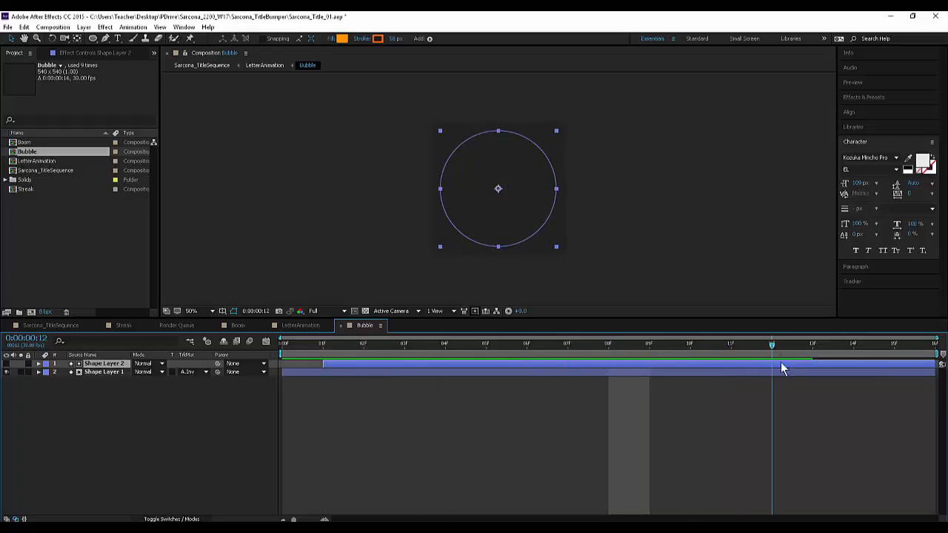
{"action": "left_click", "coordinate": [332, 387]}
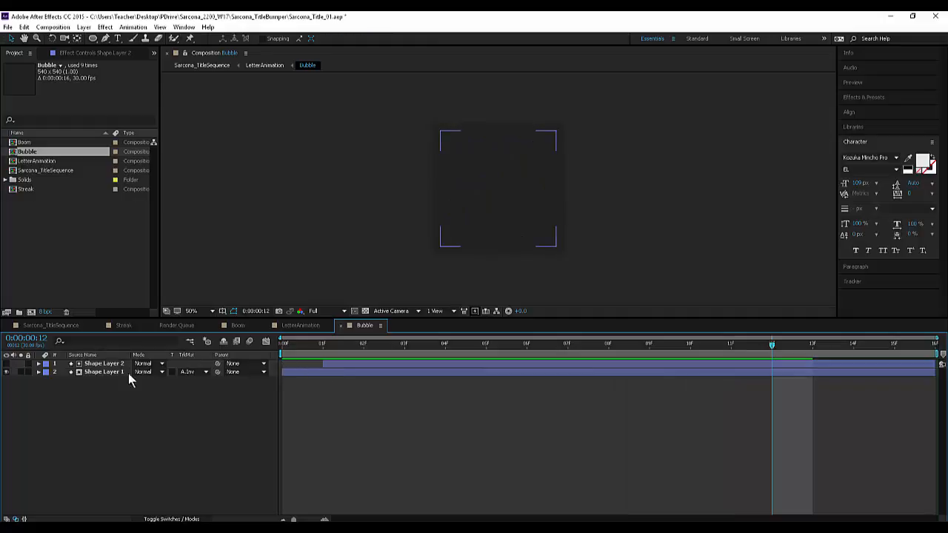
{"action": "left_click", "coordinate": [92, 373]}
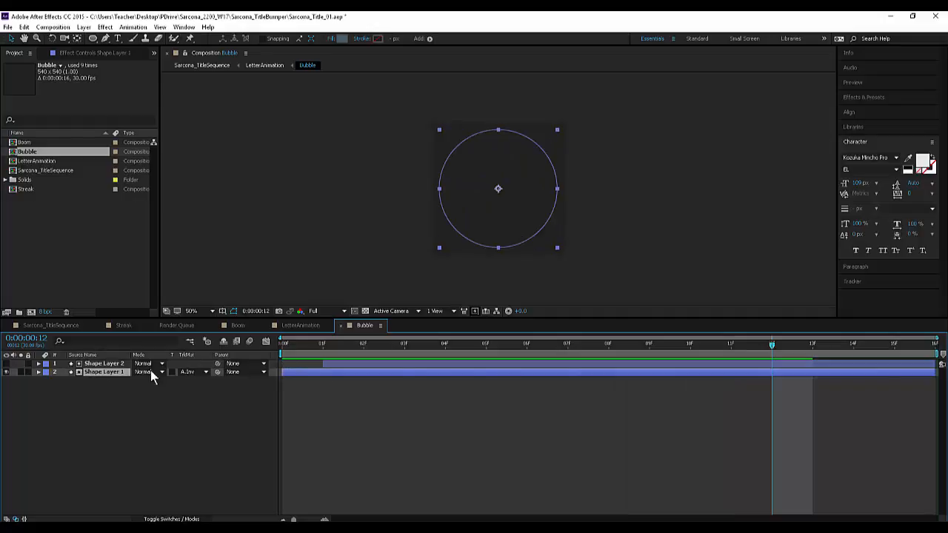
{"action": "key", "text": "s"}
{"action": "left_click", "coordinate": [266, 342]}
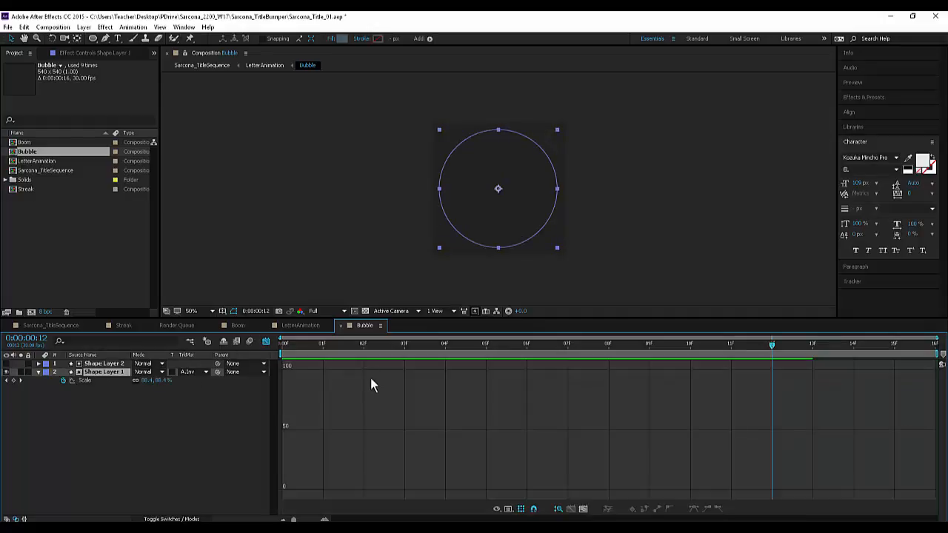
{"action": "left_click", "coordinate": [81, 380]}
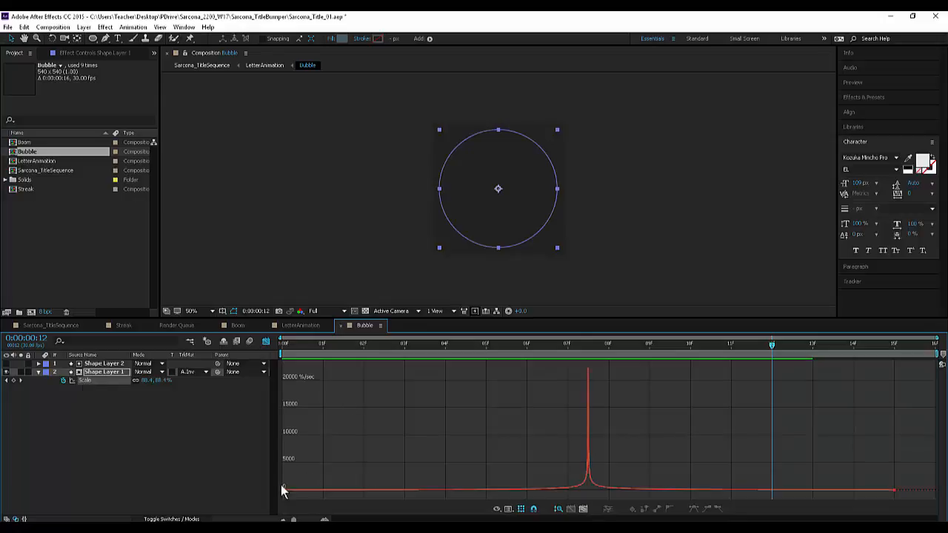
{"action": "left_click", "coordinate": [282, 491]}
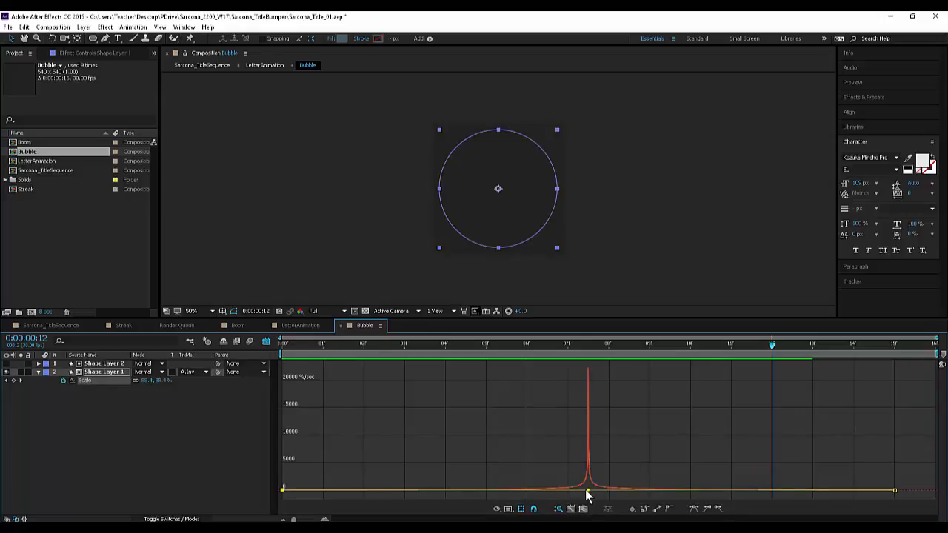
{"action": "left_click_drag", "start_coordinate": [587, 491], "coordinate": [508, 493]}
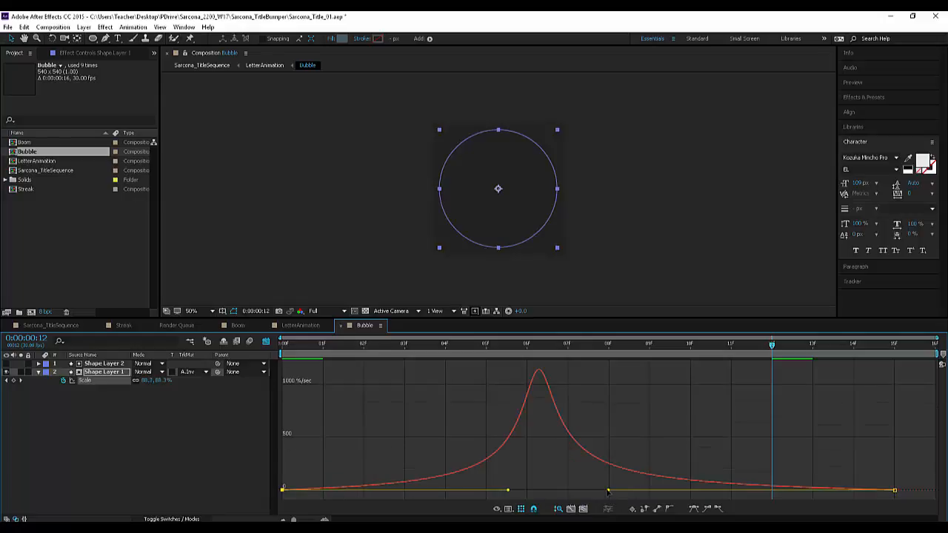
{"action": "left_click_drag", "start_coordinate": [609, 491], "coordinate": [664, 491]}
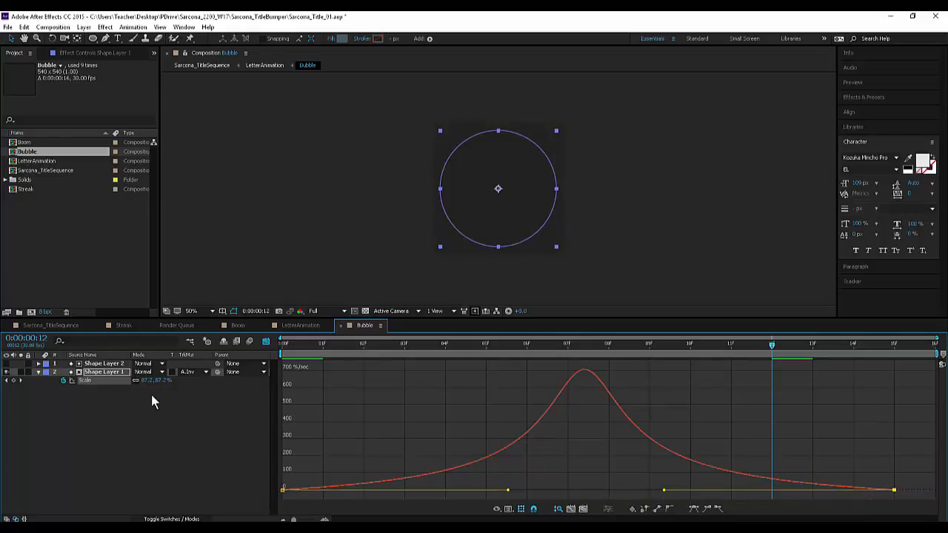
- Return from the graph view to the layer bars and set Shape Layer 2's stroke width to 45 px at frame 12
{"action": "left_click", "coordinate": [106, 370]}
{"action": "left_click", "coordinate": [106, 364]}
{"action": "left_click", "coordinate": [106, 371]}
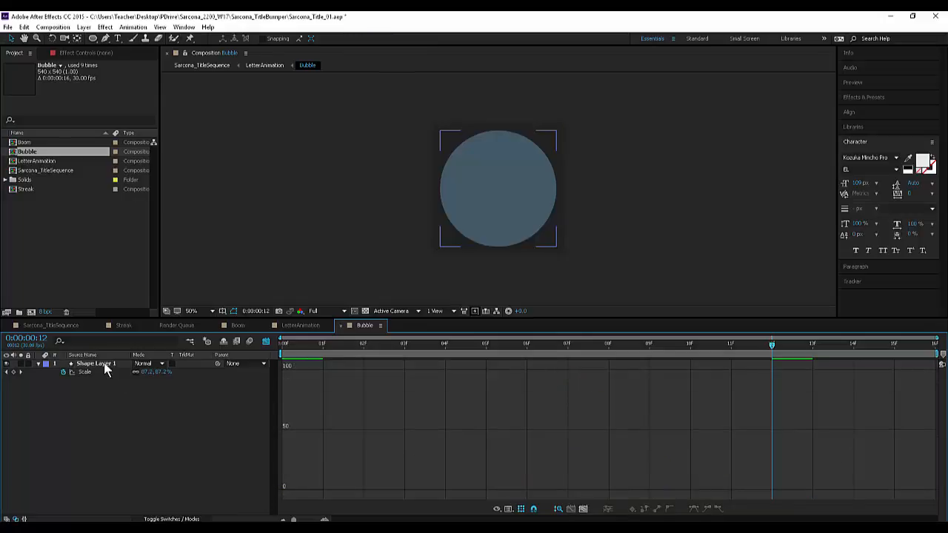
{"action": "left_click", "coordinate": [105, 364], "text": "shift"}
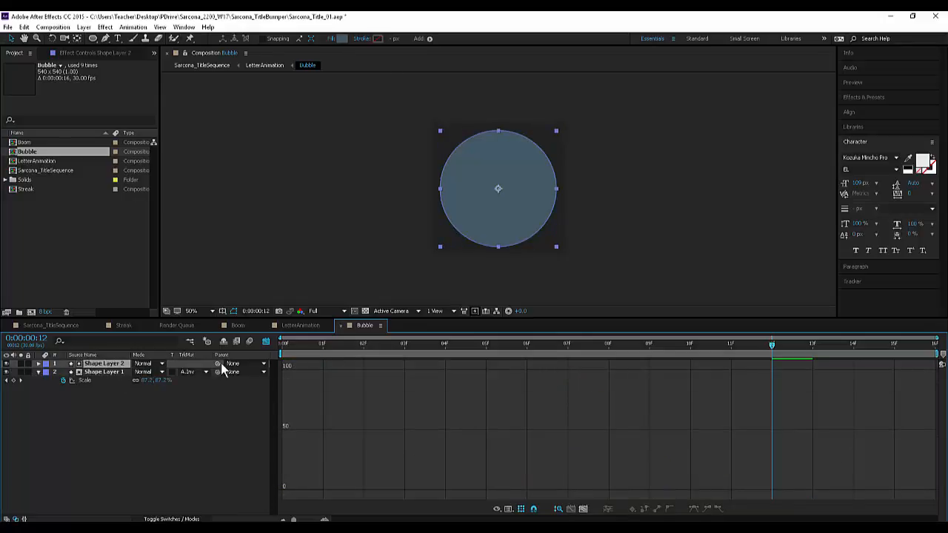
{"action": "left_click", "coordinate": [266, 341]}
{"action": "left_click_drag", "start_coordinate": [323, 365], "coordinate": [350, 365]}
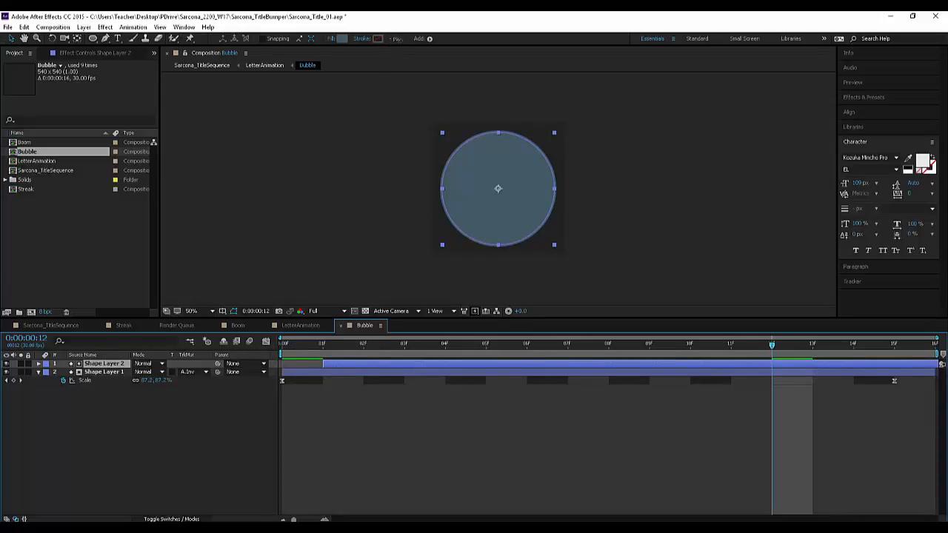
{"action": "mouse_move", "coordinate": [395, 40]}
{"action": "left_mouse_down"}
{"action": "mouse_move", "coordinate": [404, 40]}
{"action": "mouse_move", "coordinate": [383, 42]}
{"action": "left_mouse_up"}
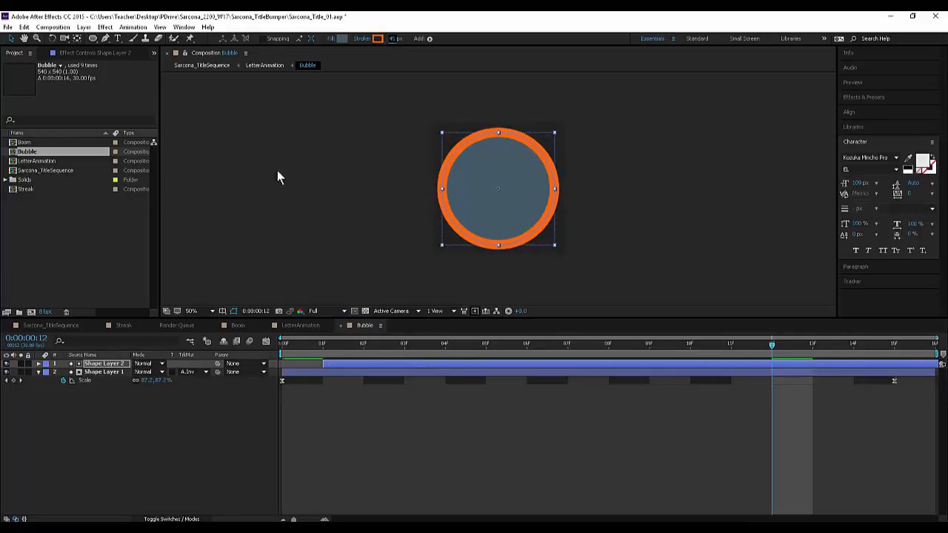
- Keep Shape Layer 1's track matte on Alpha Inverted Matte "Shape Layer 2" and hide Shape Layer 2 again
{"action": "left_click", "coordinate": [204, 372]}
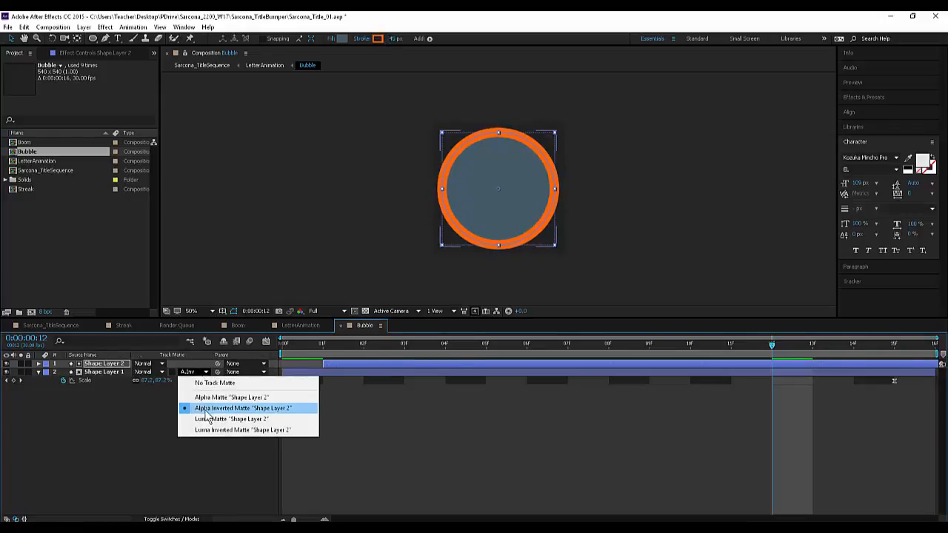
{"action": "left_click", "coordinate": [207, 409]}
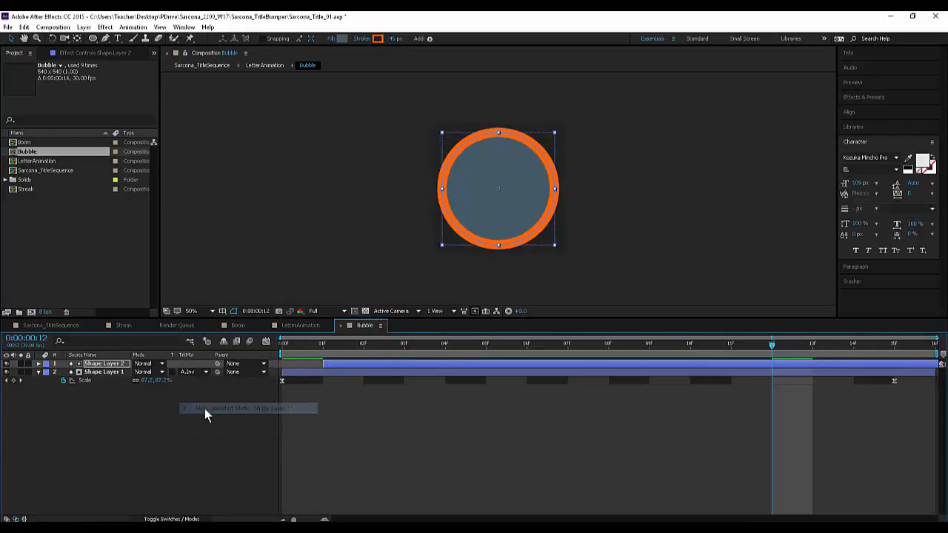
{"action": "left_click", "coordinate": [7, 371]}
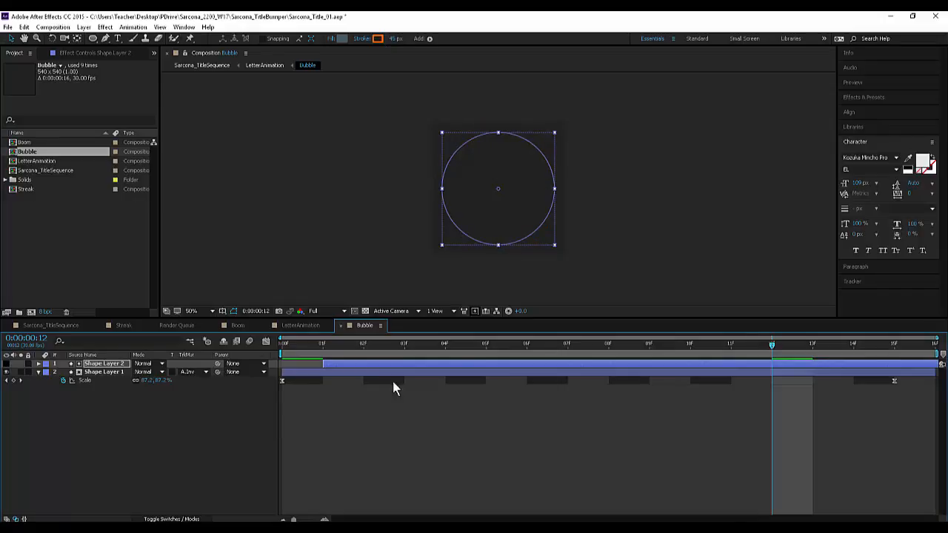
- Preview the Bubble composition to check the growing ring with the softened easing and adjusted stroke
{"action": "left_click", "coordinate": [389, 433]}
{"action": "left_click_drag", "start_coordinate": [338, 350], "coordinate": [401, 368]}
{"action": "key", "text": "space"}
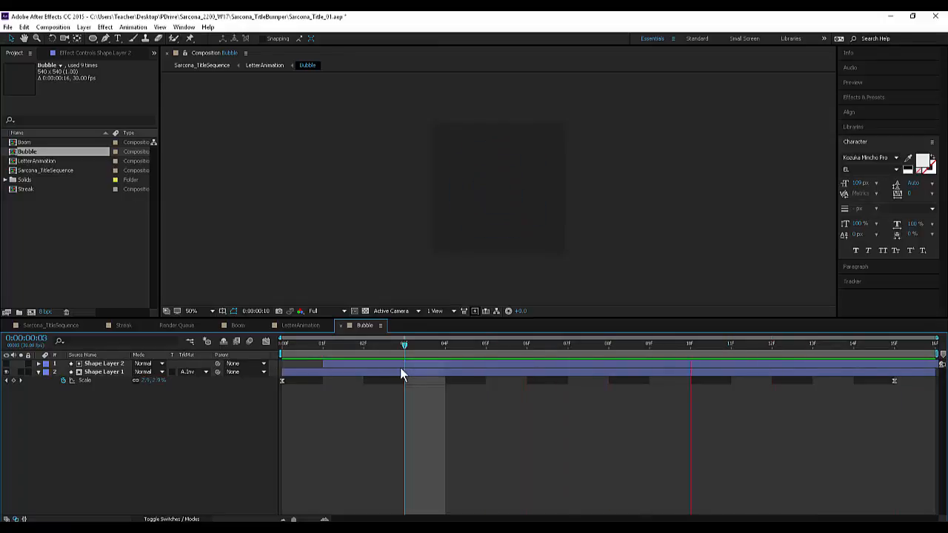
{"action": "key", "text": "space"}
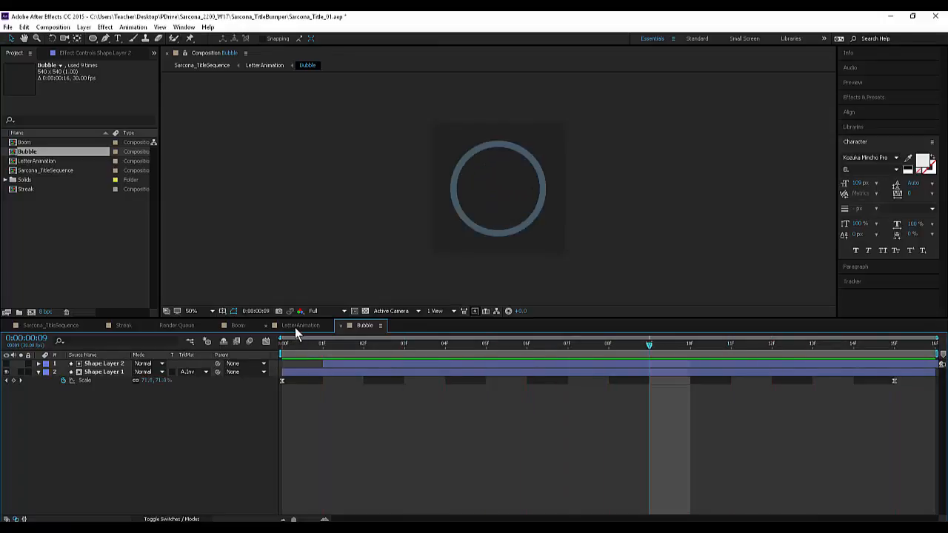
- Play LetterAnimation and scrub to 0:00:03:09 to check the bubbles against the rising water and the remaining title letters
{"action": "left_click", "coordinate": [300, 326]}
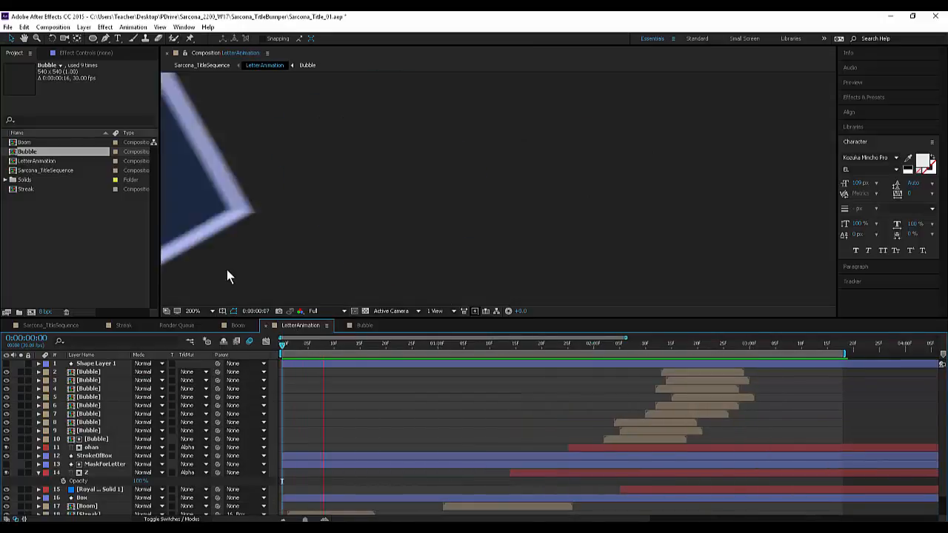
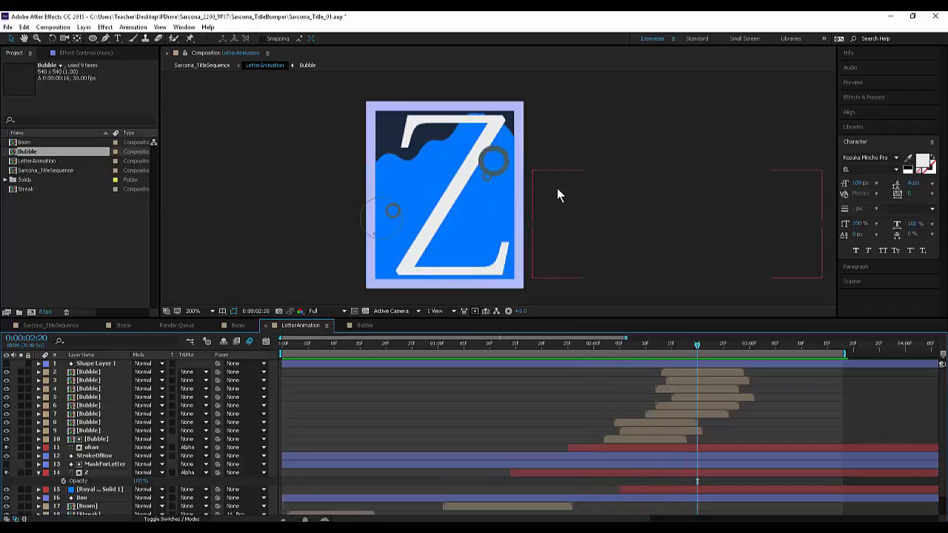
{"action": "key", "text": "comma"}
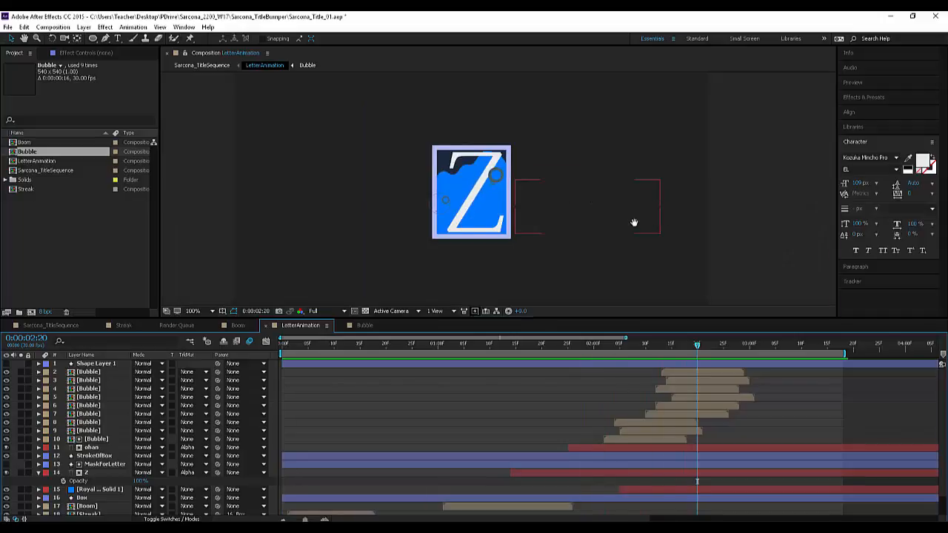
{"action": "left_click_drag", "start_coordinate": [634, 222], "coordinate": [621, 245]}
{"action": "left_click_drag", "start_coordinate": [705, 344], "coordinate": [750, 346]}
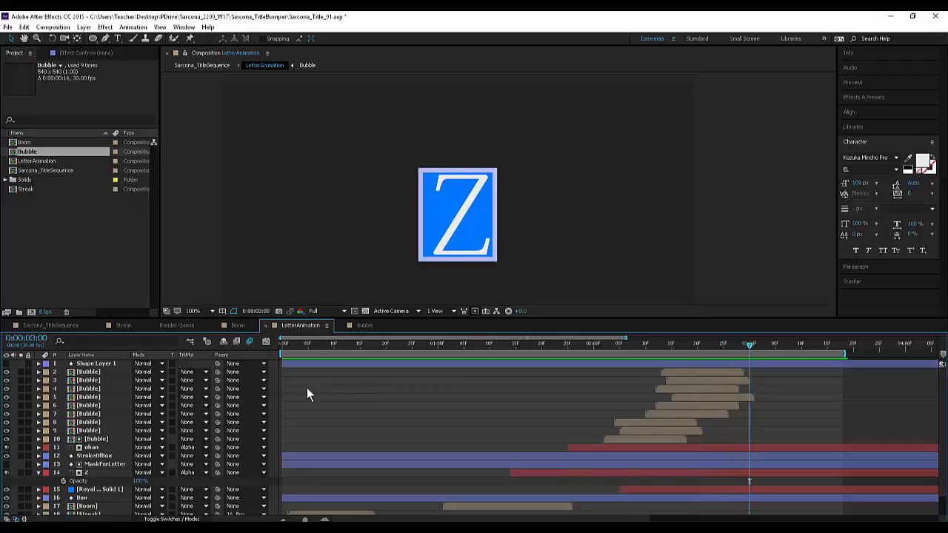
{"action": "left_click_drag", "start_coordinate": [305, 520], "coordinate": [266, 519]}
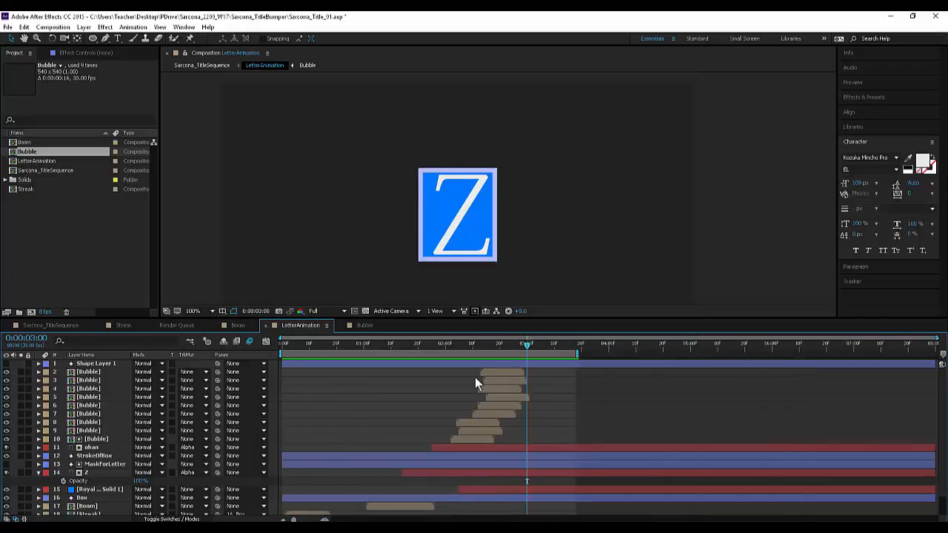
{"action": "scroll", "coordinate": [474, 378], "scroll_direction": "down", "scroll_amount": 1}
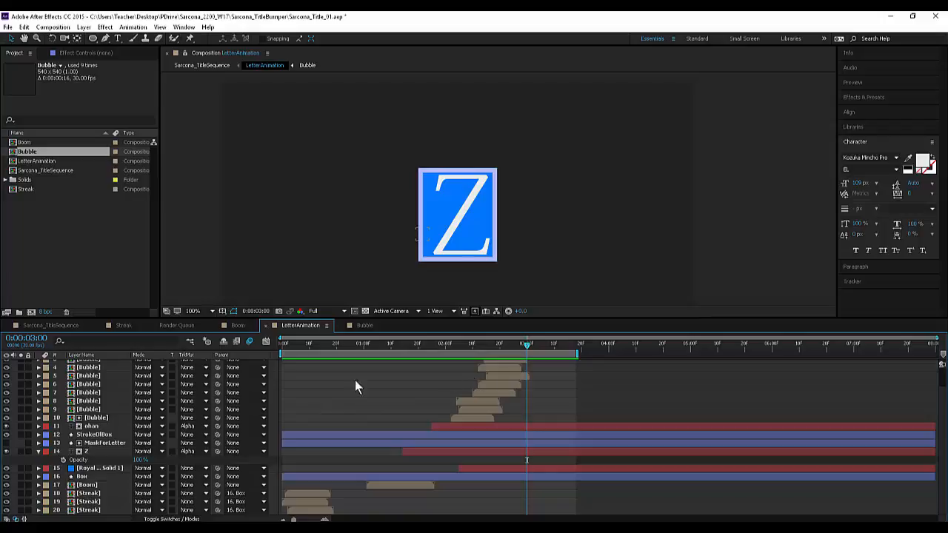
{"action": "left_click_drag", "start_coordinate": [525, 342], "coordinate": [551, 350]}
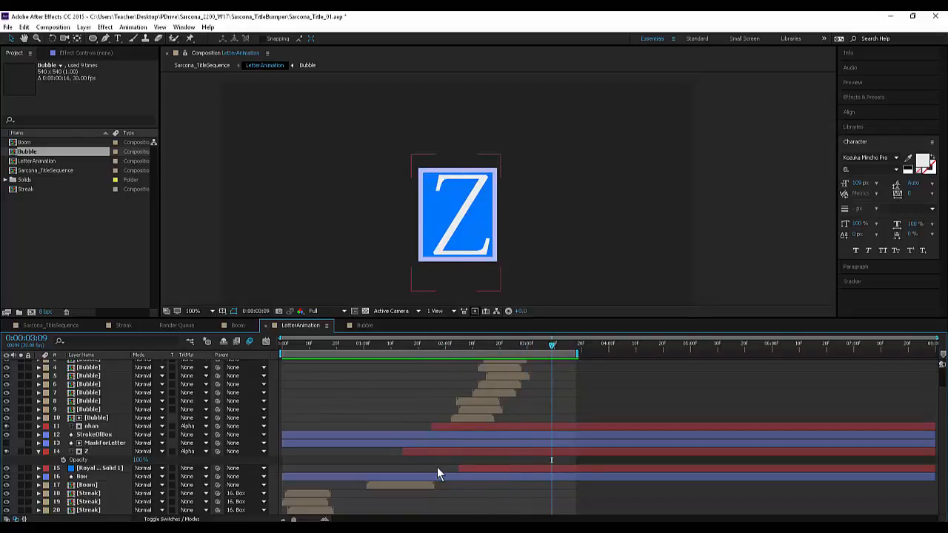
{"action": "left_click", "coordinate": [453, 427]}
{"action": "key", "text": "alt+Page_Down"}
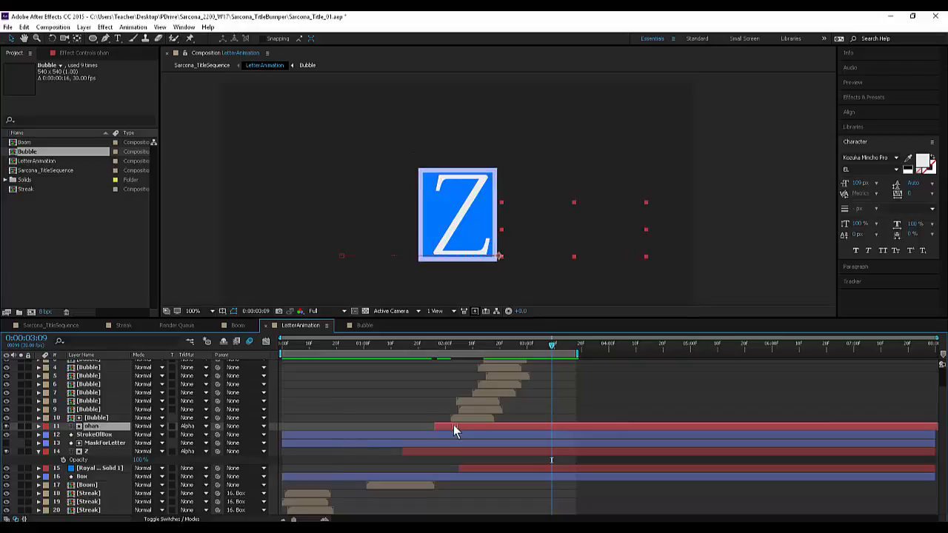
{"action": "left_click_drag", "start_coordinate": [454, 427], "coordinate": [449, 426]}
- Move Shape Layer 1 directly above the text layer with the letters beside the Z, and scrub LetterAnimation to check its reveal
{"action": "scroll", "coordinate": [148, 434], "scroll_direction": "up", "scroll_amount": 2}
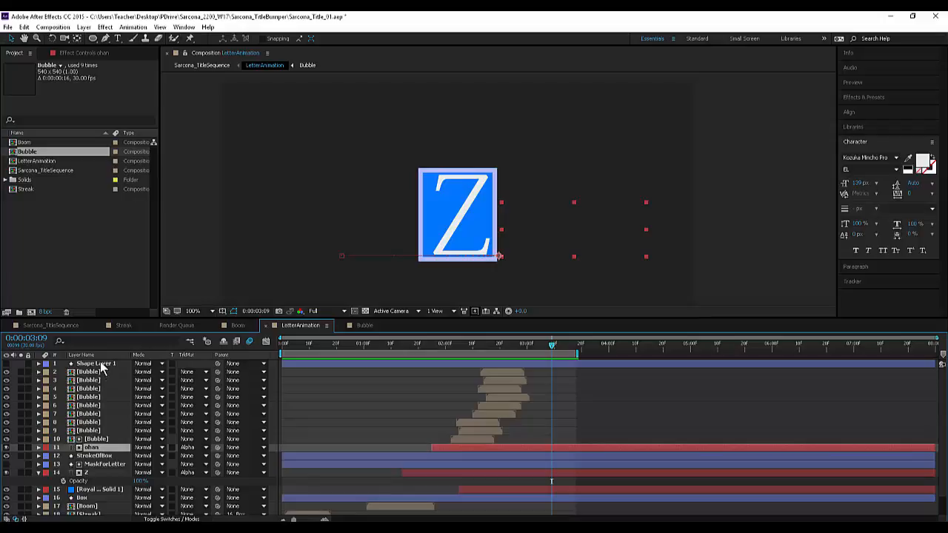
{"action": "left_click_drag", "start_coordinate": [102, 366], "coordinate": [105, 444]}
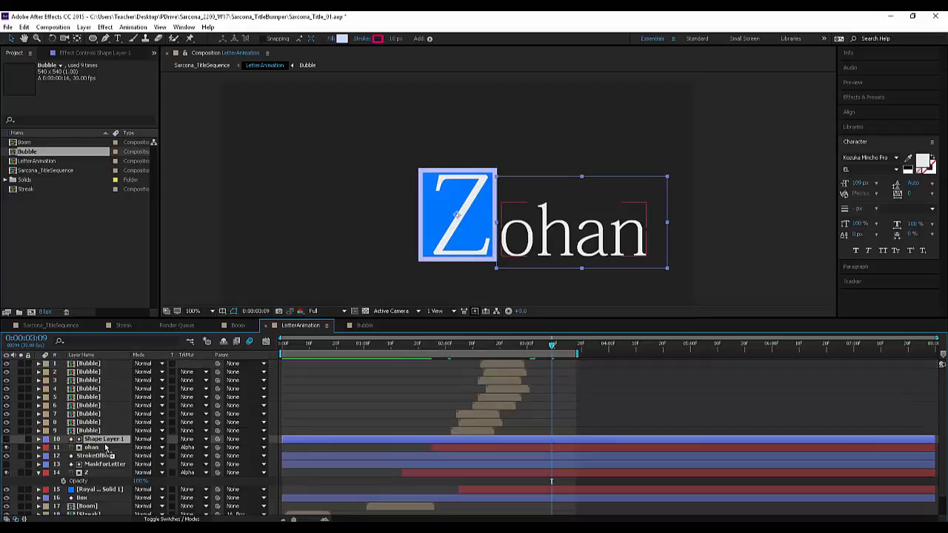
{"action": "left_click", "coordinate": [442, 345]}
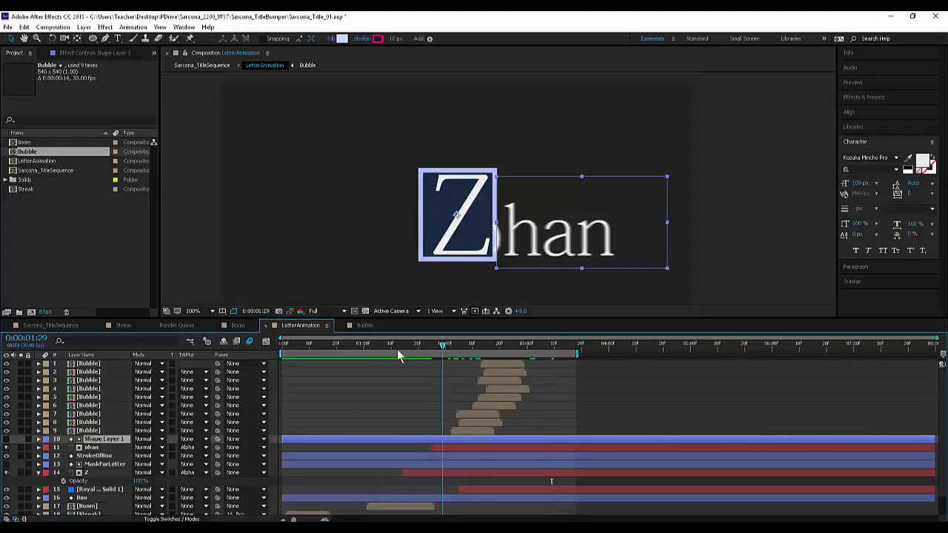
{"action": "left_click_drag", "start_coordinate": [397, 350], "coordinate": [364, 347]}
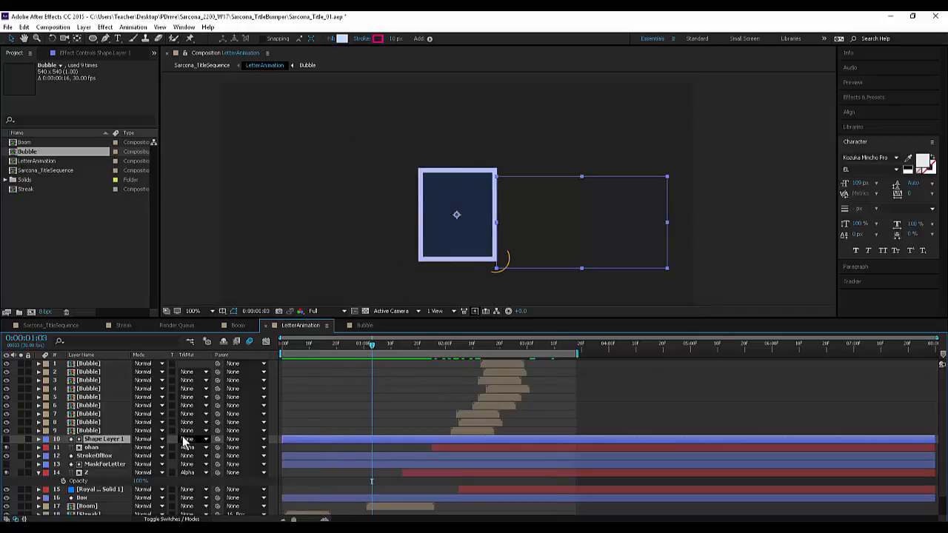
{"action": "left_click_drag", "start_coordinate": [354, 348], "coordinate": [530, 354]}
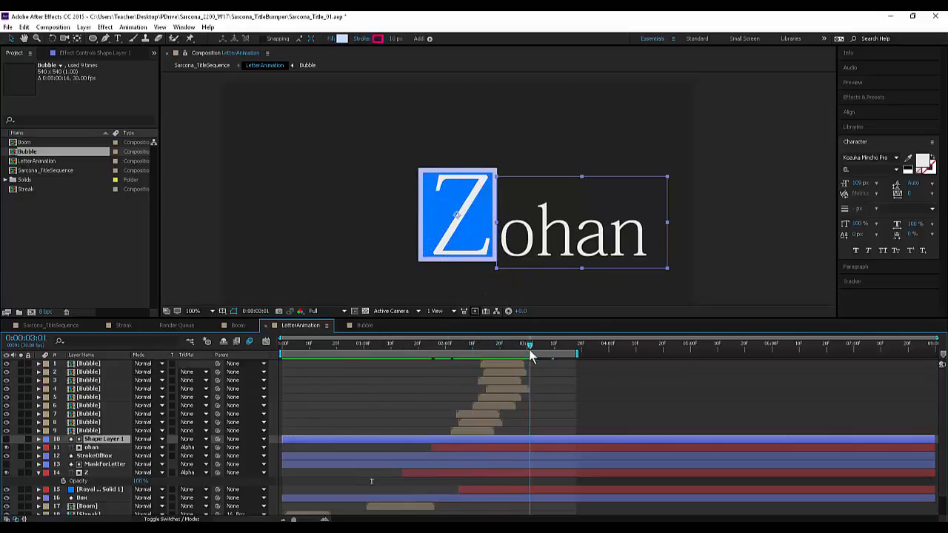
- Open the main title sequence composition, fit it in view, and play the whole animation from the start
{"action": "left_click", "coordinate": [52, 327]}
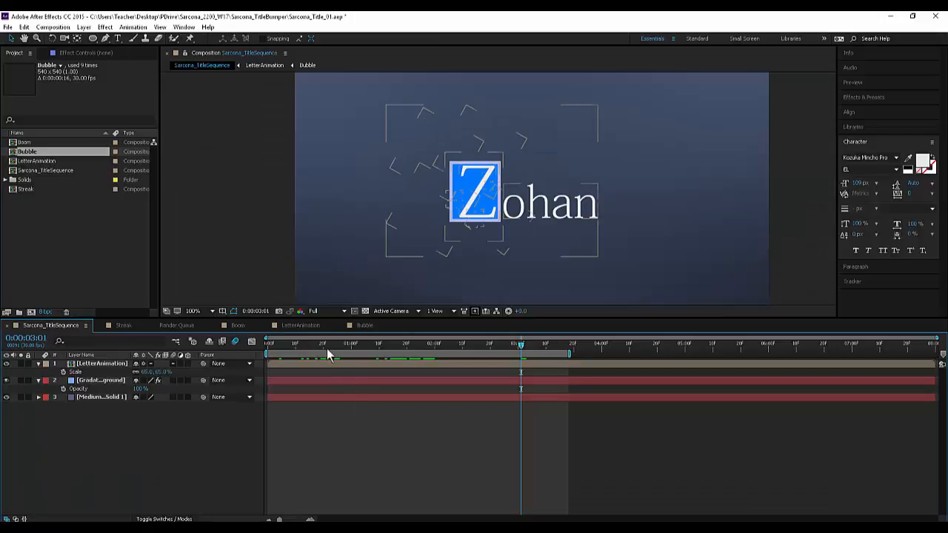
{"action": "scroll", "coordinate": [346, 240], "scroll_direction": "down", "scroll_amount": 1}
{"action": "key", "text": "Home"}
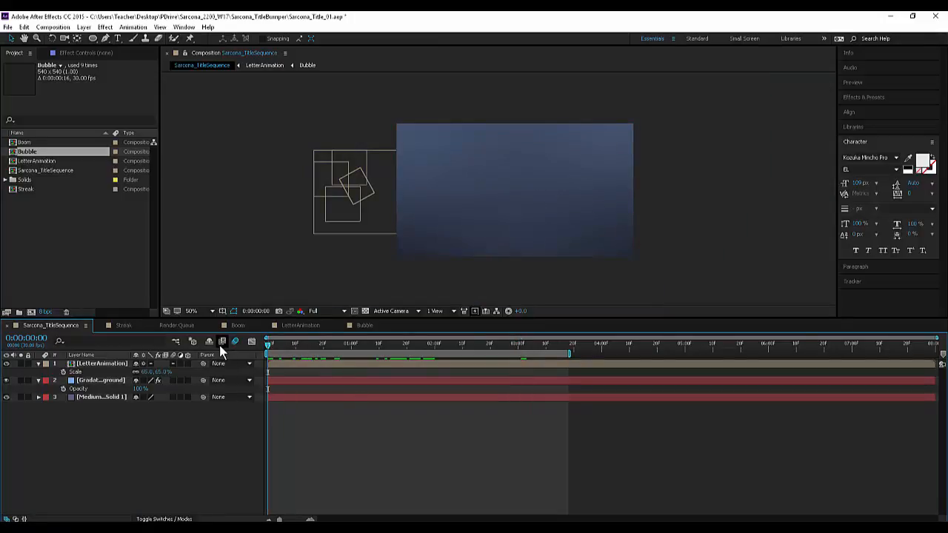
{"action": "key", "text": "space"}
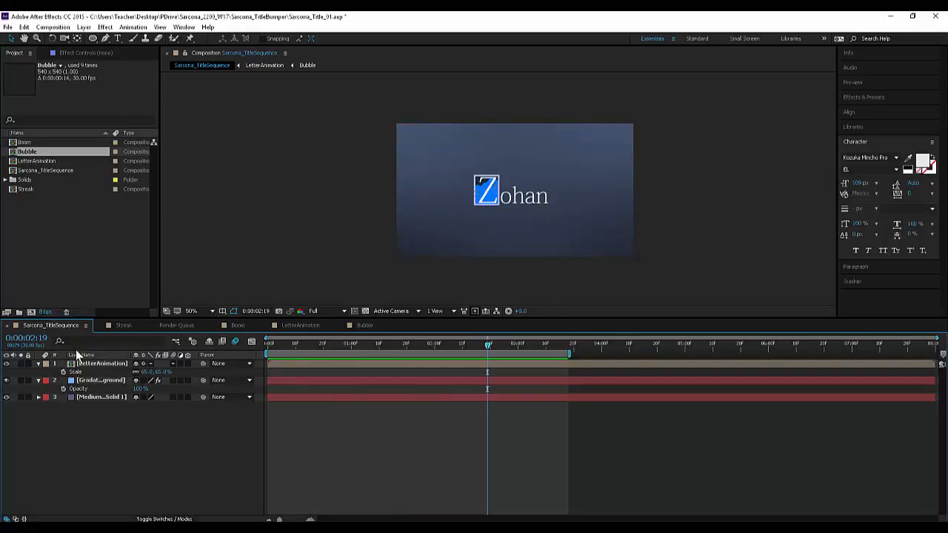
- Try moving the LetterAnimation layer higher in the title sequence frame, and undo the move
{"action": "left_click", "coordinate": [95, 363]}
{"action": "left_click_drag", "start_coordinate": [510, 197], "coordinate": [513, 180]}
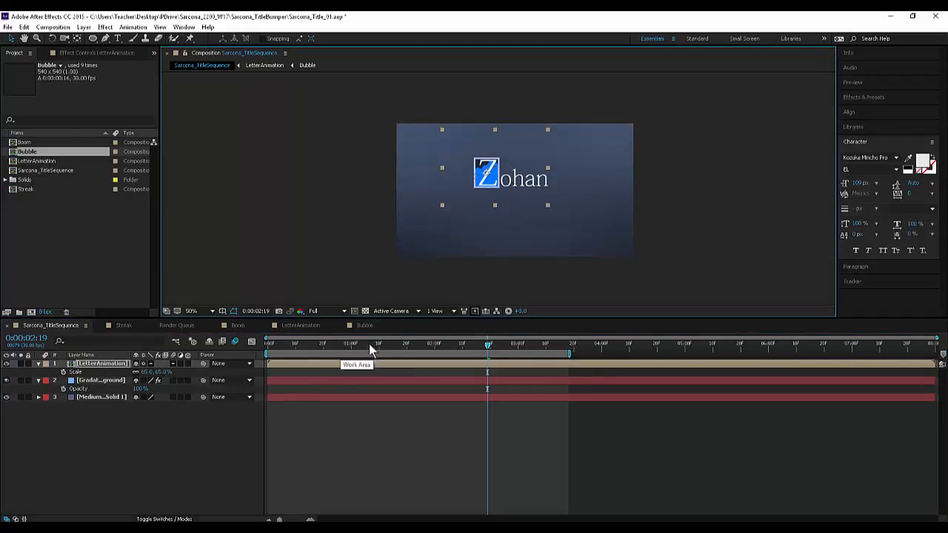
{"action": "key", "text": "ctrl+z"}
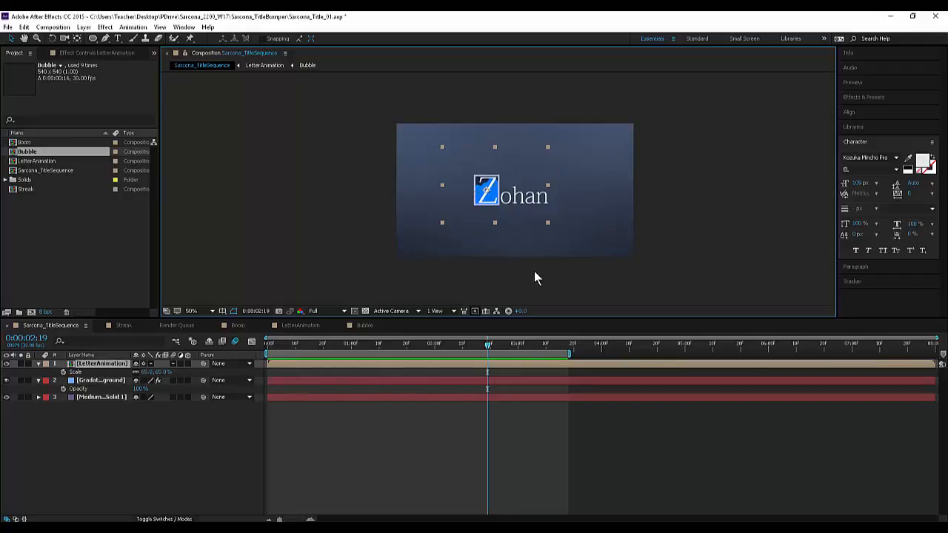
- Try the LetterAnimation layer higher in the title sequence frame, and scrub to 0:00:02:26 to judge the placement
{"action": "left_click_drag", "start_coordinate": [514, 197], "coordinate": [516, 181]}
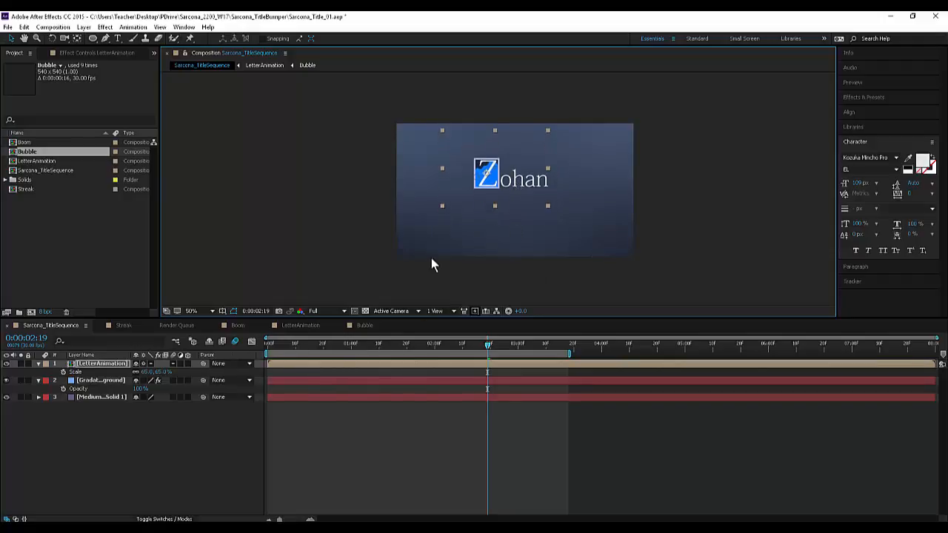
{"action": "left_click", "coordinate": [314, 350]}
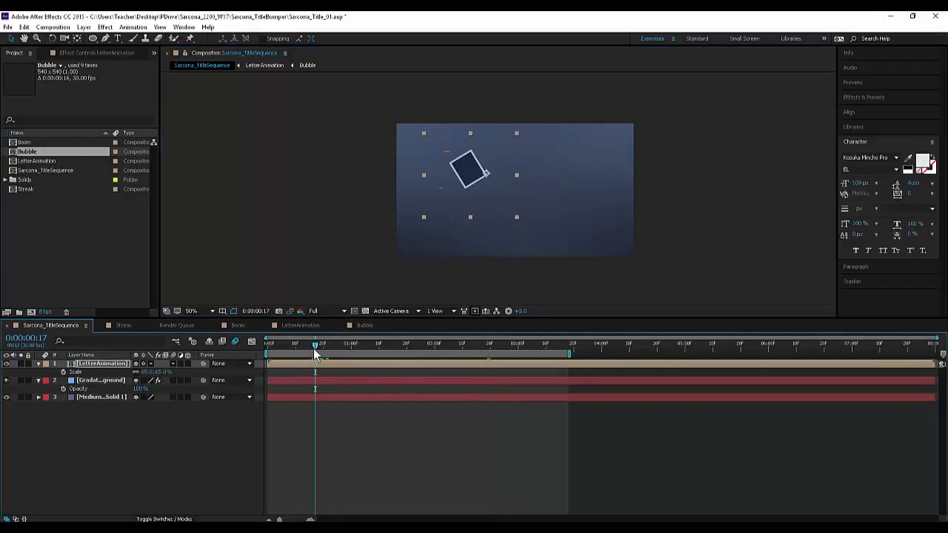
{"action": "left_click_drag", "start_coordinate": [315, 349], "coordinate": [507, 354]}
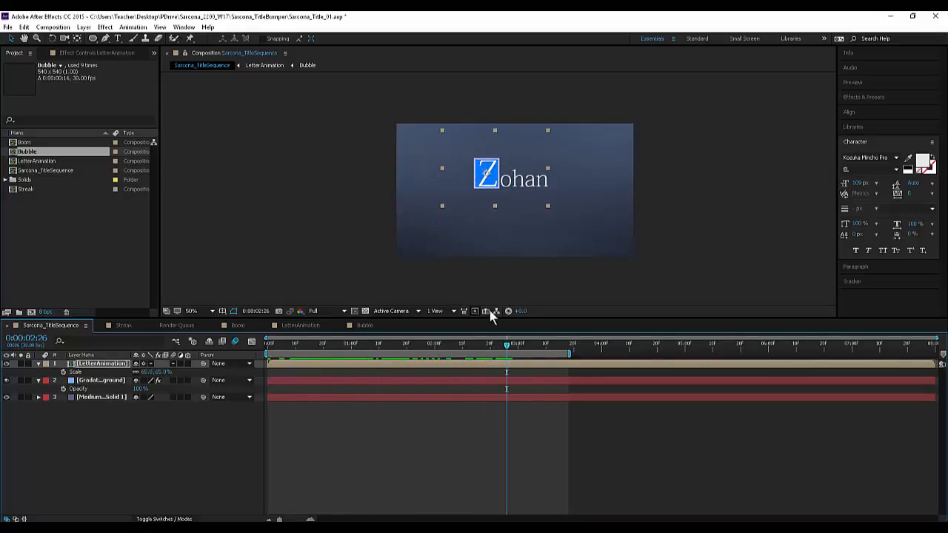
- Compare a lower and a raised placement of the LetterAnimation layer, scrubbing the animation to 0:00:03:06
{"action": "left_click_drag", "start_coordinate": [496, 188], "coordinate": [497, 209]}
{"action": "left_click_drag", "start_coordinate": [419, 346], "coordinate": [509, 347]}
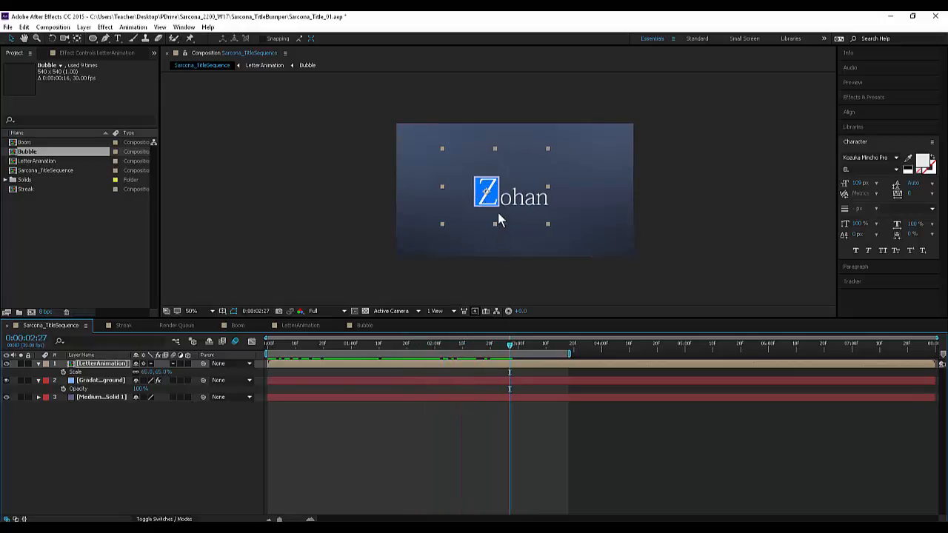
{"action": "left_click_drag", "start_coordinate": [499, 206], "coordinate": [504, 185]}
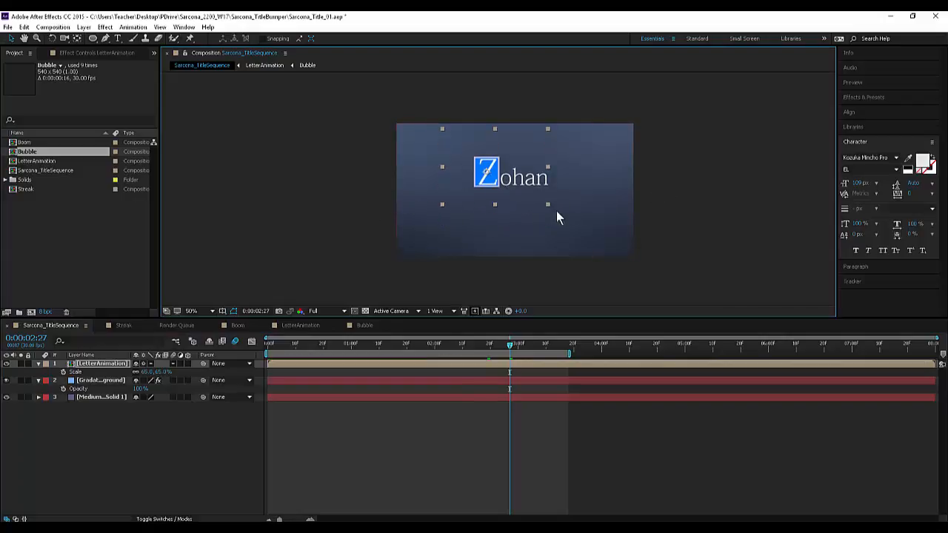
{"action": "left_click", "coordinate": [432, 345]}
{"action": "left_click_drag", "start_coordinate": [395, 354], "coordinate": [535, 341]}
- Lower the LetterAnimation layer to about the vertical middle of the frame, fine-tune its height, and deselect it
{"action": "left_click", "coordinate": [527, 183]}
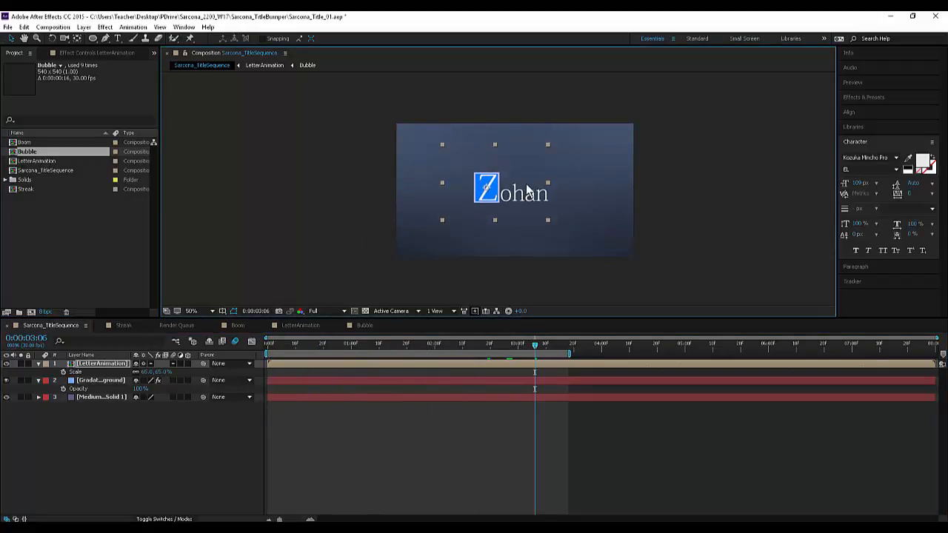
{"action": "scroll", "coordinate": [526, 184], "scroll_direction": "up", "scroll_amount": 2}
{"action": "scroll", "coordinate": [526, 189], "scroll_direction": "down", "scroll_amount": 2}
{"action": "left_click", "coordinate": [492, 456]}
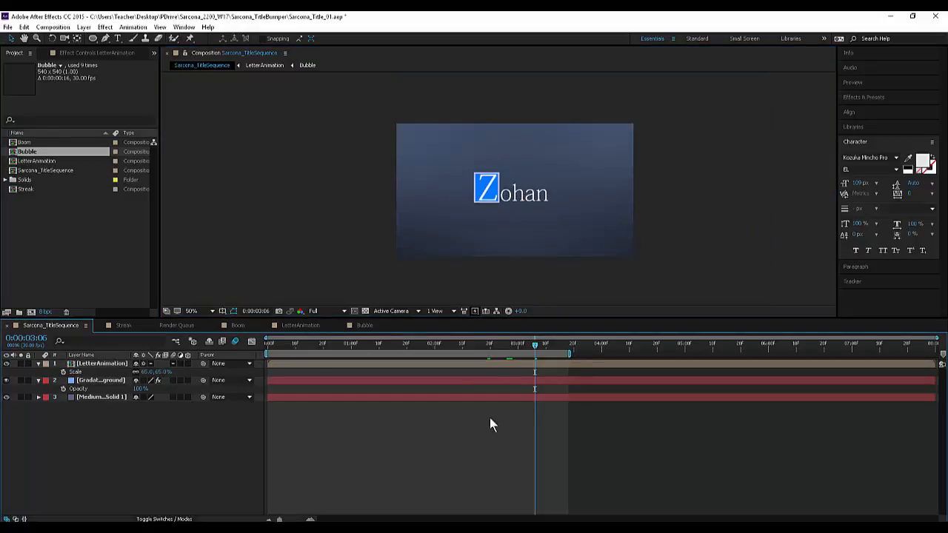
{"action": "left_click", "coordinate": [486, 191]}
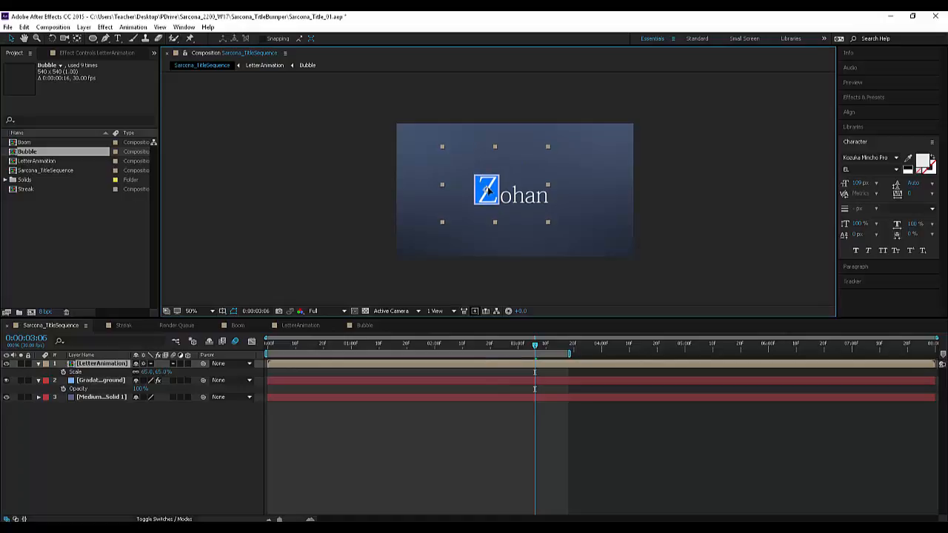
{"action": "left_click", "coordinate": [474, 430]}
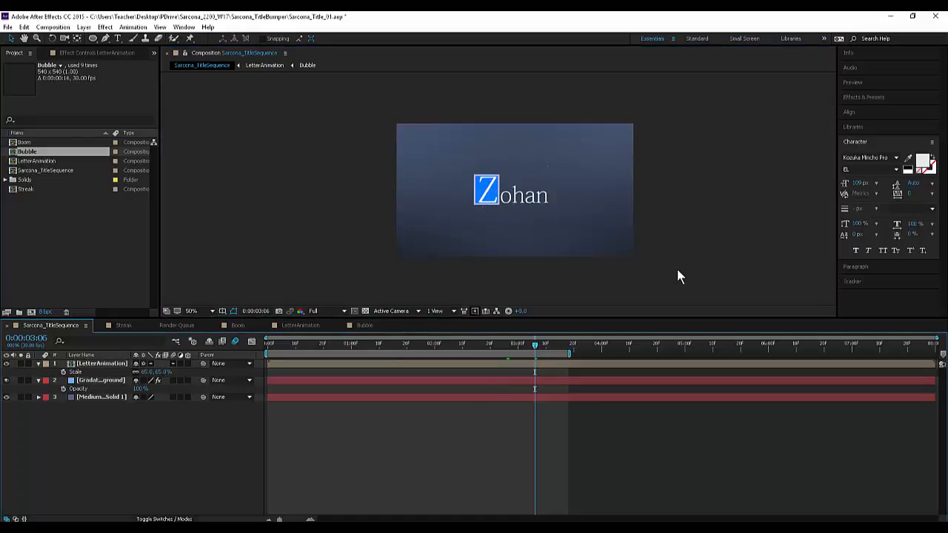
- Show the rulers around the title sequence composition view
{"action": "left_click", "coordinate": [222, 312]}
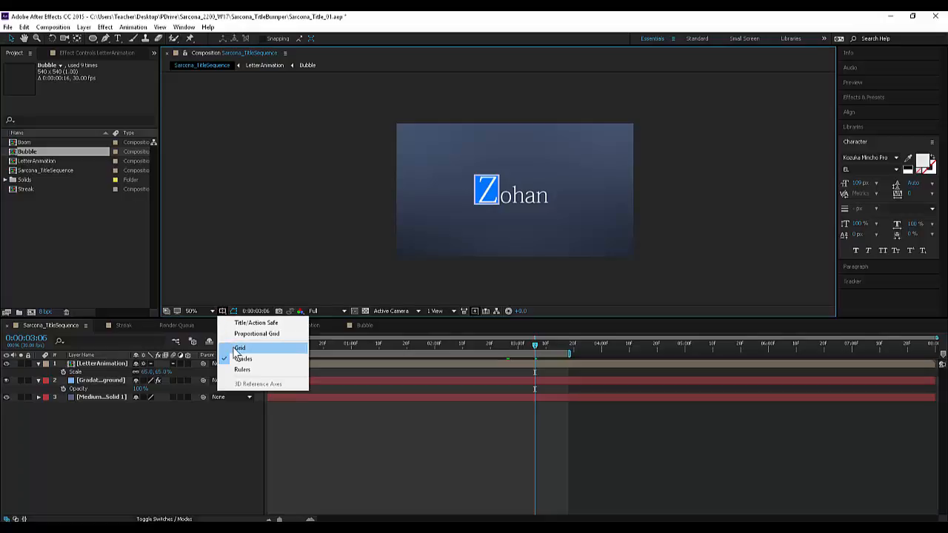
{"action": "left_click", "coordinate": [239, 370]}
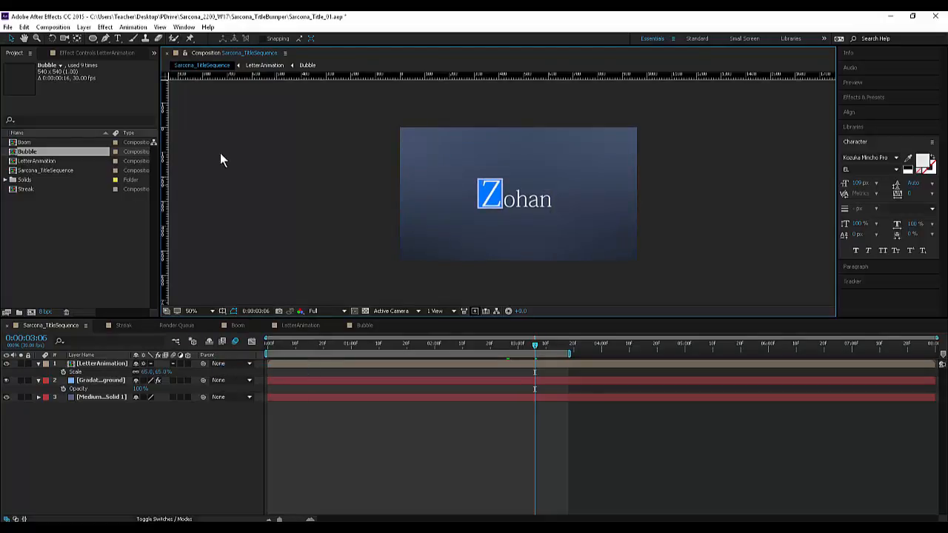
- Place a vertical and a horizontal guide through the composition's centre to check the title's alignment, and hide the guides
{"action": "scroll", "coordinate": [444, 132], "scroll_direction": "up", "scroll_amount": 1}
{"action": "scroll", "coordinate": [417, 138], "scroll_direction": "up", "scroll_amount": 1}
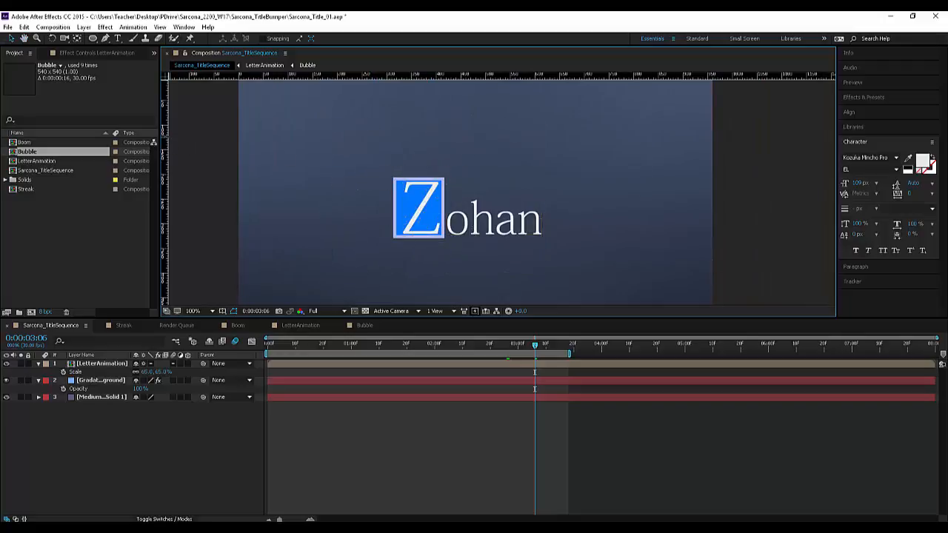
{"action": "left_click_drag", "start_coordinate": [166, 137], "coordinate": [477, 121]}
{"action": "left_click_drag", "start_coordinate": [474, 74], "coordinate": [487, 217]}
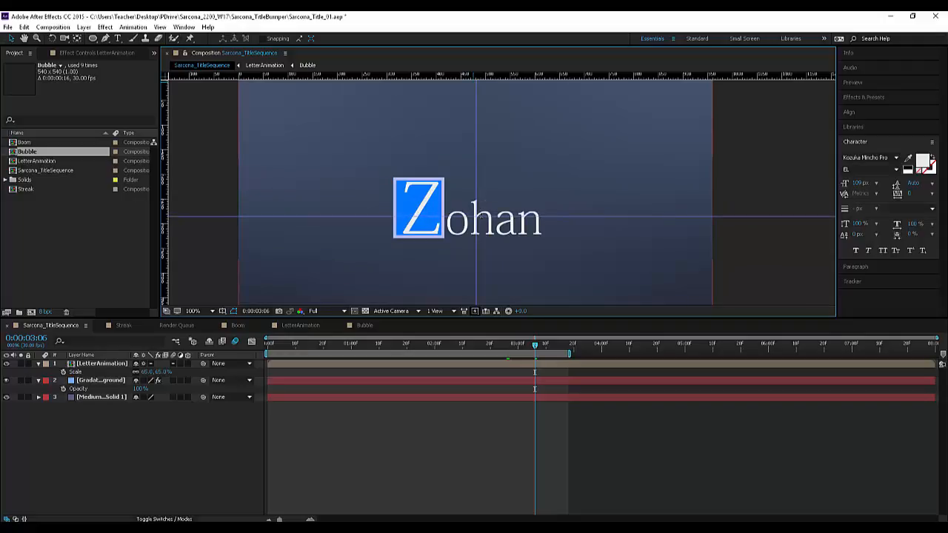
{"action": "scroll", "coordinate": [482, 212], "scroll_direction": "down", "scroll_amount": 2}
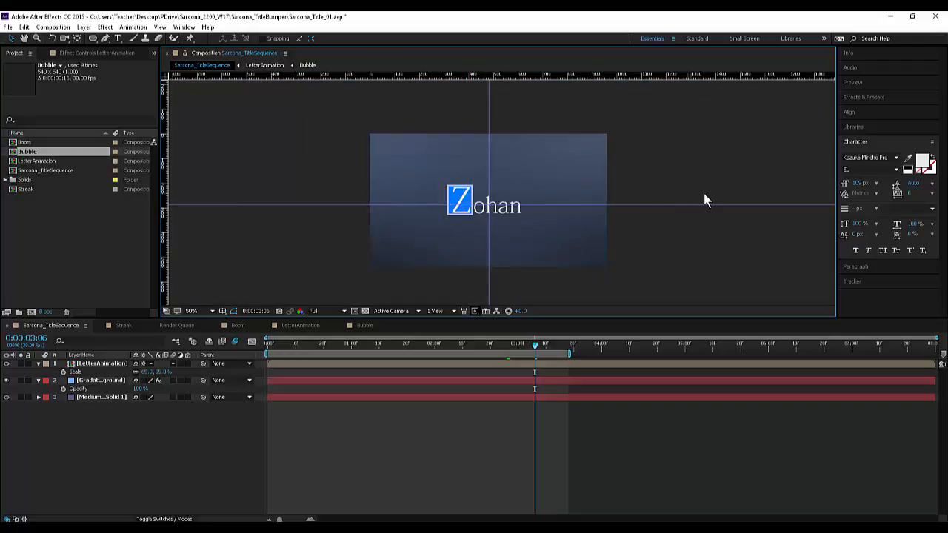
{"action": "key", "text": "ctrl+semicolon"}
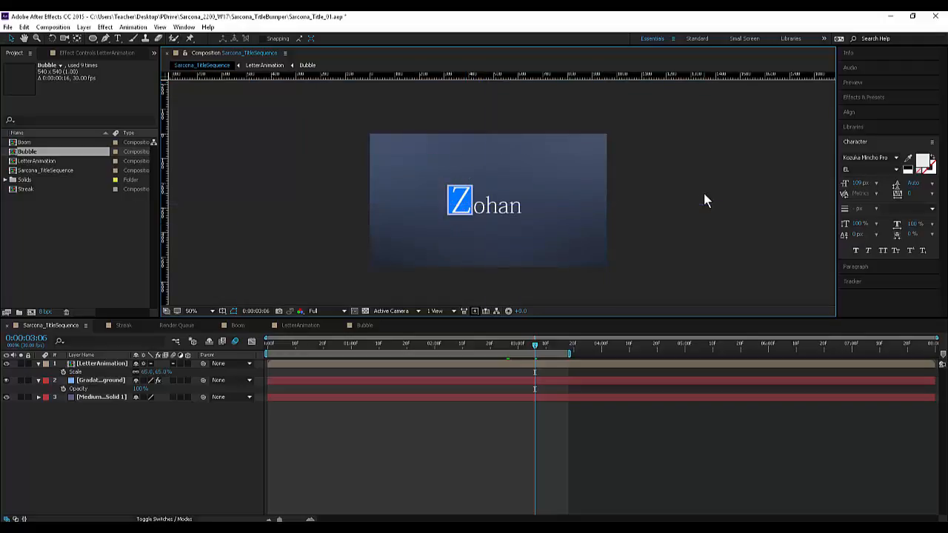
- Extend the work area to about 7 seconds and keyframe LetterAnimation's position rising from 364, 268 to 364, 186 at 0:00:03:20
{"action": "left_click", "coordinate": [113, 365]}
{"action": "key", "text": "p"}
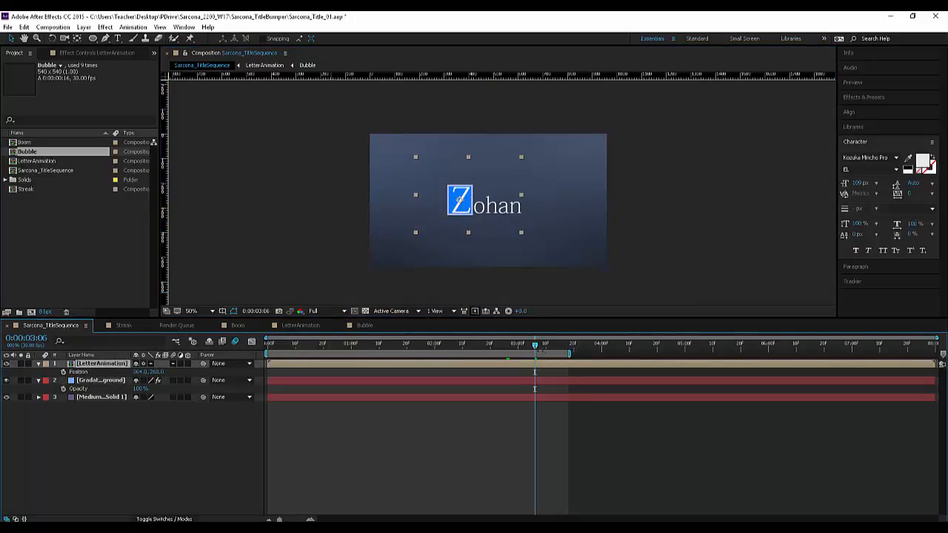
{"action": "left_click_drag", "start_coordinate": [570, 353], "coordinate": [847, 353]}
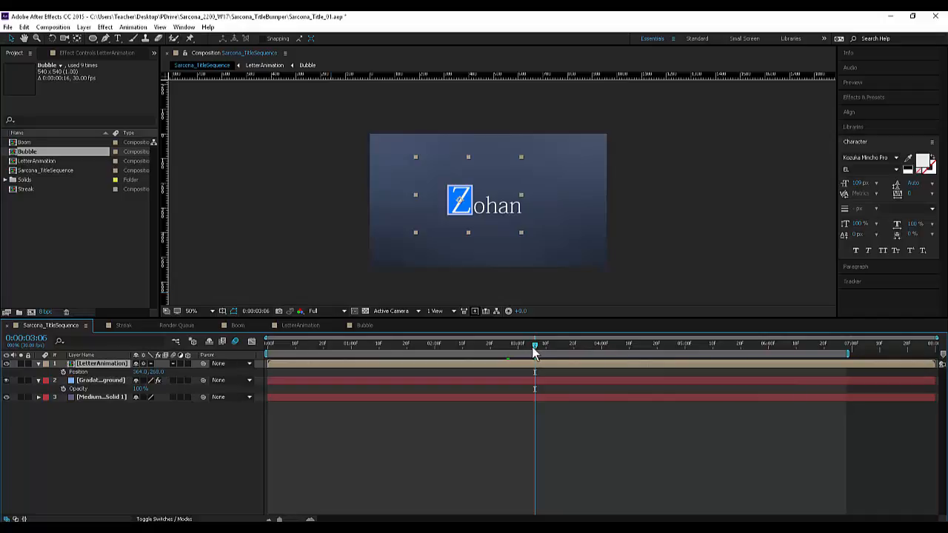
{"action": "left_click_drag", "start_coordinate": [534, 348], "coordinate": [574, 347]}
{"action": "left_click", "coordinate": [64, 372]}
{"action": "left_click_drag", "start_coordinate": [480, 218], "coordinate": [480, 199]}
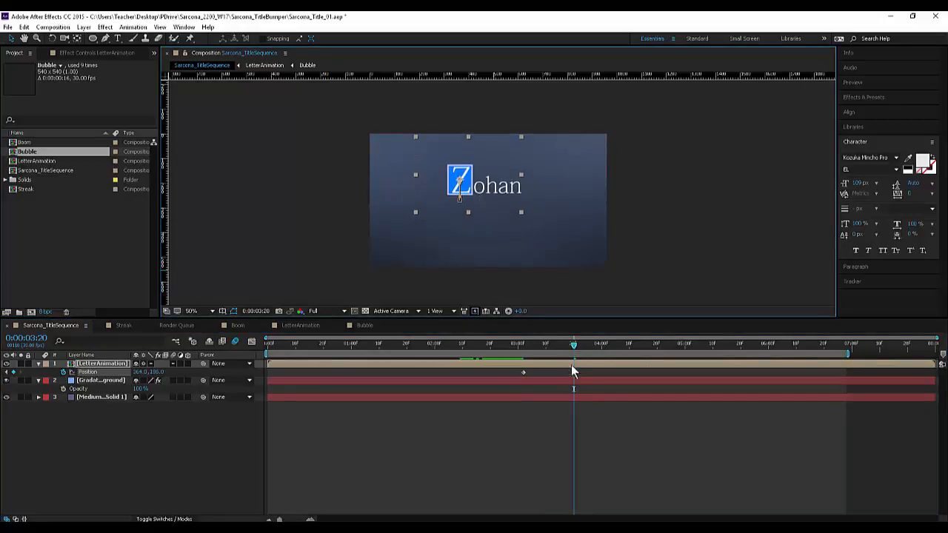
- Apply Easy Ease to both LetterAnimation position keyframes and reshape the speed graph to start fast and slow down
{"action": "right_click", "coordinate": [523, 375]}
{"action": "mouse_move", "coordinate": [616, 498]}
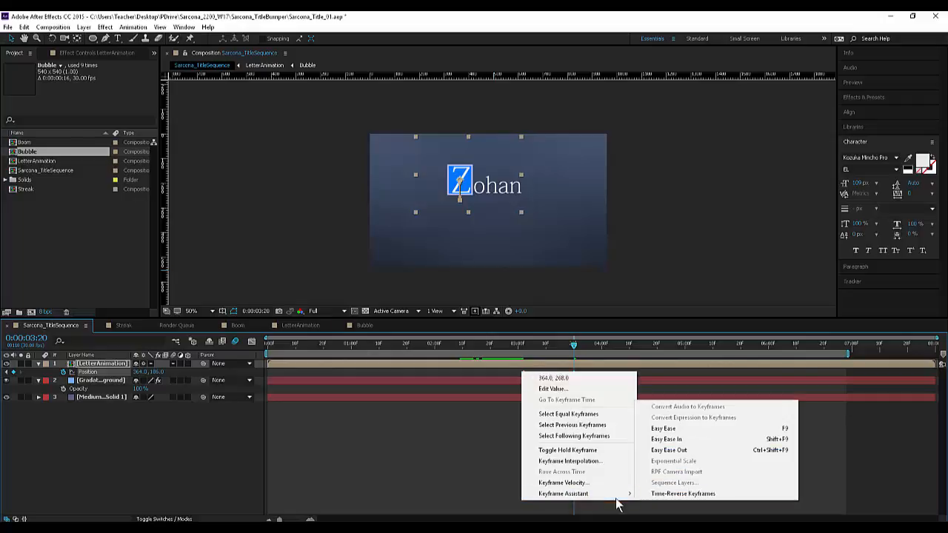
{"action": "key", "text": "Return"}
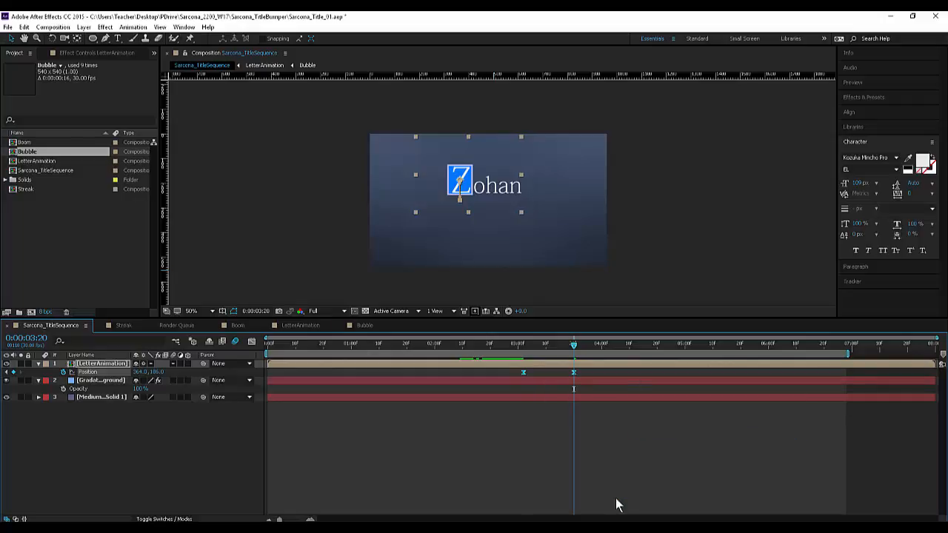
{"action": "key", "text": "shift+F3"}
{"action": "mouse_move", "coordinate": [494, 478]}
{"action": "left_mouse_down"}
{"action": "mouse_move", "coordinate": [542, 498]}
{"action": "mouse_move", "coordinate": [525, 489]}
{"action": "mouse_move", "coordinate": [548, 490]}
{"action": "left_mouse_up"}
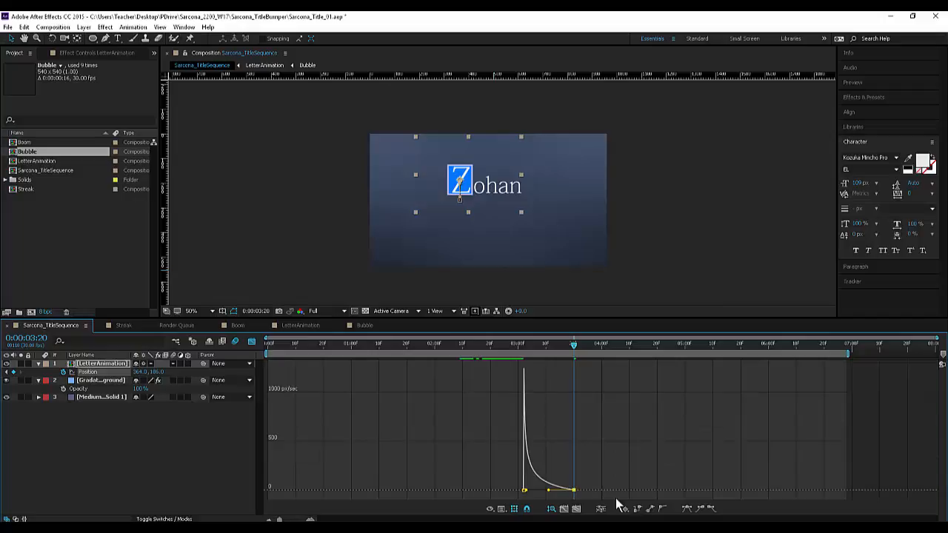
{"action": "key", "text": "shift+F3"}
- Shorten the title's rise by moving its last position keyframe to about 0:00:03:14, previewing the motion before and after
{"action": "left_click", "coordinate": [501, 345]}
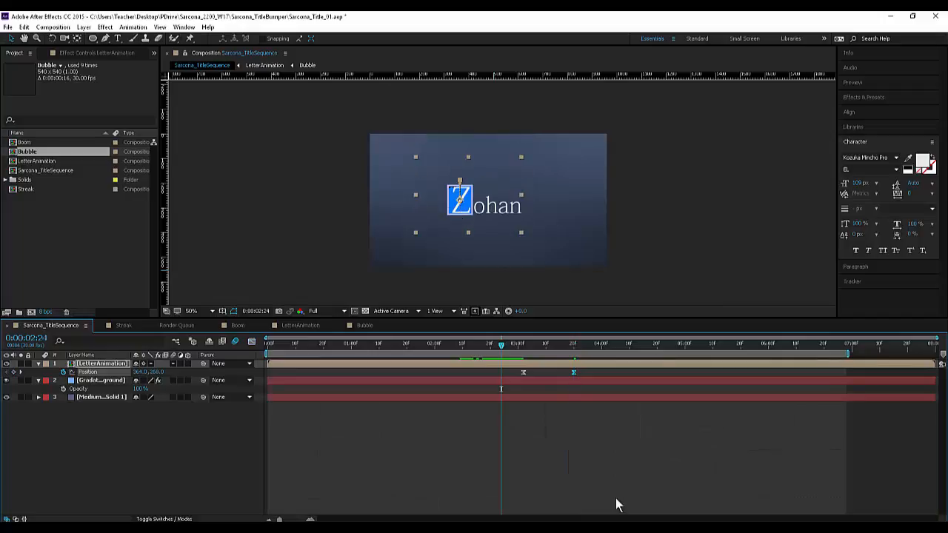
{"action": "key", "text": "space"}
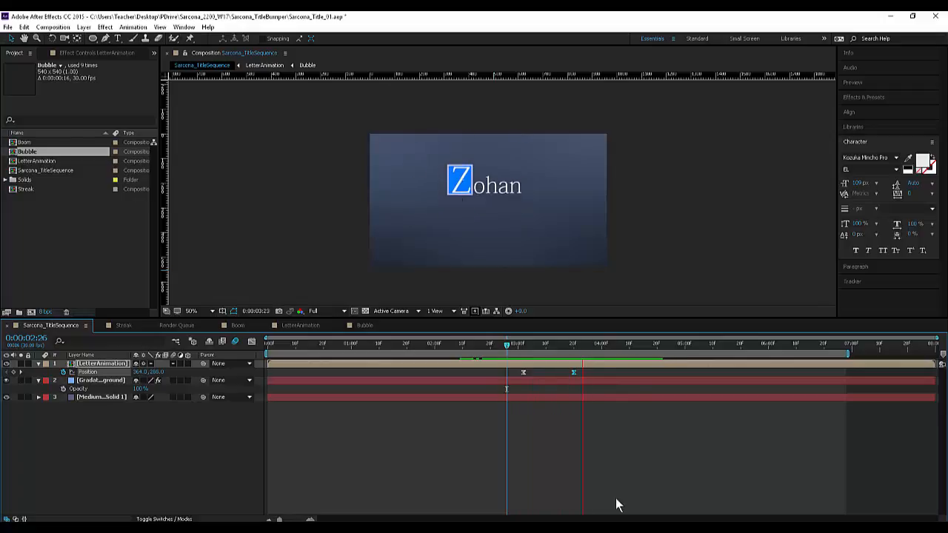
{"action": "left_click_drag", "start_coordinate": [574, 373], "coordinate": [557, 372]}
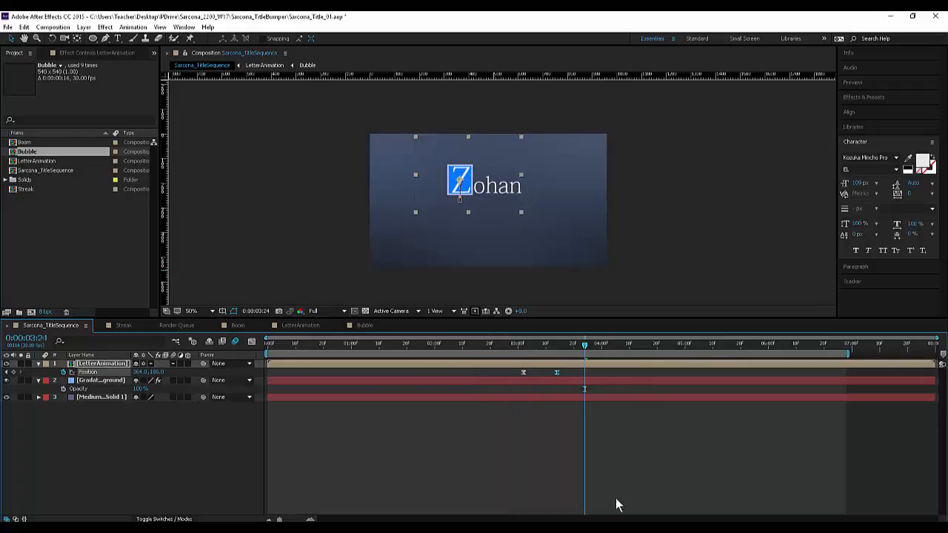
{"action": "left_click", "coordinate": [491, 345]}
{"action": "key", "text": "space"}
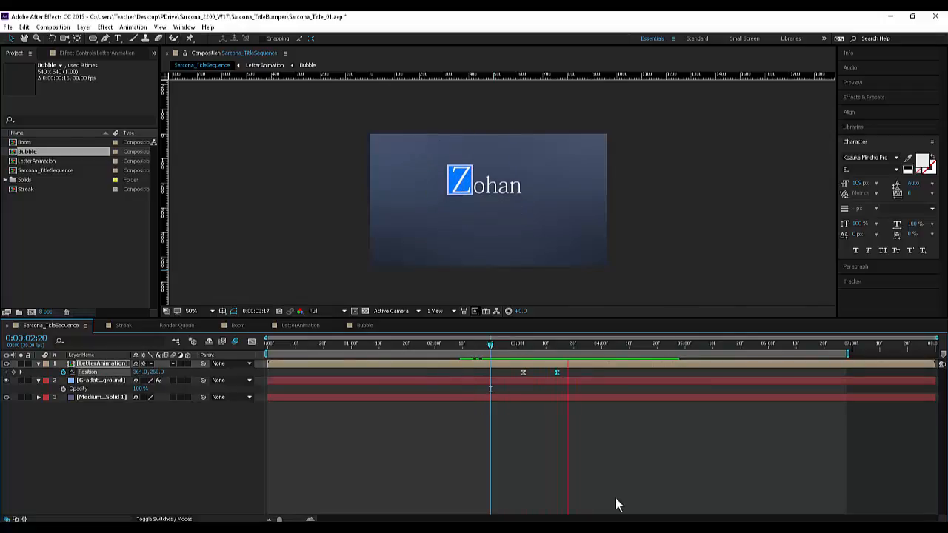
{"action": "left_click", "coordinate": [495, 345]}
{"action": "key", "text": "space"}
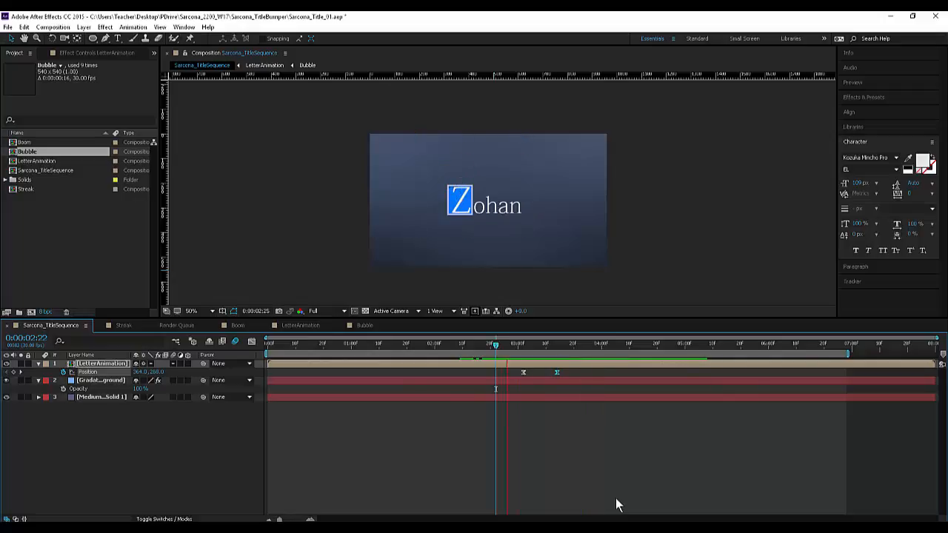
{"action": "key", "text": "space"}
- Shift both LetterAnimation position keyframes together so the rise starts at 0:00:03:06, and preview the result
{"action": "left_click", "coordinate": [524, 372], "text": "shift"}
{"action": "left_click_drag", "start_coordinate": [523, 372], "coordinate": [535, 373]}
{"action": "key", "text": "space"}
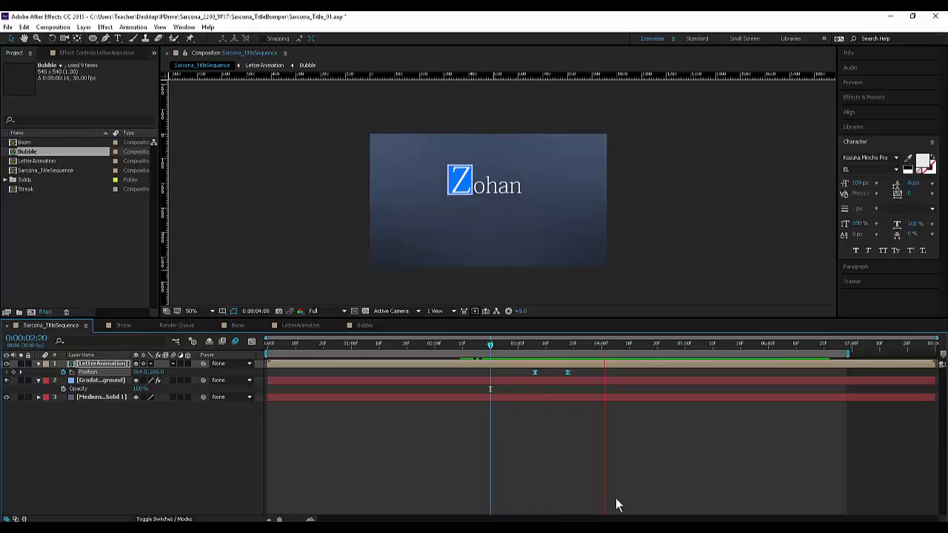
{"action": "key", "text": "space"}
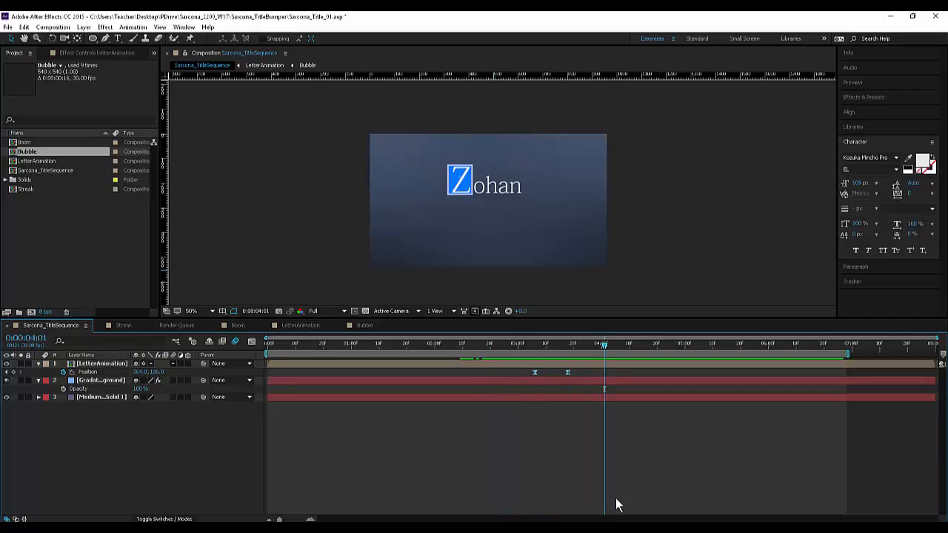
- Draw a straight horizontal orange line with the Pen tool across the full composition below the title, with a 12 px stroke
{"action": "left_click", "coordinate": [92, 38]}
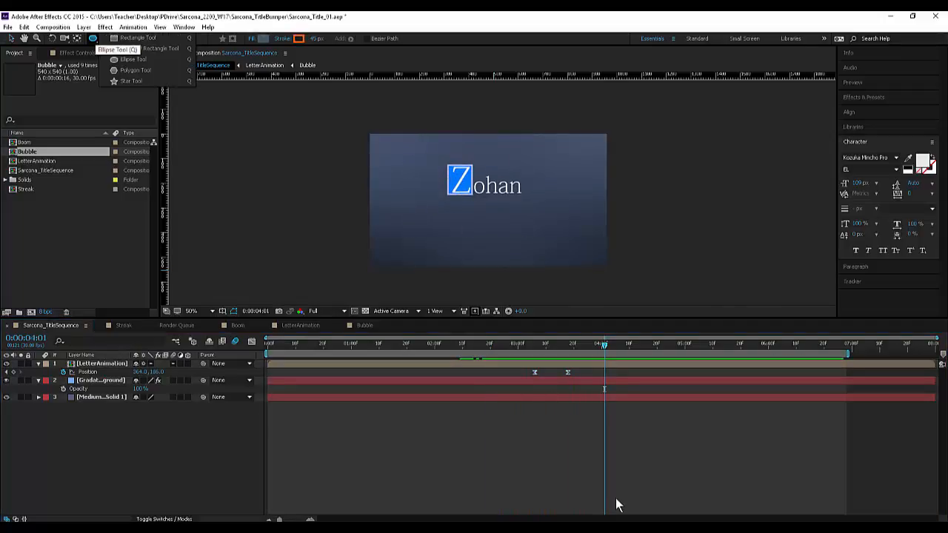
{"action": "left_click", "coordinate": [93, 38]}
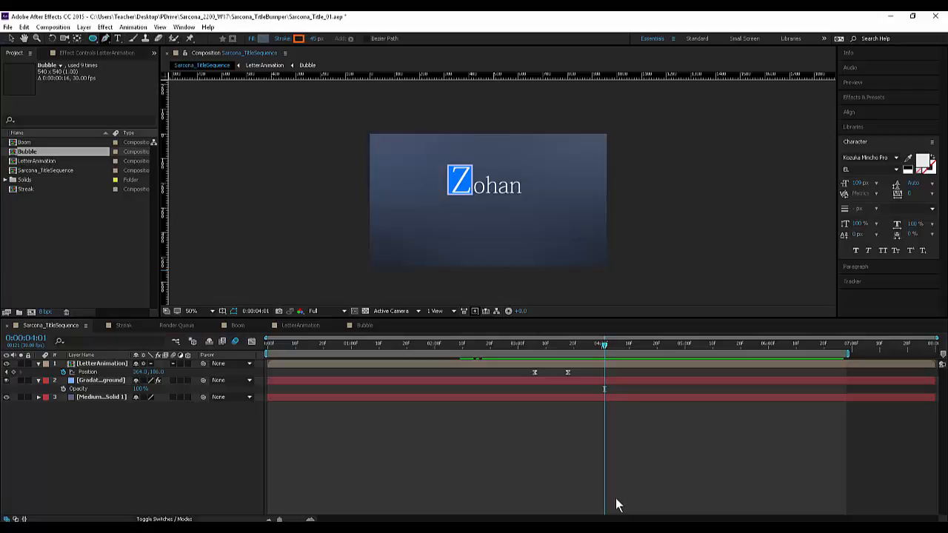
{"action": "key", "text": "g"}
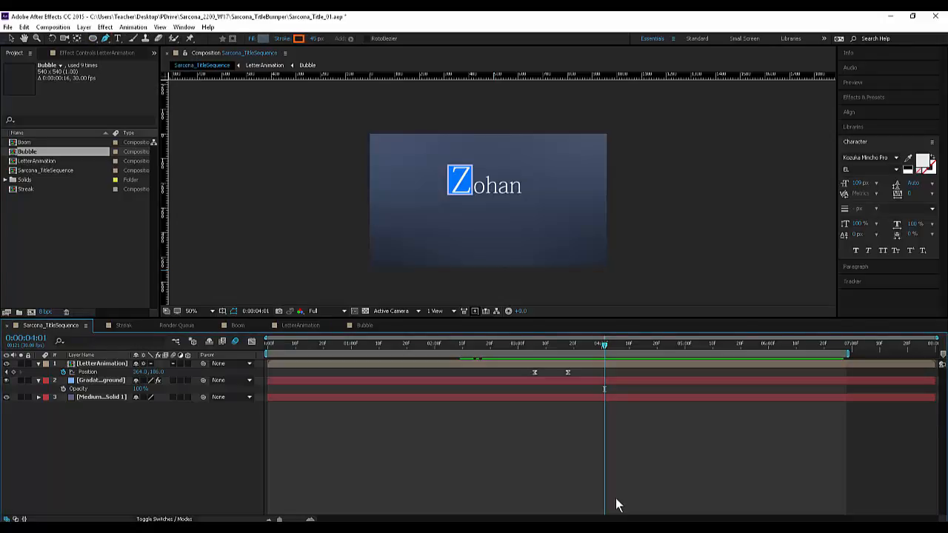
{"action": "left_click", "coordinate": [358, 203]}
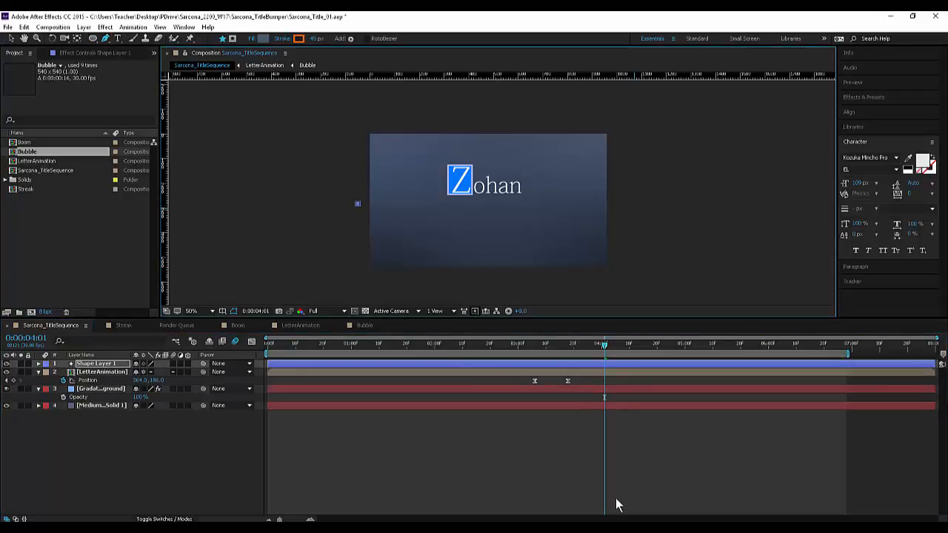
{"action": "left_click", "coordinate": [635, 203]}
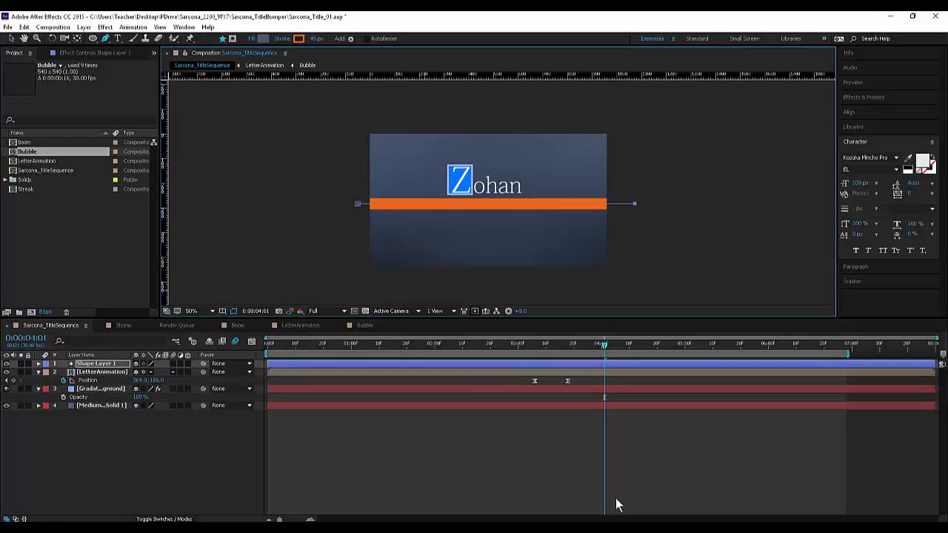
{"action": "left_click_drag", "start_coordinate": [316, 38], "coordinate": [304, 39]}
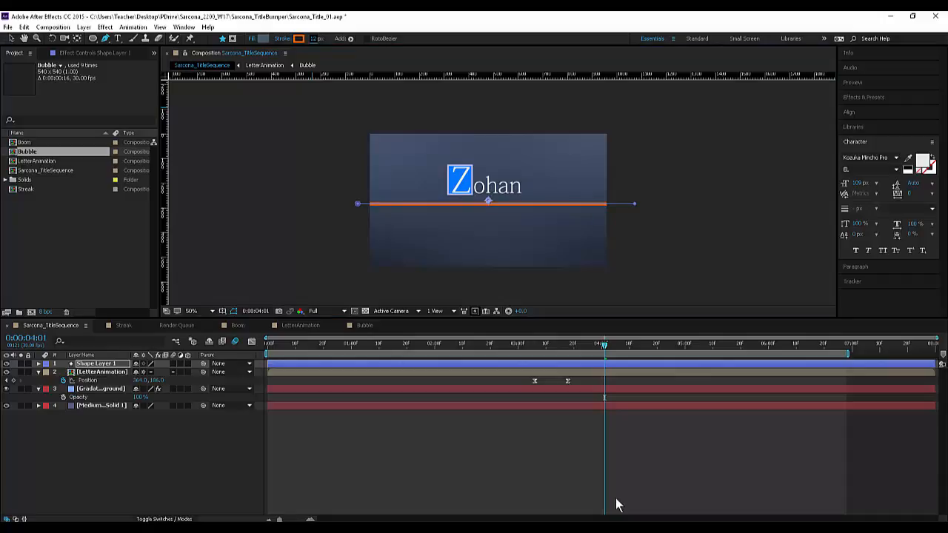
{"action": "key", "text": "v"}
{"action": "left_click", "coordinate": [617, 505]}
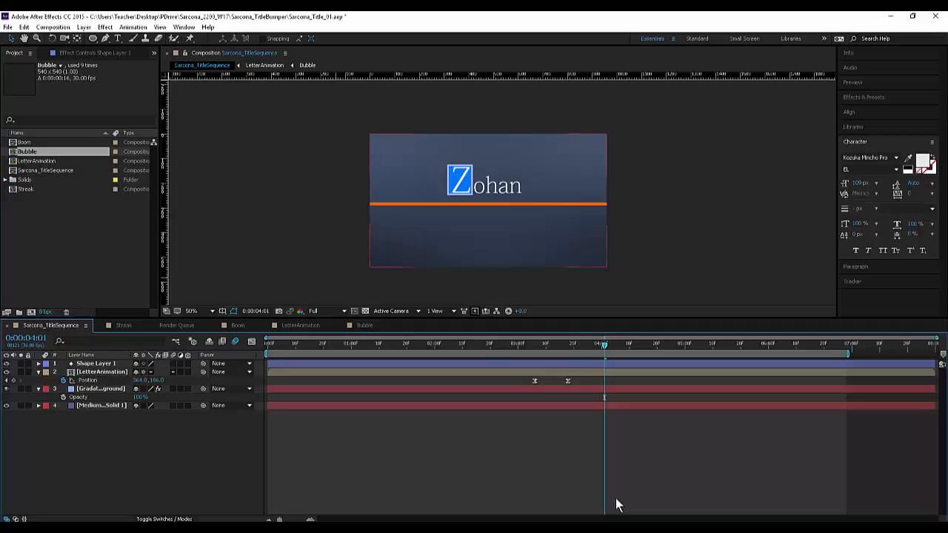
- Reveal Shape Layer 1's scale and move the layer's anchor point to the left end of the line
{"action": "left_click", "coordinate": [96, 364]}
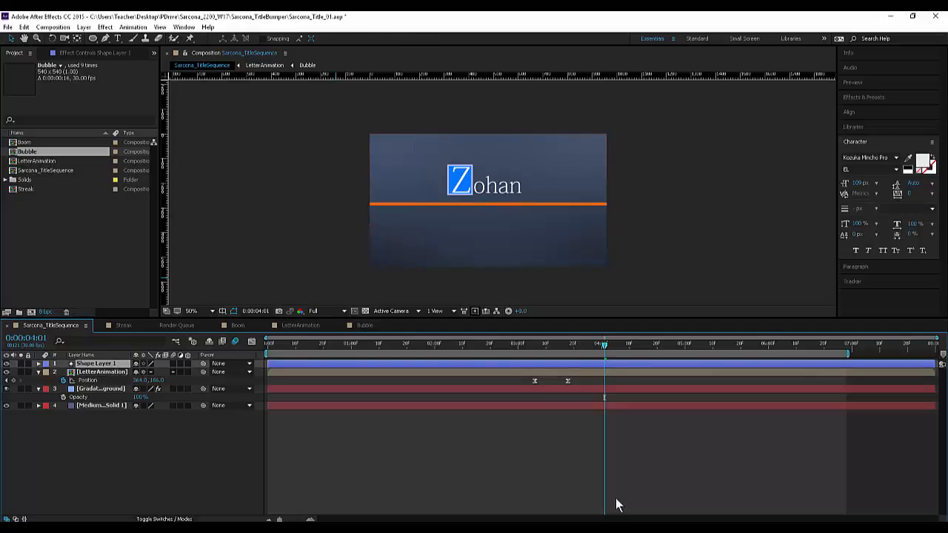
{"action": "key", "text": "s"}
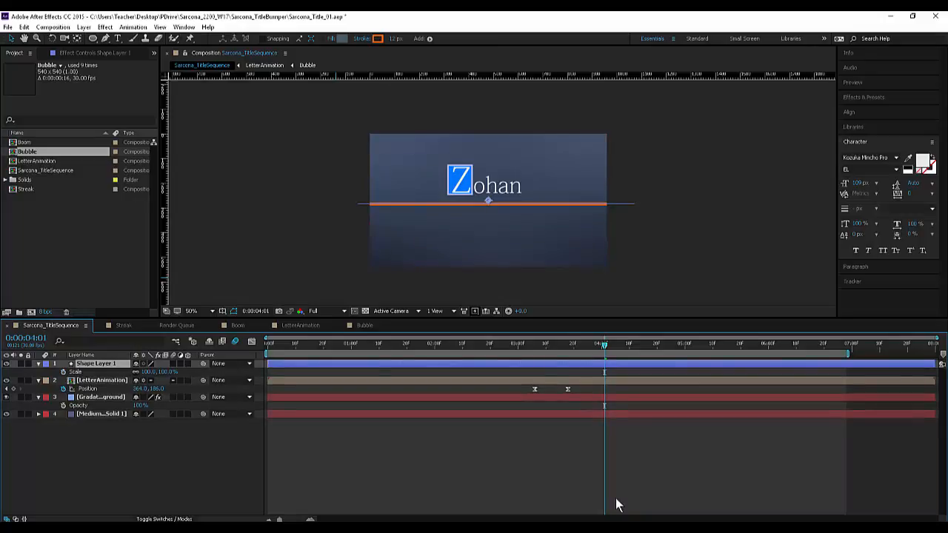
{"action": "key", "text": "y"}
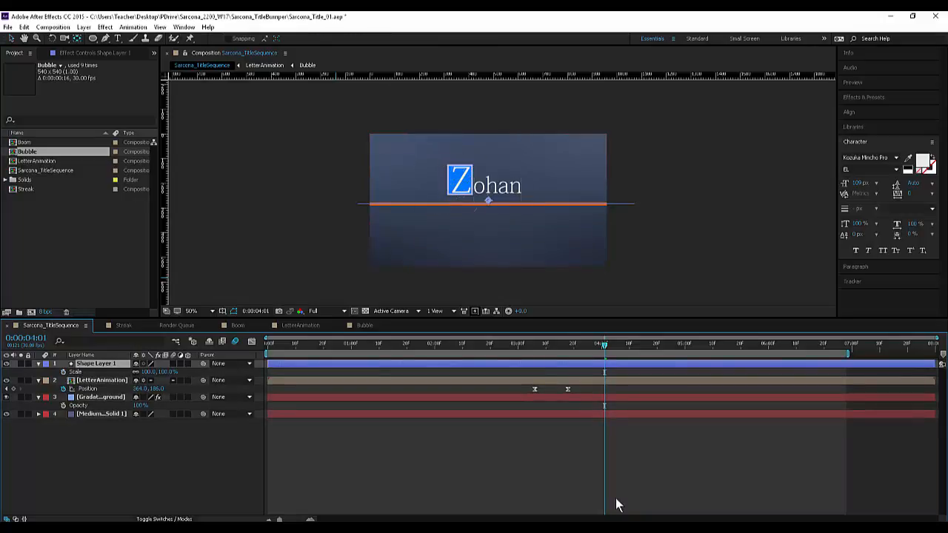
{"action": "left_click_drag", "start_coordinate": [488, 200], "coordinate": [359, 204]}
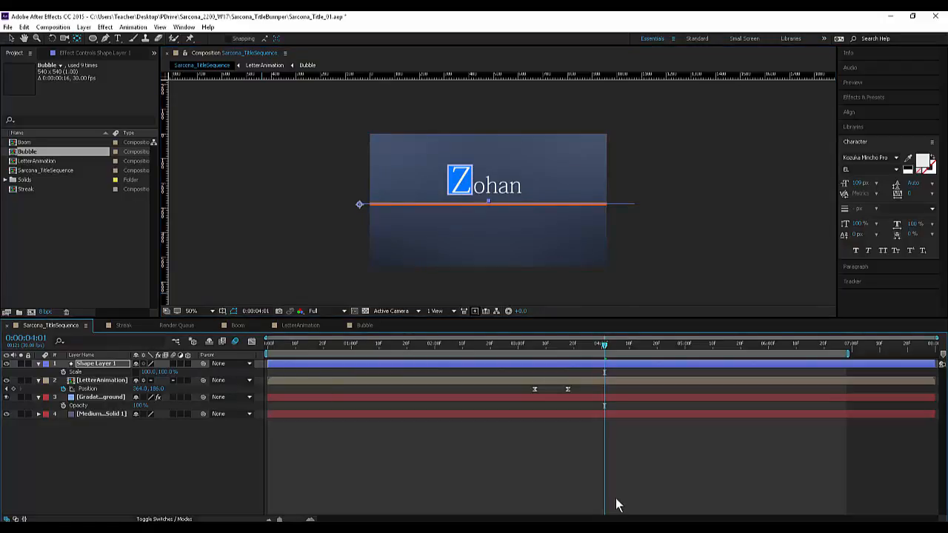
- Unlink Shape Layer 1's scale and keyframe its horizontal scale growing from 2% at 0:00:03:06 to 93% at 0:00:03:18
{"action": "left_click", "coordinate": [136, 372]}
{"action": "left_click_drag", "start_coordinate": [149, 372], "coordinate": [102, 372]}
{"action": "key", "text": "ctrl+z"}
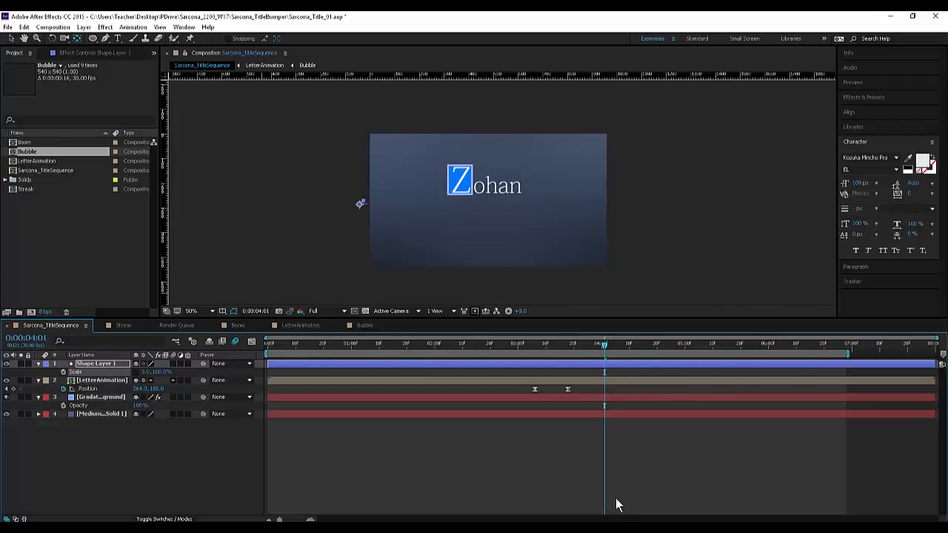
{"action": "key", "text": "j"}
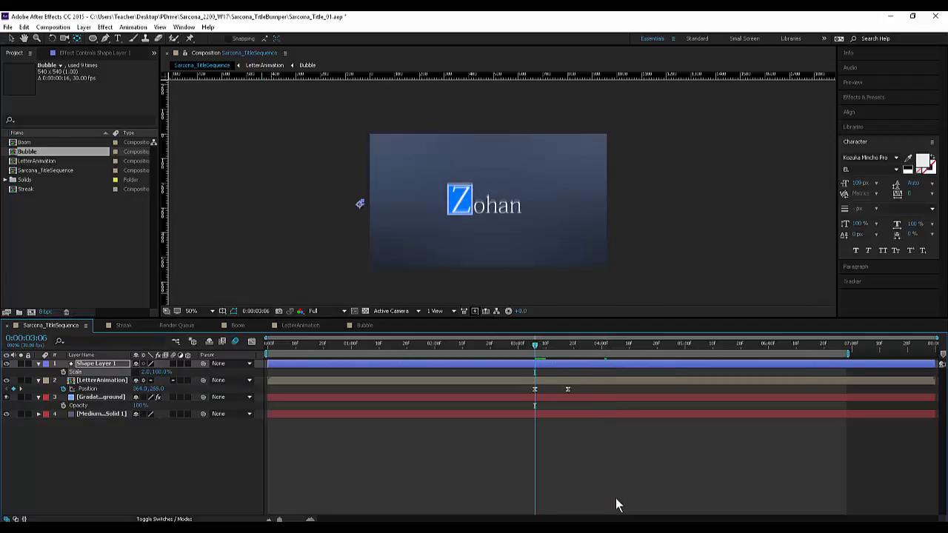
{"action": "key", "text": "alt+shift+s"}
{"action": "key", "text": "k"}
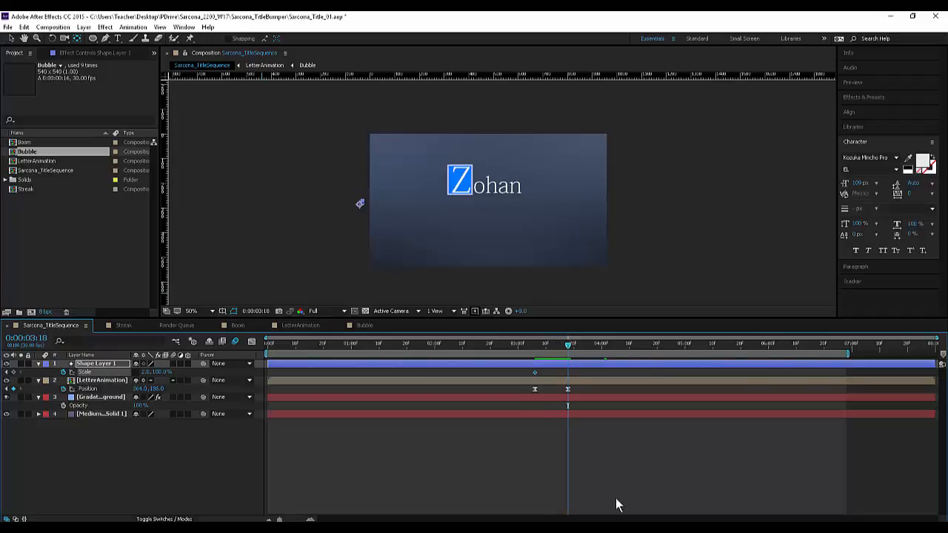
{"action": "left_click_drag", "start_coordinate": [145, 372], "coordinate": [191, 372]}
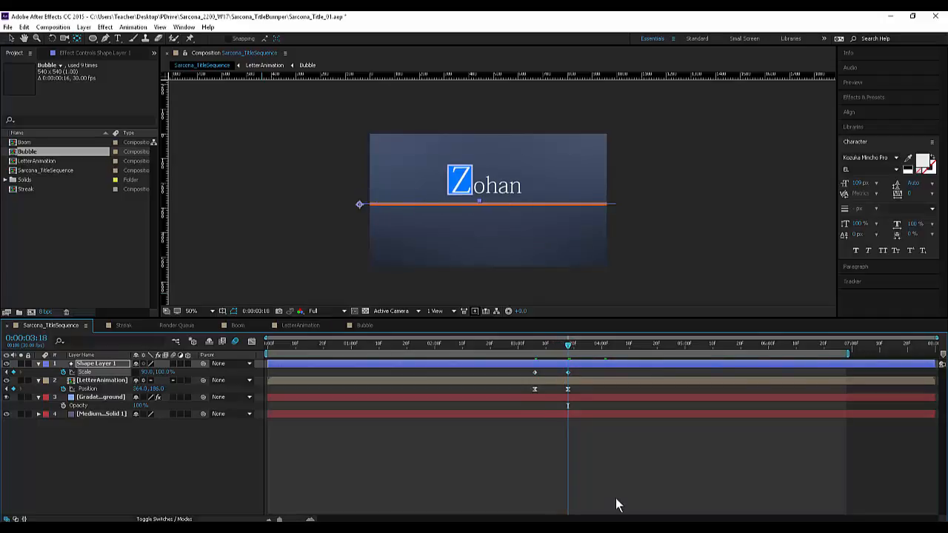
- Step back and forth frame by frame around the scale keyframes to check the line's growth against the title's rise
{"action": "key", "text": "Page_Up"}
{"action": "key", "text": "Page_Up"}
{"action": "key", "text": "Page_Up"}
{"action": "key", "text": "Page_Up"}
{"action": "key", "text": "Page_Up"}
{"action": "key", "text": "Page_Up"}
{"action": "key", "text": "Page_Up"}
{"action": "key", "text": "Page_Up"}
{"action": "key", "text": "Page_Up"}
{"action": "key", "text": "Page_Up"}
{"action": "key", "text": "Page_Up"}
{"action": "key", "text": "Page_Up"}
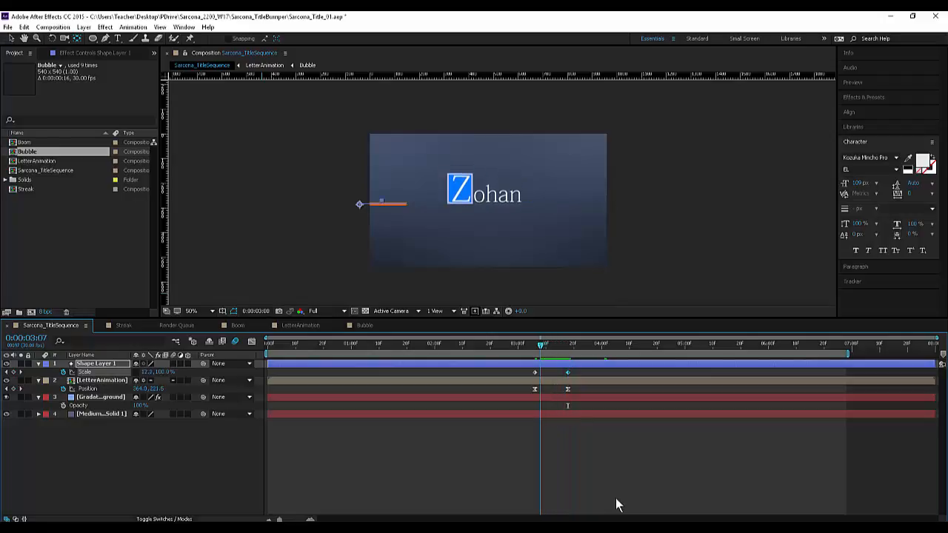
{"action": "key", "text": "Page_Down"}
{"action": "key", "text": "Page_Down"}
{"action": "key", "text": "Page_Down"}
{"action": "key", "text": "Page_Down"}
{"action": "key", "text": "Page_Down"}
{"action": "key", "text": "Page_Down"}
{"action": "key", "text": "Page_Down"}
{"action": "key", "text": "Page_Down"}
{"action": "key", "text": "Page_Down"}
{"action": "key", "text": "Page_Down"}
{"action": "key", "text": "Page_Down"}
{"action": "key", "text": "Page_Down"}
{"action": "key", "text": "Page_Down"}
{"action": "key", "text": "Page_Down"}
{"action": "key", "text": "Page_Down"}
{"action": "key", "text": "Page_Down"}
{"action": "key", "text": "Page_Down"}
{"action": "key", "text": "Page_Down"}
{"action": "key", "text": "Page_Down"}
{"action": "key", "text": "Page_Down"}
{"action": "key", "text": "Page_Up"}
{"action": "key", "text": "Page_Up"}
{"action": "key", "text": "Page_Up"}
{"action": "key", "text": "Page_Up"}
{"action": "key", "text": "Page_Up"}
{"action": "key", "text": "Page_Up"}
{"action": "key", "text": "Page_Up"}
{"action": "key", "text": "Page_Up"}
{"action": "key", "text": "Page_Up"}
{"action": "key", "text": "Page_Up"}
{"action": "key", "text": "Page_Up"}
{"action": "key", "text": "Page_Up"}
{"action": "key", "text": "Page_Up"}
{"action": "key", "text": "Page_Up"}
{"action": "key", "text": "Page_Up"}
{"action": "key", "text": "Page_Up"}
{"action": "key", "text": "Page_Up"}
{"action": "key", "text": "Page_Up"}
{"action": "key", "text": "Page_Up"}
{"action": "key", "text": "Page_Up"}
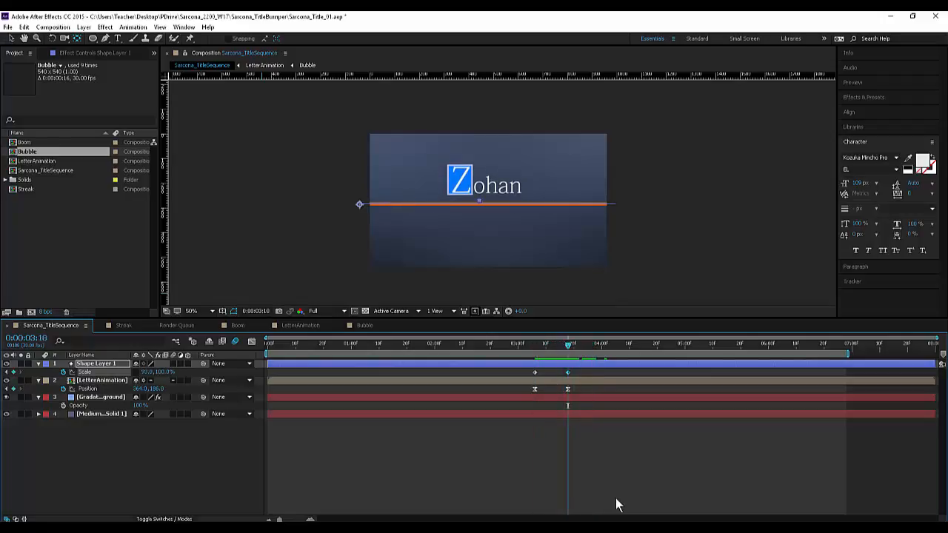
{"action": "key", "text": "Page_Down"}
{"action": "key", "text": "Page_Down"}
{"action": "key", "text": "Page_Down"}
{"action": "key", "text": "Page_Down"}
{"action": "key", "text": "Page_Down"}
{"action": "key", "text": "Page_Down"}
{"action": "key", "text": "Page_Down"}
{"action": "key", "text": "Page_Down"}
{"action": "key", "text": "Page_Down"}
{"action": "key", "text": "Page_Down"}
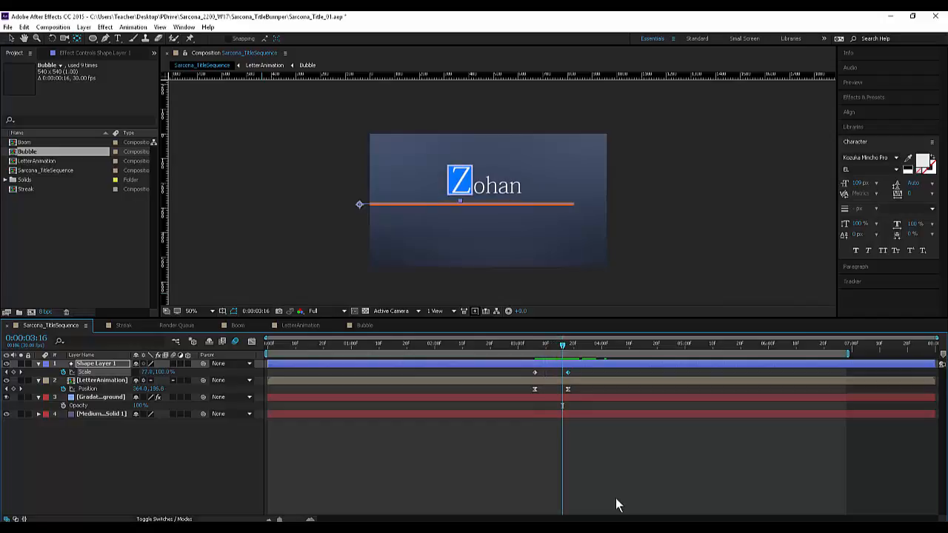
- Apply Easy Ease to Shape Layer 1's scale keyframes
{"action": "right_click", "coordinate": [535, 373]}
{"action": "mouse_move", "coordinate": [593, 493]}
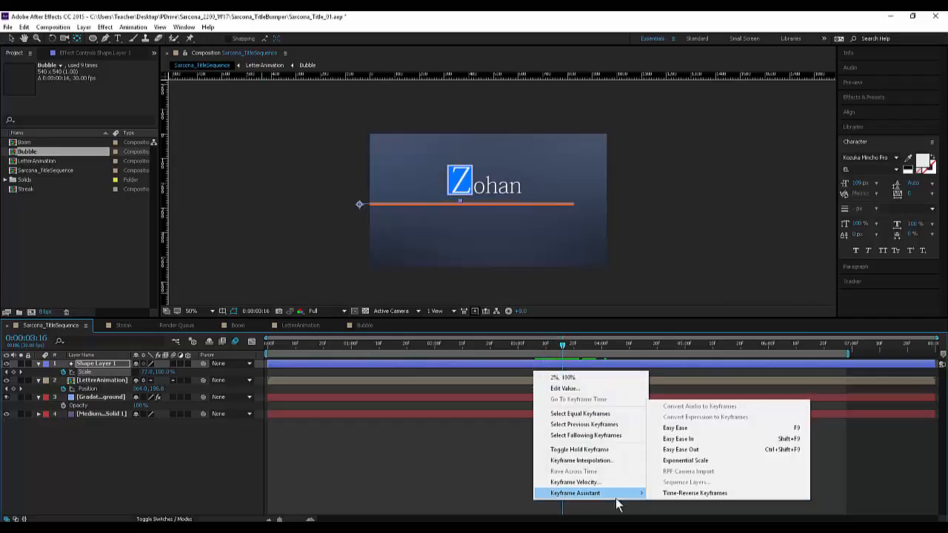
{"action": "left_click", "coordinate": [676, 428]}
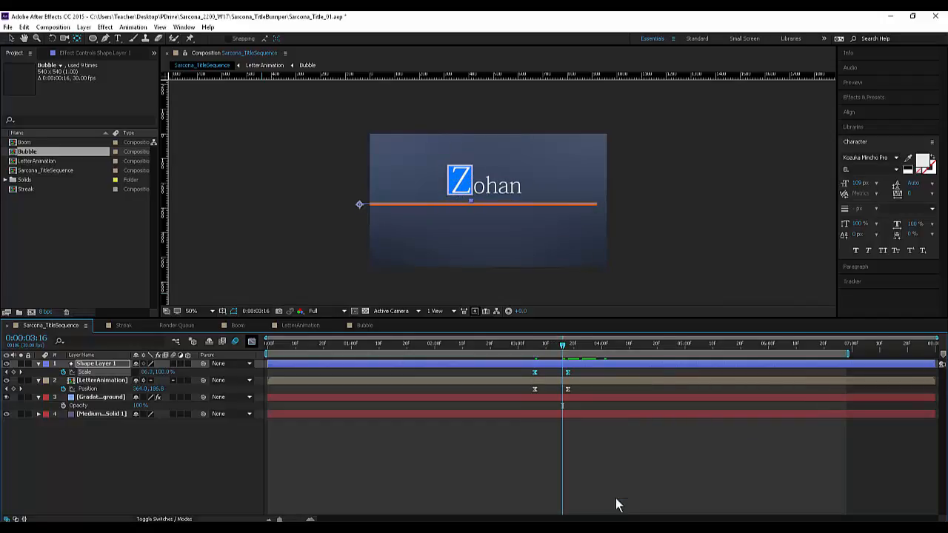
- Shape Shape Layer 1's scale speed curve so the line's growth peaks shortly before the last keyframe, and preview the animation
{"action": "left_click", "coordinate": [252, 342]}
{"action": "left_click", "coordinate": [577, 509]}
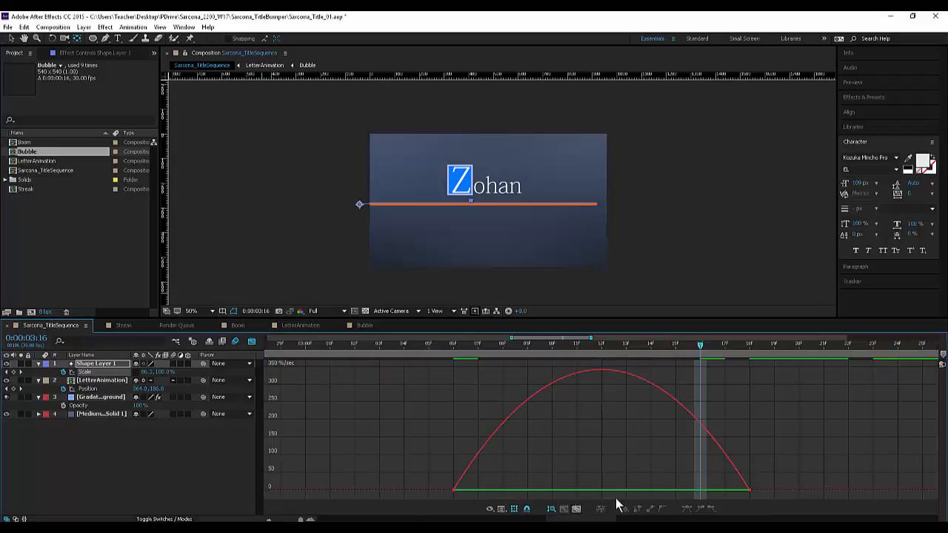
{"action": "left_click_drag", "start_coordinate": [502, 490], "coordinate": [532, 490]}
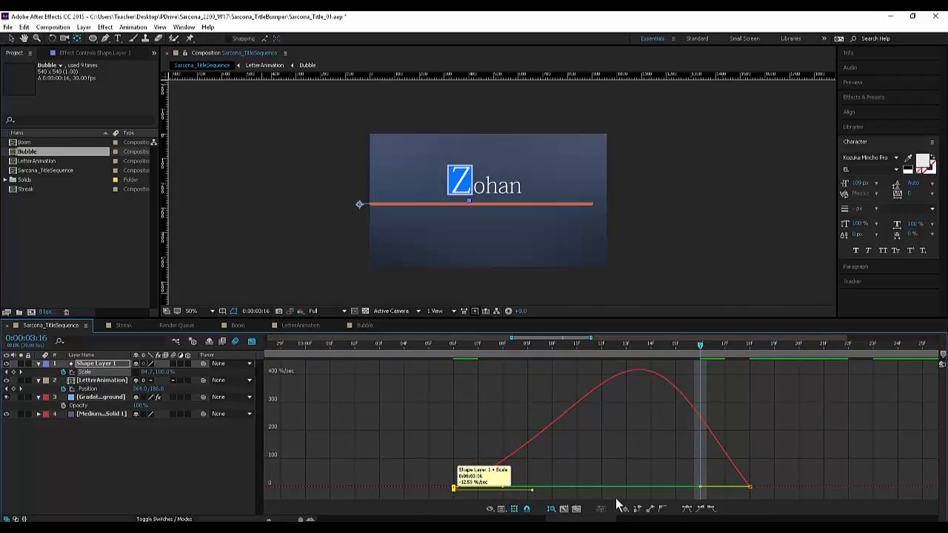
{"action": "left_click_drag", "start_coordinate": [454, 489], "coordinate": [453, 487]}
{"action": "left_click", "coordinate": [750, 490]}
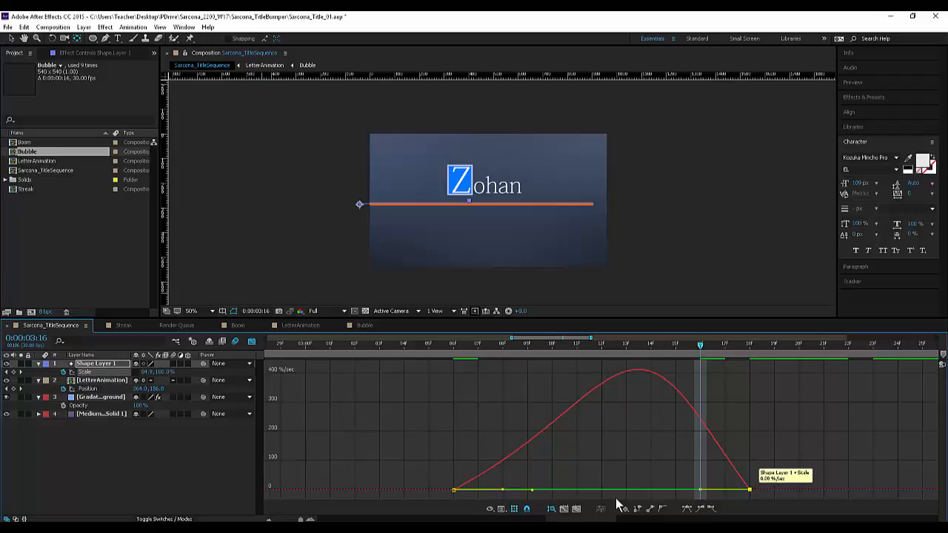
{"action": "mouse_move", "coordinate": [765, 498]}
{"action": "left_mouse_down"}
{"action": "mouse_move", "coordinate": [735, 481]}
{"action": "mouse_move", "coordinate": [714, 490]}
{"action": "mouse_move", "coordinate": [729, 490]}
{"action": "left_mouse_up"}
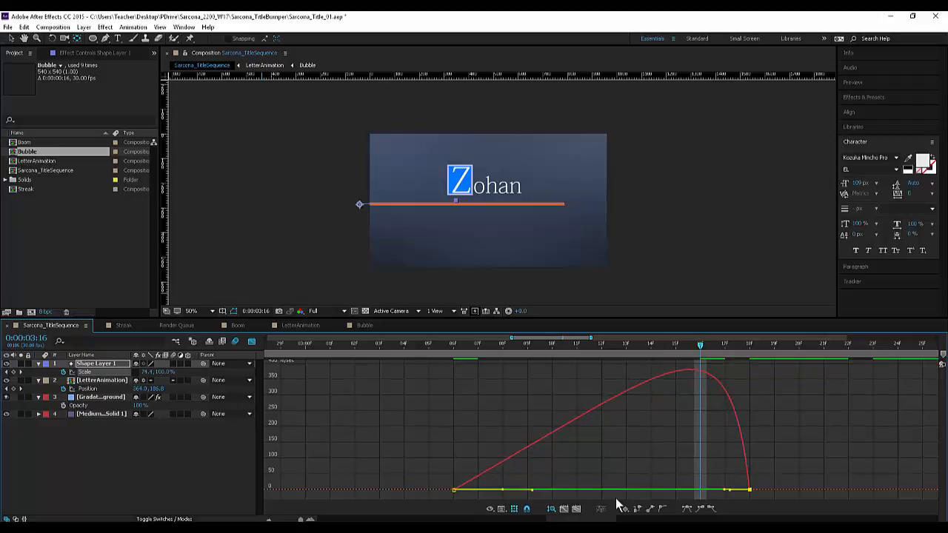
{"action": "key", "text": "shift+F3"}
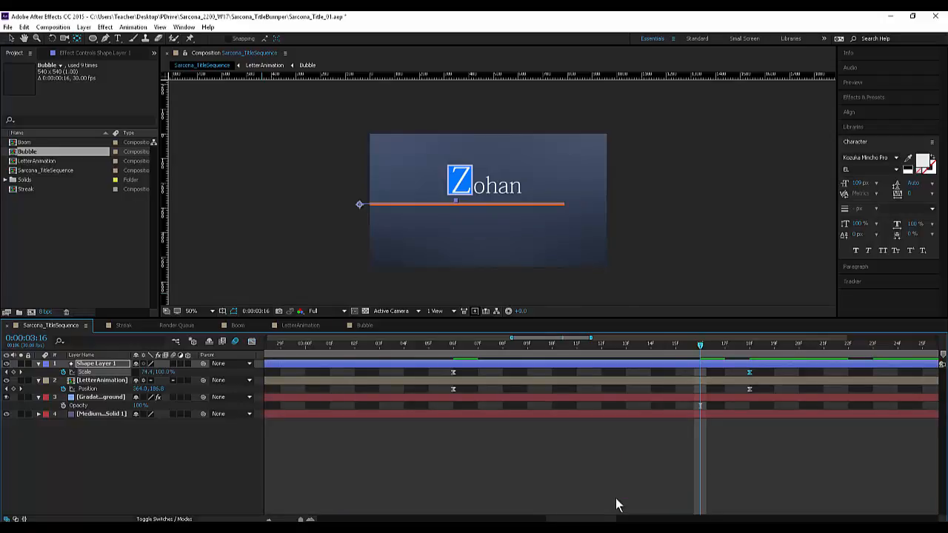
{"action": "key", "text": "minus"}
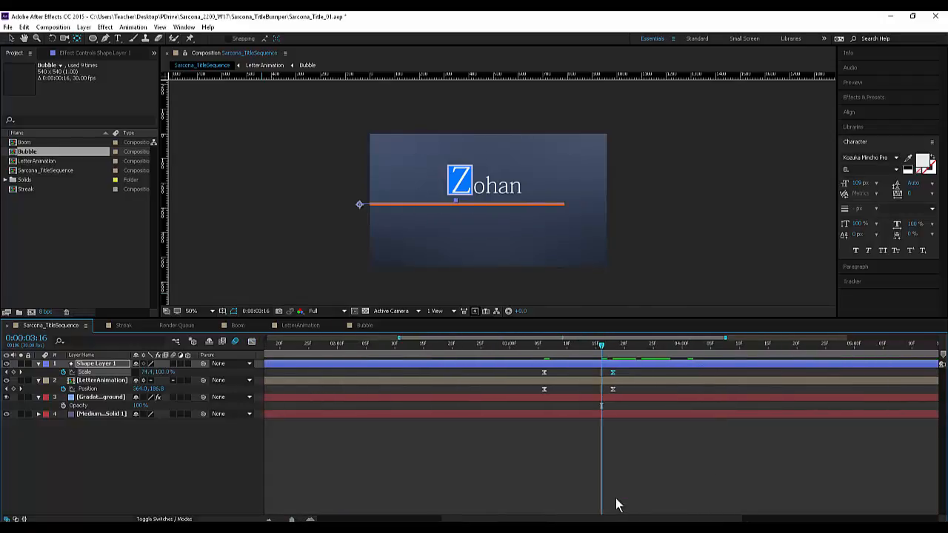
{"action": "key", "text": "space"}
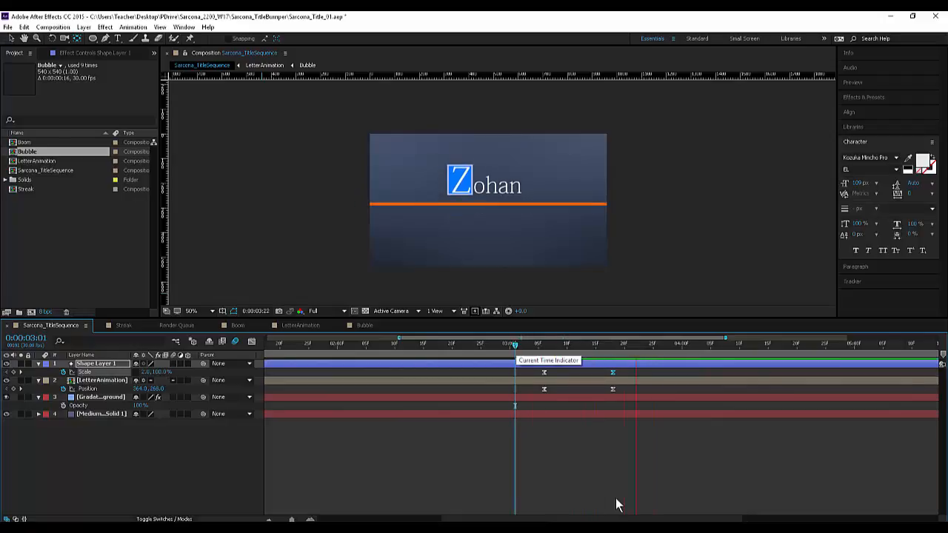
{"action": "key", "text": "space"}
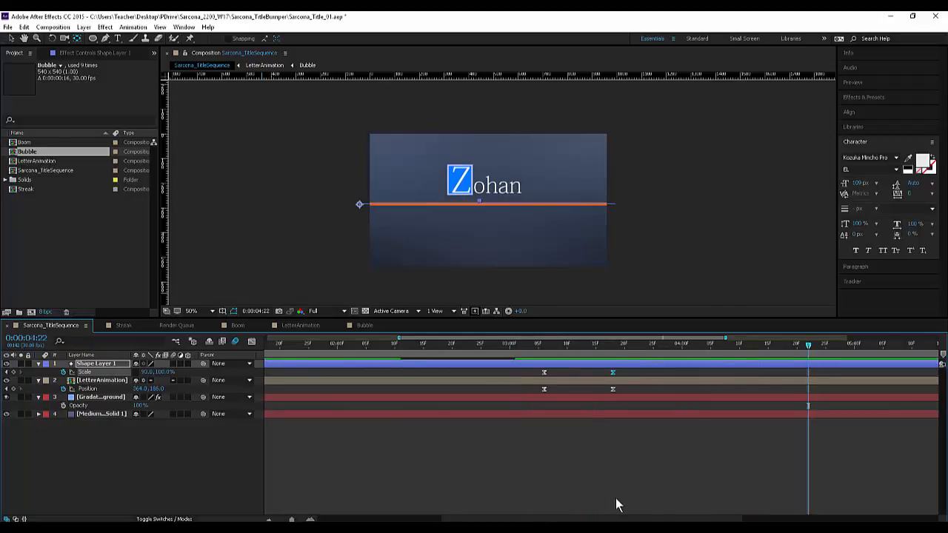
- Reshape Shape Layer 1's scale speed curve so growth peaks right at the first keyframe and gradually slows to the last, and preview it
{"action": "key", "text": "shift+F3"}
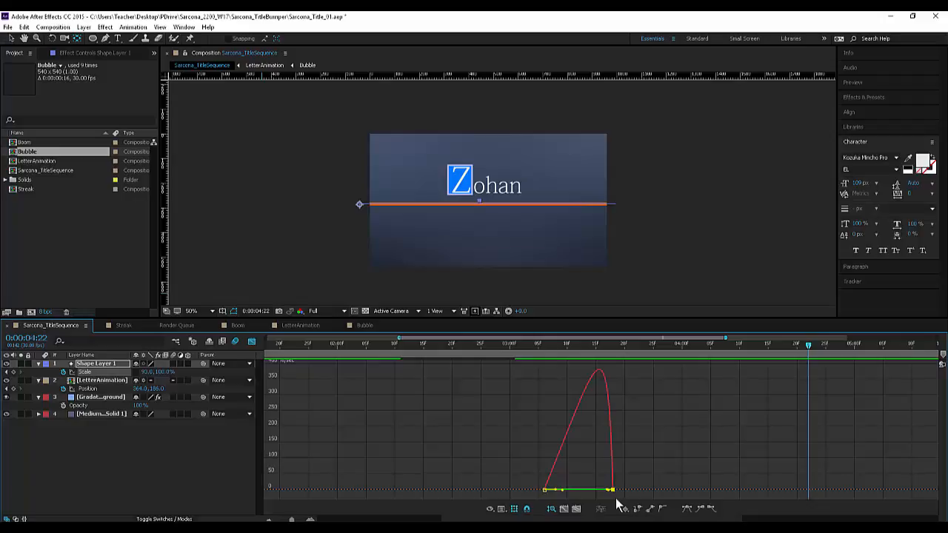
{"action": "left_click_drag", "start_coordinate": [555, 489], "coordinate": [546, 489]}
{"action": "left_click_drag", "start_coordinate": [609, 490], "coordinate": [546, 490]}
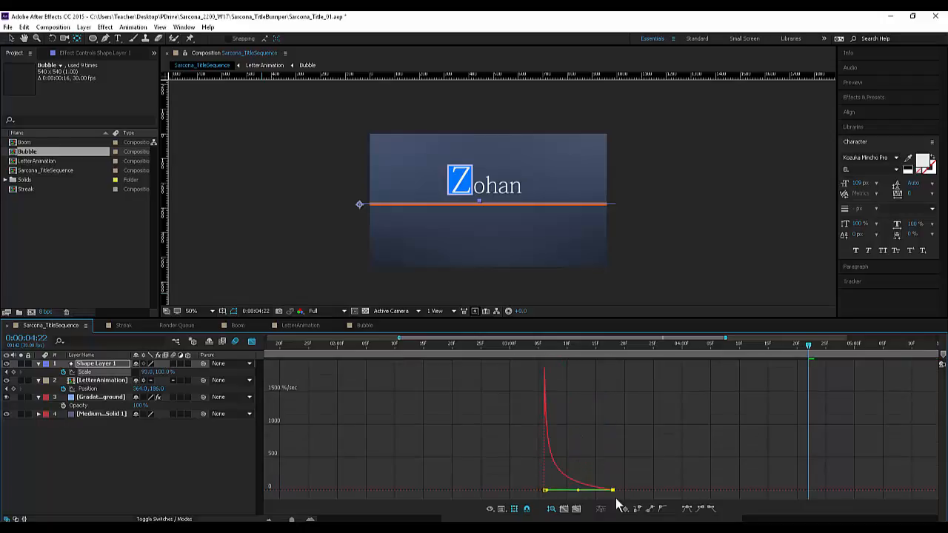
{"action": "key", "text": "shift+F3"}
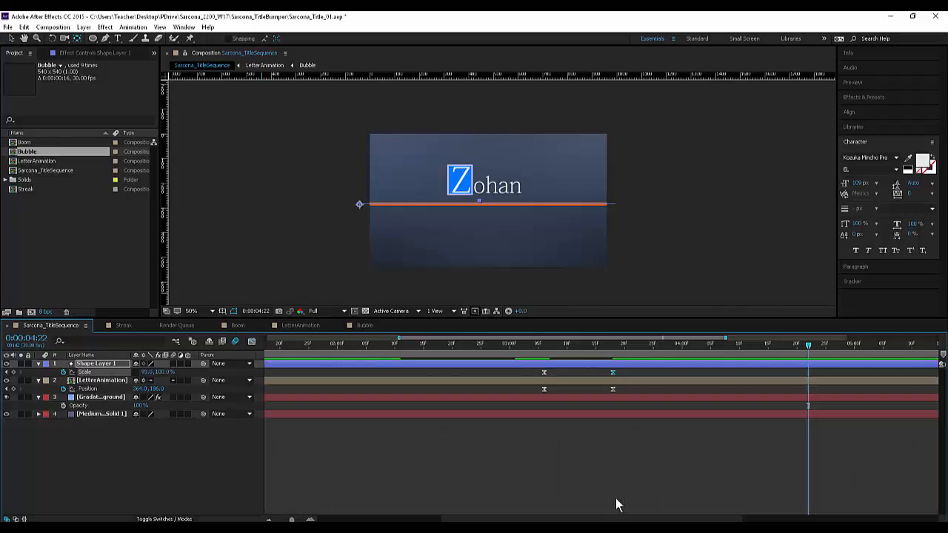
{"action": "key", "text": "space"}
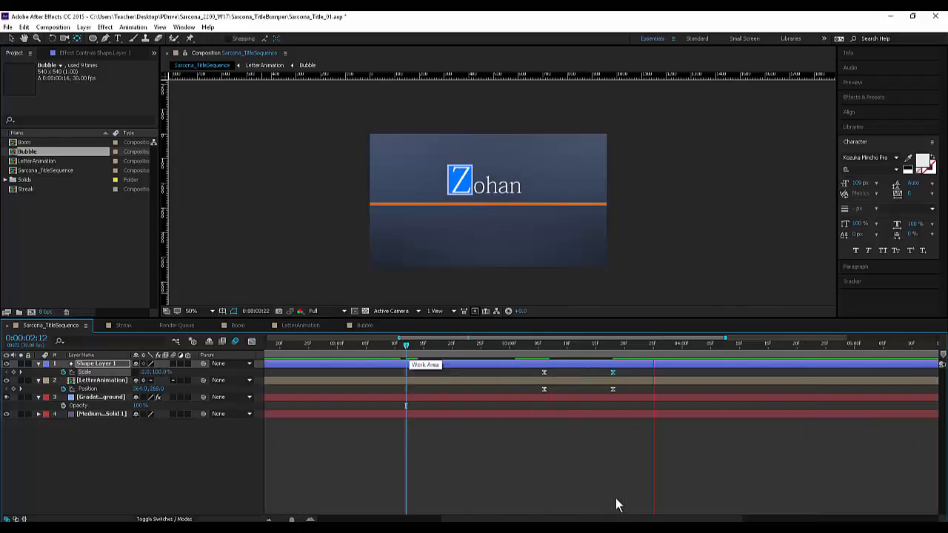
{"action": "key", "text": "space"}
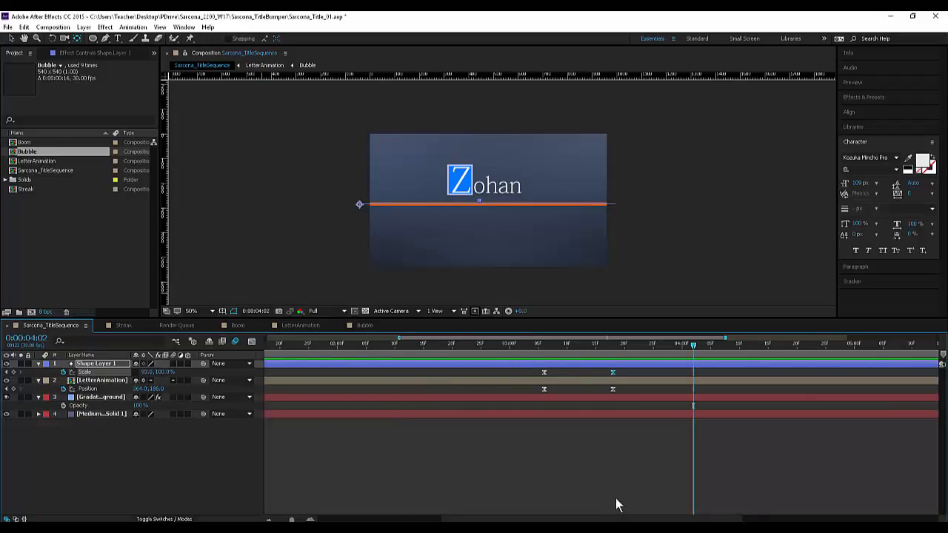
- Delay Shape Layer 1's scale animation by three frames so it starts at 0:00:03:09, and preview the timing against the title's rise
{"action": "key", "text": "alt+Right"}
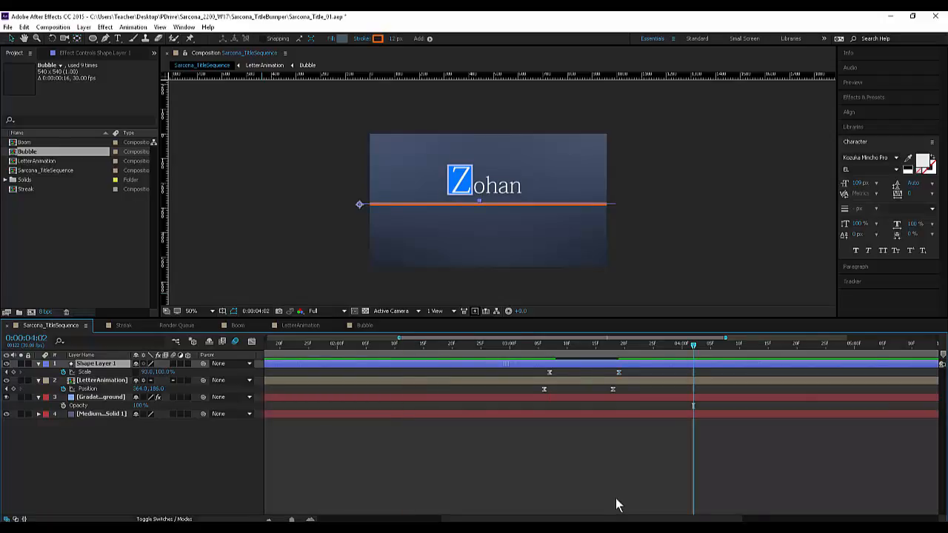
{"action": "key", "text": "alt+Right"}
{"action": "key", "text": "alt+Right"}
{"action": "key", "text": "space"}
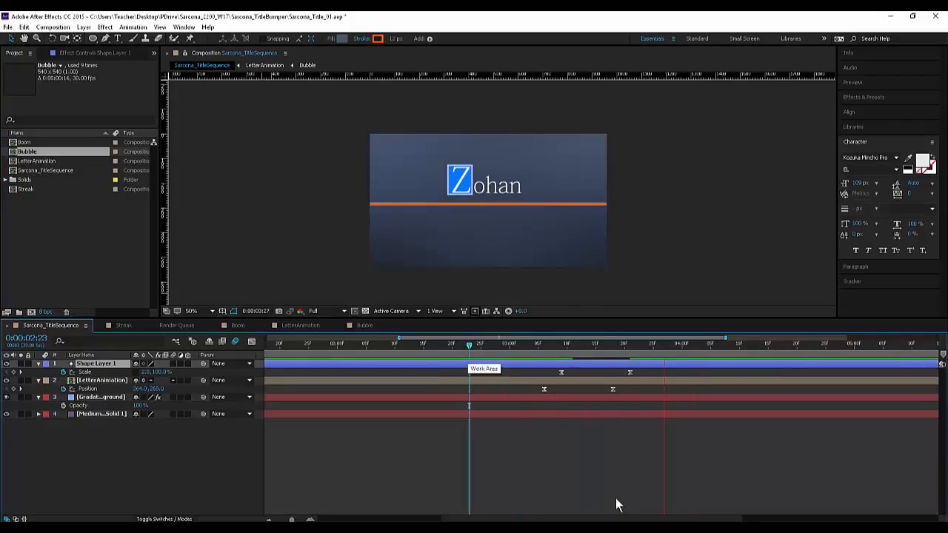
{"action": "key", "text": "space"}
{"action": "left_click_drag", "start_coordinate": [469, 345], "coordinate": [435, 345]}
{"action": "key", "text": "space"}
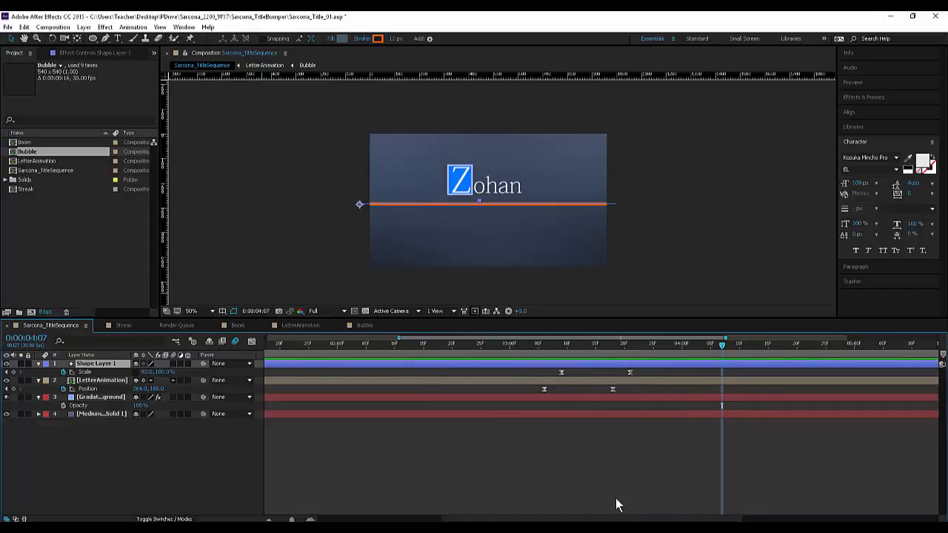
- Trim the start of Shape Layer 1 to its first scale keyframe at 0:00:03:09 and play back the result
{"action": "key", "text": "j"}
{"action": "key", "text": "j"}
{"action": "key", "text": "j"}
{"action": "key", "text": "j"}
{"action": "key", "text": "Page_Down"}
{"action": "key", "text": "Page_Down"}
{"action": "key", "text": "Page_Down"}
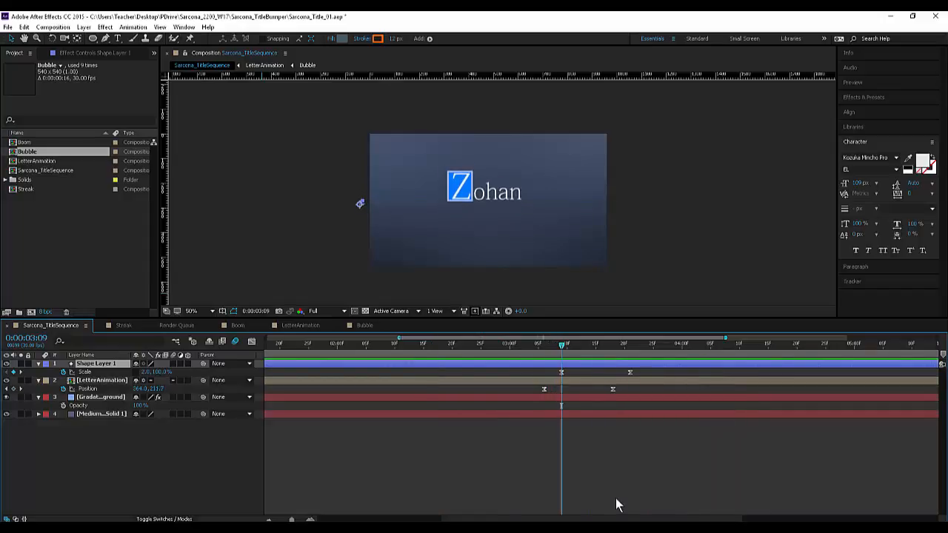
{"action": "key", "text": "alt+bracketleft"}
{"action": "key", "text": "space"}
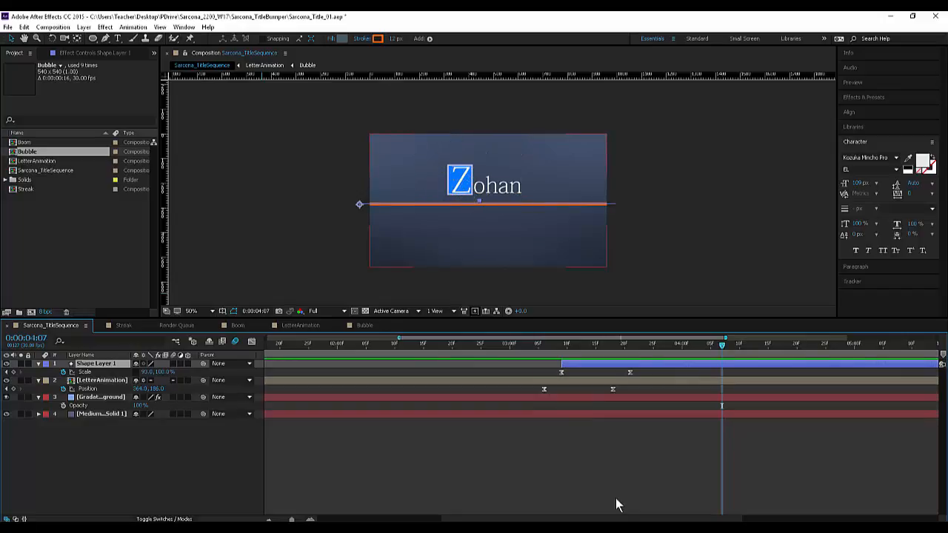
{"action": "left_click", "coordinate": [617, 505]}
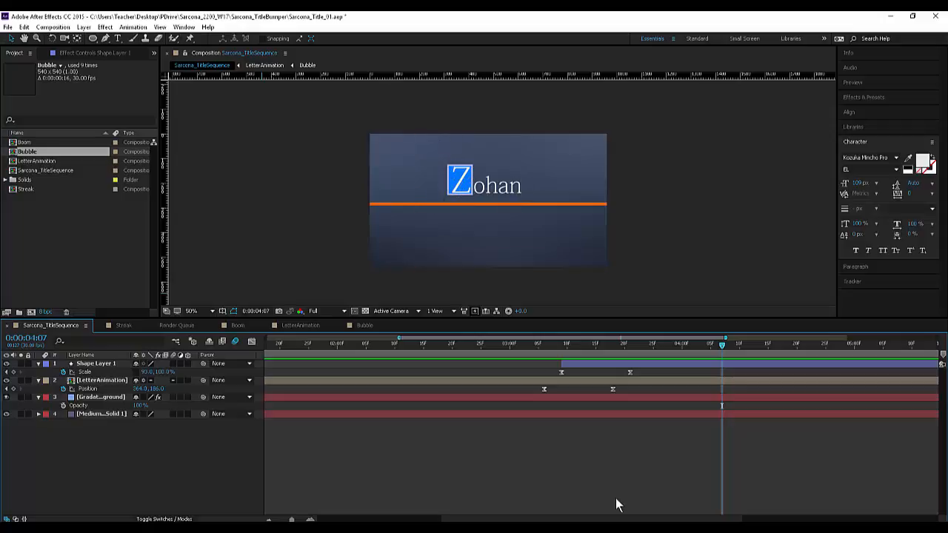
- Lower the LetterAnimation layer to a vertical position of 216 at its 0:00:03:18 keyframe, bringing the title closer to the line, and preview the animation
{"action": "key", "text": "j"}
{"action": "key", "text": "j"}
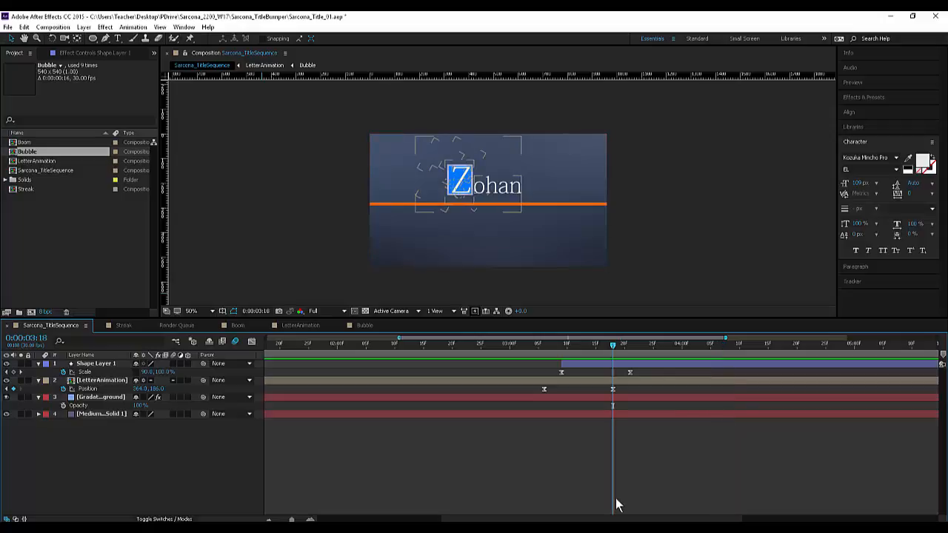
{"action": "left_click", "coordinate": [460, 180]}
{"action": "key", "text": "shift+Down"}
{"action": "key", "text": "Down"}
{"action": "key", "text": "Down"}
{"action": "key", "text": "Down"}
{"action": "key", "text": "Down"}
{"action": "key", "text": "Down"}
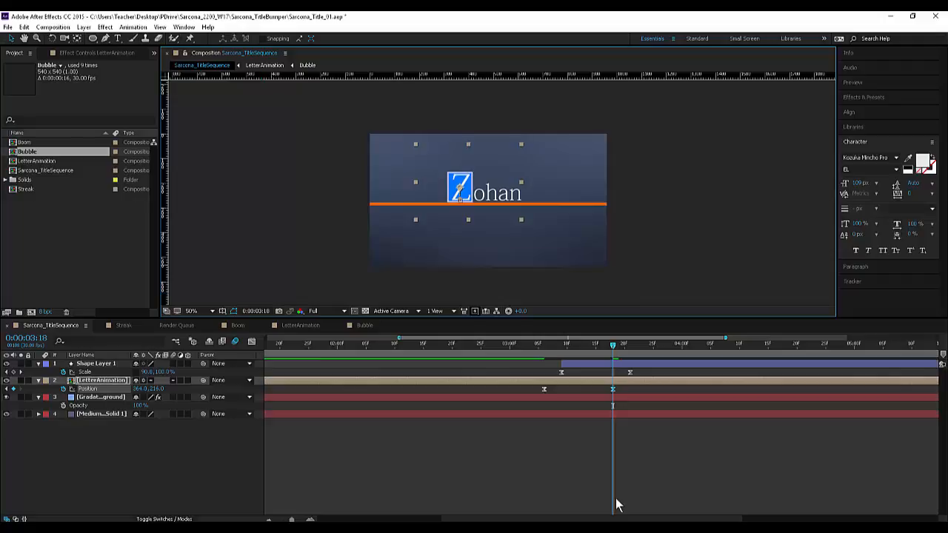
{"action": "left_click", "coordinate": [617, 505]}
{"action": "key", "text": "j"}
{"action": "key", "text": "j"}
{"action": "key", "text": "Page_Up"}
{"action": "key", "text": "Page_Up"}
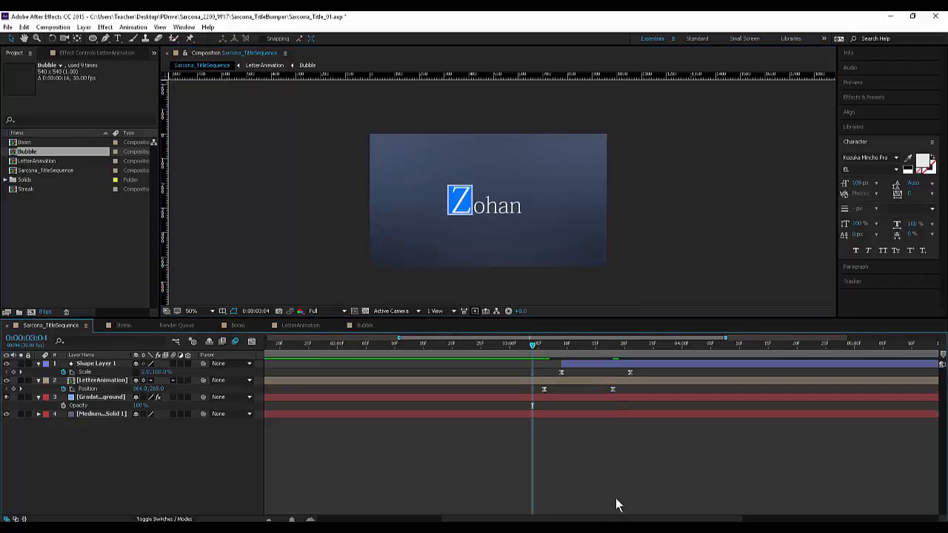
{"action": "key", "text": "space"}
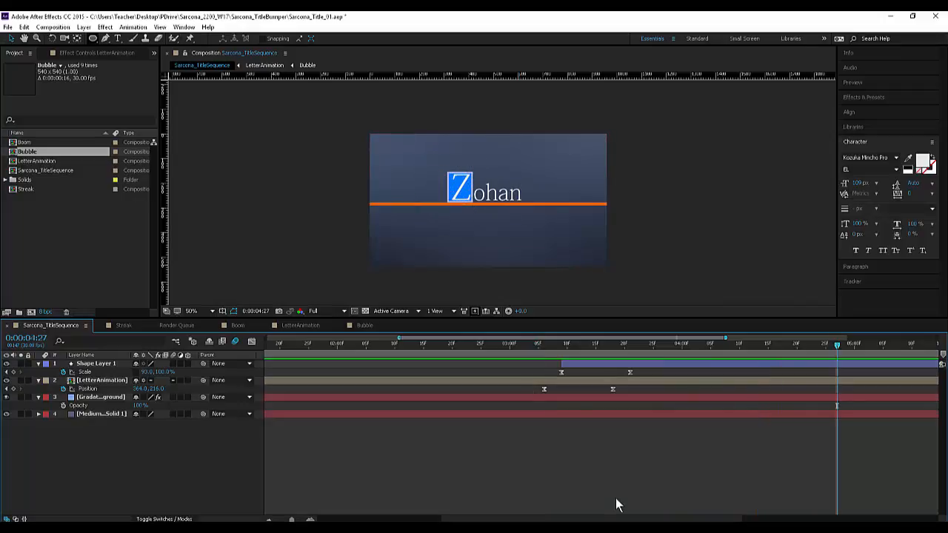
- Add a text layer reading "Assignment 01" and set its font size to 42 px
{"action": "key", "text": "ctrl+t"}
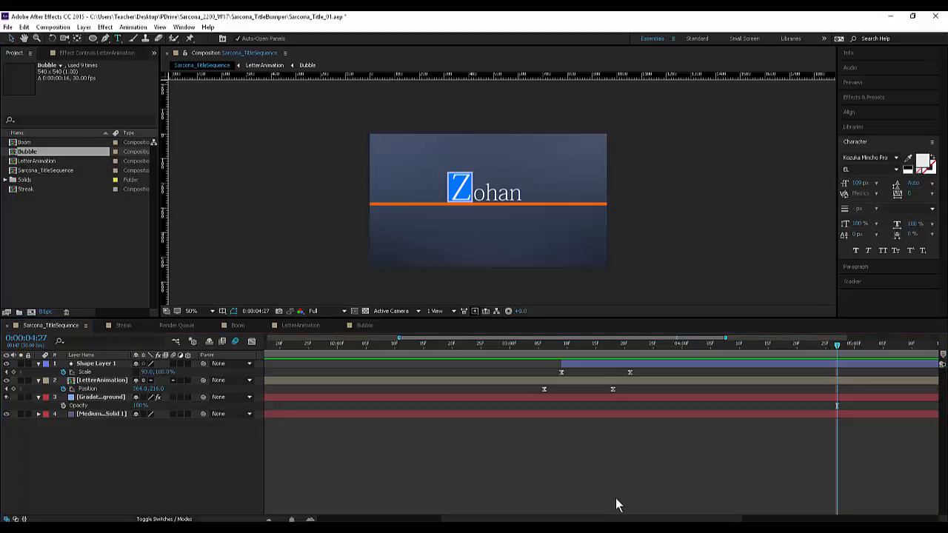
{"action": "key", "text": "ctrl+alt+shift+t"}
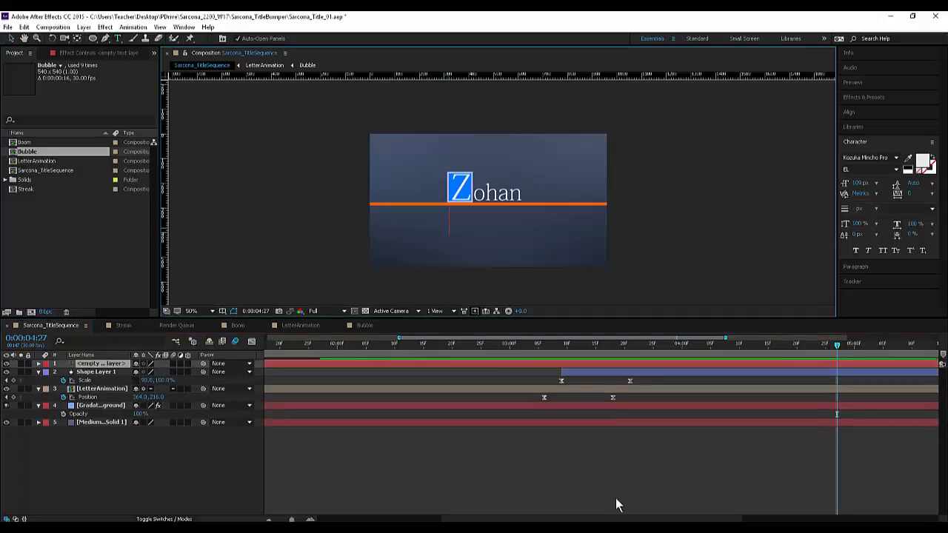
{"action": "type", "text": "As"}
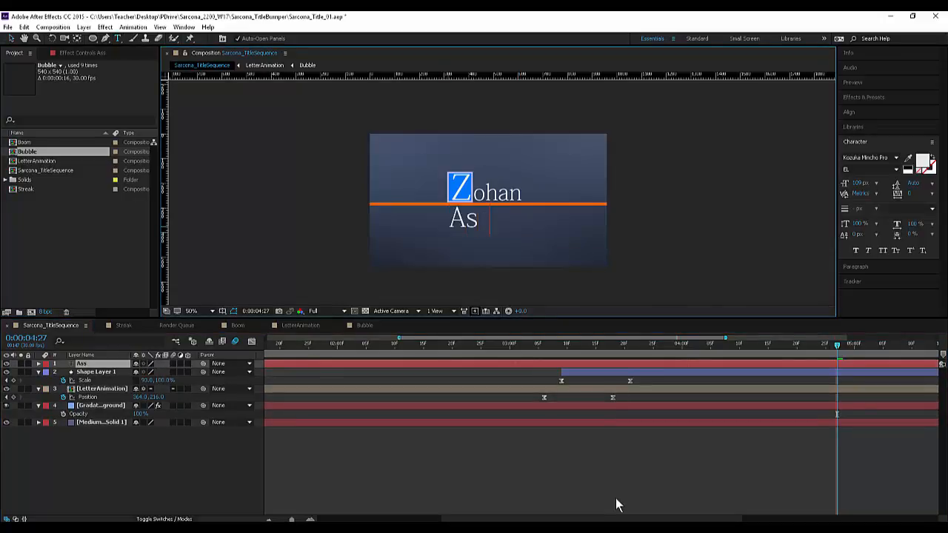
{"action": "type", "text": "signment C"}
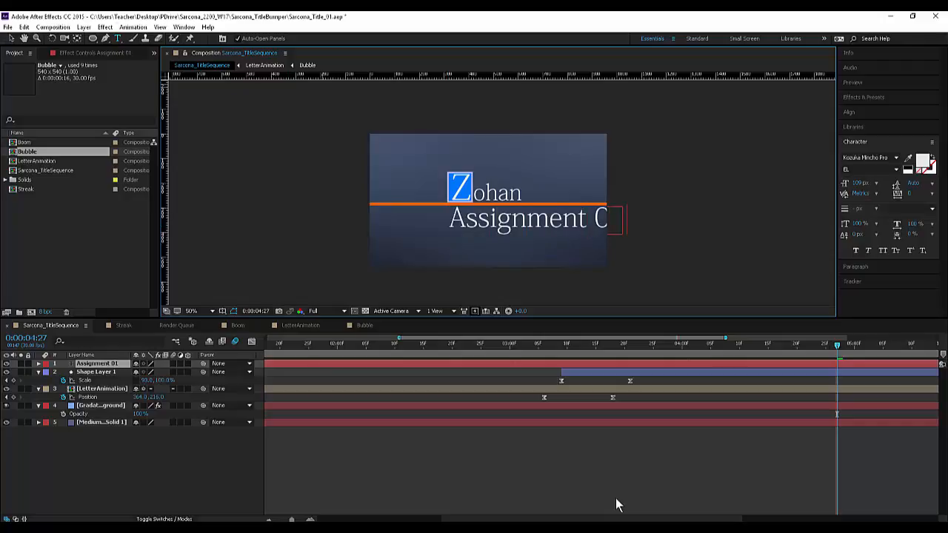
{"action": "key", "text": "ctrl+a"}
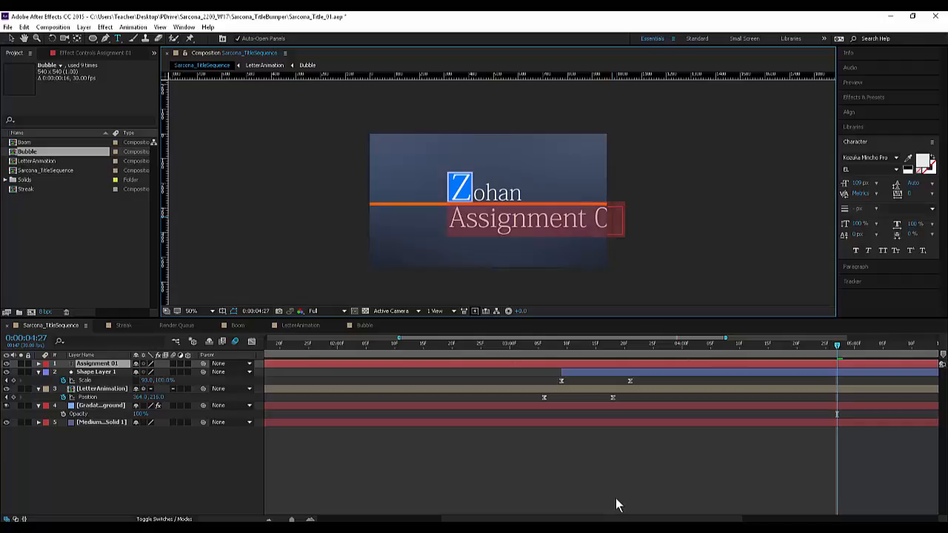
{"action": "left_click_drag", "start_coordinate": [856, 183], "coordinate": [806, 183]}
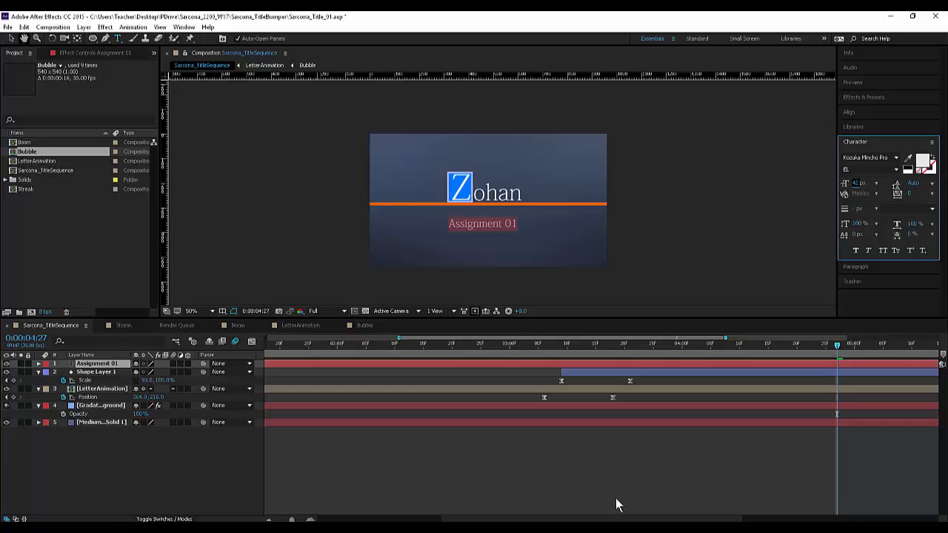
- Position the "Assignment 01" text just beneath the orange line, near the left edge of the composition
{"action": "left_click", "coordinate": [11, 39]}
{"action": "scroll", "coordinate": [485, 204], "scroll_direction": "up", "scroll_amount": 1}
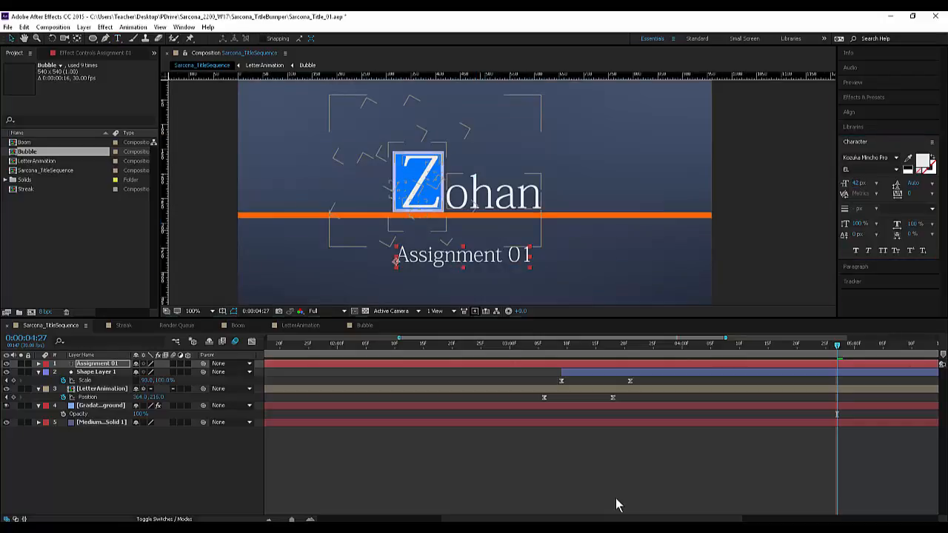
{"action": "left_click_drag", "start_coordinate": [474, 215], "coordinate": [545, 192]}
{"action": "left_click_drag", "start_coordinate": [530, 234], "coordinate": [395, 209]}
{"action": "left_click_drag", "start_coordinate": [530, 178], "coordinate": [465, 179]}
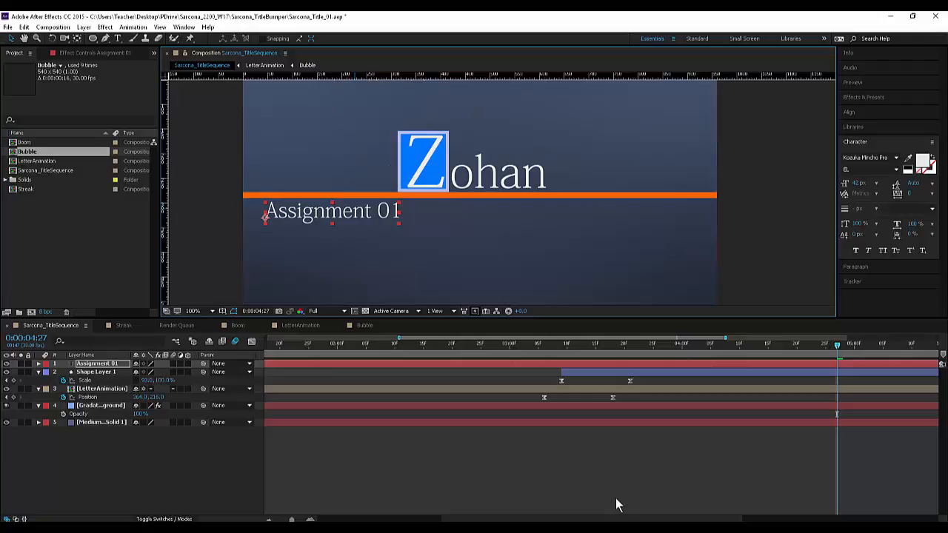
- Duplicate the "Assignment 01" text, place the copy at the same height near the composition's right edge, and change its wording to "Page Transitions"
{"action": "key", "text": "ctrl+d"}
{"action": "left_click_drag", "start_coordinate": [332, 212], "coordinate": [627, 212]}
{"action": "double_click", "coordinate": [626, 212]}
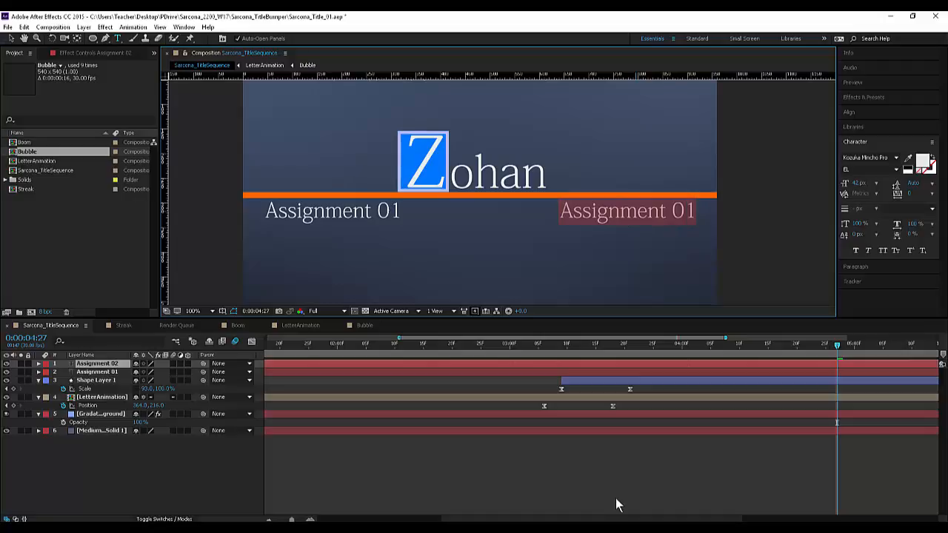
{"action": "type", "text": "Page Tra"}
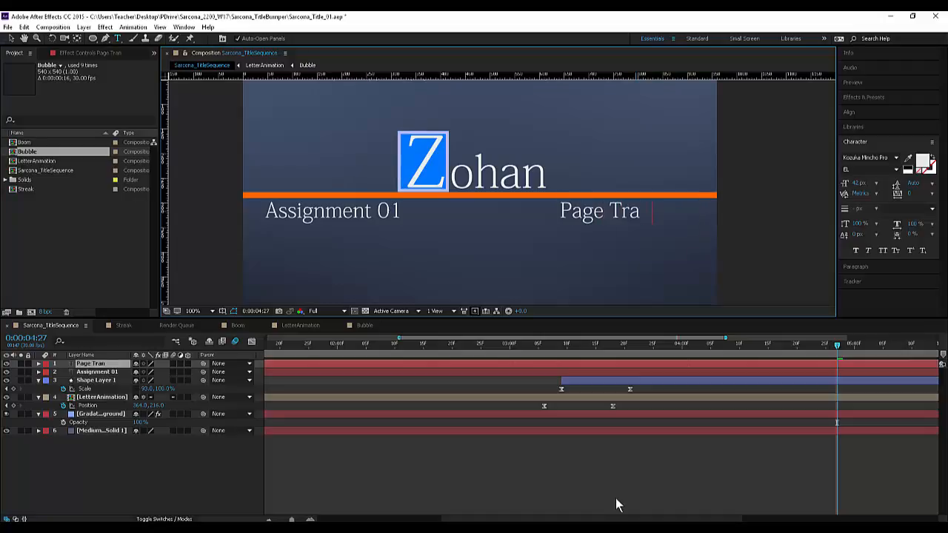
{"action": "type", "text": "nsitions"}
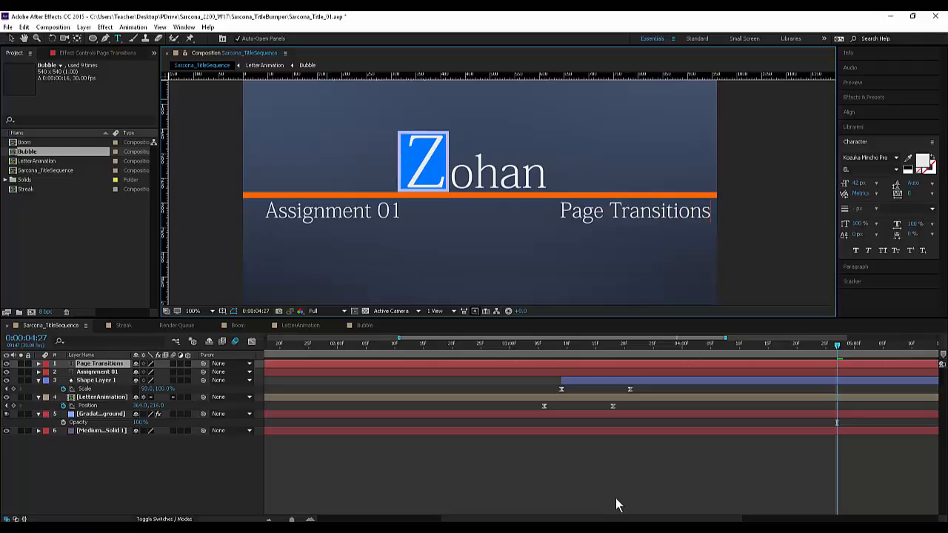
- Nudge the "Page Transitions" caption left to widen its gap from the composition's right edge
{"action": "key", "text": "Escape"}
{"action": "key", "text": "Left"}
{"action": "key", "text": "Left"}
{"action": "key", "text": "Left"}
{"action": "key", "text": "Left"}
{"action": "key", "text": "Left"}
{"action": "key", "text": "Left"}
{"action": "key", "text": "Left"}
{"action": "key", "text": "Left"}
{"action": "key", "text": "Left"}
{"action": "key", "text": "Left"}
{"action": "key", "text": "Left"}
{"action": "key", "text": "Left"}
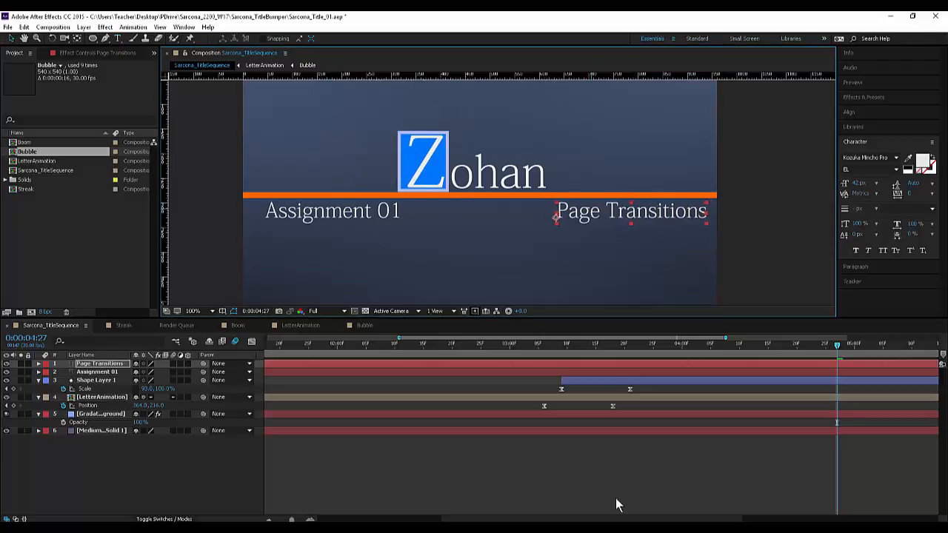
{"action": "key", "text": "Left"}
{"action": "key", "text": "Left"}
{"action": "key", "text": "Left"}
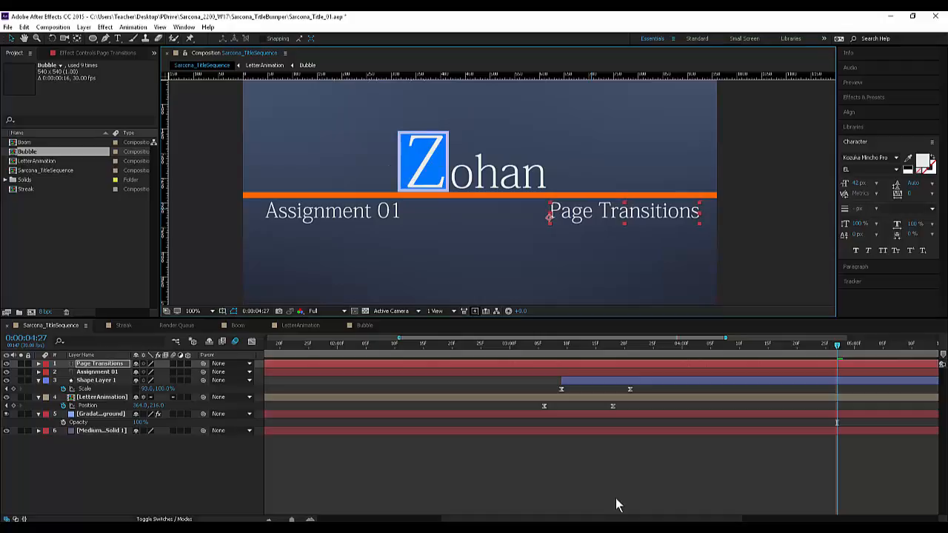
- Nudge the "Assignment 01" caption slightly left to balance the side margins, and check the whole frame
{"action": "key", "text": "ctrl+Down"}
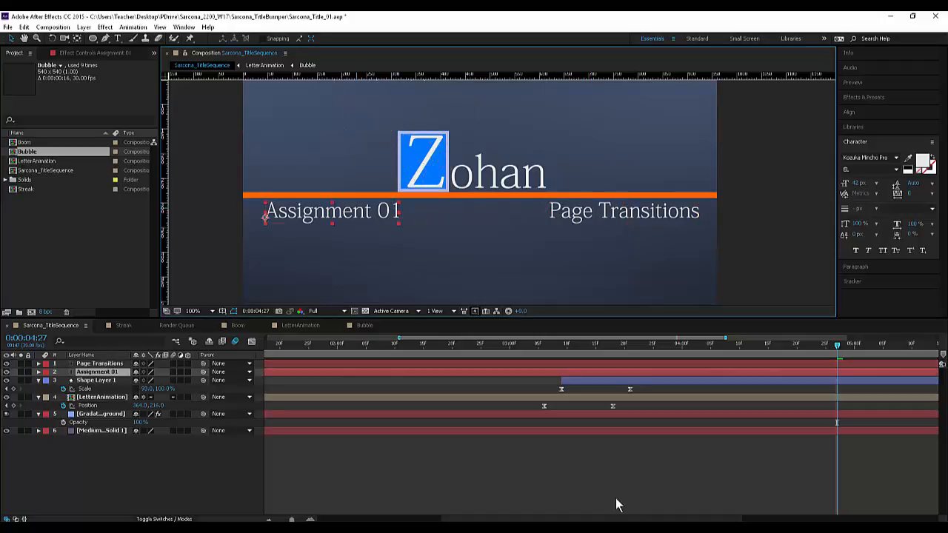
{"action": "key", "text": "Left"}
{"action": "key", "text": "Left"}
{"action": "key", "text": "Left"}
{"action": "key", "text": "Left"}
{"action": "key", "text": "Left"}
{"action": "key", "text": "Left"}
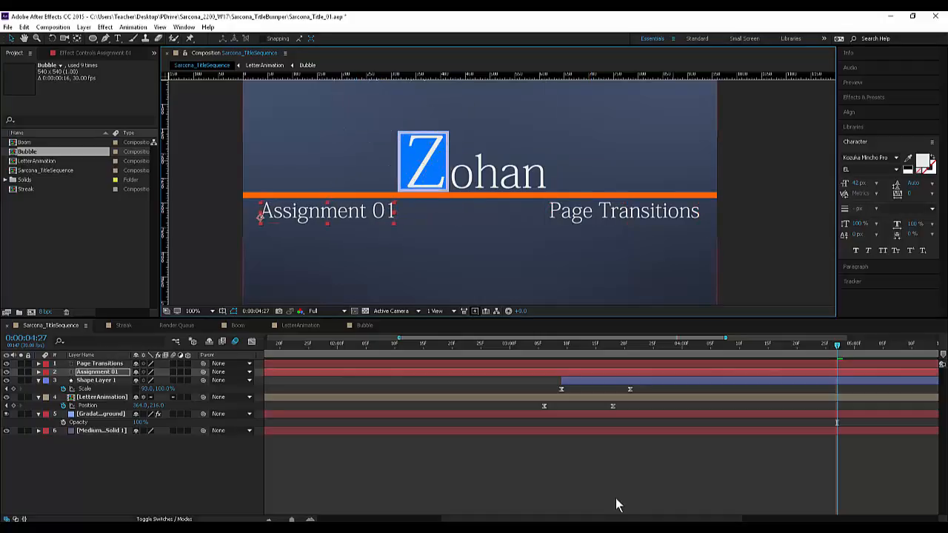
{"action": "key", "text": "ctrl+shift+a"}
{"action": "key", "text": "comma"}
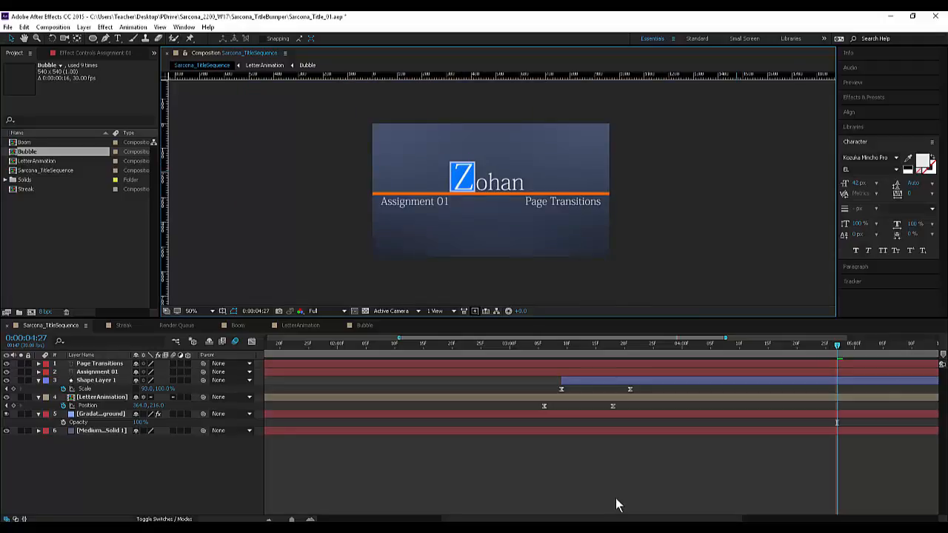
{"action": "key", "text": "period"}
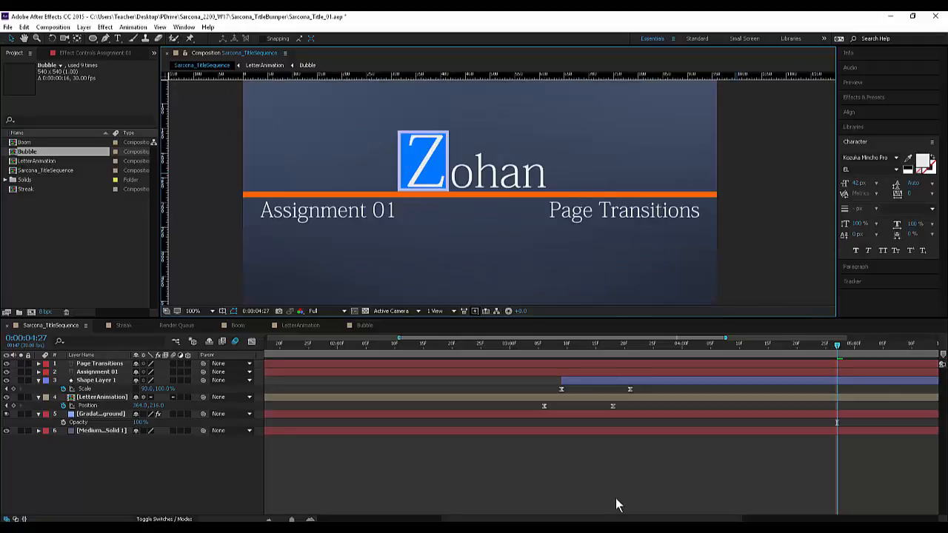
- Apply Small Caps to both the "Page Transitions" and "Assignment 01" captions
{"action": "key", "text": "ctrl+Down"}
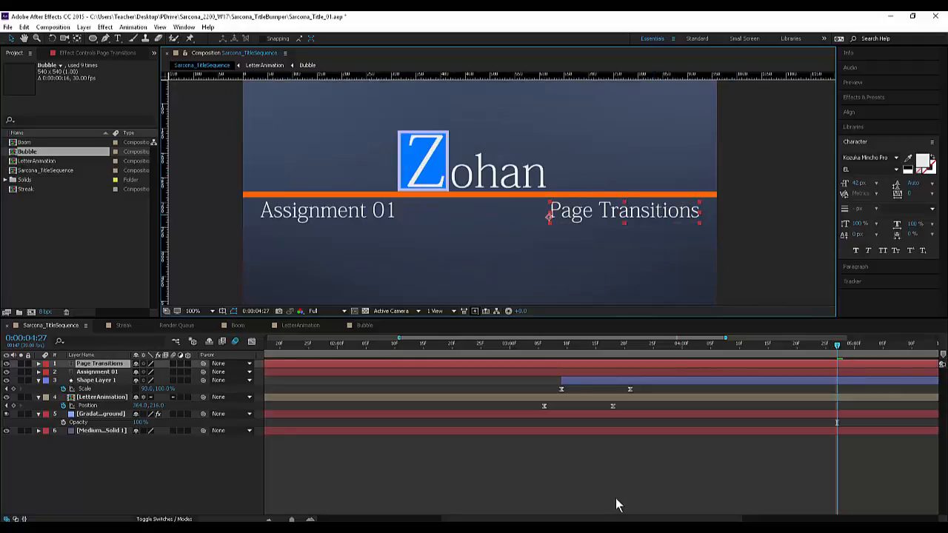
{"action": "key", "text": "ctrl+alt+shift+k"}
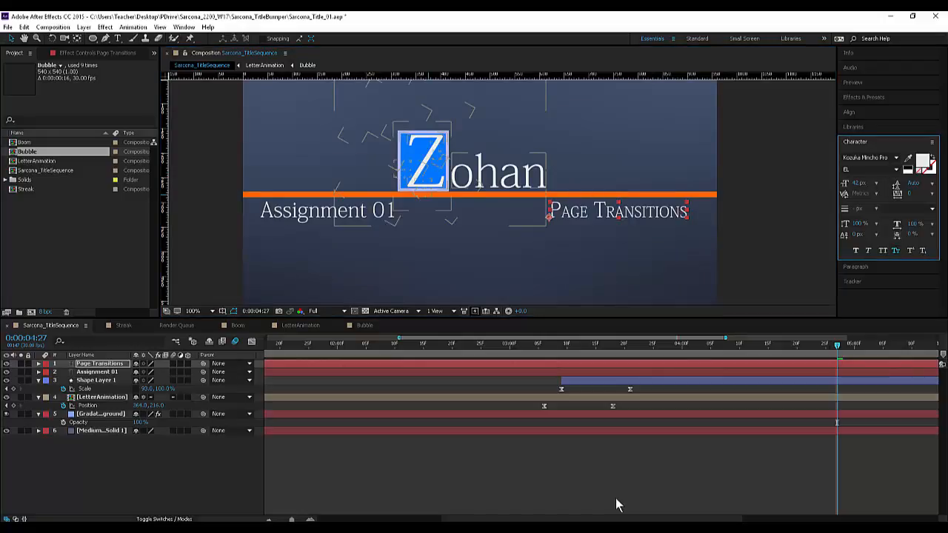
{"action": "key", "text": "ctrl+Down"}
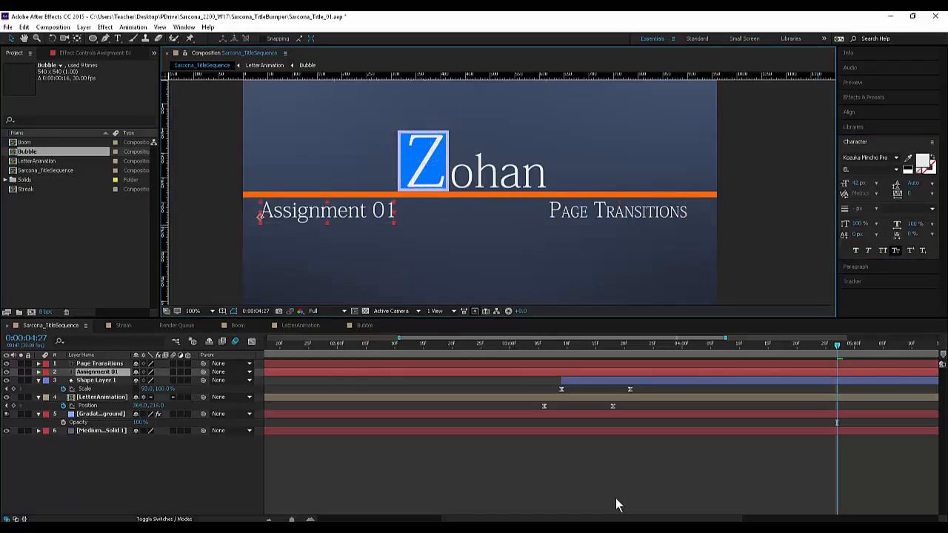
{"action": "key", "text": "ctrl+alt+shift+k"}
{"action": "left_click", "coordinate": [617, 506]}
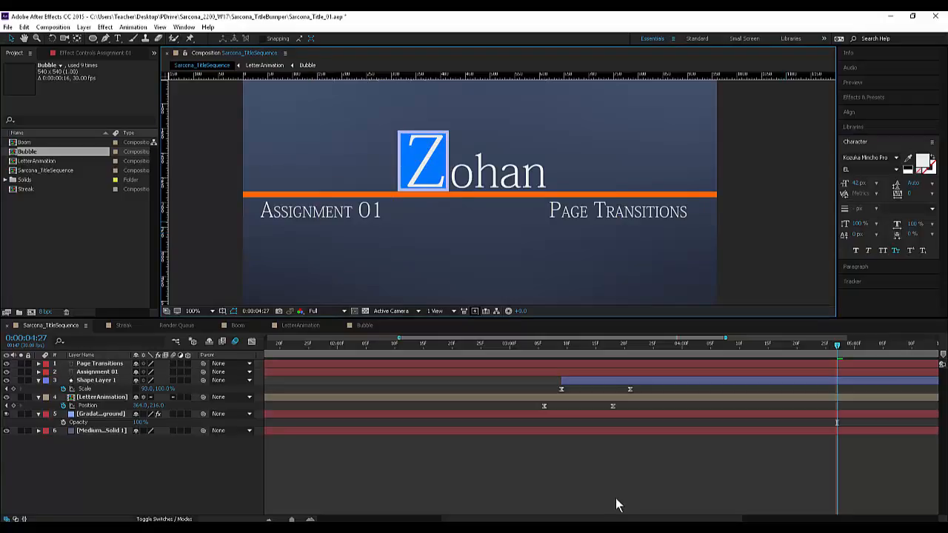
- Shift the "Page Transitions" caption slightly right so its edge margin matches that of "Assignment 01"
{"action": "left_click_drag", "start_coordinate": [619, 211], "coordinate": [625, 211]}
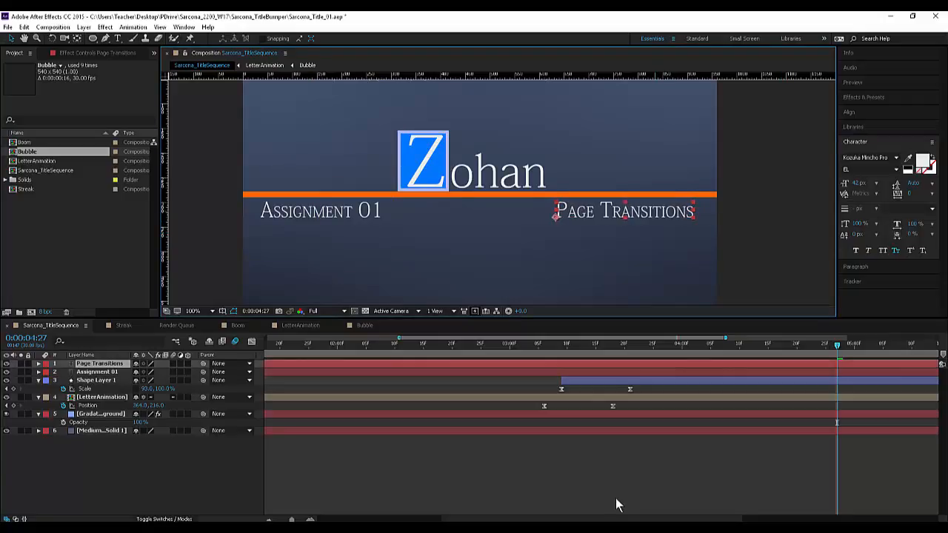
{"action": "key", "text": "Left"}
{"action": "key", "text": "Left"}
{"action": "left_click", "coordinate": [617, 501]}
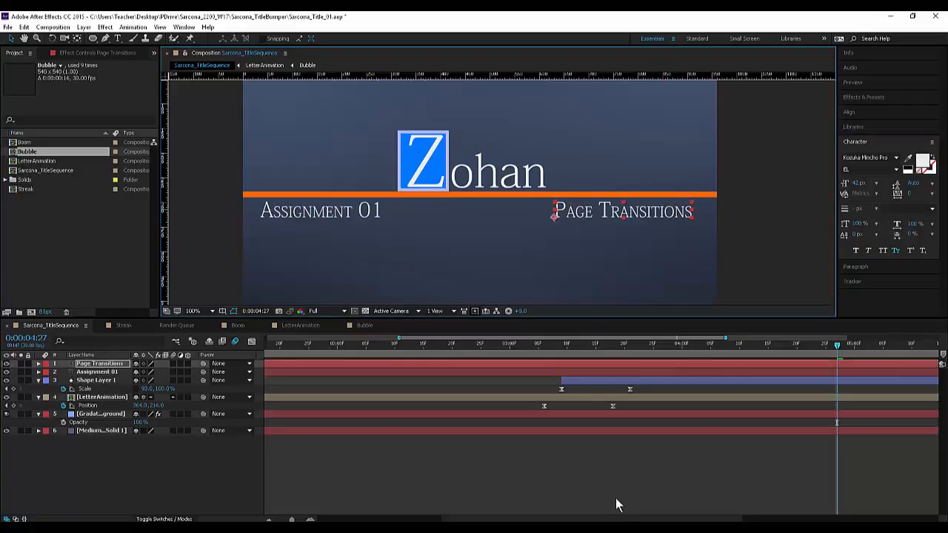
{"action": "left_click", "coordinate": [617, 506]}
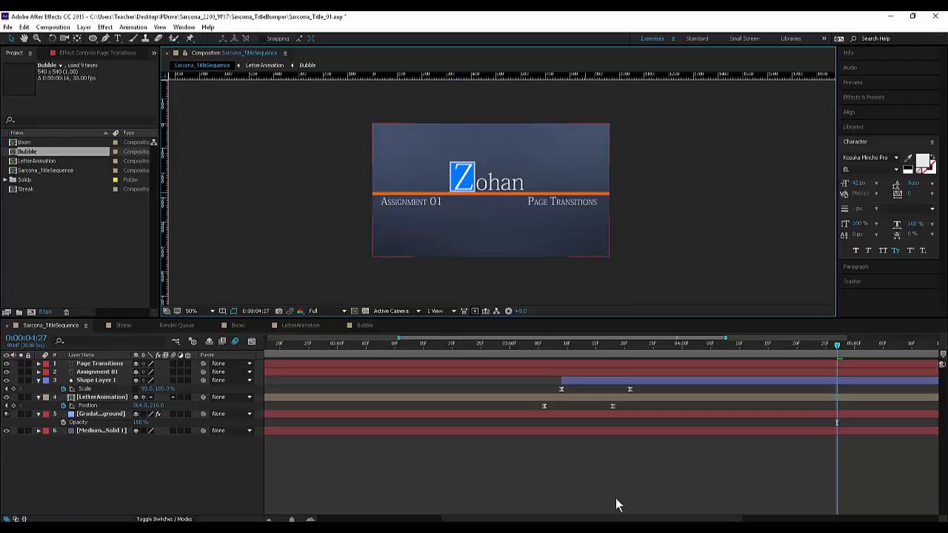
- Try Faux Bold on both caption layers and switch it off again
{"action": "left_click", "coordinate": [574, 202]}
{"action": "left_click", "coordinate": [416, 201], "text": "shift"}
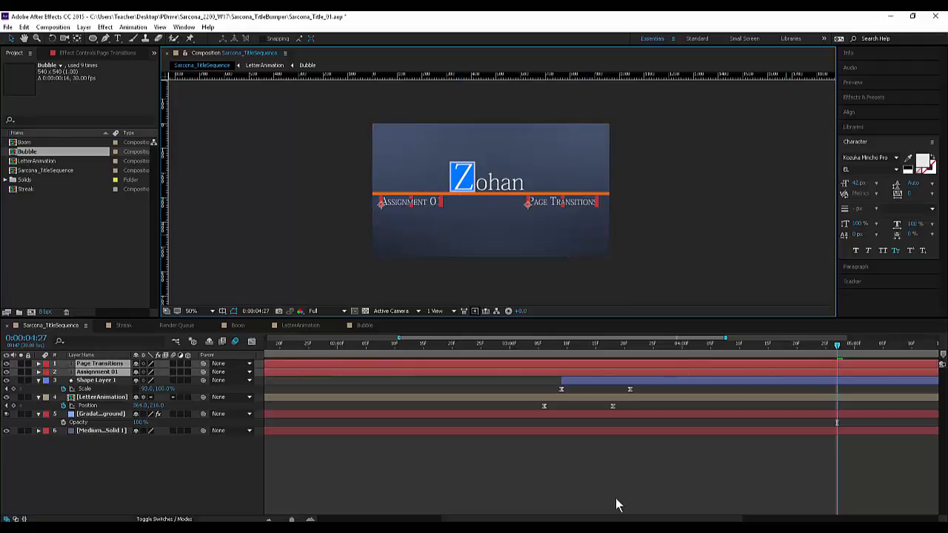
{"action": "left_click", "coordinate": [855, 250]}
{"action": "left_click", "coordinate": [732, 217]}
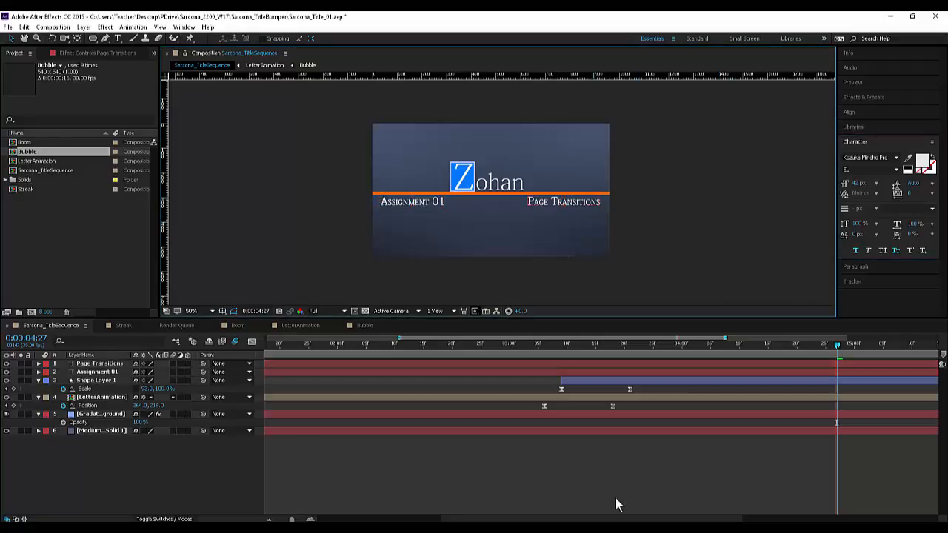
{"action": "left_click", "coordinate": [564, 202]}
{"action": "left_click", "coordinate": [413, 202], "text": "shift"}
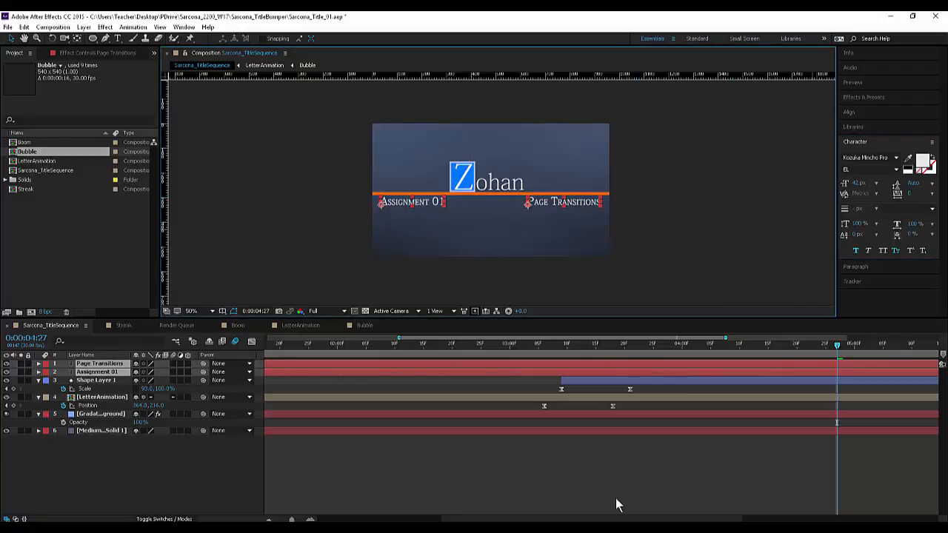
{"action": "left_click", "coordinate": [856, 250]}
{"action": "left_click", "coordinate": [713, 222]}
{"action": "key", "text": "slash"}
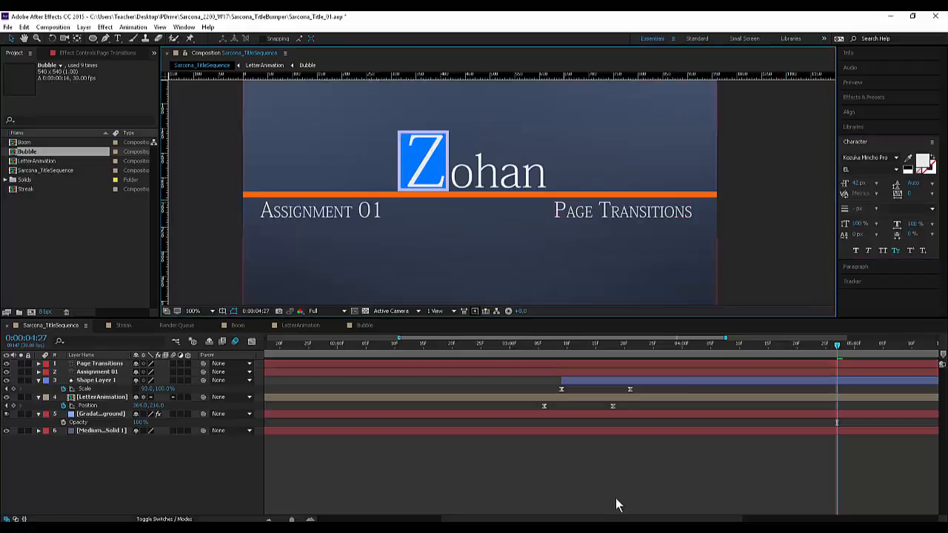
- Show the Position property of both the "Assignment 01" and "Page Transitions" layers
{"action": "left_click", "coordinate": [334, 212]}
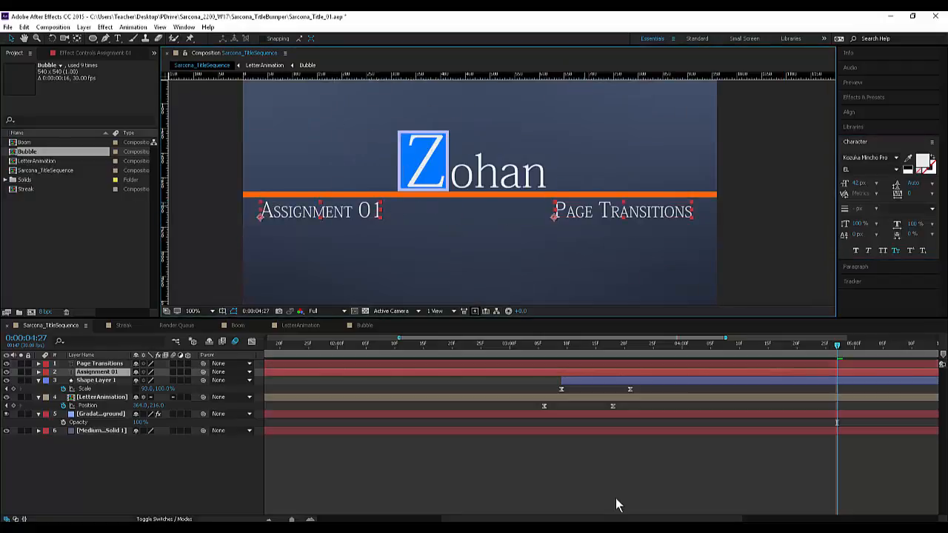
{"action": "left_click", "coordinate": [608, 212], "text": "shift"}
{"action": "key", "text": "p"}
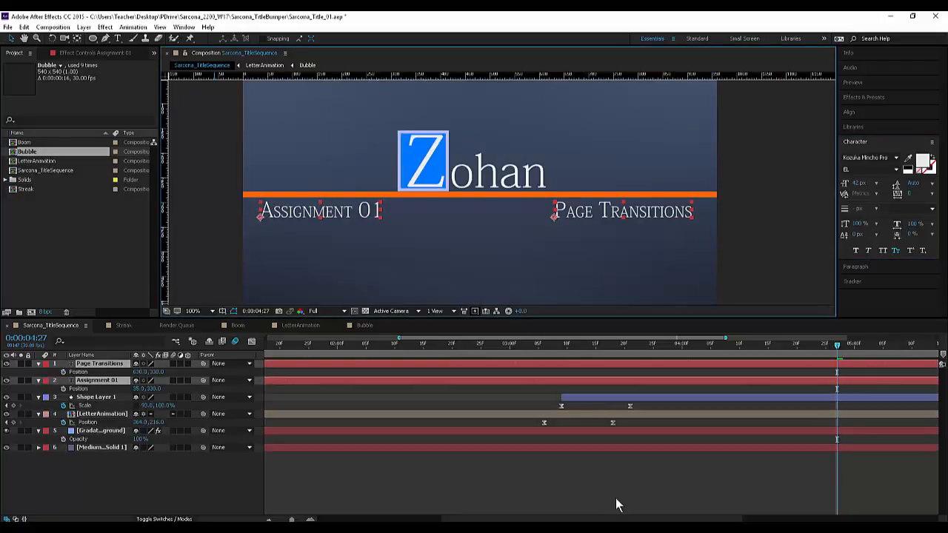
- Move Shape Layer 1 to start at 0:00:03:10 and play back the line's growth
{"action": "key", "text": "space"}
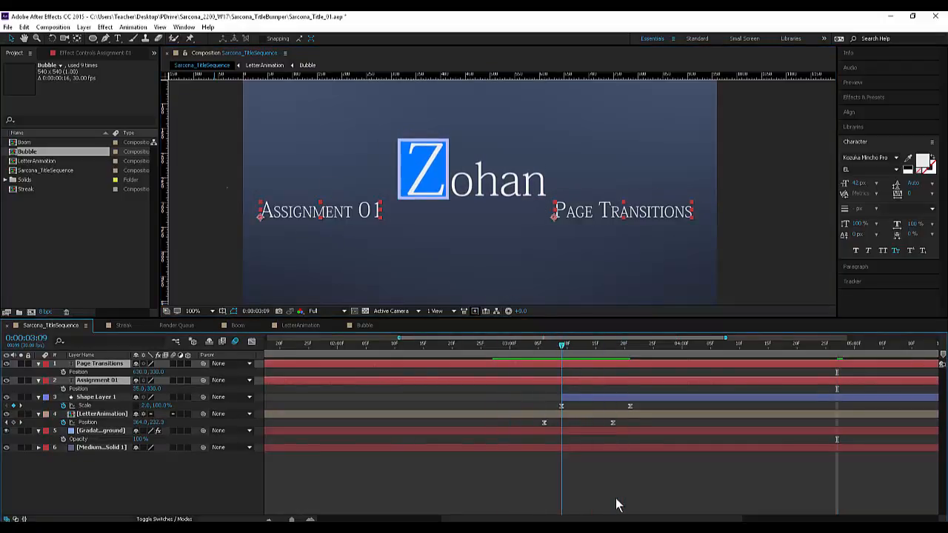
{"action": "key", "text": "space"}
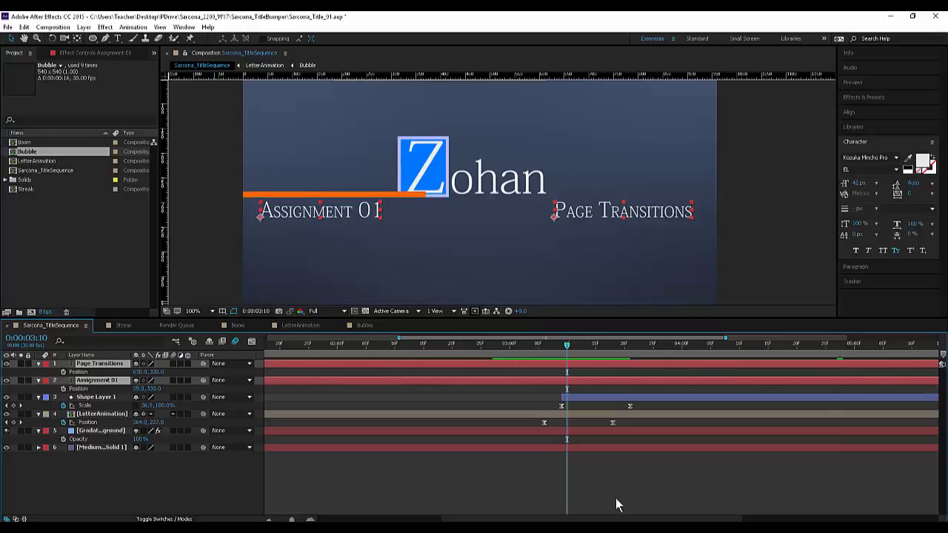
{"action": "key", "text": "ctrl+Down"}
{"action": "key", "text": "bracketleft"}
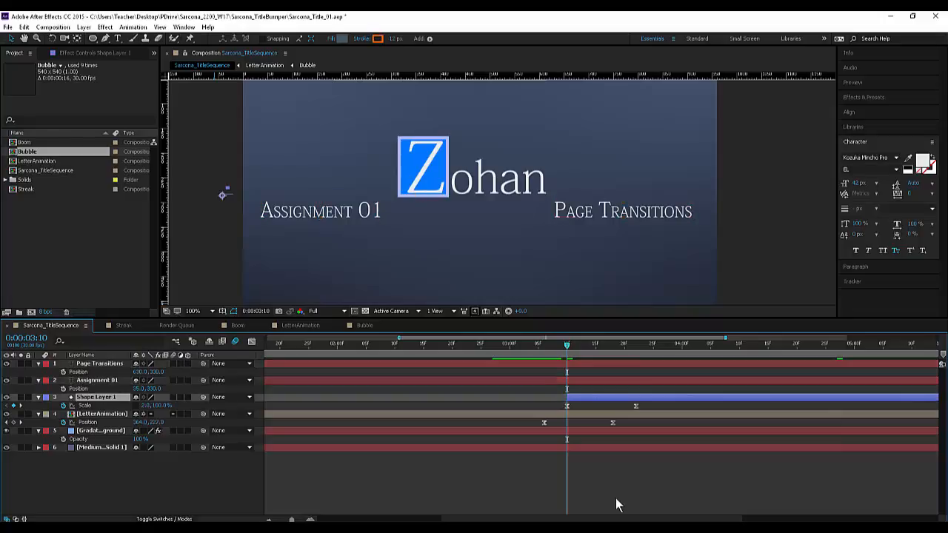
{"action": "key", "text": "space"}
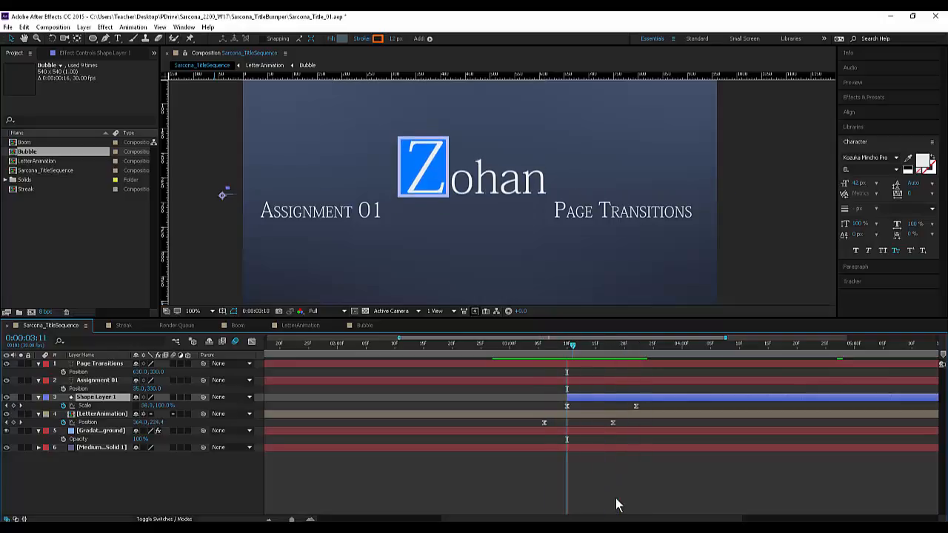
{"action": "key", "text": "space"}
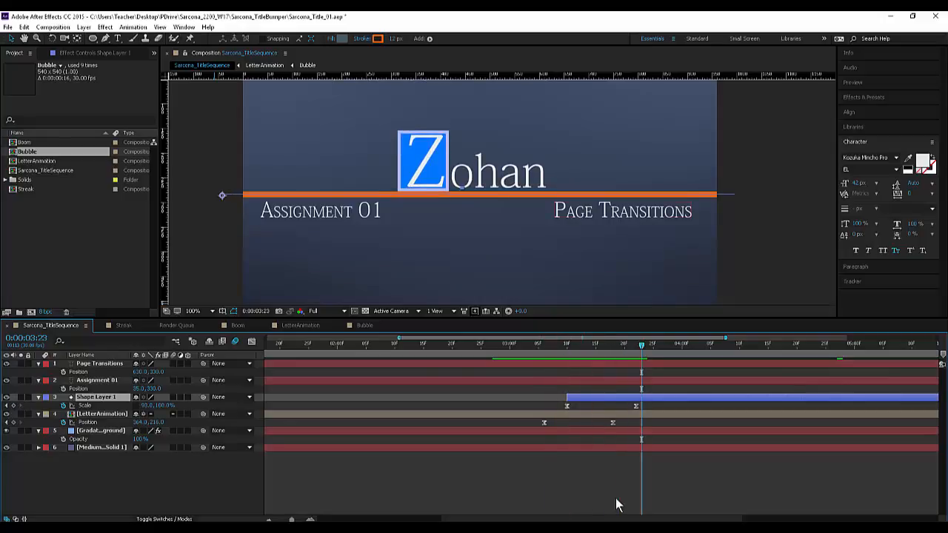
- Step backward frame by frame through the orange line's growth to examine its timing
{"action": "key", "text": "Page_Up"}
{"action": "key", "text": "Page_Up"}
{"action": "key", "text": "Page_Up"}
{"action": "key", "text": "Page_Up"}
{"action": "key", "text": "Page_Up"}
{"action": "key", "text": "Page_Up"}
{"action": "key", "text": "Page_Up"}
{"action": "key", "text": "Page_Up"}
{"action": "key", "text": "Page_Up"}
{"action": "key", "text": "Page_Up"}
{"action": "key", "text": "Page_Up"}
{"action": "key", "text": "Page_Up"}
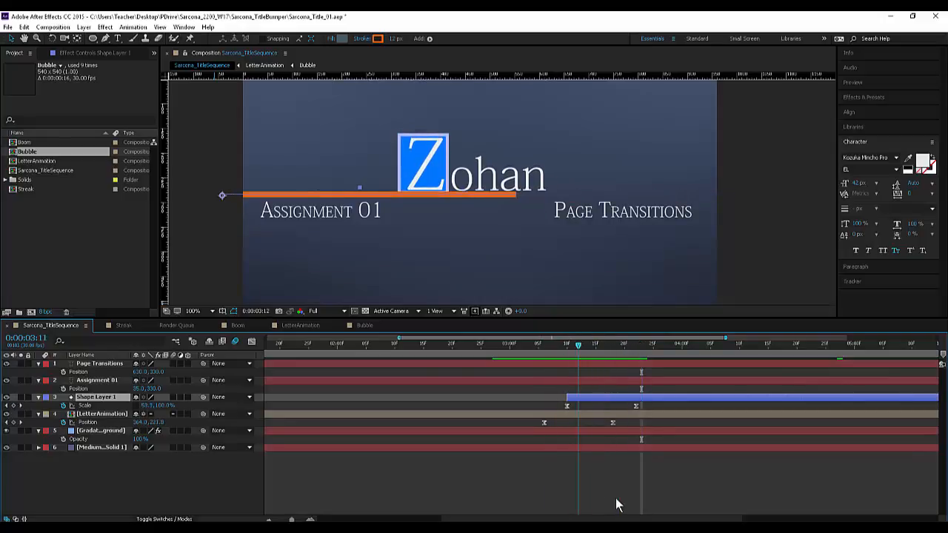
- Trim the start of both caption layers to 0:00:03:26, keeping their Position properties shown
{"action": "key", "text": "Page_Down"}
{"action": "key", "text": "Page_Down"}
{"action": "key", "text": "Page_Down"}
{"action": "key", "text": "Page_Down"}
{"action": "key", "text": "Page_Down"}
{"action": "key", "text": "Page_Down"}
{"action": "key", "text": "Page_Down"}
{"action": "key", "text": "Page_Down"}
{"action": "key", "text": "Page_Down"}
{"action": "key", "text": "Page_Down"}
{"action": "key", "text": "Page_Down"}
{"action": "key", "text": "Page_Down"}
{"action": "key", "text": "Page_Down"}
{"action": "key", "text": "Page_Down"}
{"action": "key", "text": "Page_Down"}
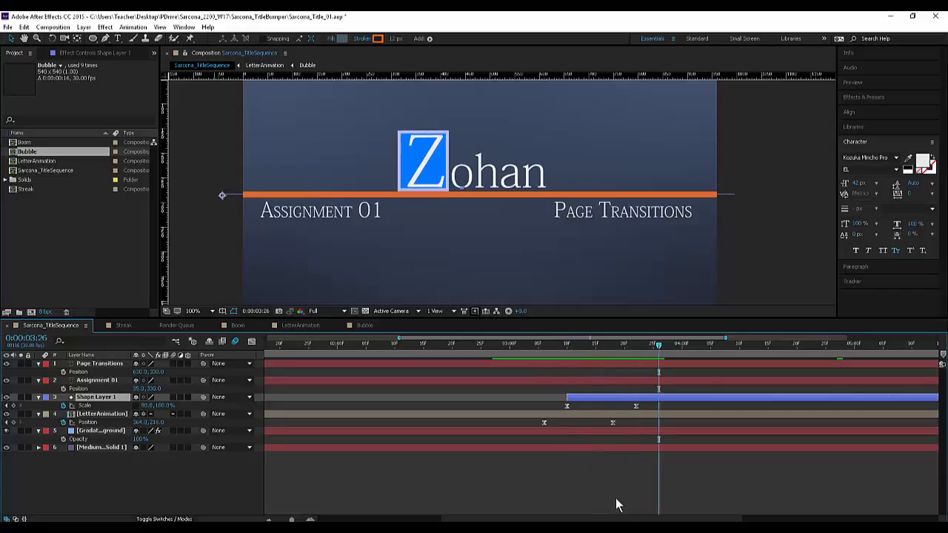
{"action": "key", "text": "ctrl+Up"}
{"action": "key", "text": "ctrl+Up"}
{"action": "key", "text": "ctrl+shift+Down"}
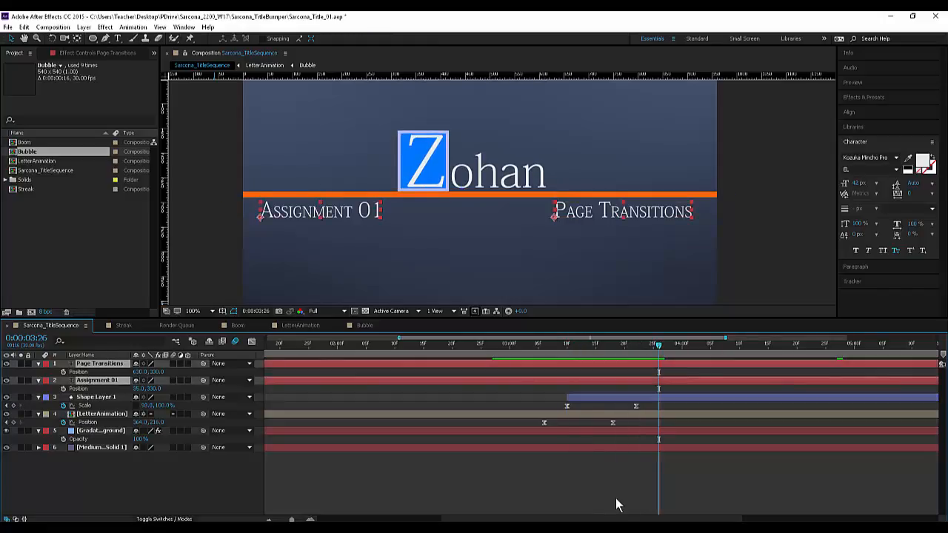
{"action": "key", "text": "p"}
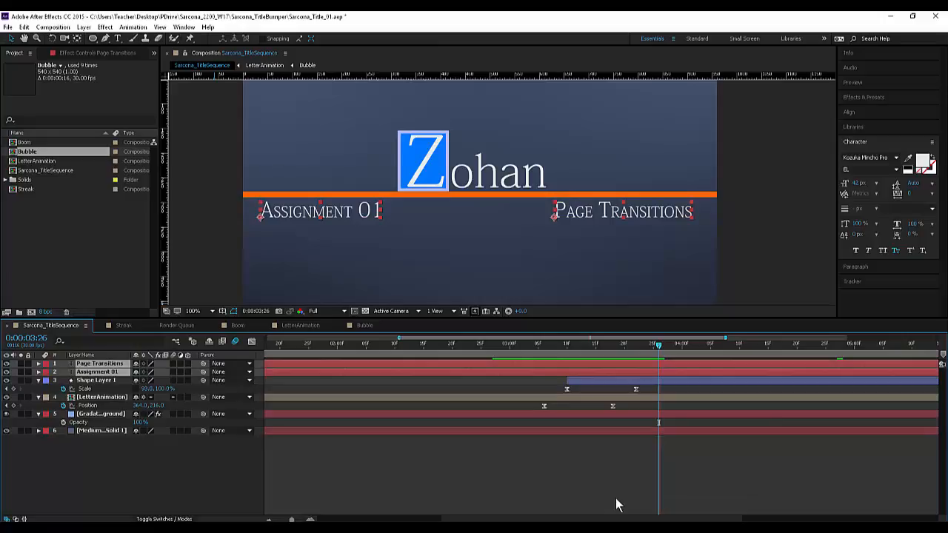
{"action": "key", "text": "p"}
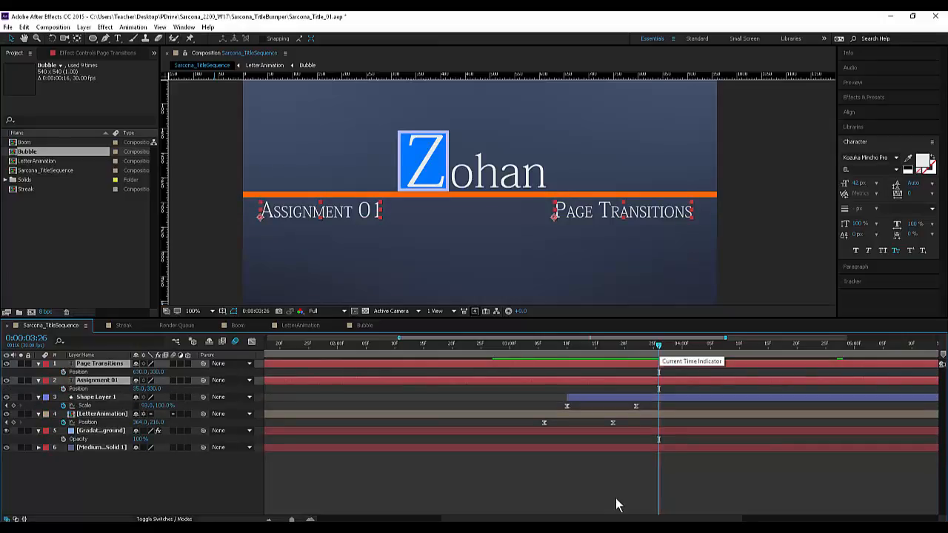
{"action": "key", "text": "alt+bracketleft"}
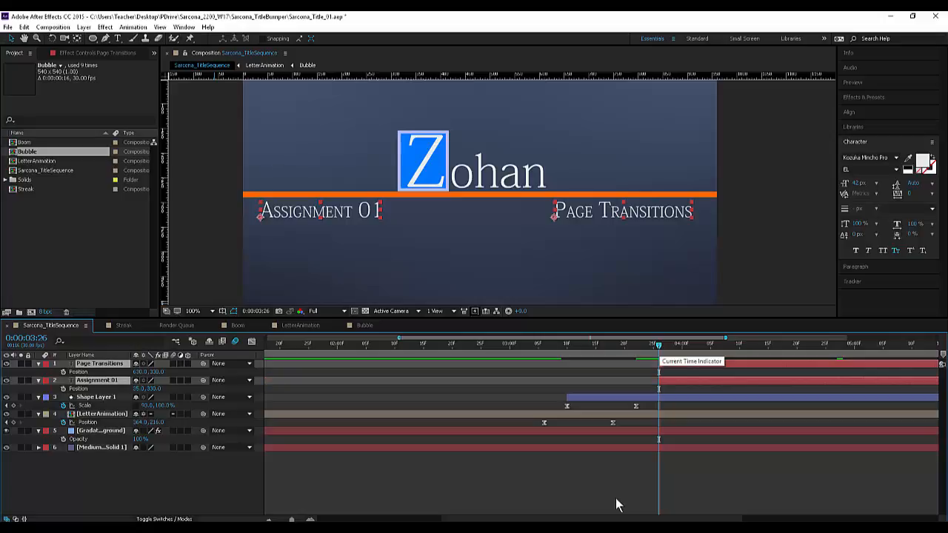
- Set Position keyframes on both caption layers at 0:00:04:17
{"action": "key", "text": "space"}
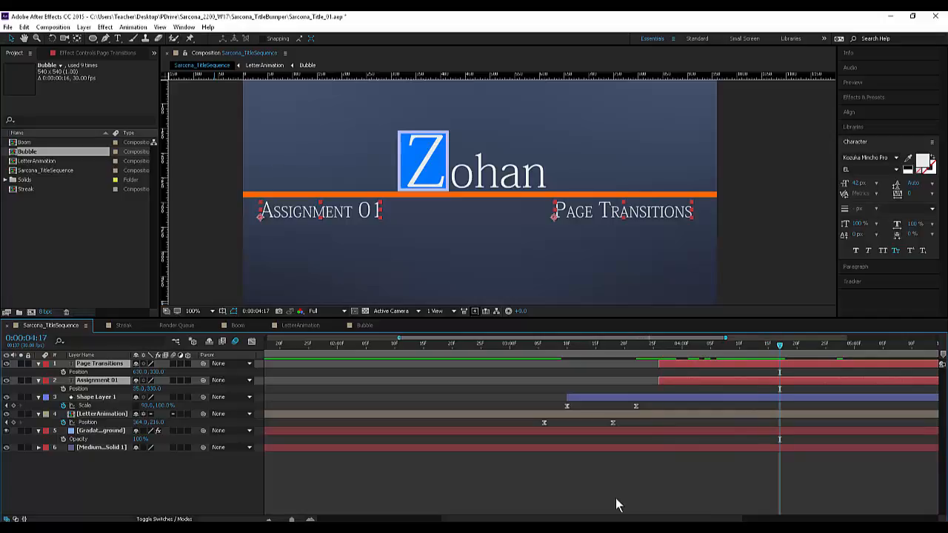
{"action": "key", "text": "alt+shift+p"}
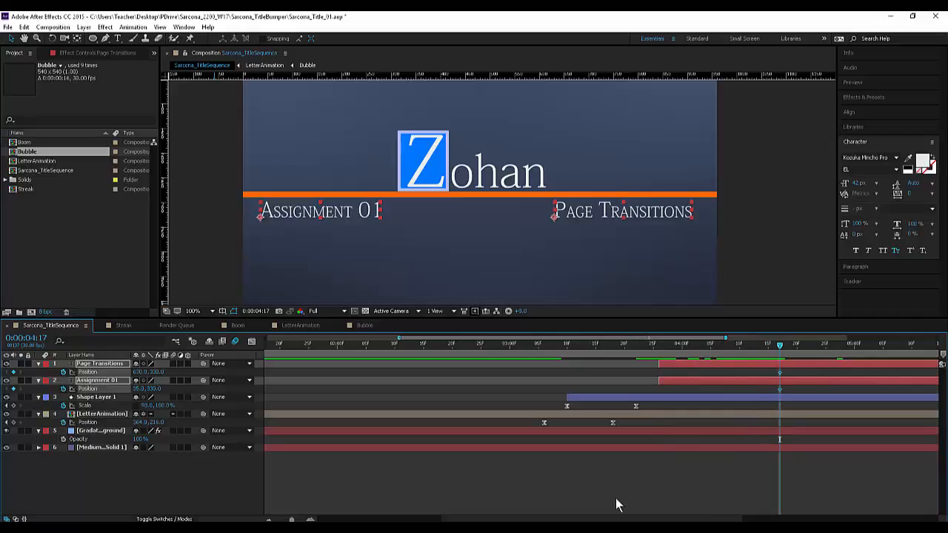
- At 0:00:03:26, raise both caption layers to a vertical Position of 287 so they sit over the orange line
{"action": "key", "text": "shift+Page_Up"}
{"action": "key", "text": "shift+Page_Up"}
{"action": "key", "text": "Page_Up"}
{"action": "key", "text": "Up"}
{"action": "key", "text": "Up"}
{"action": "key", "text": "Up"}
{"action": "key", "text": "Up"}
{"action": "key", "text": "Up"}
{"action": "key", "text": "Up"}
{"action": "key", "text": "Up"}
{"action": "key", "text": "Up"}
{"action": "key", "text": "Up"}
{"action": "key", "text": "Up"}
{"action": "key", "text": "Up"}
{"action": "key", "text": "Up"}
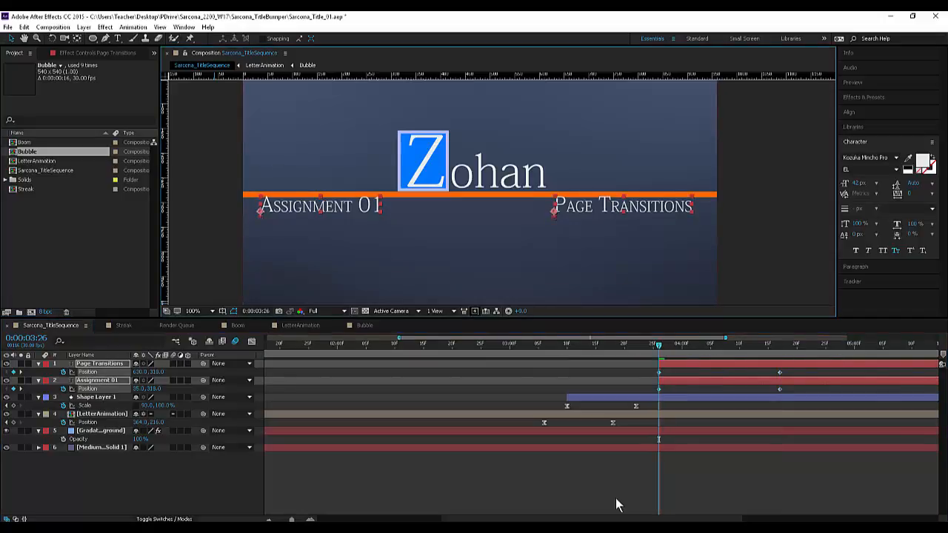
{"action": "key", "text": "Up"}
{"action": "key", "text": "Up"}
{"action": "key", "text": "Up"}
{"action": "key", "text": "Up"}
{"action": "key", "text": "Up"}
{"action": "key", "text": "Up"}
{"action": "key", "text": "Up"}
{"action": "key", "text": "Up"}
{"action": "key", "text": "Up"}
{"action": "key", "text": "Up"}
{"action": "key", "text": "Up"}
{"action": "key", "text": "Up"}
{"action": "key", "text": "Up"}
{"action": "key", "text": "Up"}
{"action": "key", "text": "Up"}
{"action": "key", "text": "Up"}
{"action": "key", "text": "Up"}
{"action": "key", "text": "Up"}
{"action": "key", "text": "Up"}
{"action": "key", "text": "Up"}
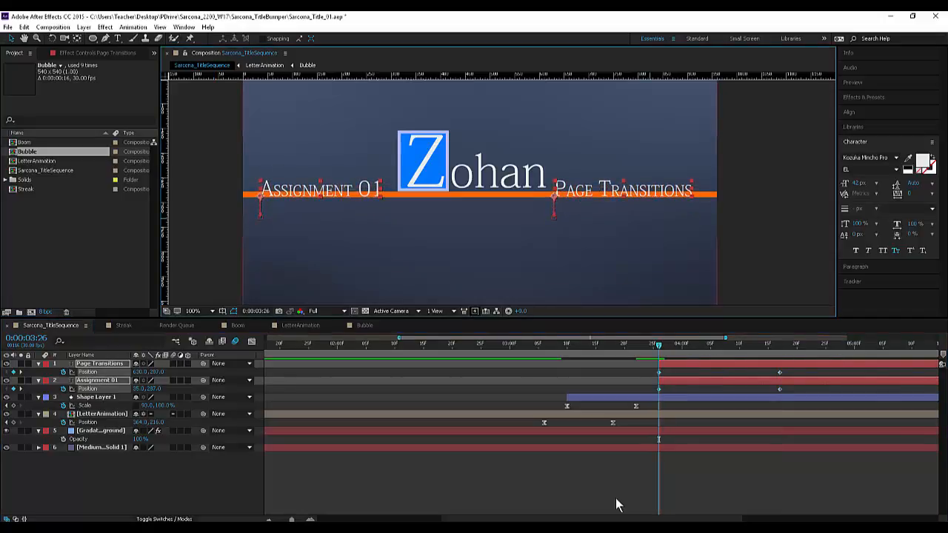
- Step forward and backward through the frames after 0:00:03:26 to examine how the captions drop below the line
{"action": "key", "text": "Page_Down"}
{"action": "key", "text": "Page_Down"}
{"action": "key", "text": "Page_Down"}
{"action": "key", "text": "Page_Down"}
{"action": "key", "text": "Page_Down"}
{"action": "key", "text": "Page_Down"}
{"action": "key", "text": "Page_Down"}
{"action": "key", "text": "Page_Down"}
{"action": "key", "text": "Page_Down"}
{"action": "key", "text": "Page_Down"}
{"action": "key", "text": "Page_Down"}
{"action": "key", "text": "Page_Down"}
{"action": "key", "text": "Page_Down"}
{"action": "key", "text": "Page_Down"}
{"action": "key", "text": "Page_Down"}
{"action": "key", "text": "Page_Down"}
{"action": "key", "text": "Page_Down"}
{"action": "key", "text": "Page_Down"}
{"action": "key", "text": "Page_Down"}
{"action": "key", "text": "Page_Down"}
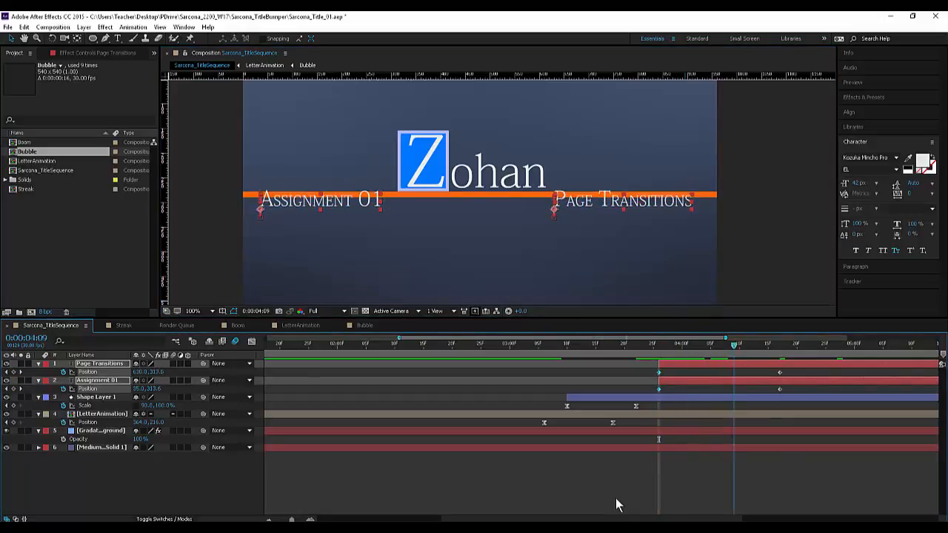
{"action": "key", "text": "Page_Up"}
{"action": "key", "text": "Page_Up"}
{"action": "key", "text": "Page_Up"}
{"action": "key", "text": "Page_Up"}
{"action": "key", "text": "Page_Up"}
{"action": "key", "text": "Page_Up"}
{"action": "key", "text": "Page_Up"}
{"action": "key", "text": "Page_Up"}
{"action": "key", "text": "Page_Up"}
{"action": "key", "text": "Page_Up"}
{"action": "key", "text": "Page_Up"}
{"action": "key", "text": "Page_Up"}
{"action": "key", "text": "Page_Up"}
{"action": "key", "text": "Page_Up"}
{"action": "key", "text": "Page_Up"}
{"action": "key", "text": "Page_Up"}
{"action": "key", "text": "Page_Up"}
{"action": "key", "text": "Page_Up"}
{"action": "key", "text": "Page_Up"}
{"action": "key", "text": "Page_Up"}
{"action": "key", "text": "Page_Down"}
{"action": "key", "text": "Page_Down"}
{"action": "key", "text": "Page_Down"}
{"action": "key", "text": "Page_Down"}
{"action": "key", "text": "Page_Down"}
{"action": "key", "text": "Page_Down"}
{"action": "key", "text": "Page_Down"}
{"action": "key", "text": "Page_Down"}
{"action": "key", "text": "Page_Down"}
{"action": "key", "text": "Page_Down"}
{"action": "key", "text": "Page_Down"}
{"action": "key", "text": "Page_Down"}
{"action": "key", "text": "Page_Down"}
{"action": "key", "text": "Page_Down"}
{"action": "key", "text": "Page_Down"}
{"action": "key", "text": "Page_Down"}
{"action": "key", "text": "Page_Down"}
{"action": "key", "text": "Page_Down"}
{"action": "key", "text": "Page_Down"}
{"action": "key", "text": "Page_Down"}
{"action": "key", "text": "Page_Up"}
{"action": "key", "text": "Page_Up"}
{"action": "key", "text": "Page_Up"}
{"action": "key", "text": "Page_Up"}
{"action": "key", "text": "Page_Up"}
{"action": "key", "text": "Page_Up"}
{"action": "key", "text": "Page_Up"}
{"action": "key", "text": "Page_Up"}
{"action": "key", "text": "Page_Up"}
{"action": "key", "text": "Page_Up"}
{"action": "key", "text": "Page_Up"}
{"action": "key", "text": "Page_Up"}
{"action": "key", "text": "Page_Up"}
{"action": "key", "text": "Page_Up"}
{"action": "key", "text": "Page_Up"}
{"action": "key", "text": "Page_Up"}
{"action": "key", "text": "Page_Up"}
{"action": "key", "text": "Page_Up"}
{"action": "key", "text": "Page_Up"}
{"action": "key", "text": "Page_Up"}
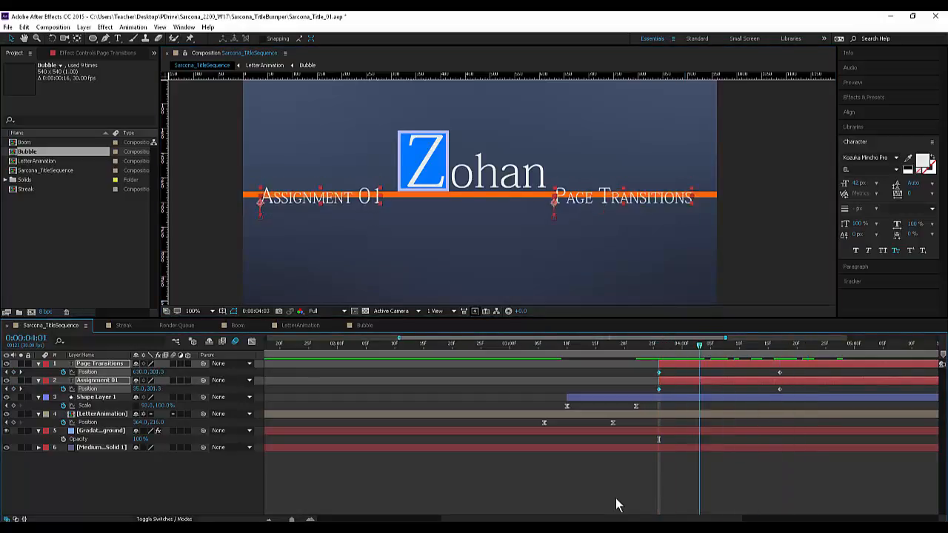
- Apply Easy Ease to the start and end Position keyframes of both caption layers
{"action": "left_click_drag", "start_coordinate": [646, 366], "coordinate": [803, 393]}
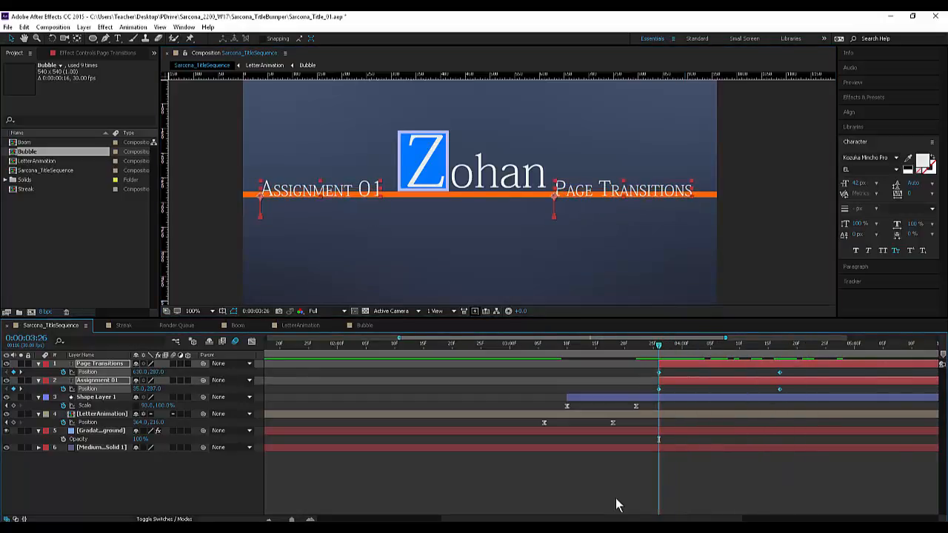
{"action": "right_click", "coordinate": [779, 390]}
{"action": "mouse_move", "coordinate": [820, 514]}
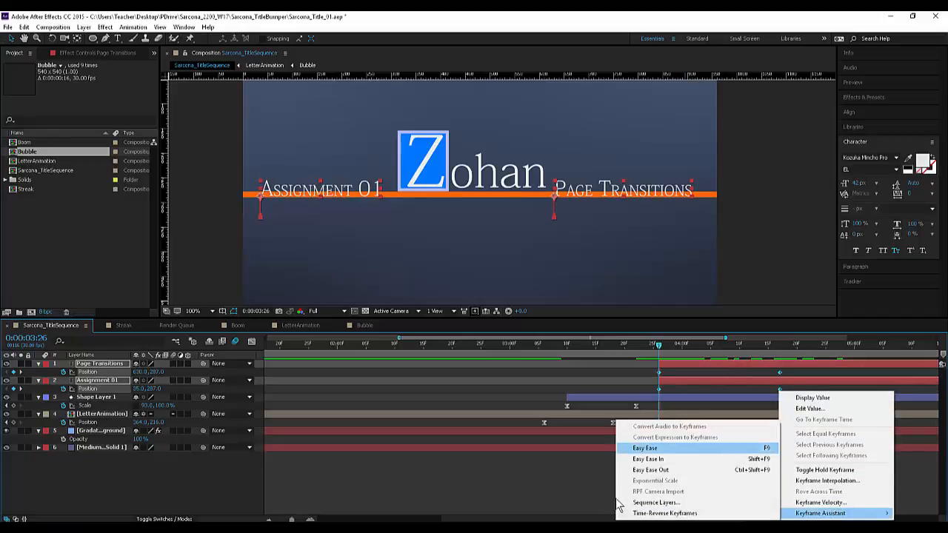
{"action": "left_click", "coordinate": [645, 447]}
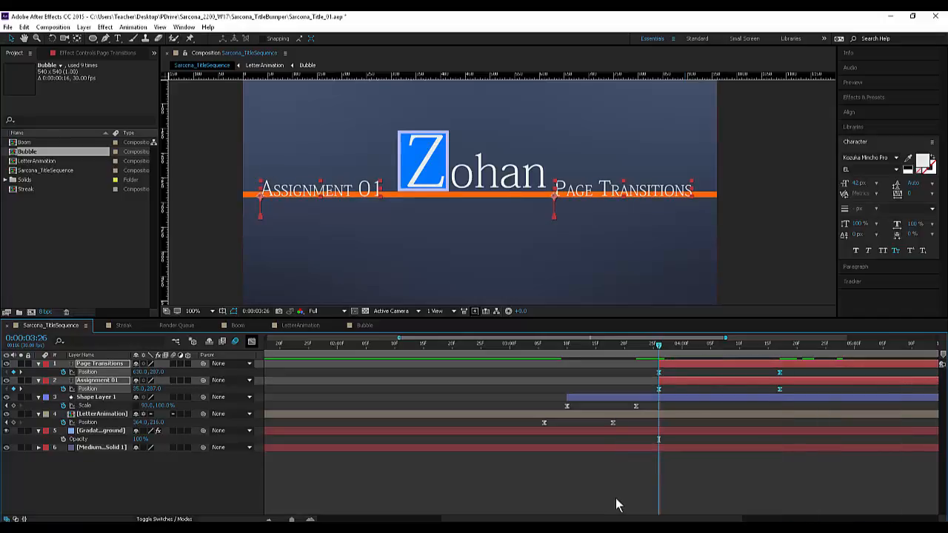
- Lengthen the incoming ease of both captions' end keyframes in the speed graph to about halfway back, so the drop slows gradually
{"action": "key", "text": "shift+F3"}
{"action": "left_click_drag", "start_coordinate": [655, 480], "coordinate": [669, 496]}
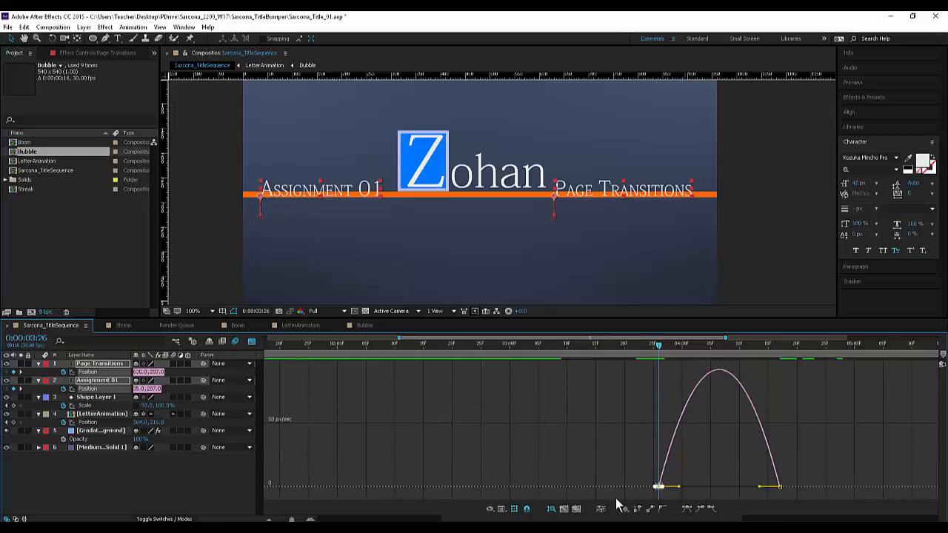
{"action": "left_click_drag", "start_coordinate": [759, 486], "coordinate": [719, 486]}
{"action": "mouse_move", "coordinate": [766, 457]}
{"action": "left_mouse_down"}
{"action": "mouse_move", "coordinate": [792, 497]}
{"action": "mouse_move", "coordinate": [720, 487]}
{"action": "left_mouse_up"}
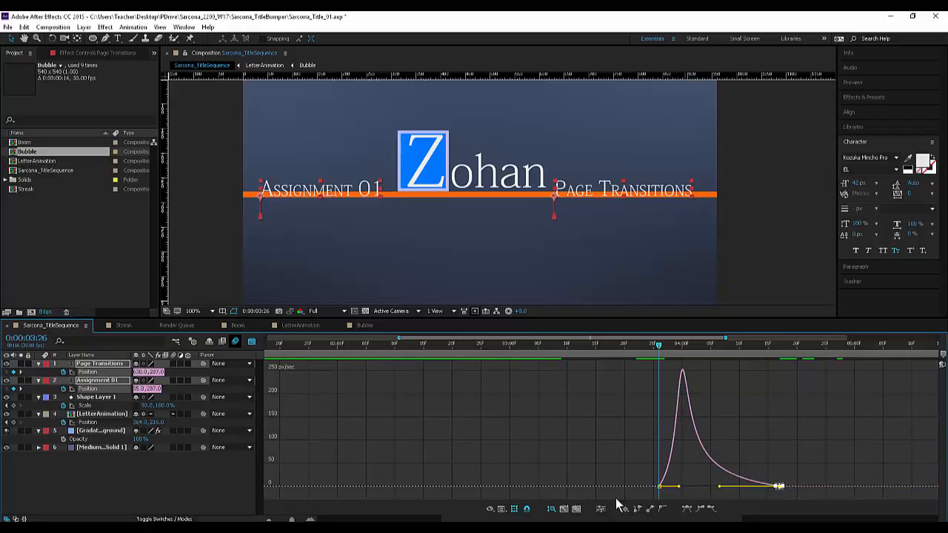
{"action": "key", "text": "shift+F3"}
- Play back the sequence from 0:00:02:21, and replay the caption drop from 0:00:03:26 to examine its easing
{"action": "left_click", "coordinate": [457, 345]}
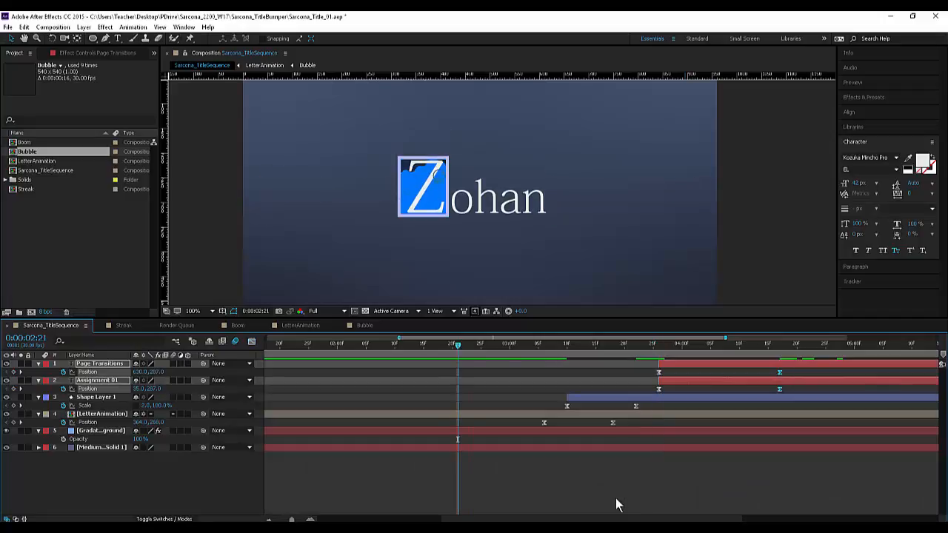
{"action": "key", "text": "space"}
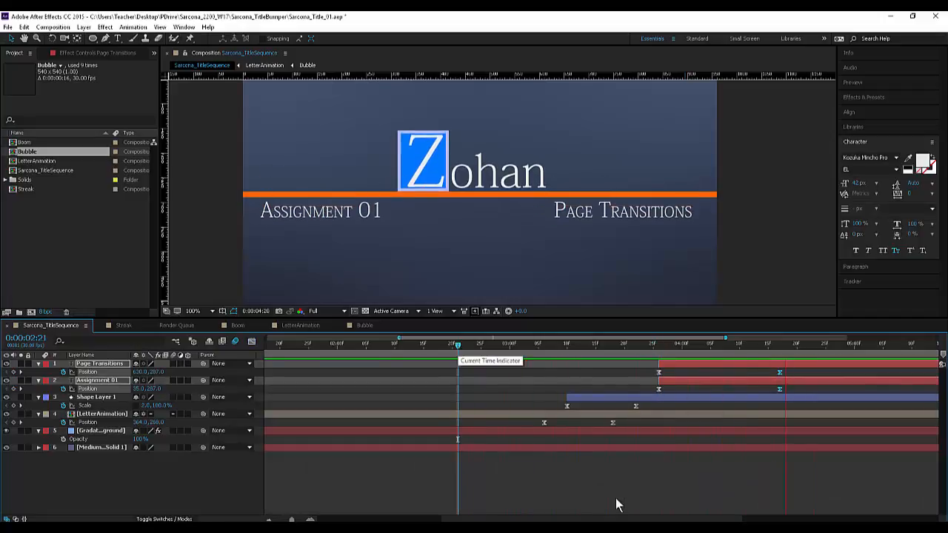
{"action": "key", "text": "space"}
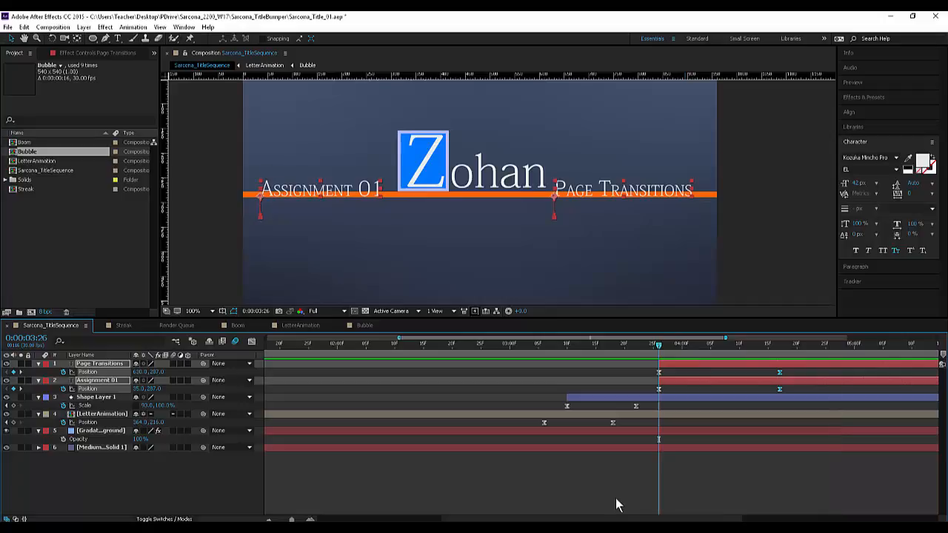
{"action": "key", "text": "space"}
{"action": "key", "text": "space"}
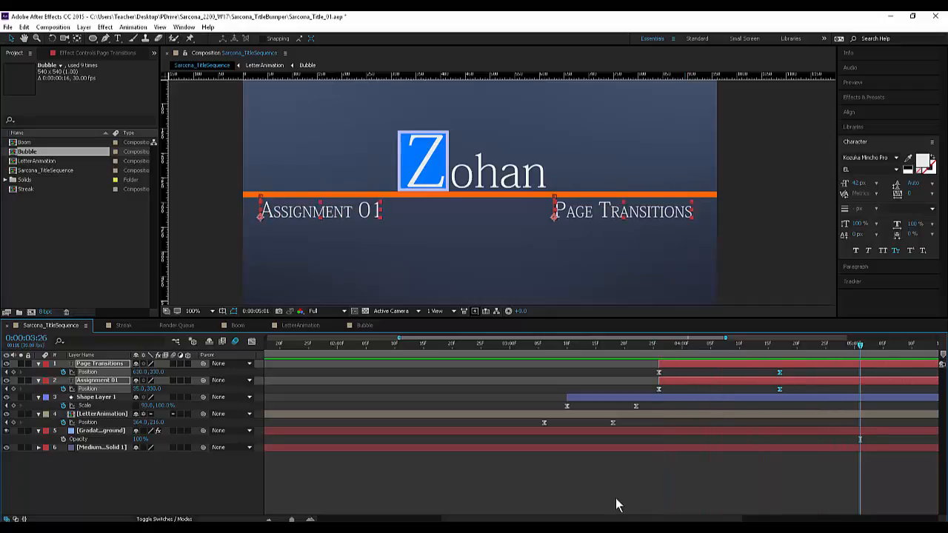
{"action": "key", "text": "space"}
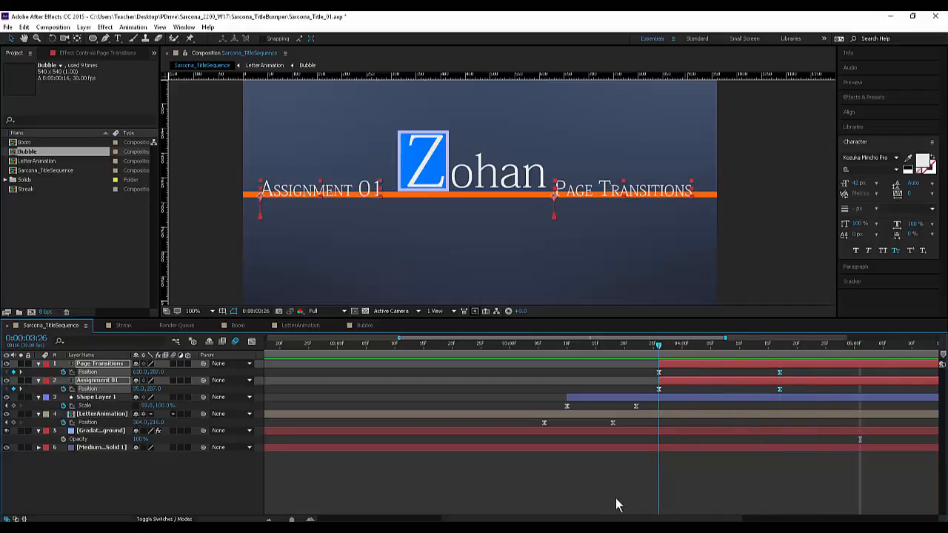
{"action": "key", "text": "space"}
{"action": "key", "text": "space"}
{"action": "key", "text": "space"}
{"action": "key", "text": "space"}
- With no layer selected, draw a rectangle shape over the raised Assignment 01 caption and set its stroke to None
{"action": "left_click", "coordinate": [617, 505]}
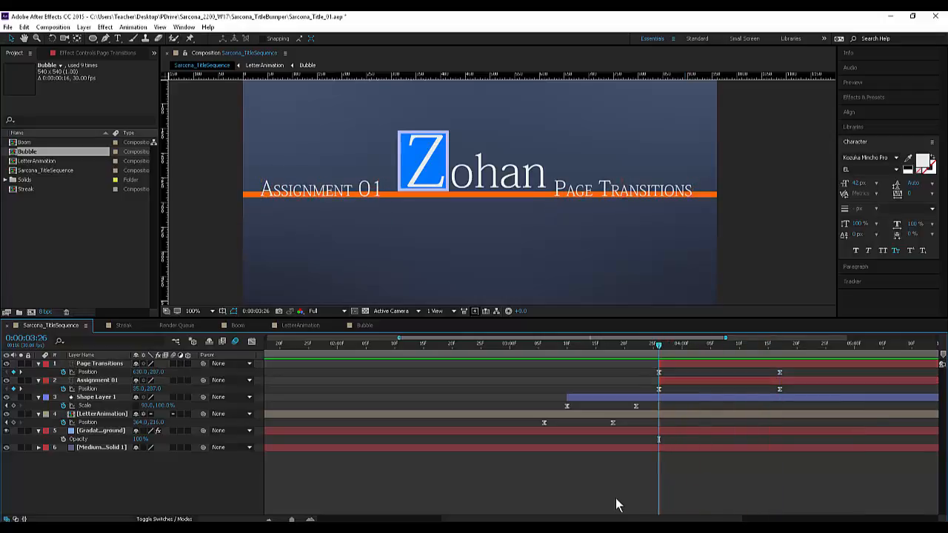
{"action": "key", "text": "q"}
{"action": "key", "text": "q"}
{"action": "key", "text": "q"}
{"action": "key", "text": "q"}
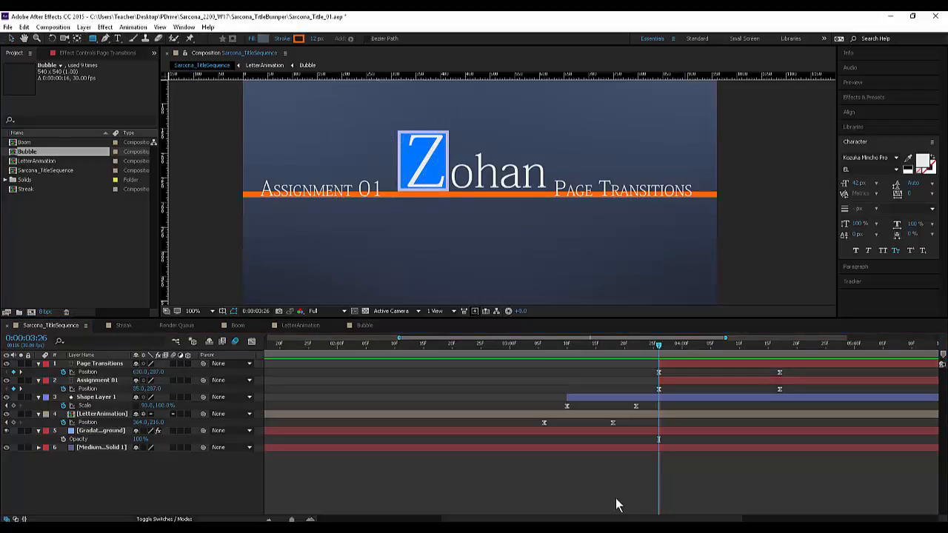
{"action": "mouse_move", "coordinate": [240, 173]}
{"action": "left_mouse_down"}
{"action": "mouse_move", "coordinate": [405, 194]}
{"action": "mouse_move", "coordinate": [394, 195]}
{"action": "left_mouse_up"}
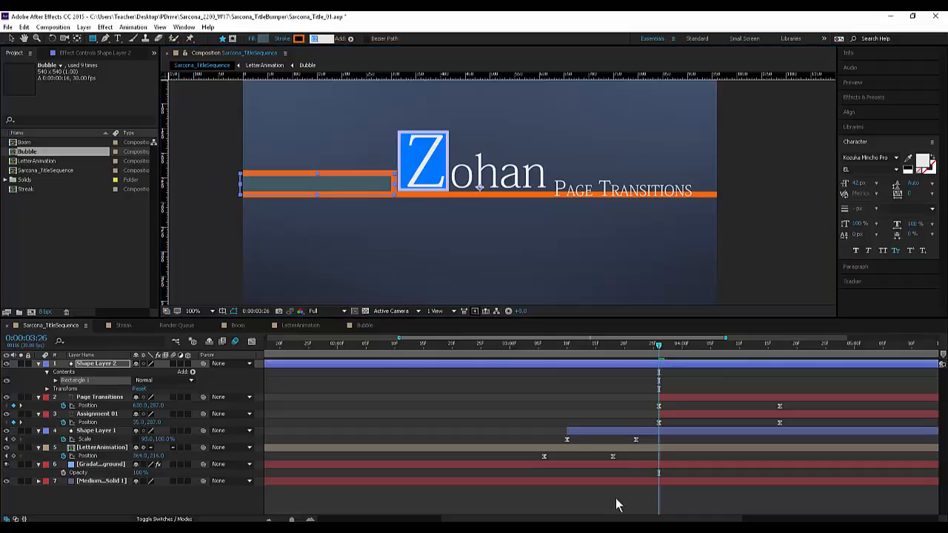
{"action": "left_click", "coordinate": [282, 39]}
{"action": "left_click", "coordinate": [16, 37]}
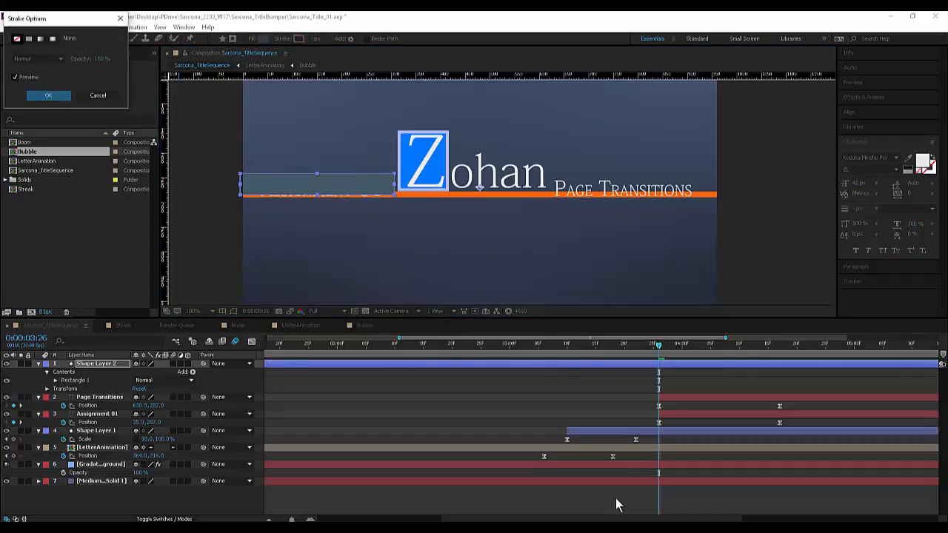
{"action": "left_click", "coordinate": [48, 95]}
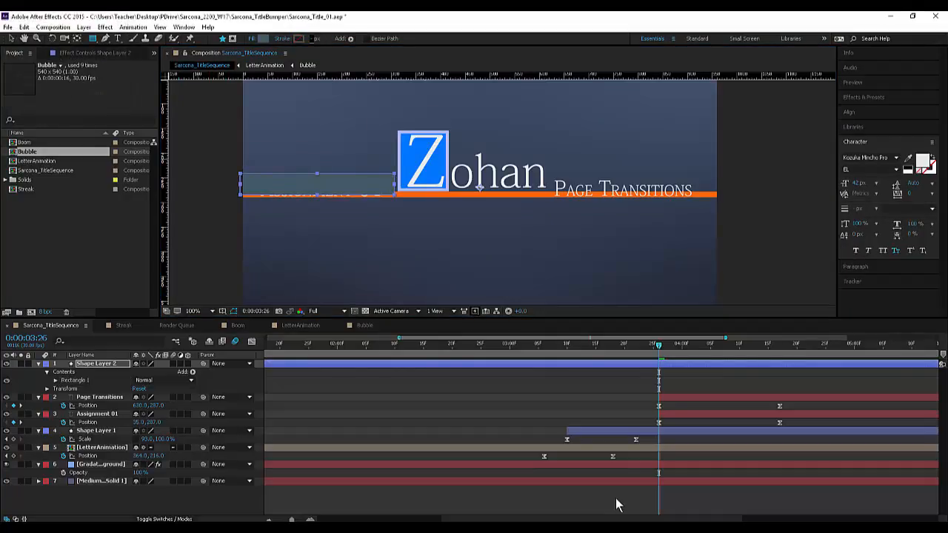
- Enlarge the rectangle vertically so it covers the whole Assignment 01 caption and ends at the orange line's lower edge
{"action": "key", "text": "v"}
{"action": "left_click_drag", "start_coordinate": [317, 195], "coordinate": [317, 204]}
{"action": "key", "text": "Up"}
{"action": "key", "text": "Up"}
{"action": "key", "text": "Up"}
{"action": "key", "text": "Up"}
{"action": "key", "text": "Up"}
{"action": "key", "text": "Up"}
{"action": "key", "text": "Up"}
{"action": "key", "text": "Up"}
{"action": "key", "text": "Up"}
{"action": "key", "text": "Up"}
{"action": "key", "text": "Up"}
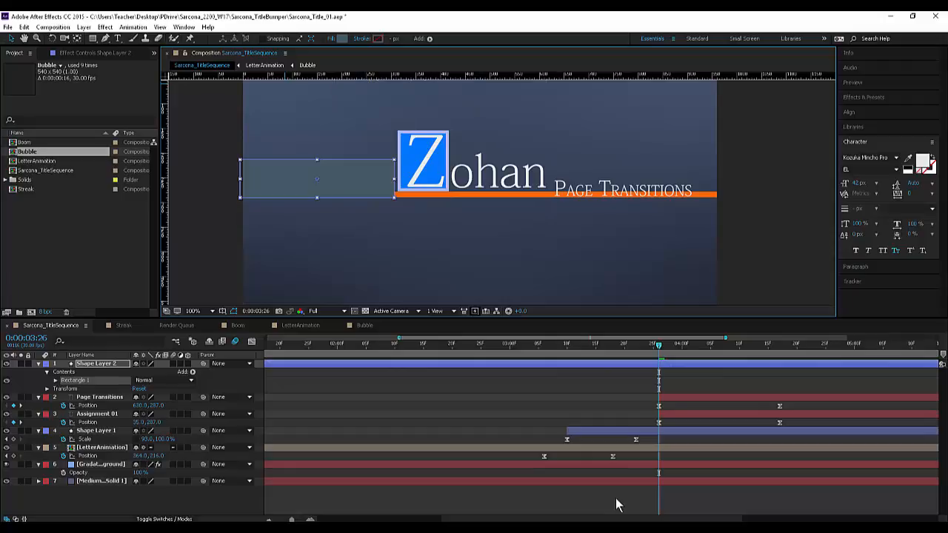
- Try a Set Matte effect on the Assignment 01 layer that takes its matte from Shape Layer 2, and remove the effect
{"action": "left_click", "coordinate": [617, 499]}
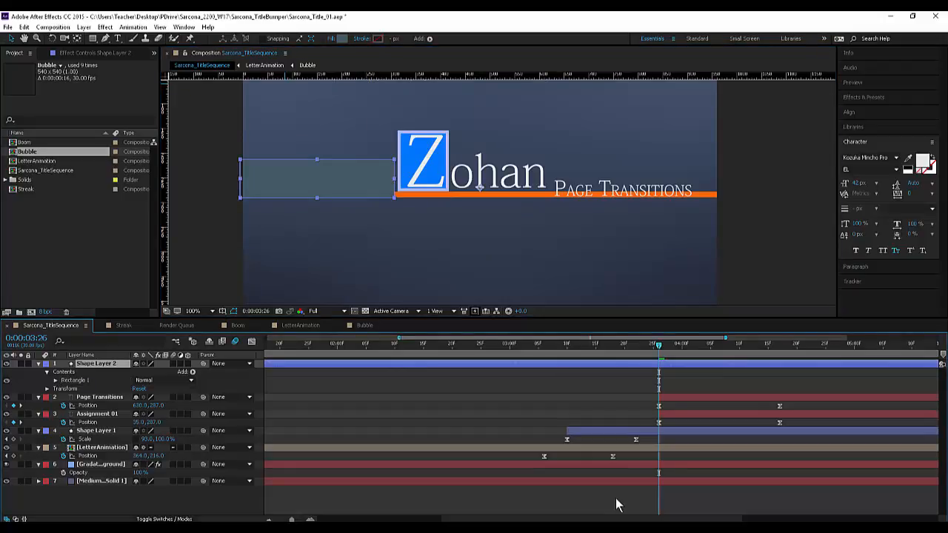
{"action": "key", "text": "alt+t"}
{"action": "key", "text": "Escape"}
{"action": "key", "text": "3"}
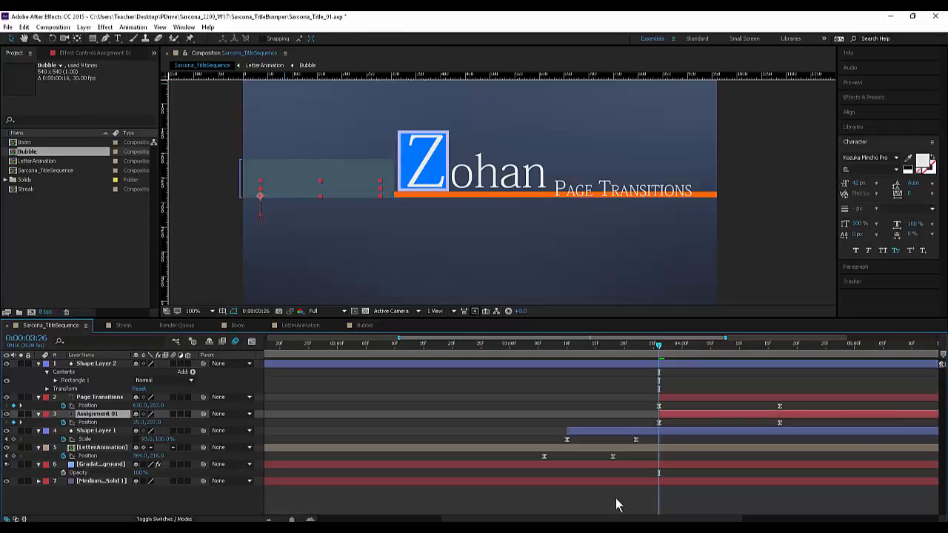
{"action": "left_click", "coordinate": [133, 27]}
{"action": "mouse_move", "coordinate": [106, 27]}
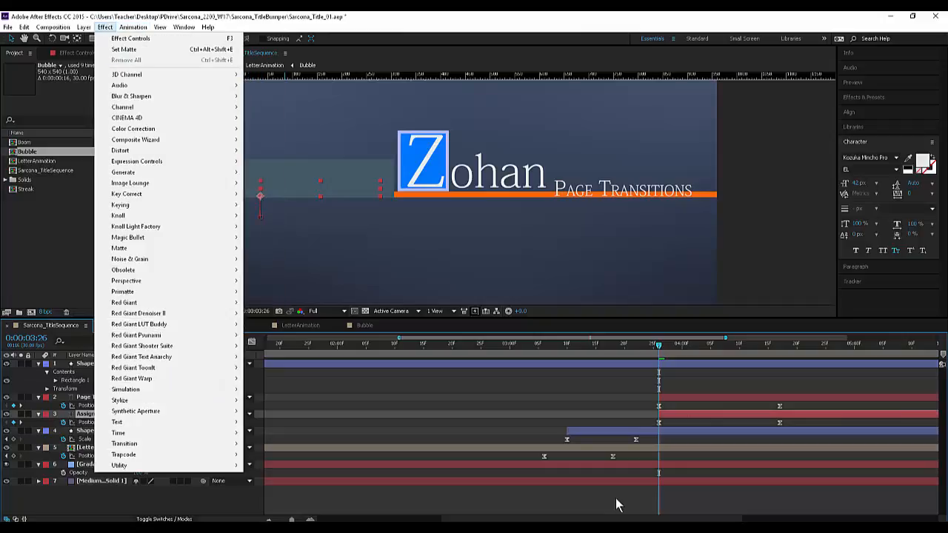
{"action": "left_click", "coordinate": [125, 50]}
{"action": "left_click", "coordinate": [117, 83]}
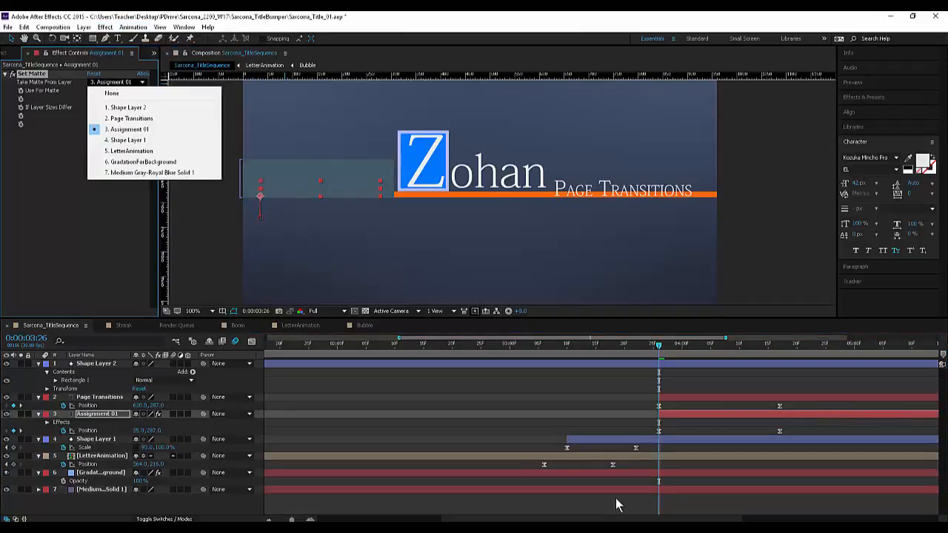
{"action": "left_click", "coordinate": [128, 107]}
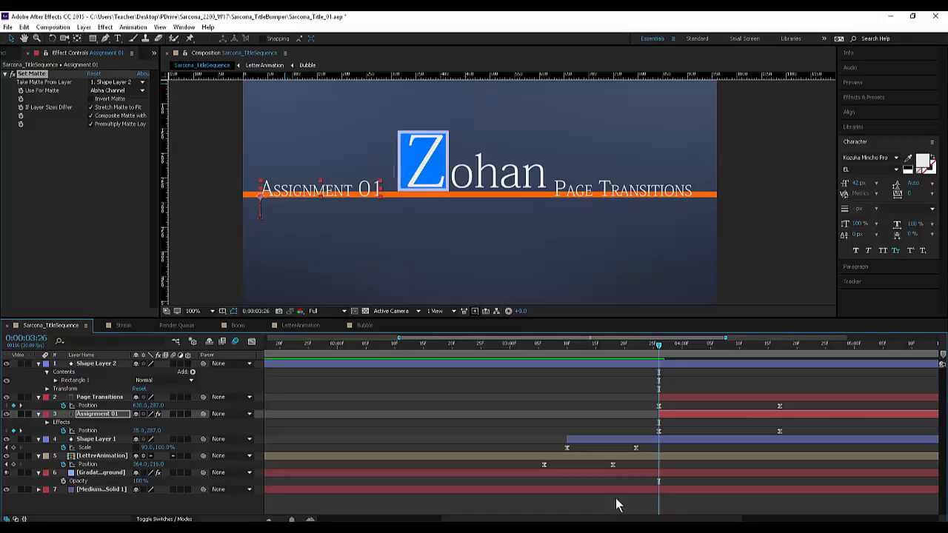
{"action": "key", "text": "Delete"}
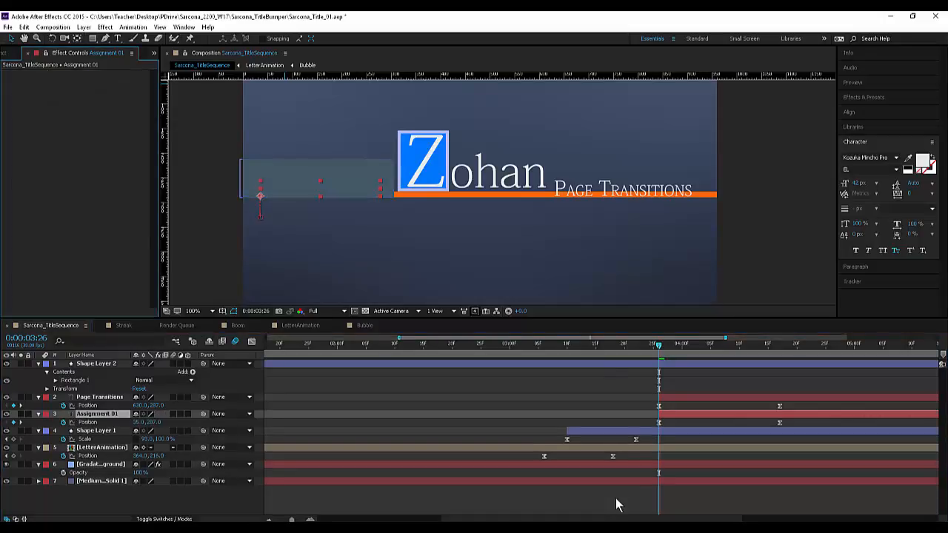
- Move Shape Layer 2 directly above Assignment 01 and set Assignment 01's track matte to Alpha Inverted Matte using Shape Layer 2
{"action": "key", "text": "ctrl+z"}
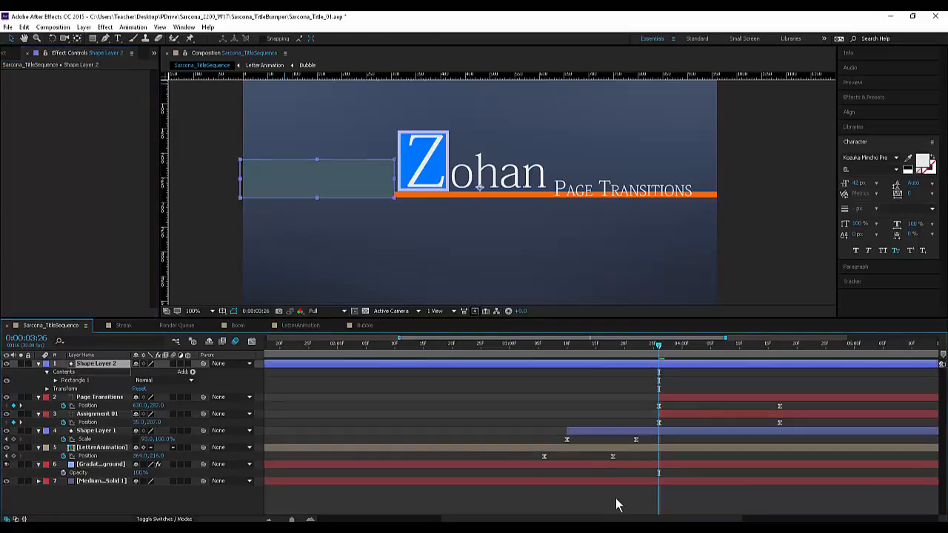
{"action": "key", "text": "ctrl+bracketleft"}
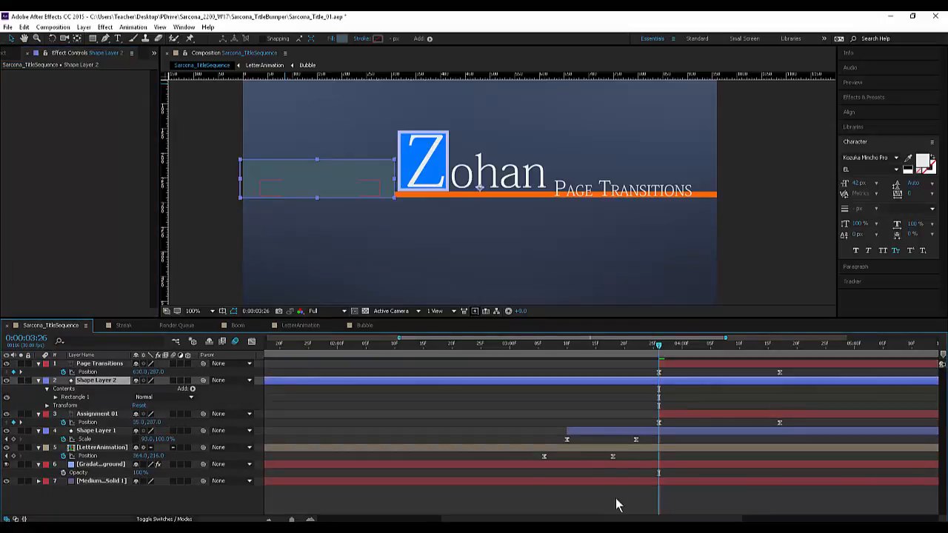
{"action": "key", "text": "ctrl+Down"}
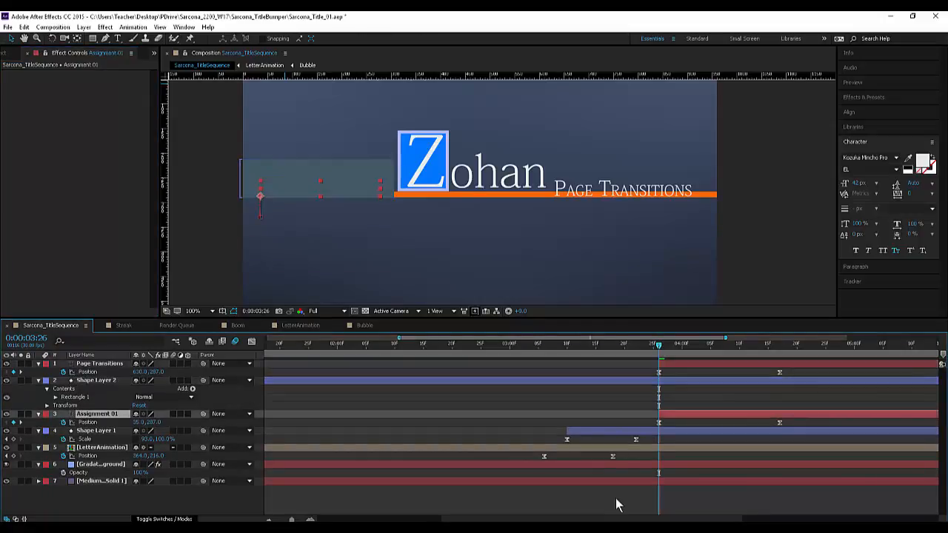
{"action": "key", "text": "F4"}
{"action": "left_click", "coordinate": [194, 414]}
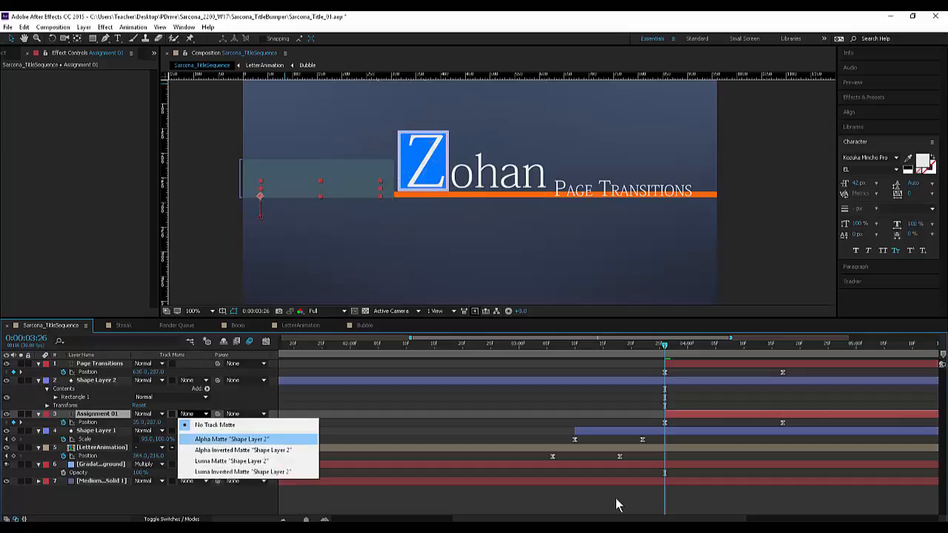
{"action": "left_click", "coordinate": [230, 440]}
{"action": "left_click", "coordinate": [194, 414]}
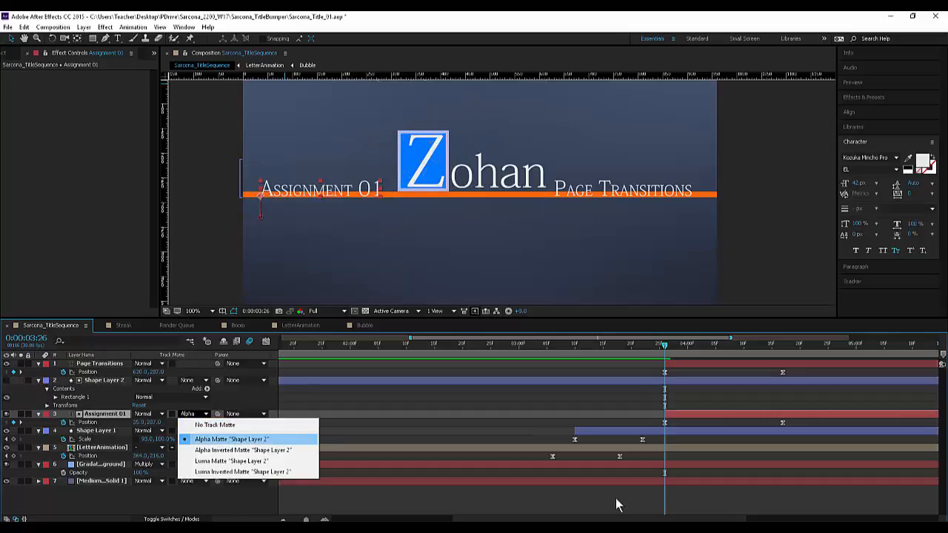
{"action": "left_click", "coordinate": [230, 449]}
{"action": "left_click", "coordinate": [617, 499]}
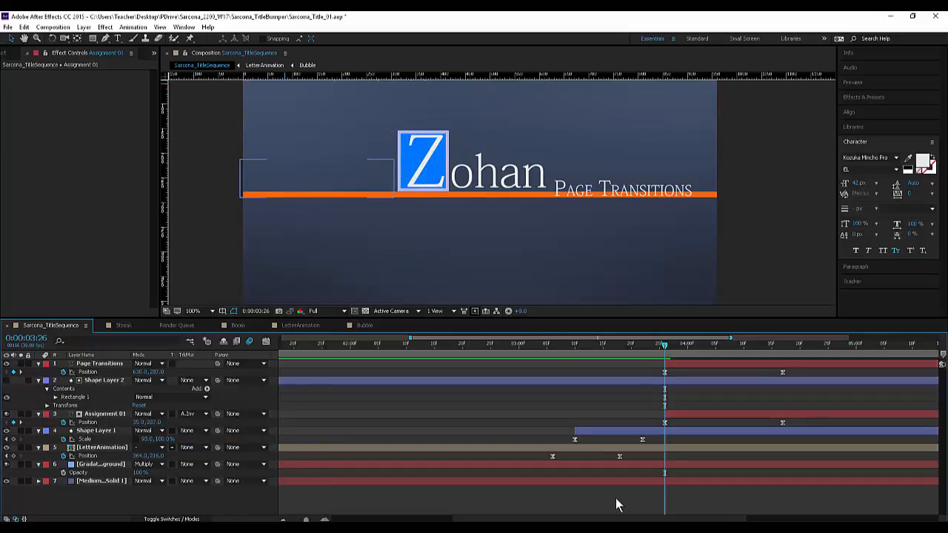
- Play back the caption drop and step through its frames to examine how Assignment 01 emerges from behind the orange line
{"action": "key", "text": "space"}
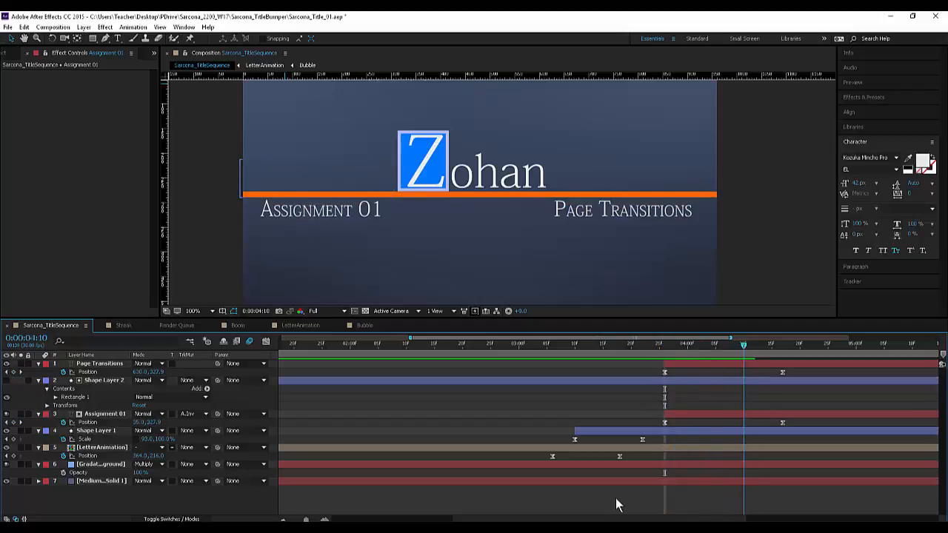
{"action": "key", "text": "Page_Down"}
{"action": "key", "text": "Page_Down"}
{"action": "key", "text": "Page_Down"}
{"action": "key", "text": "Page_Down"}
{"action": "key", "text": "Page_Down"}
{"action": "key", "text": "Page_Up"}
{"action": "key", "text": "Page_Up"}
{"action": "key", "text": "Page_Up"}
{"action": "key", "text": "Page_Up"}
{"action": "key", "text": "Page_Up"}
{"action": "key", "text": "Page_Up"}
{"action": "key", "text": "Page_Up"}
{"action": "key", "text": "Page_Up"}
{"action": "key", "text": "Page_Up"}
{"action": "key", "text": "Page_Up"}
{"action": "key", "text": "Page_Up"}
{"action": "key", "text": "Page_Up"}
{"action": "key", "text": "Page_Up"}
{"action": "key", "text": "Page_Up"}
{"action": "key", "text": "Page_Up"}
{"action": "key", "text": "Page_Up"}
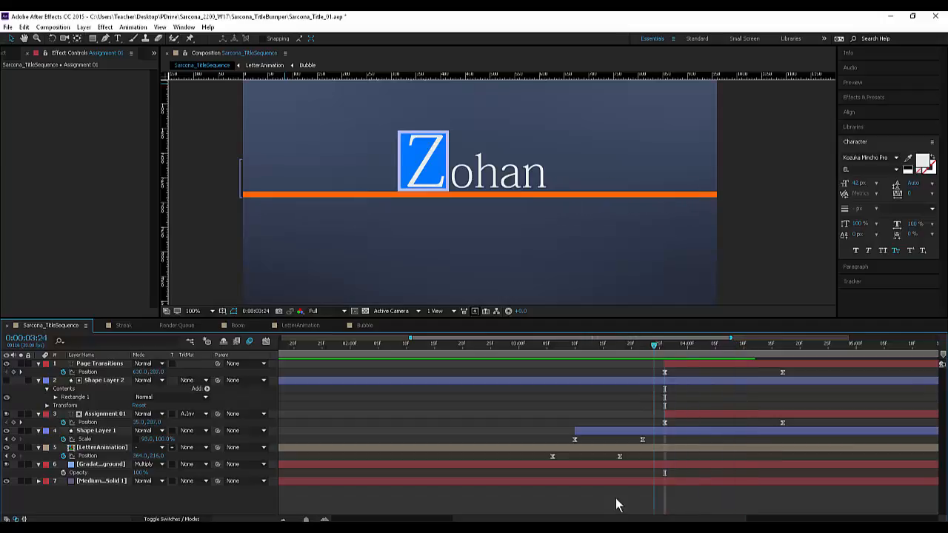
- Duplicate Shape Layer 2 and move the copy directly above the Page Transitions layer
{"action": "key", "text": "Page_Down"}
{"action": "key", "text": "ctrl+Up"}
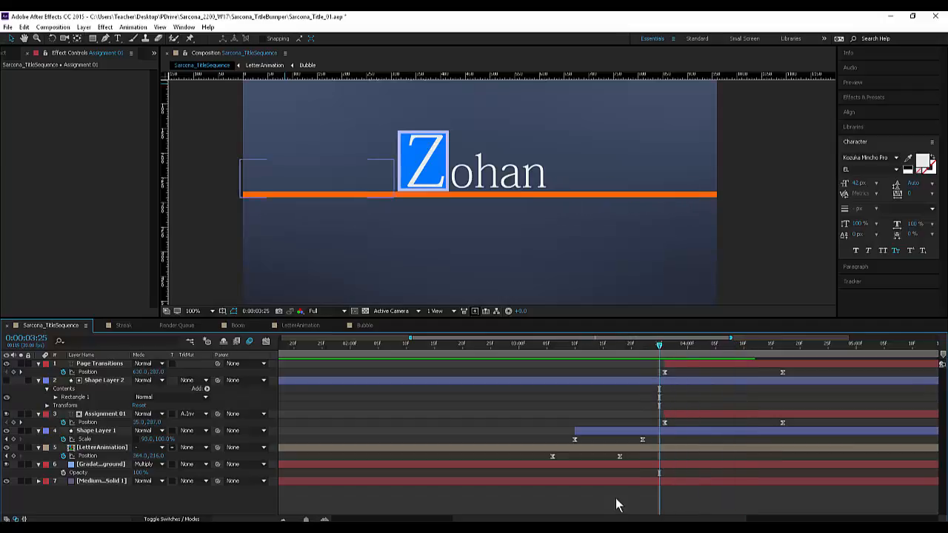
{"action": "key", "text": "ctrl+d"}
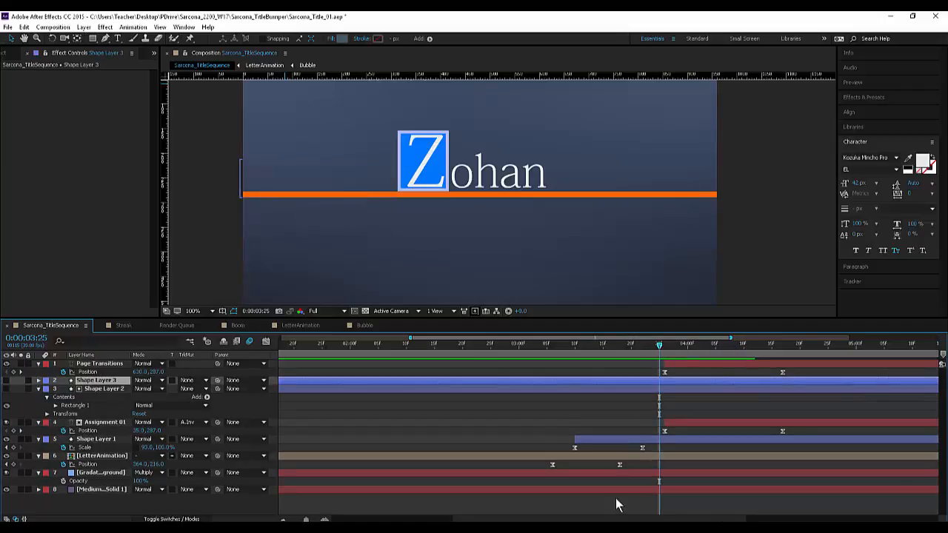
{"action": "key", "text": "ctrl+]"}
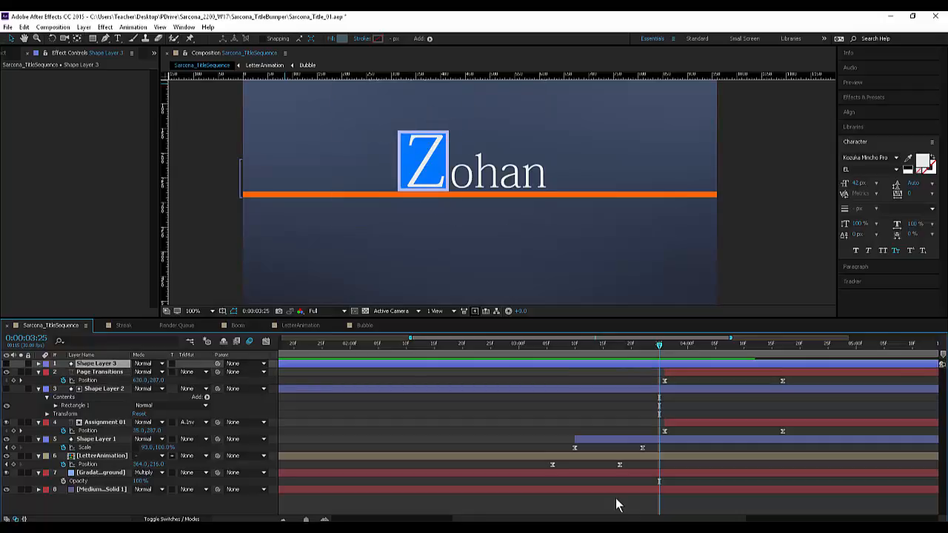
- Make Shape Layer 3 visible, move its rectangle horizontally over the raised Page Transitions caption's area, and adjust its position to cover the text
{"action": "left_click", "coordinate": [7, 363]}
{"action": "left_click_drag", "start_coordinate": [319, 179], "coordinate": [632, 178]}
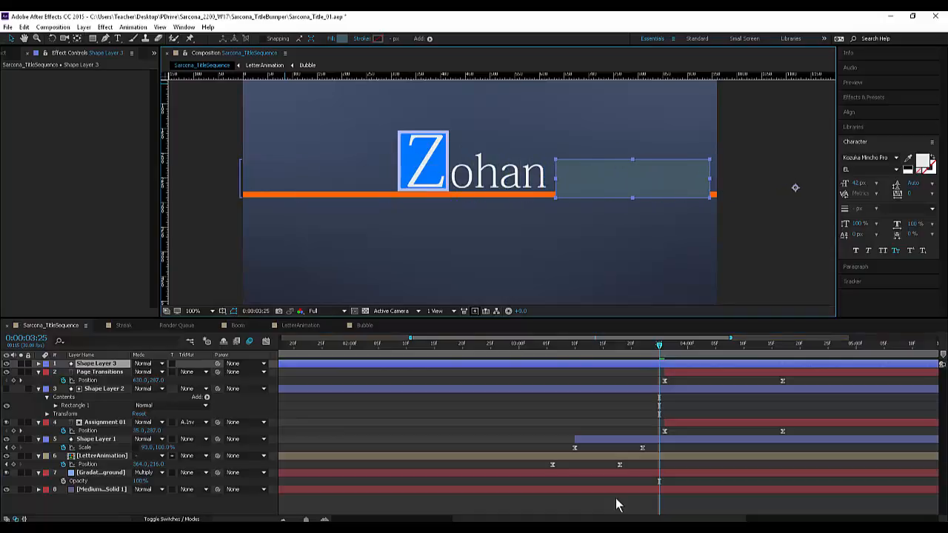
{"action": "left_click_drag", "start_coordinate": [710, 179], "coordinate": [709, 179]}
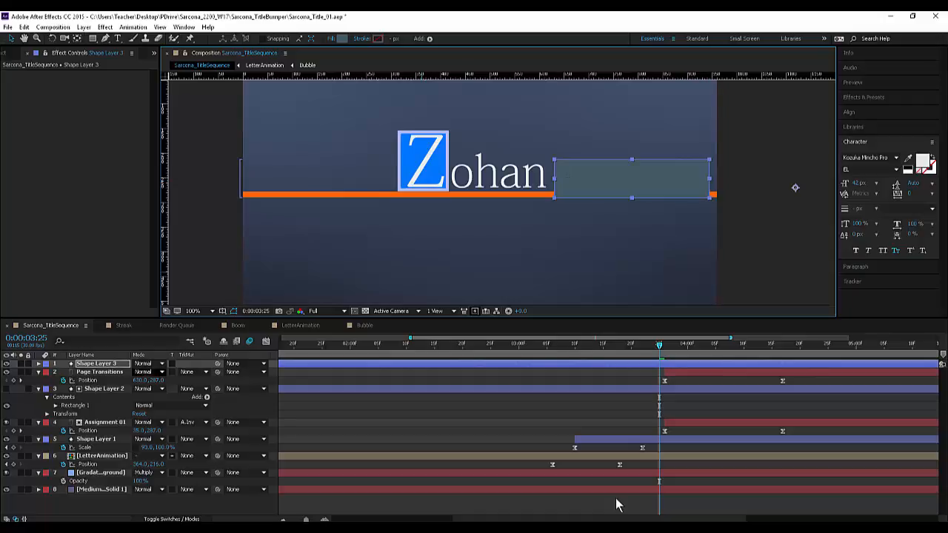
- Set Page Transitions' track matte to Alpha Inverted Matte using Shape Layer 3, and collapse the properties of all layers
{"action": "left_click", "coordinate": [194, 372]}
{"action": "left_click", "coordinate": [243, 408]}
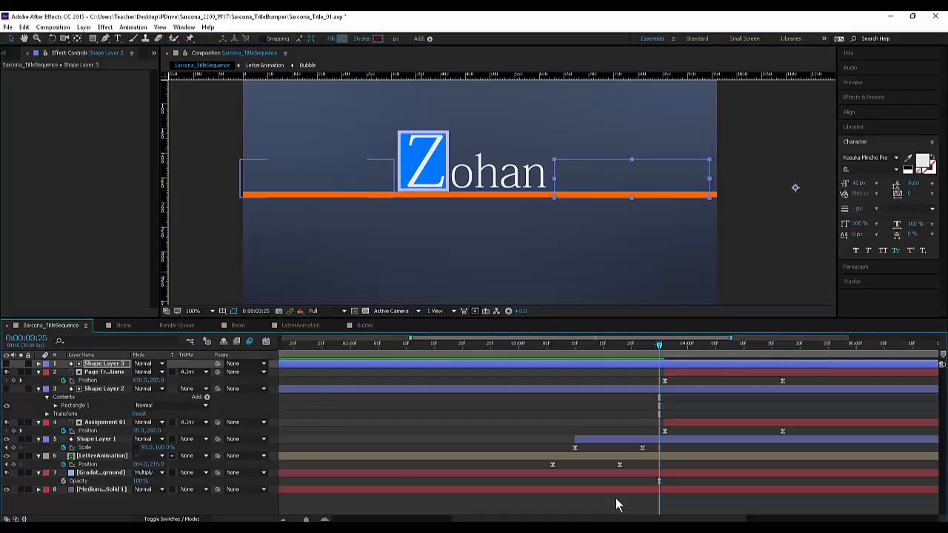
{"action": "key", "text": "ctrl+a"}
{"action": "key", "text": "u"}
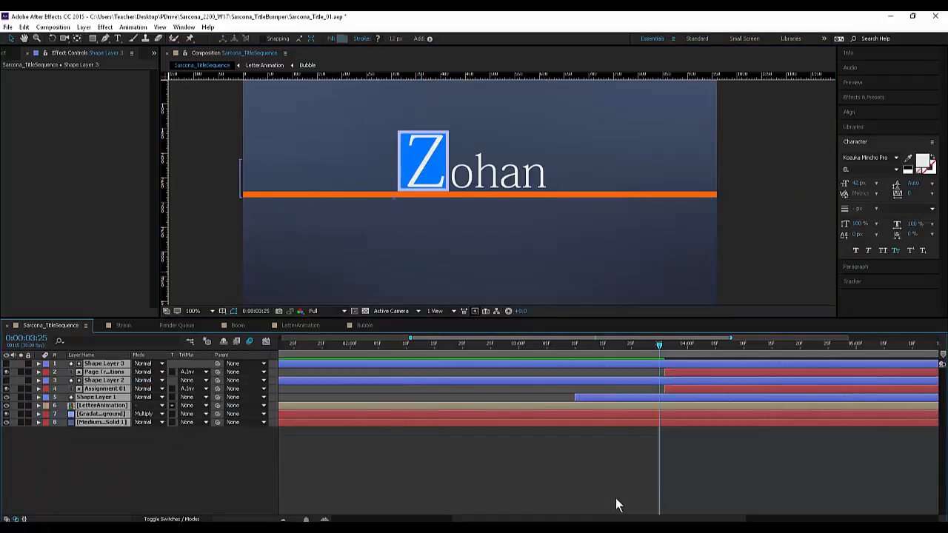
{"action": "left_click", "coordinate": [617, 505]}
- Preview the caption drop, and trim the start of Shape Layer 3 and Shape Layer 2 to 0:00:03:26
{"action": "mouse_move", "coordinate": [659, 345]}
{"action": "left_mouse_down"}
{"action": "mouse_move", "coordinate": [546, 346]}
{"action": "mouse_move", "coordinate": [671, 345]}
{"action": "left_mouse_up"}
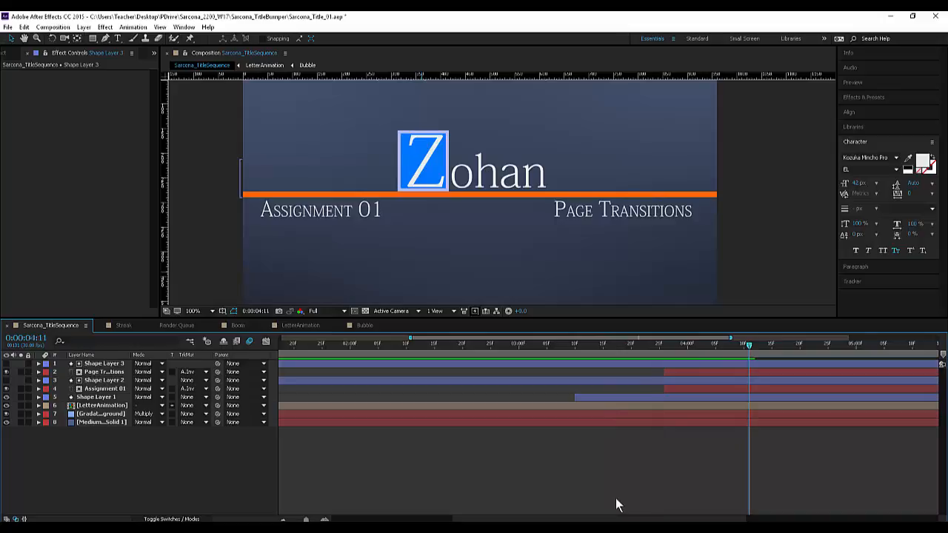
{"action": "key", "text": "space"}
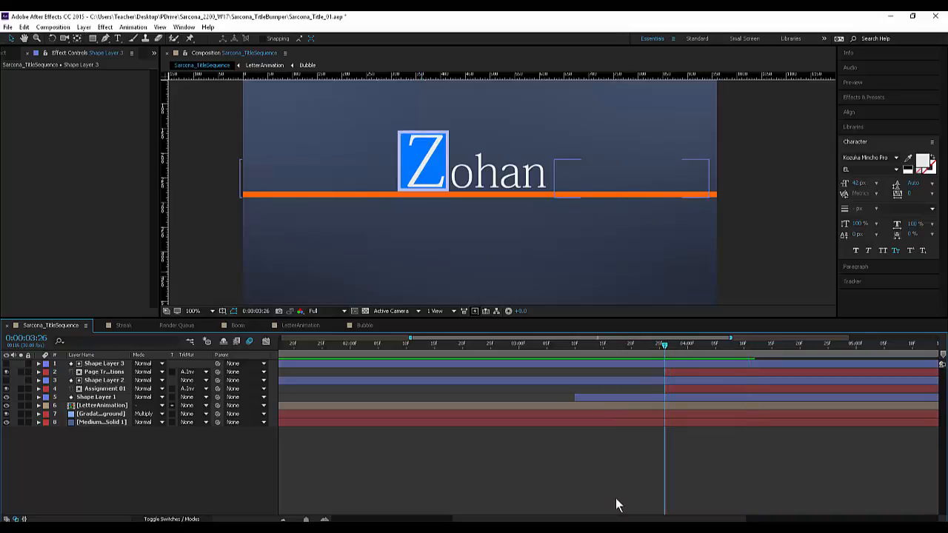
{"action": "left_click", "coordinate": [103, 363]}
{"action": "left_click", "coordinate": [104, 381], "text": "ctrl"}
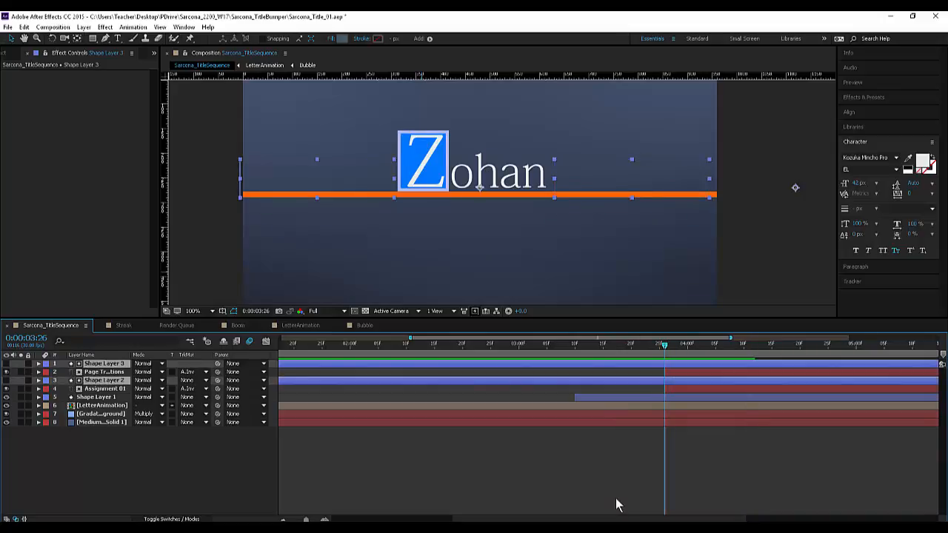
{"action": "key", "text": "alt+bracketleft"}
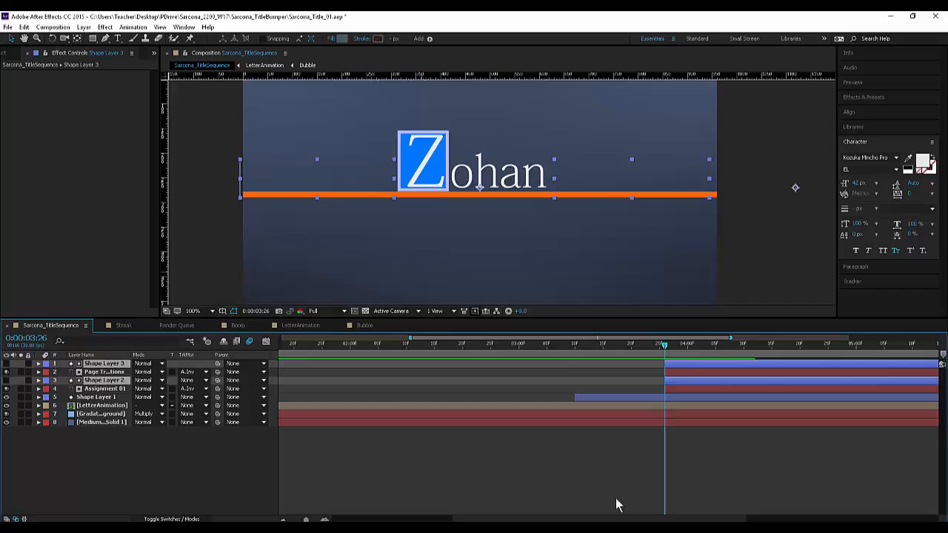
- Play back the sequence with both captions dropping, and replay it with the composition view at 50%
{"action": "key", "text": "space"}
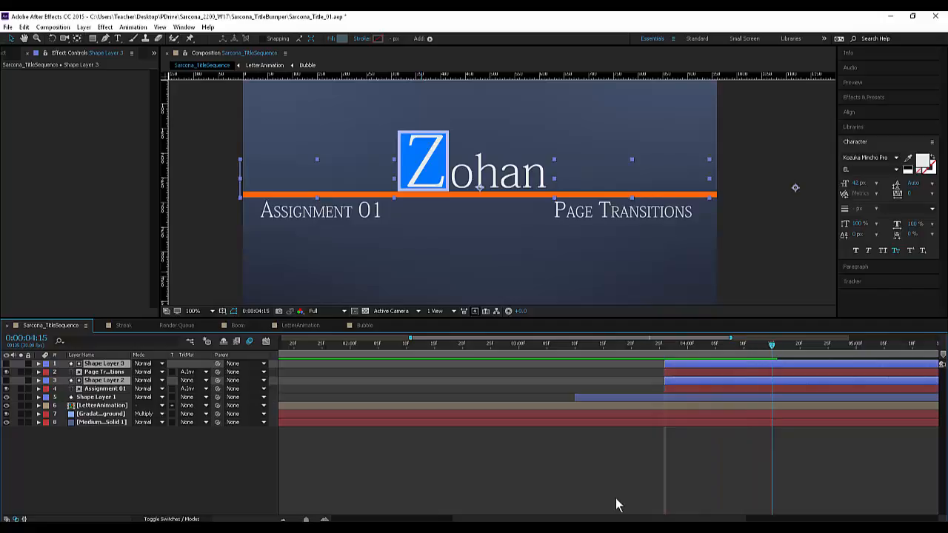
{"action": "left_click", "coordinate": [617, 505]}
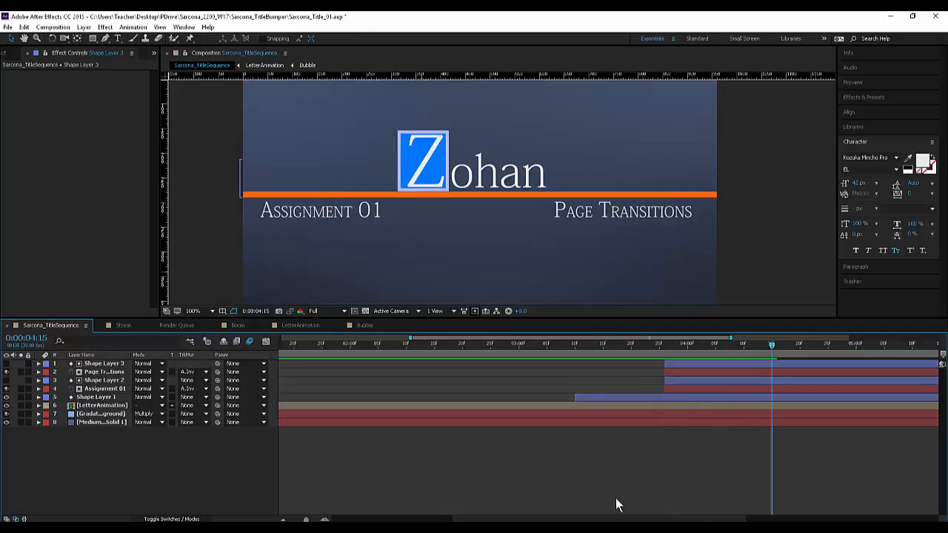
{"action": "key", "text": "comma"}
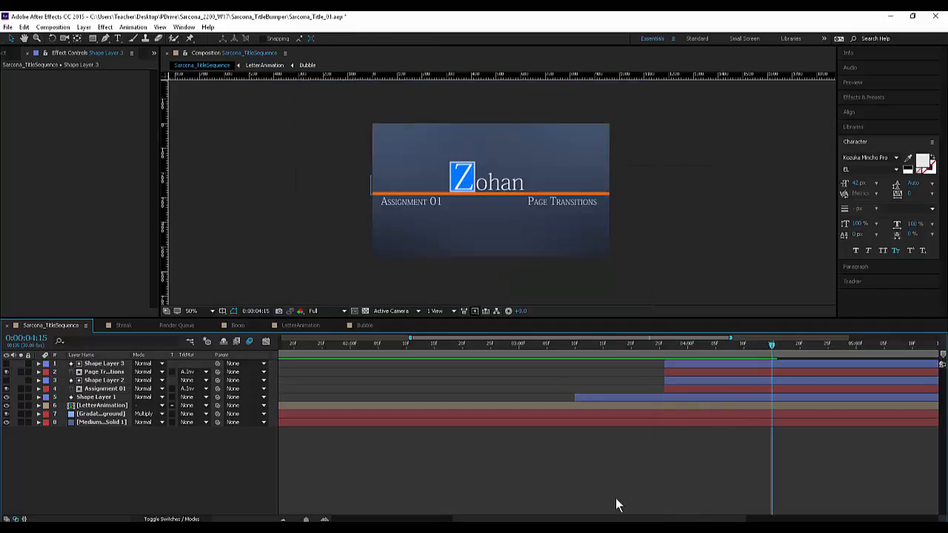
{"action": "key", "text": "space"}
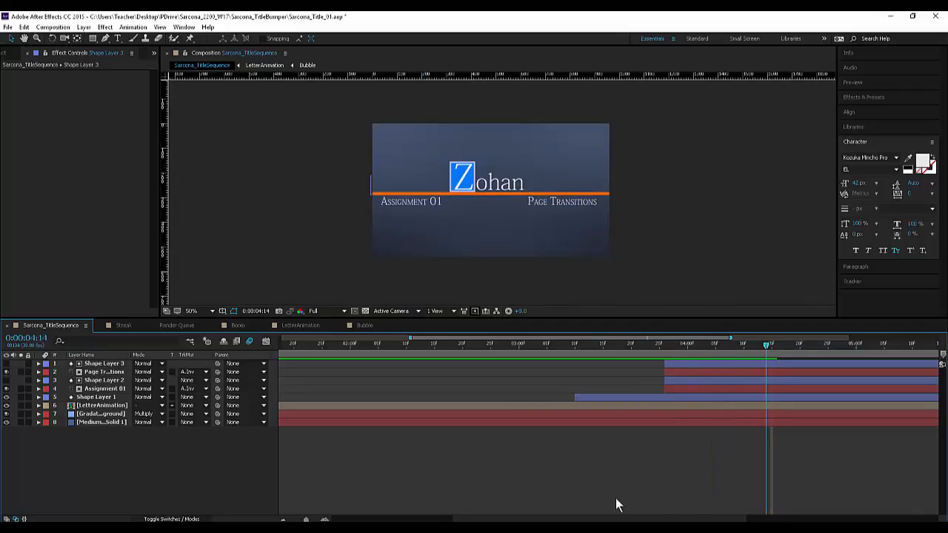
- Shift Page Transitions together with its matte Shape Layer 3 two frames later in time, and preview the staggered drop
{"action": "key", "text": "ctrl+Down"}
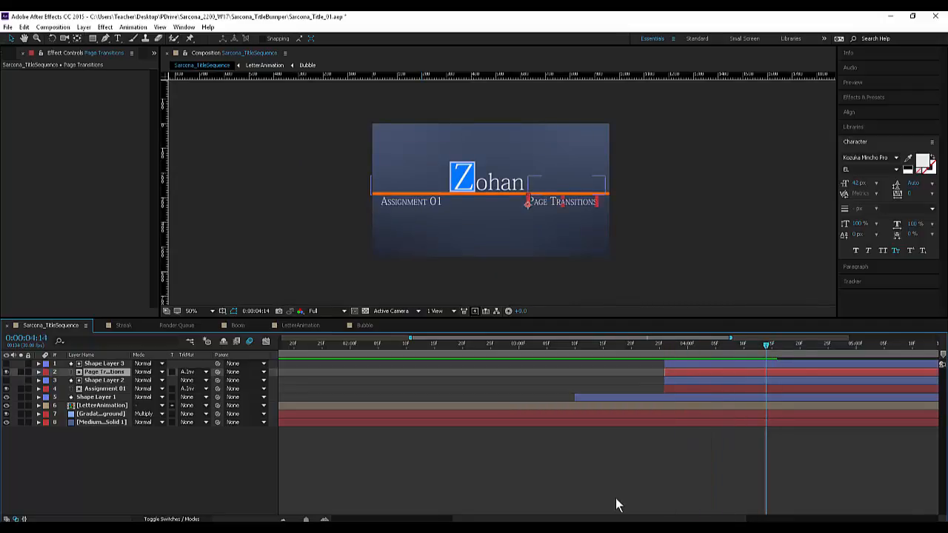
{"action": "key", "text": "ctrl+shift+Up"}
{"action": "key", "text": "alt+Page_Down"}
{"action": "key", "text": "alt+Page_Down"}
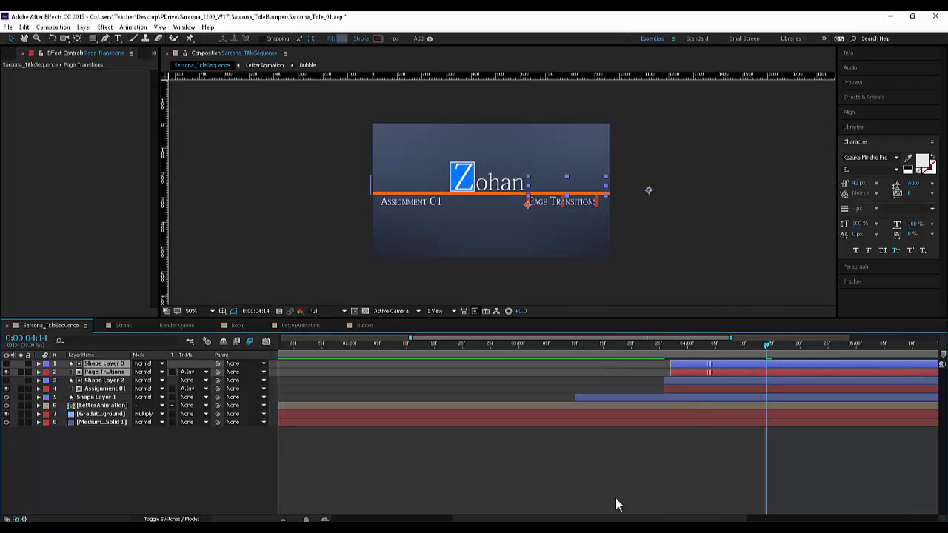
{"action": "key", "text": "space"}
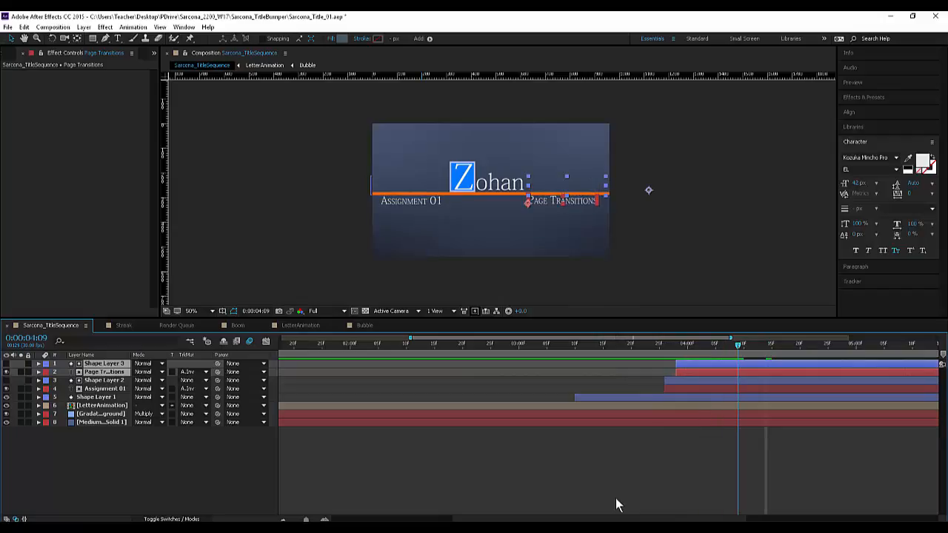
- Delay Page Transitions and Shape Layer 3 by ten more frames so this caption drops clearly after Assignment 01
{"action": "key", "text": "alt+Page_Down"}
{"action": "key", "text": "alt+Page_Down"}
{"action": "key", "text": "alt+Page_Down"}
{"action": "key", "text": "alt+Page_Down"}
{"action": "key", "text": "alt+Page_Down"}
{"action": "key", "text": "alt+Page_Down"}
{"action": "key", "text": "alt+Page_Down"}
{"action": "key", "text": "alt+Page_Down"}
{"action": "key", "text": "alt+Page_Down"}
{"action": "key", "text": "alt+Page_Down"}
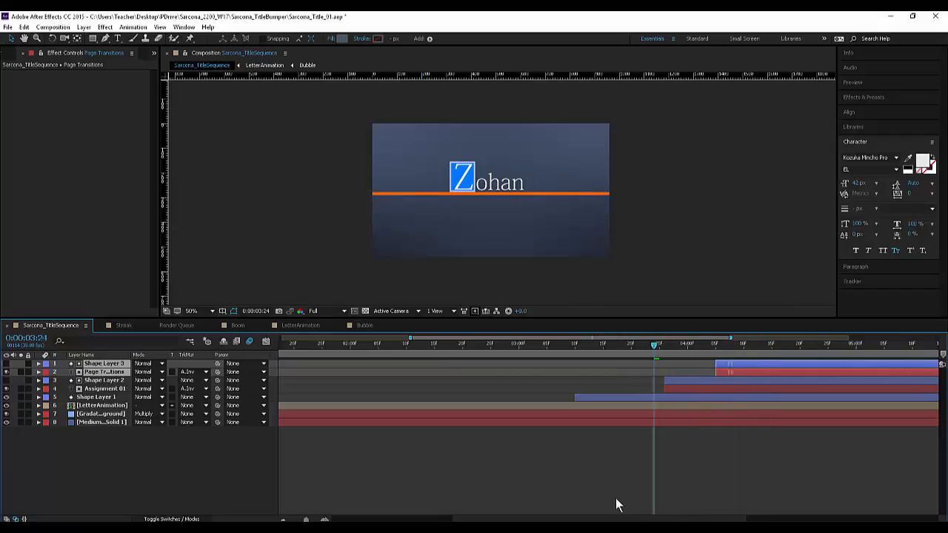
- Play back the whole title sequence from the beginning to examine the staggered caption timing
{"action": "key", "text": "space"}
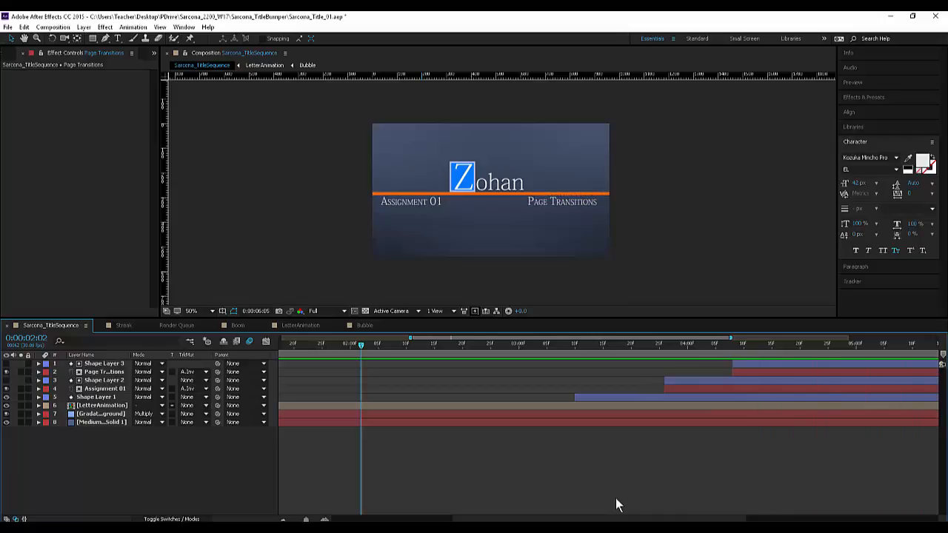
{"action": "key", "text": "space"}
{"action": "key", "text": "minus"}
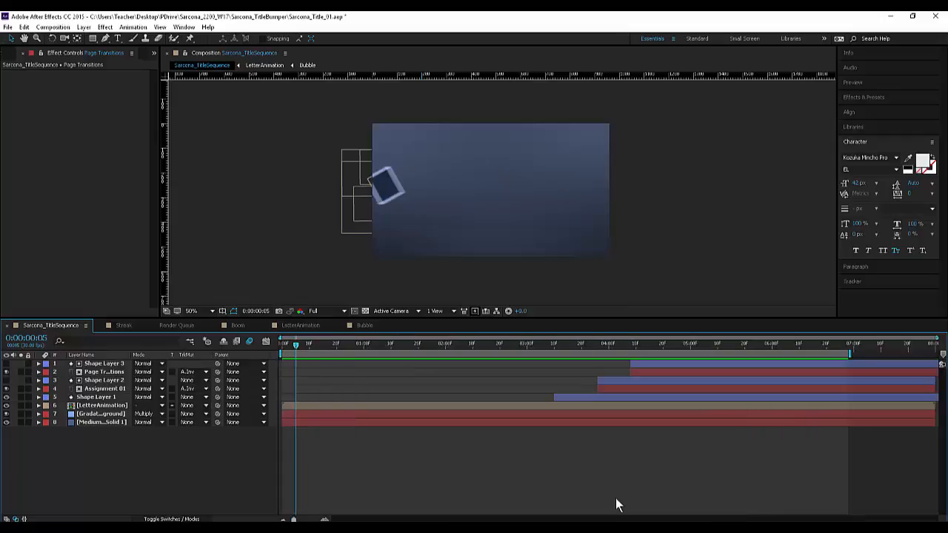
- Play the title sequence and step through the frames around five seconds to examine where the finished title settles
{"action": "key", "text": "space"}
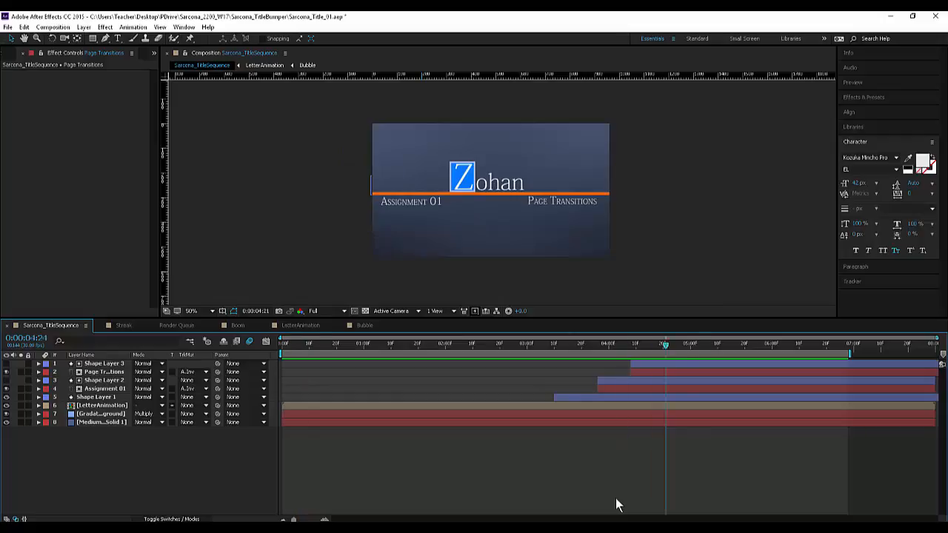
{"action": "key", "text": "Page_Down"}
{"action": "key", "text": "Page_Down"}
{"action": "key", "text": "Page_Down"}
{"action": "key", "text": "Page_Down"}
{"action": "key", "text": "Page_Down"}
{"action": "key", "text": "Page_Down"}
{"action": "key", "text": "Page_Down"}
{"action": "key", "text": "Page_Down"}
{"action": "key", "text": "Page_Down"}
{"action": "key", "text": "Page_Down"}
{"action": "key", "text": "Page_Down"}
{"action": "key", "text": "Page_Up"}
{"action": "key", "text": "Page_Up"}
{"action": "key", "text": "Page_Up"}
{"action": "key", "text": "Page_Up"}
{"action": "key", "text": "Page_Up"}
{"action": "key", "text": "Page_Up"}
{"action": "key", "text": "Page_Up"}
{"action": "key", "text": "Page_Up"}
{"action": "key", "text": "Page_Up"}
{"action": "key", "text": "Page_Up"}
{"action": "key", "text": "Page_Up"}
{"action": "key", "text": "Page_Up"}
{"action": "key", "text": "Page_Up"}
{"action": "key", "text": "Page_Up"}
{"action": "key", "text": "Page_Up"}
{"action": "key", "text": "Page_Up"}
{"action": "key", "text": "Page_Up"}
{"action": "key", "text": "Page_Up"}
{"action": "key", "text": "Page_Up"}
{"action": "key", "text": "Page_Up"}
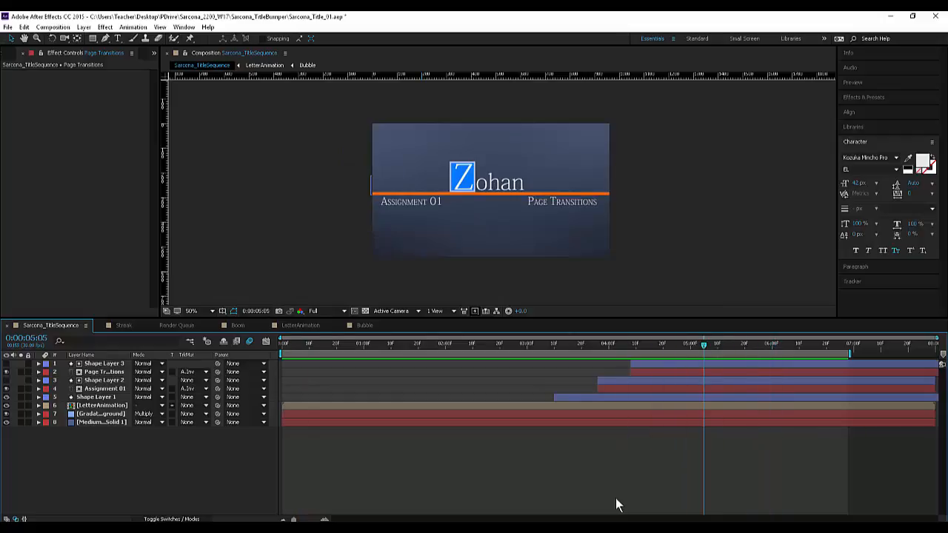
- Move the current time to 0:00:05:11, end the work area there, and preview the shortened range
{"action": "key", "text": "Page_Up"}
{"action": "key", "text": "Page_Up"}
{"action": "key", "text": "Page_Up"}
{"action": "key", "text": "Page_Up"}
{"action": "key", "text": "Page_Up"}
{"action": "key", "text": "Page_Up"}
{"action": "key", "text": "Page_Down"}
{"action": "key", "text": "Page_Down"}
{"action": "key", "text": "Page_Down"}
{"action": "key", "text": "Page_Down"}
{"action": "key", "text": "Page_Down"}
{"action": "key", "text": "Page_Down"}
{"action": "key", "text": "Page_Down"}
{"action": "key", "text": "Page_Down"}
{"action": "key", "text": "Page_Down"}
{"action": "key", "text": "Page_Down"}
{"action": "key", "text": "Page_Down"}
{"action": "key", "text": "Page_Down"}
{"action": "key", "text": "Page_Down"}
{"action": "key", "text": "Page_Down"}
{"action": "key", "text": "Page_Down"}
{"action": "key", "text": "Page_Down"}
{"action": "key", "text": "Page_Down"}
{"action": "key", "text": "Page_Down"}
{"action": "key", "text": "Page_Down"}
{"action": "key", "text": "Page_Down"}
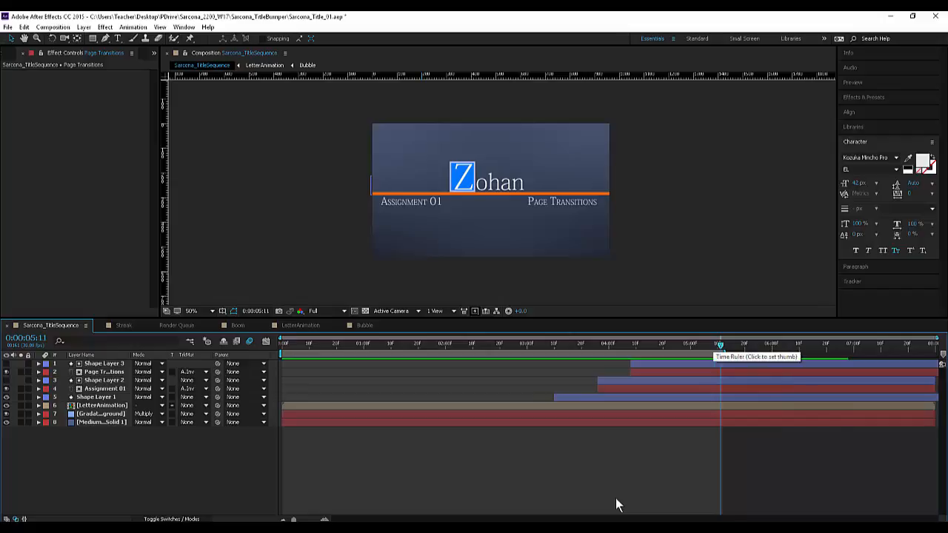
{"action": "key", "text": "space"}
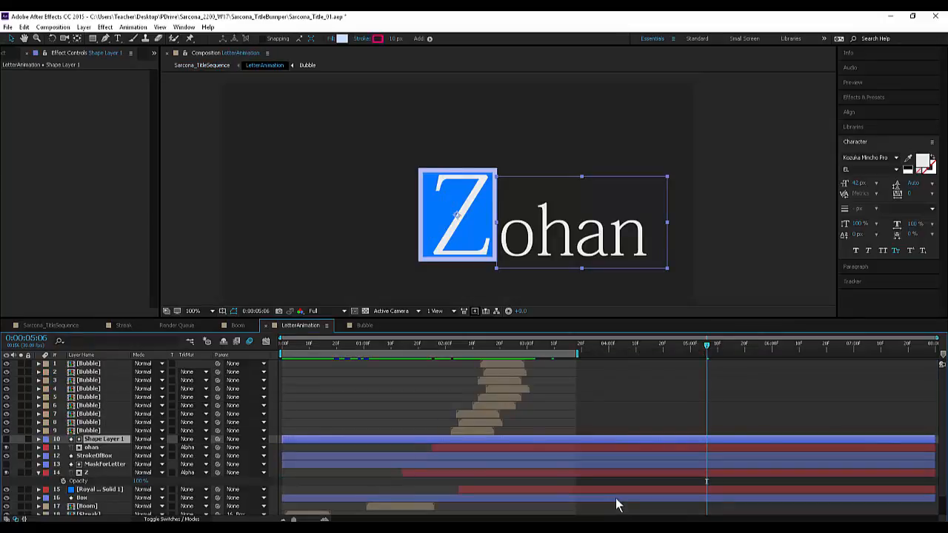
- In the LetterAnimation composition, replace the boxed initial letter with S, leaving its position as it was
{"action": "left_click", "coordinate": [458, 259]}
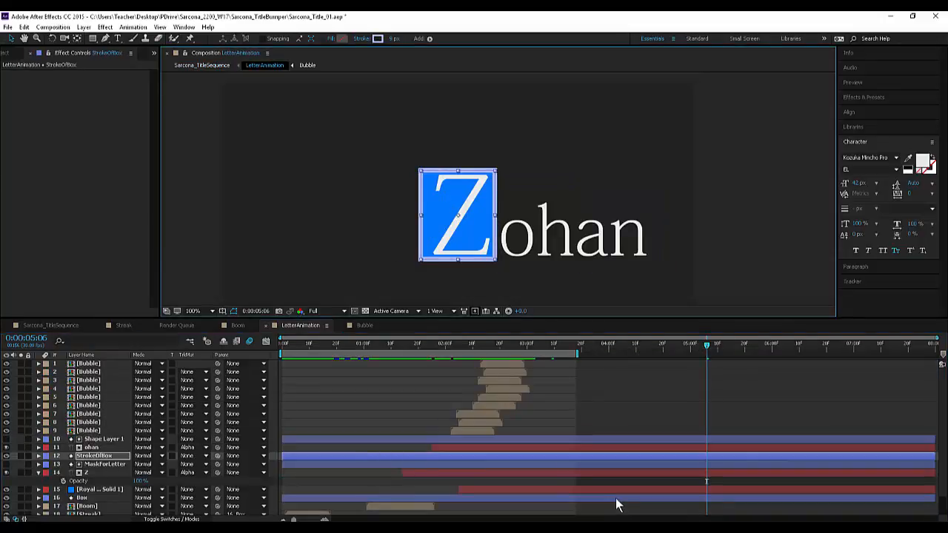
{"action": "key", "text": "t"}
{"action": "key", "text": "ctrl+t"}
{"action": "left_click", "coordinate": [480, 219]}
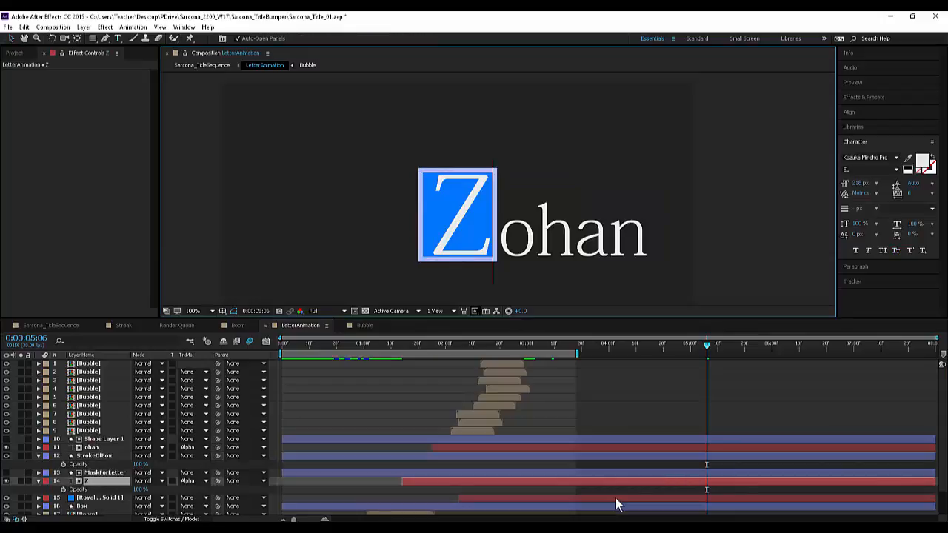
{"action": "left_click_drag", "start_coordinate": [480, 218], "coordinate": [465, 218]}
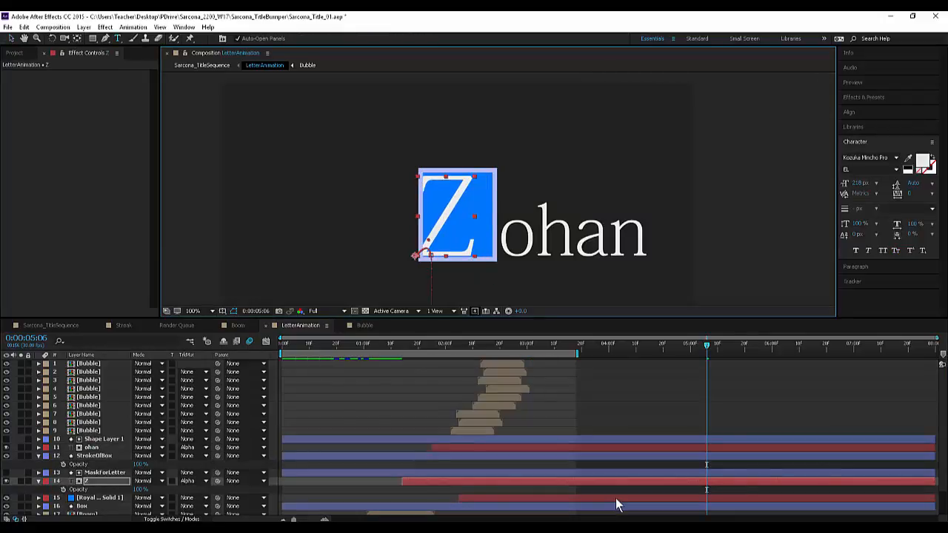
{"action": "key", "text": "ctrl+z"}
{"action": "left_click", "coordinate": [485, 219]}
{"action": "key", "text": "ctrl+a"}
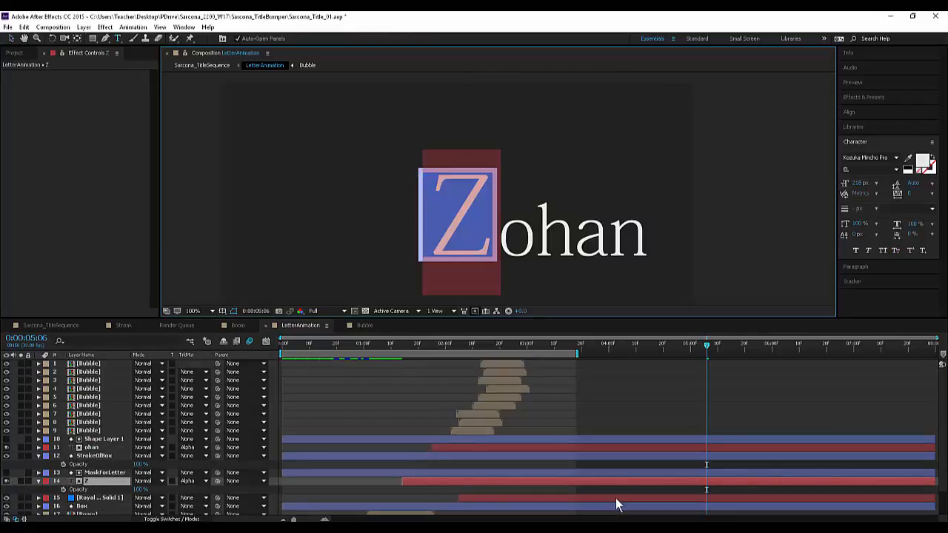
{"action": "type", "text": "S"}
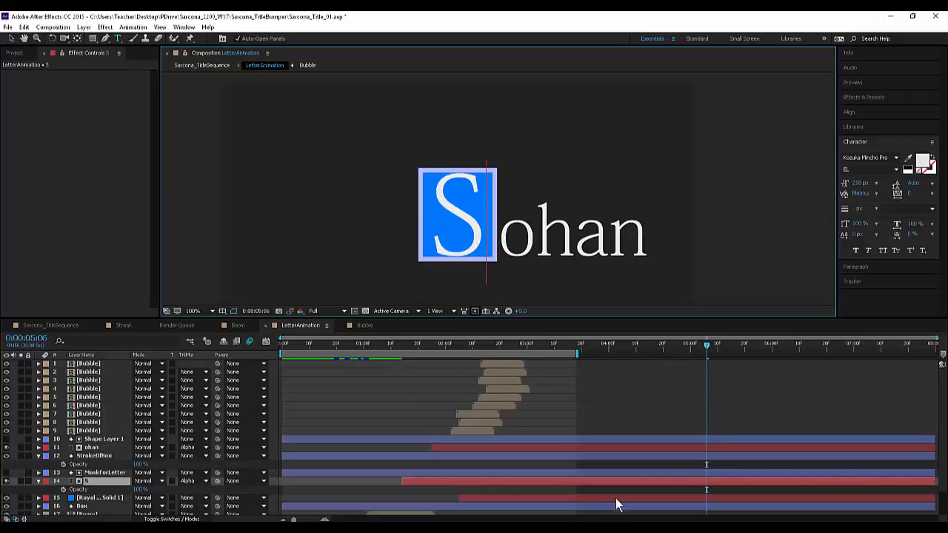
- Replace the text beside the box with the remaining letters of the new first name
{"action": "left_click", "coordinate": [91, 447]}
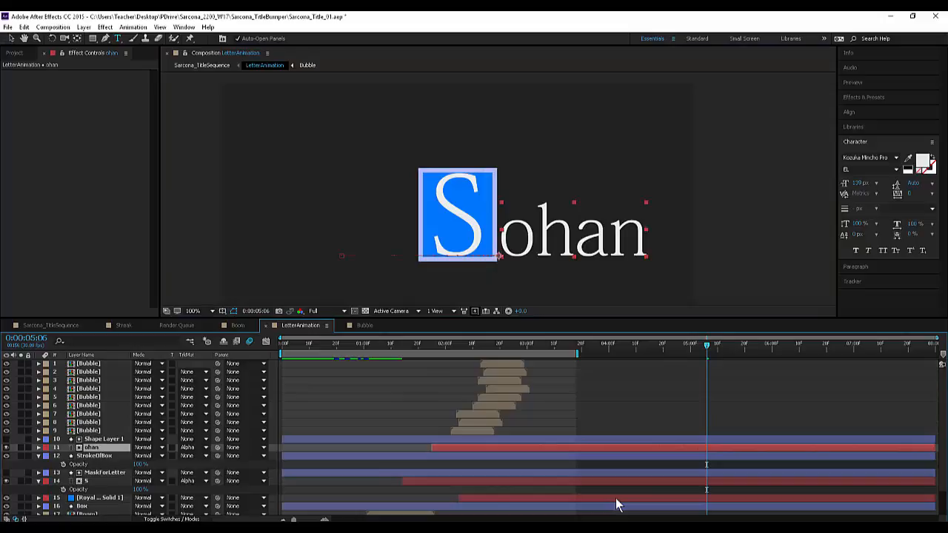
{"action": "double_click", "coordinate": [611, 234]}
{"action": "type", "text": "hau"}
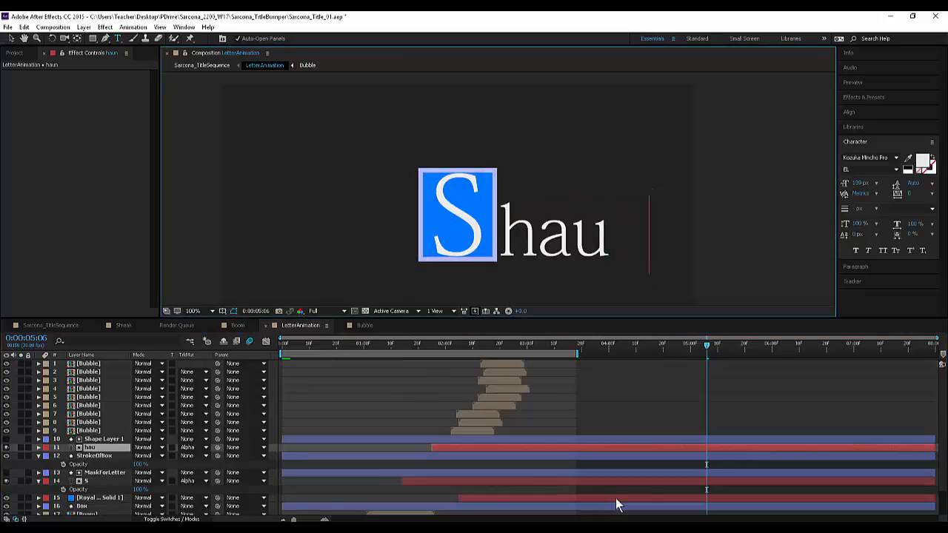
{"action": "type", "text": "nn"}
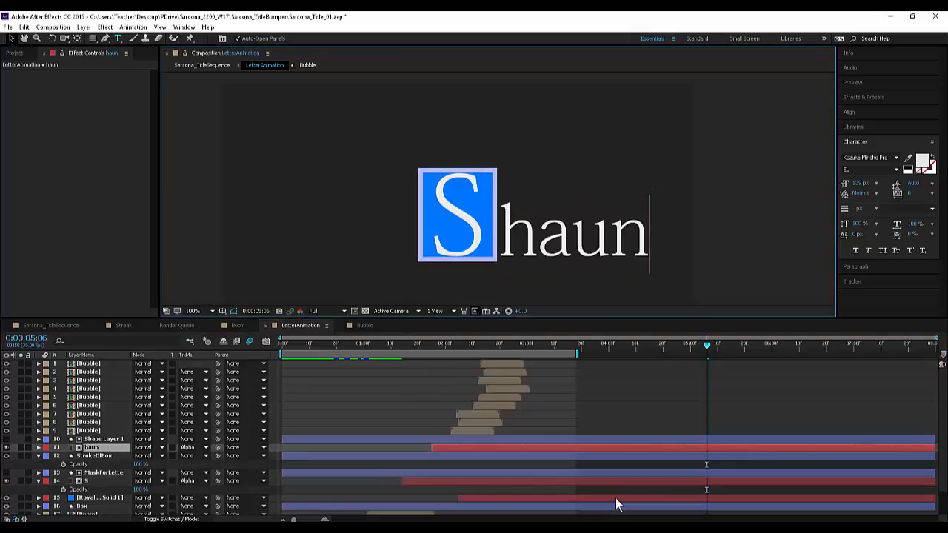
{"action": "left_click", "coordinate": [11, 37]}
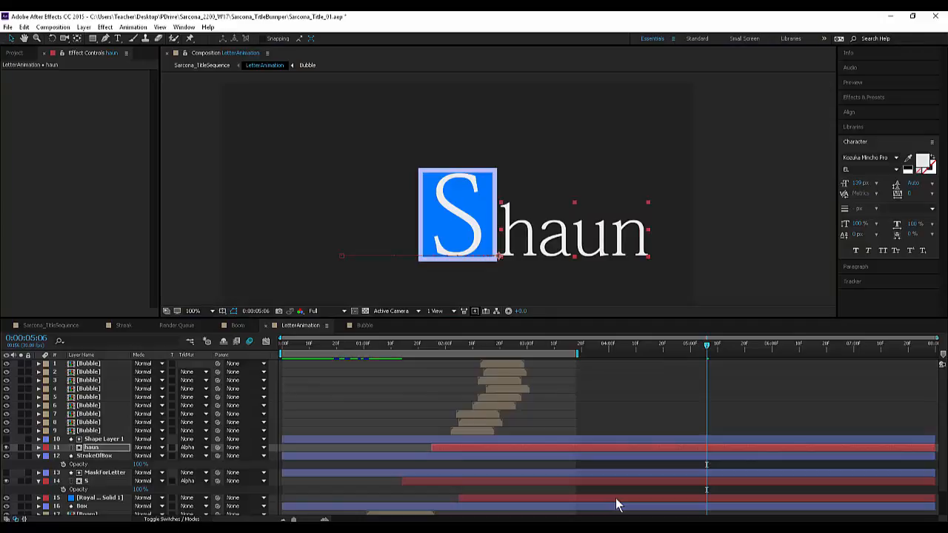
- Return to the main title sequence composition and play it from the beginning to examine the updated name
{"action": "left_click", "coordinate": [50, 326]}
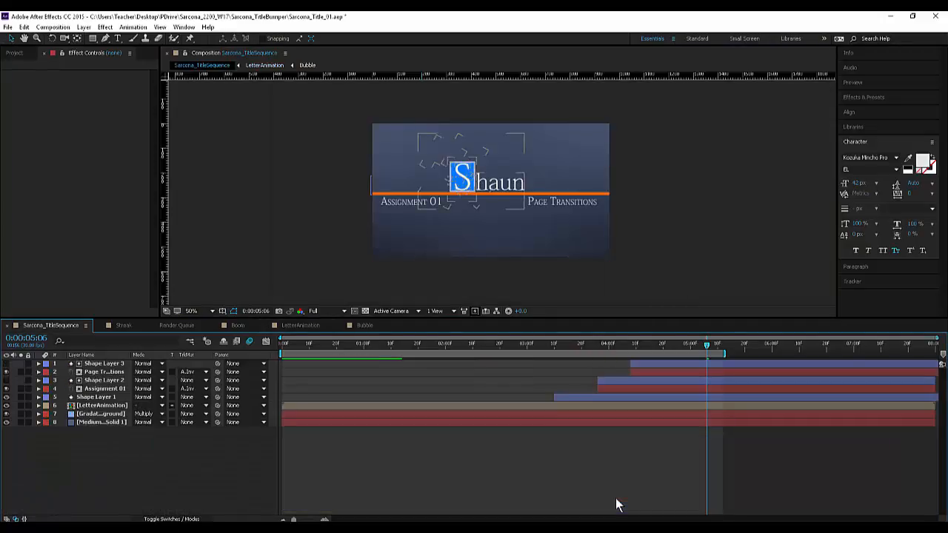
{"action": "key", "text": "Home"}
{"action": "key", "text": "space"}
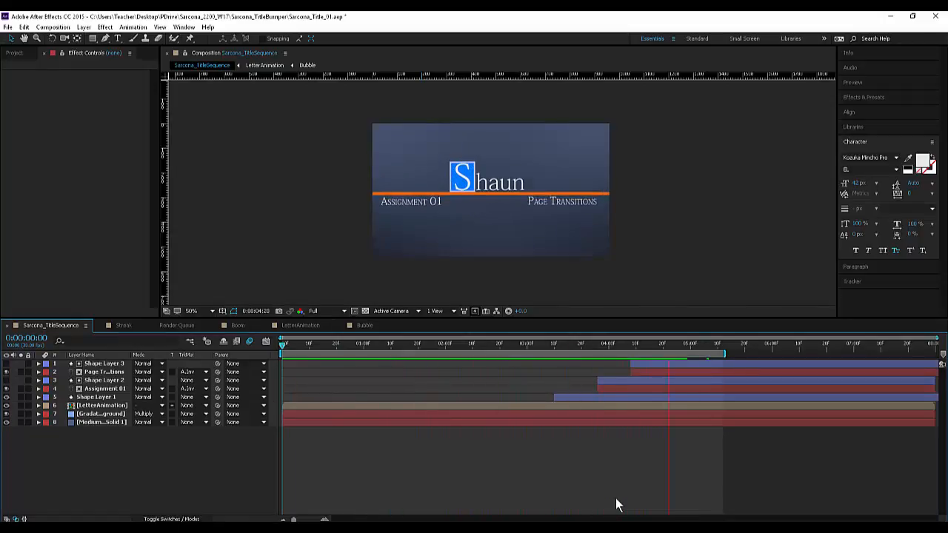
{"action": "key", "text": "space"}
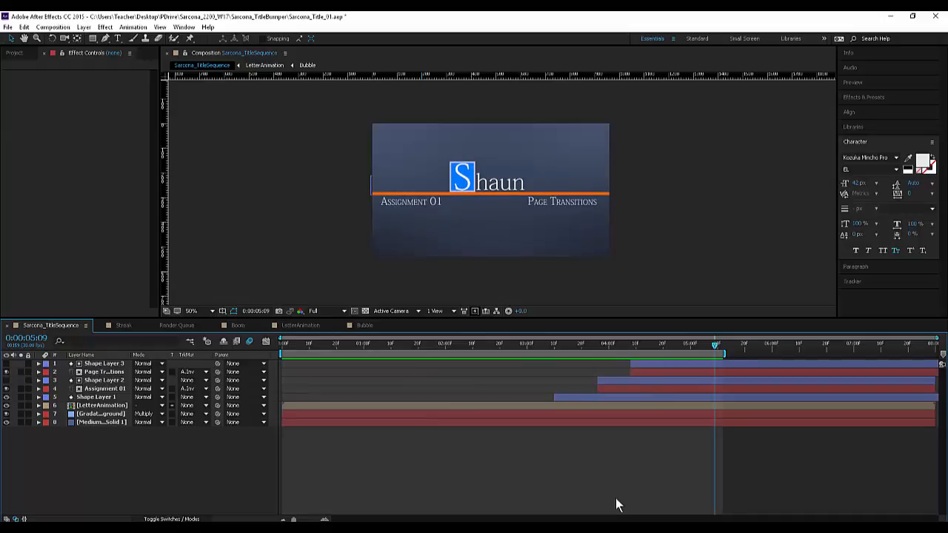
- Create a project folder named Blips at the root of the project
{"action": "key", "text": "ctrl+0"}
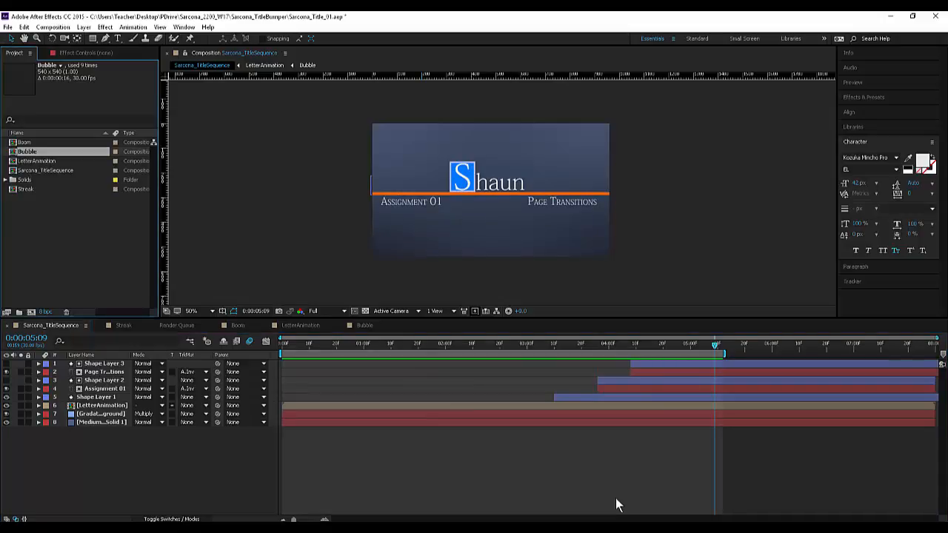
{"action": "key", "text": "Down"}
{"action": "key", "text": "Down"}
{"action": "key", "text": "Down"}
{"action": "key", "text": "Down"}
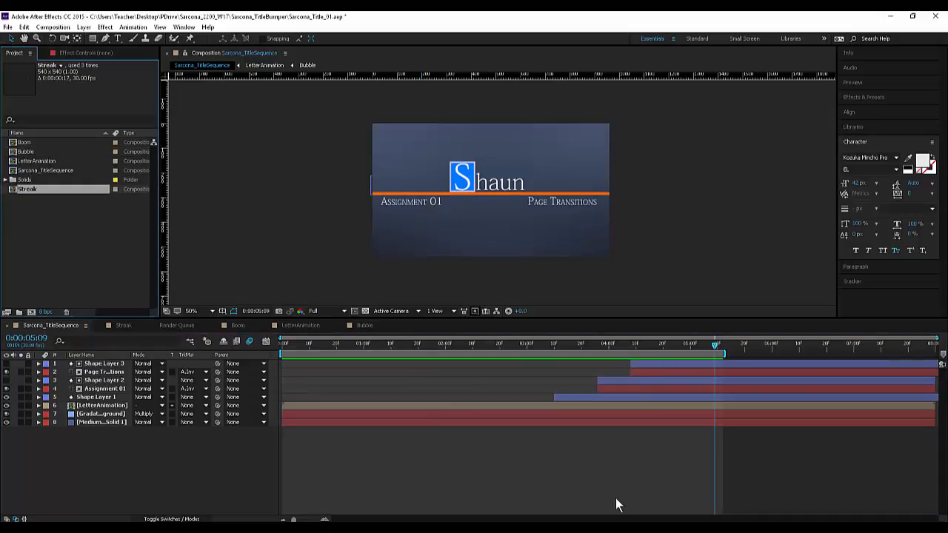
{"action": "key", "text": "ctrl+alt+shift+n"}
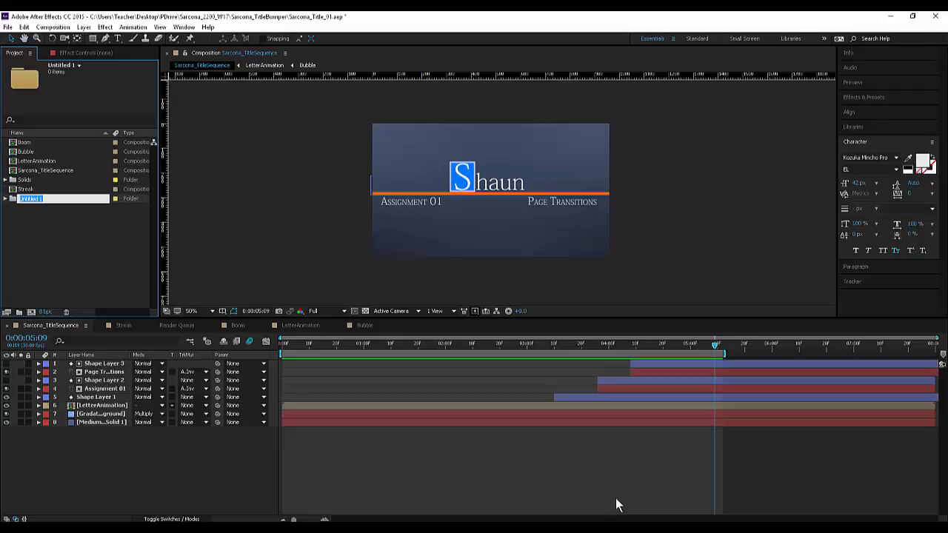
{"action": "type", "text": "Ellips"}
{"action": "key", "text": "Return"}
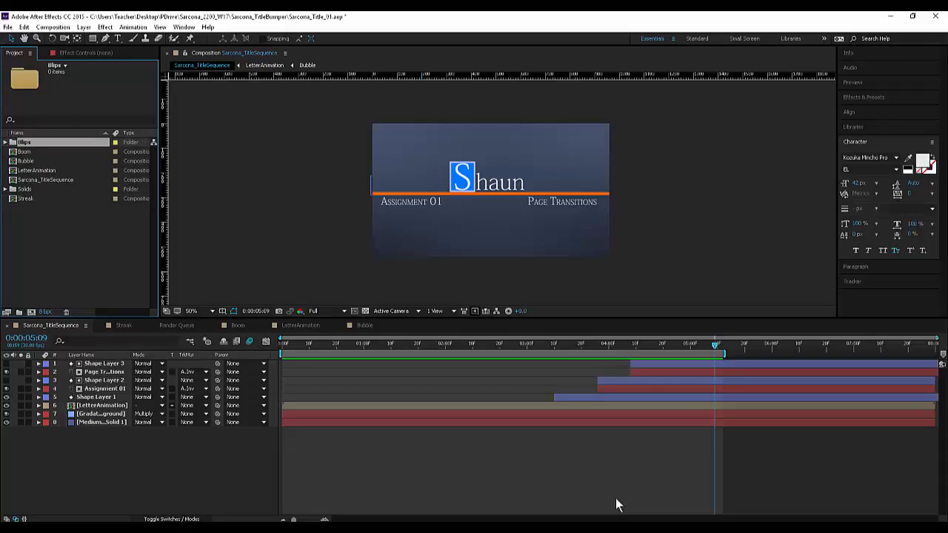
- Open and preview the Boom composition, and move it into the Blips folder
{"action": "key", "text": "Down"}
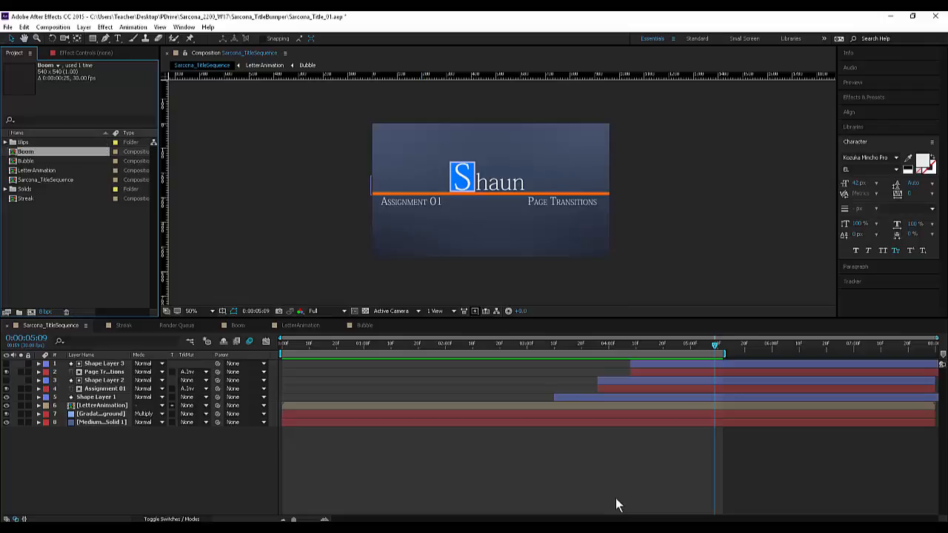
{"action": "key", "text": "KP_Enter"}
{"action": "key", "text": "space"}
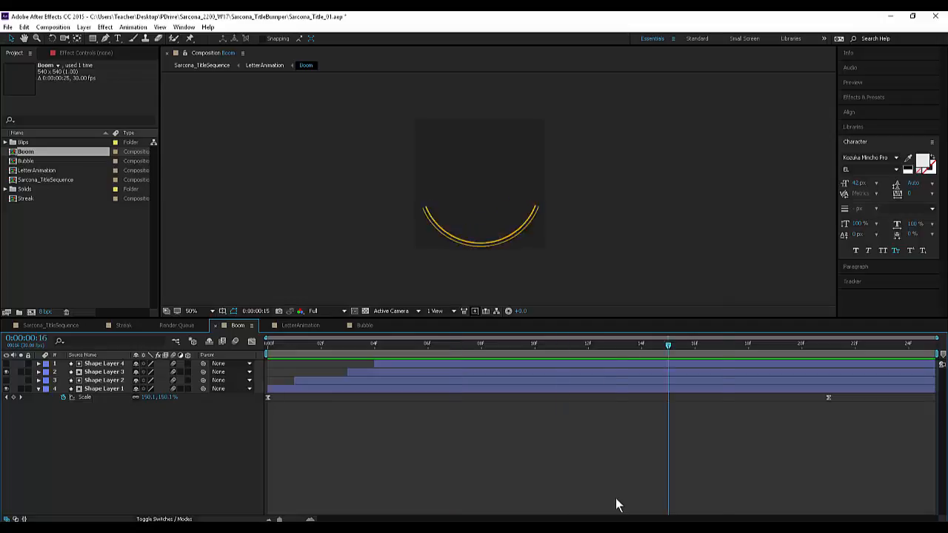
{"action": "left_click_drag", "start_coordinate": [26, 152], "coordinate": [24, 142]}
- Preview the Bubble and Streak compositions and move each one into the Blips folder
{"action": "double_click", "coordinate": [27, 152]}
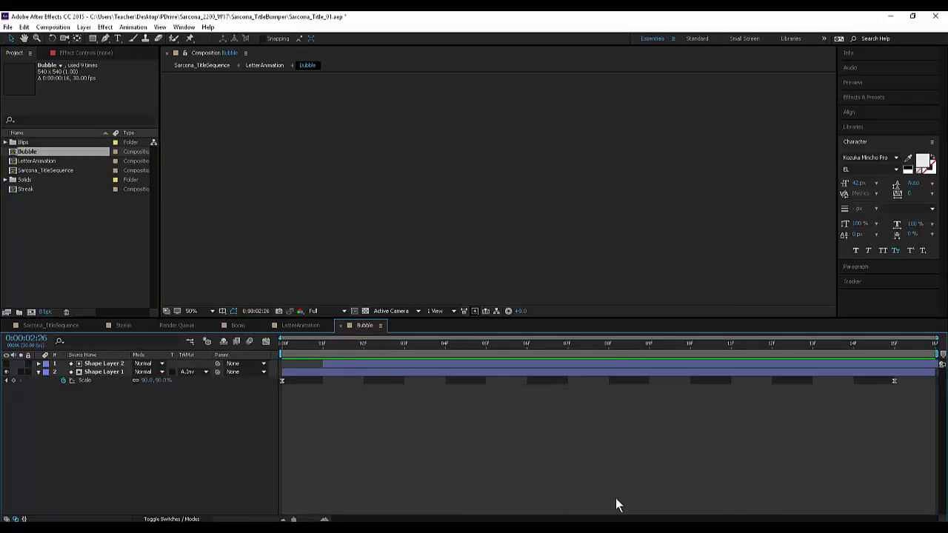
{"action": "key", "text": "space"}
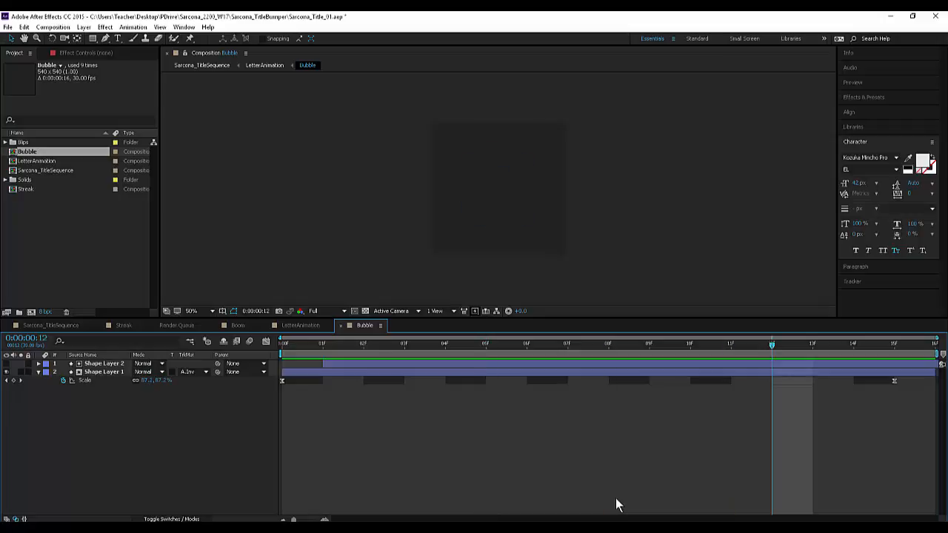
{"action": "left_click_drag", "start_coordinate": [27, 152], "coordinate": [23, 142]}
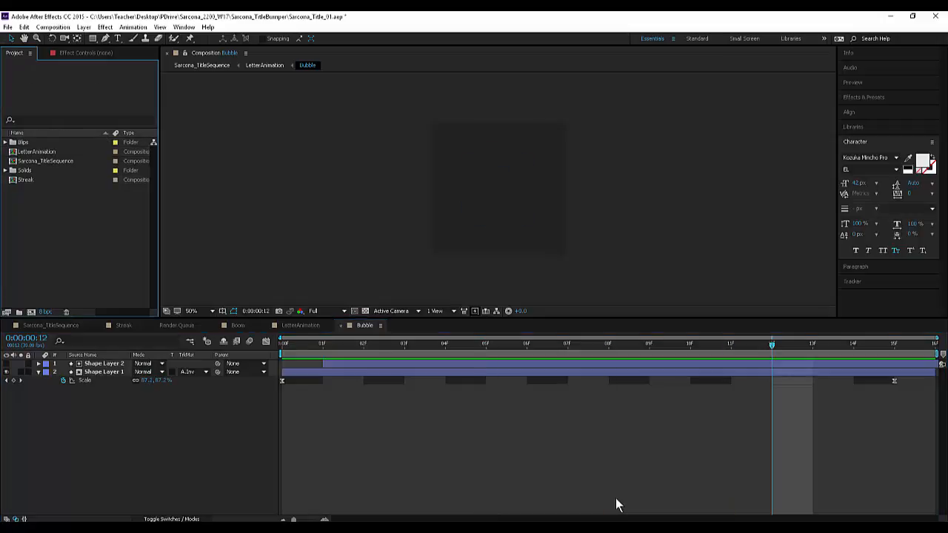
{"action": "double_click", "coordinate": [26, 180]}
{"action": "key", "text": "space"}
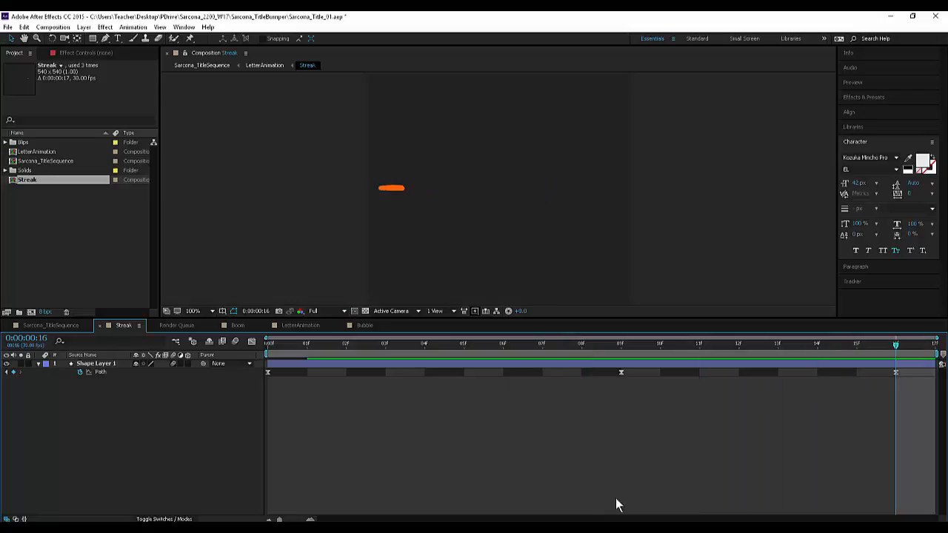
{"action": "left_click_drag", "start_coordinate": [27, 180], "coordinate": [23, 142]}
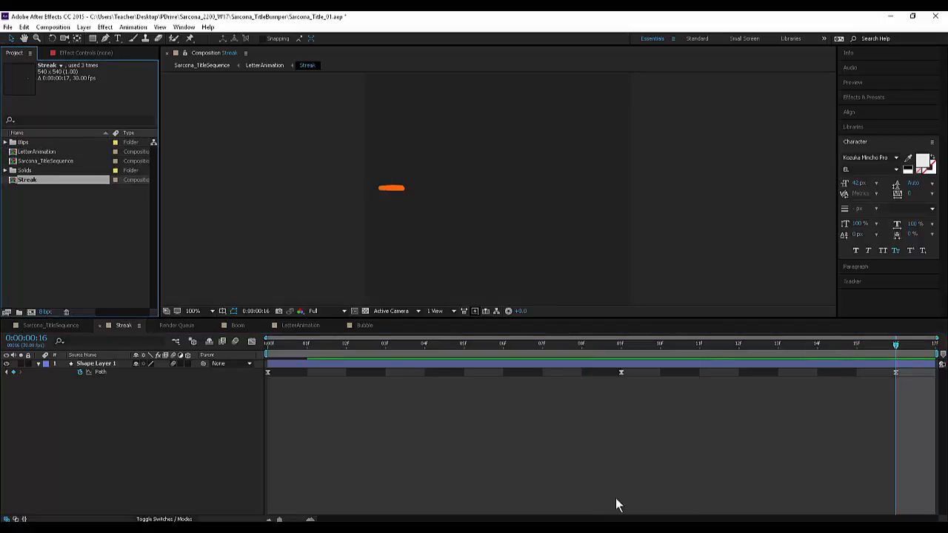
- Create a project folder named Comps and move LetterAnimation and the main title sequence composition into it
{"action": "left_click", "coordinate": [20, 312]}
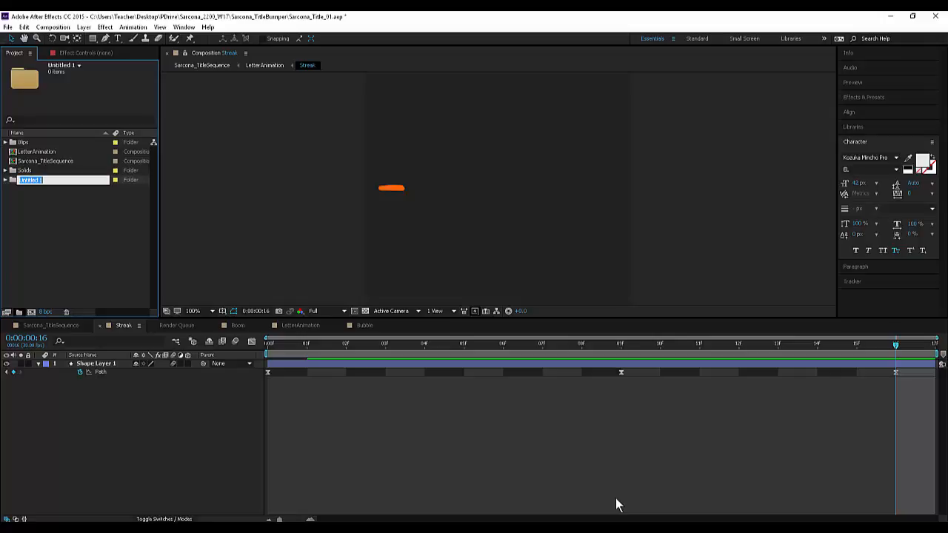
{"action": "type", "text": "Comps"}
{"action": "key", "text": "Return"}
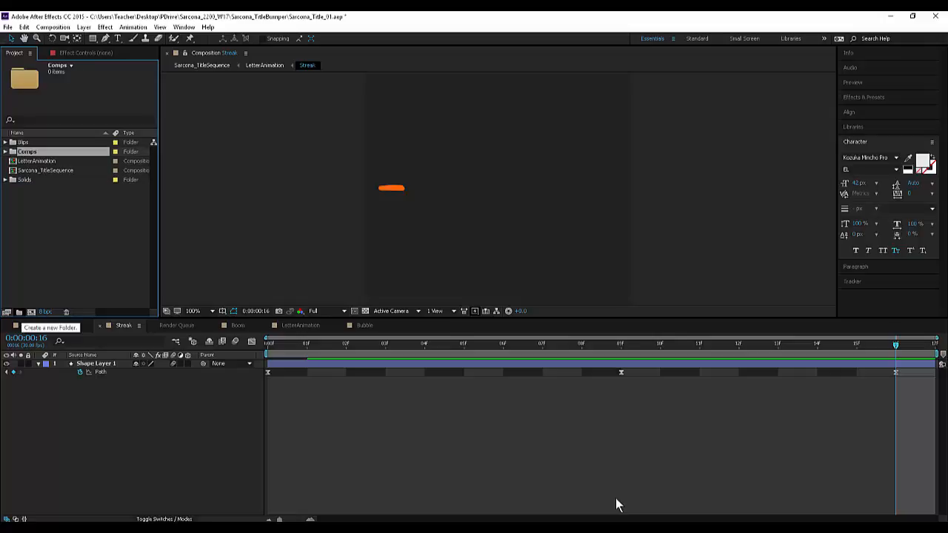
{"action": "left_click", "coordinate": [37, 161]}
{"action": "left_click", "coordinate": [45, 171], "text": "shift"}
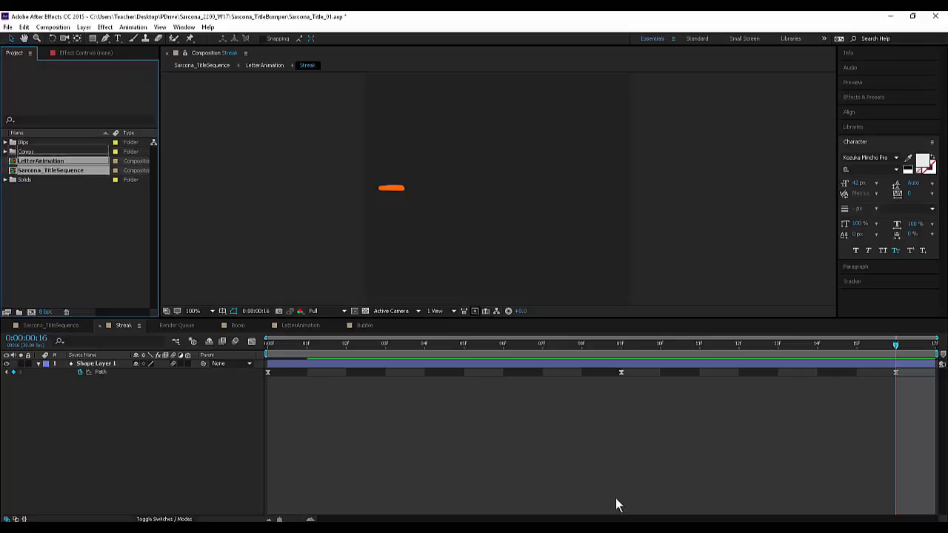
{"action": "left_click_drag", "start_coordinate": [44, 171], "coordinate": [27, 152]}
- Open the main title sequence composition and play it back as a final check
{"action": "left_click", "coordinate": [51, 325]}
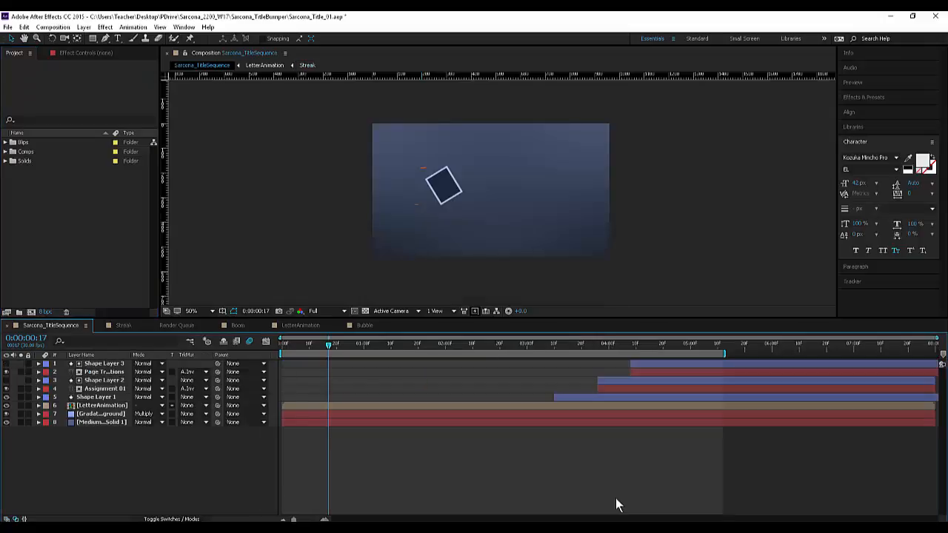
{"action": "key", "text": "space"}
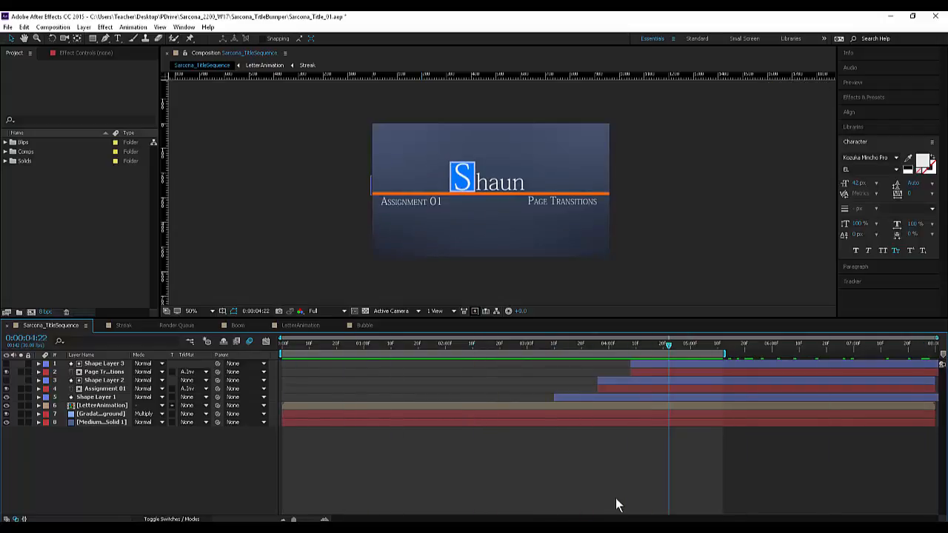
- Check the main title composition inside the Comps folder, collapse the folder, and save the project
{"action": "left_click", "coordinate": [5, 152]}
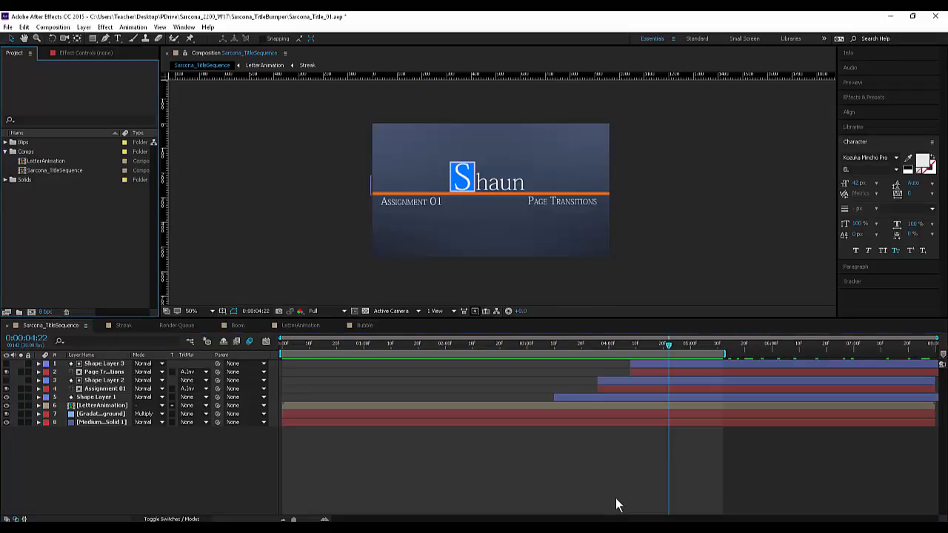
{"action": "left_click", "coordinate": [55, 171]}
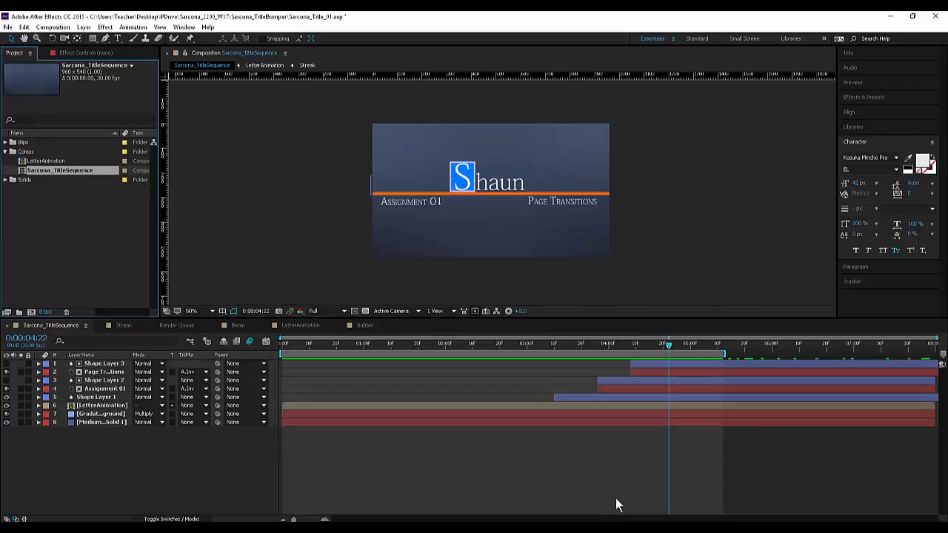
{"action": "left_click", "coordinate": [5, 152]}
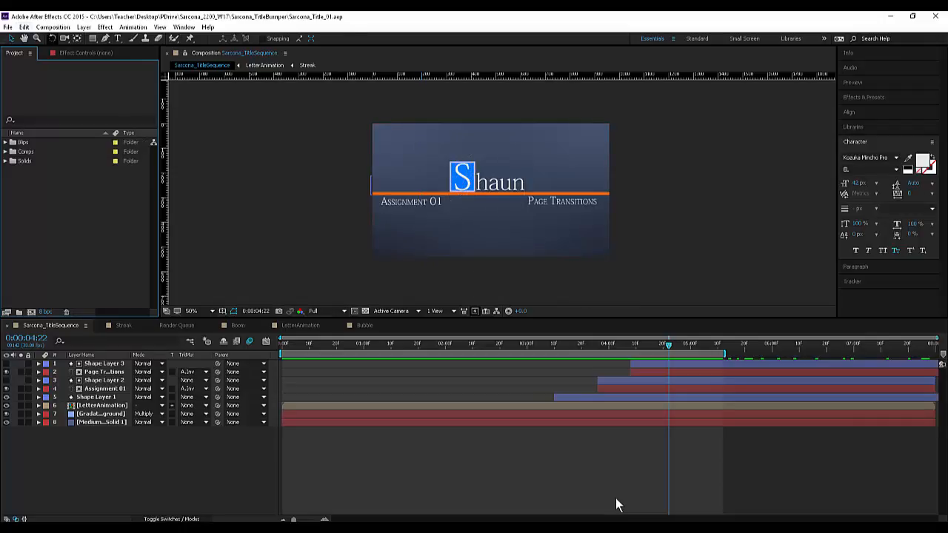
- Open the PageTransition_003 project from the PageTransition folder and preview its FinalComp composition
{"action": "left_click", "coordinate": [8, 26]}
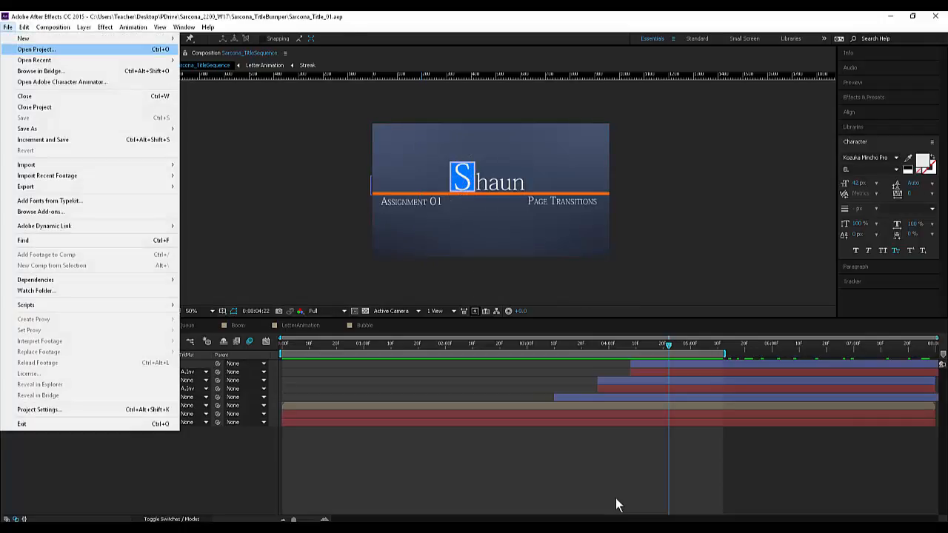
{"action": "left_click", "coordinate": [36, 49]}
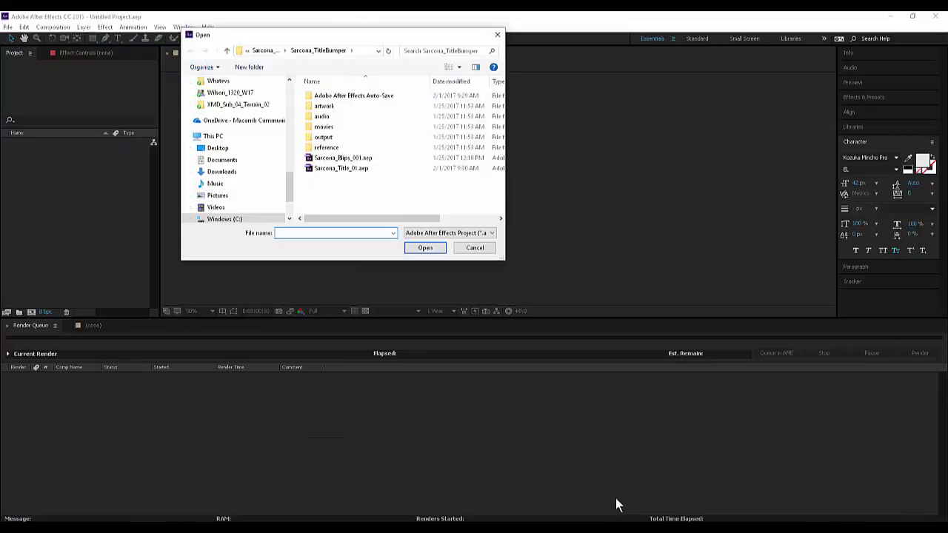
{"action": "left_click", "coordinate": [266, 51]}
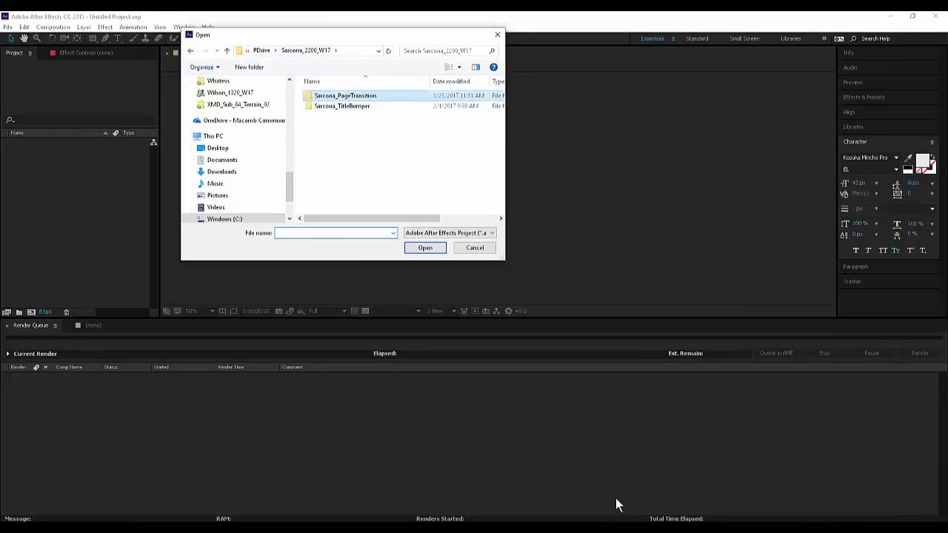
{"action": "double_click", "coordinate": [348, 95]}
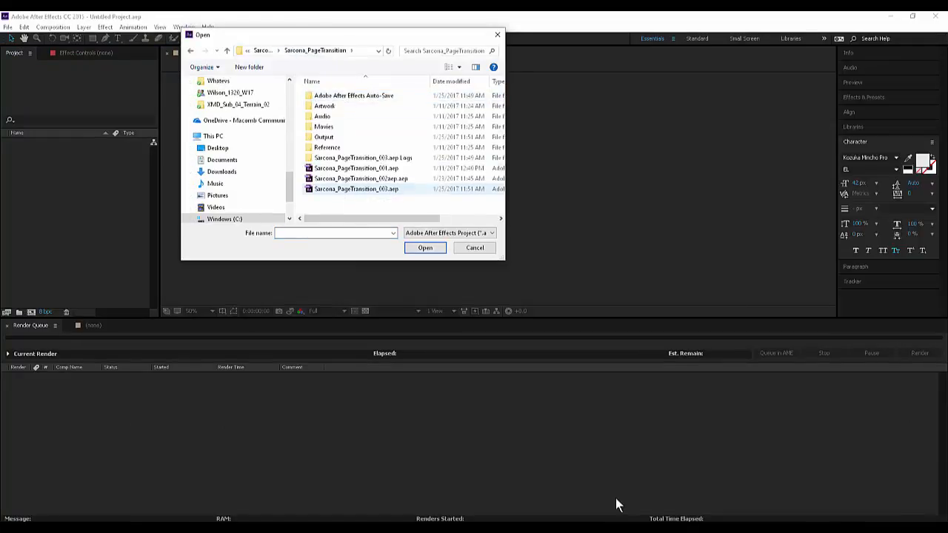
{"action": "double_click", "coordinate": [354, 189]}
{"action": "key", "text": "space"}
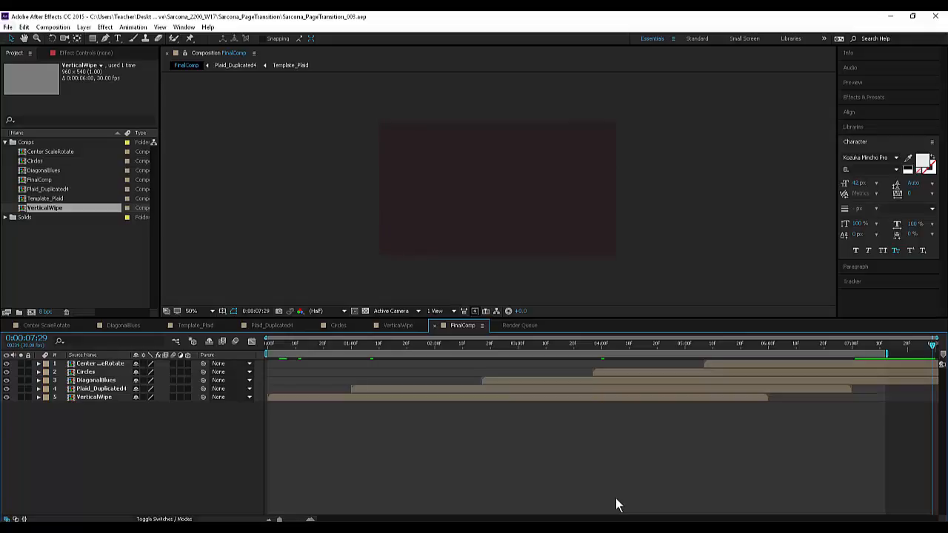
- Import the Title_01 After Effects project from the TitleBumper folder on PDrive as a project
{"action": "key", "text": "alt+f"}
{"action": "key", "text": "Down"}
{"action": "key", "text": "Down"}
{"action": "key", "text": "Down"}
{"action": "key", "text": "Down"}
{"action": "key", "text": "Down"}
{"action": "key", "text": "Down"}
{"action": "key", "text": "Down"}
{"action": "key", "text": "Down"}
{"action": "key", "text": "Down"}
{"action": "key", "text": "Down"}
{"action": "key", "text": "Down"}
{"action": "key", "text": "Right"}
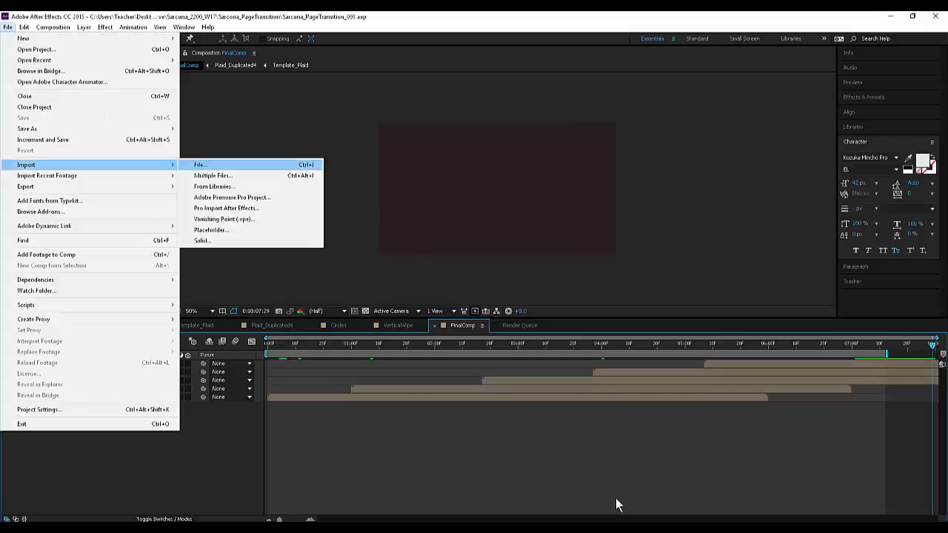
{"action": "key", "text": "Return"}
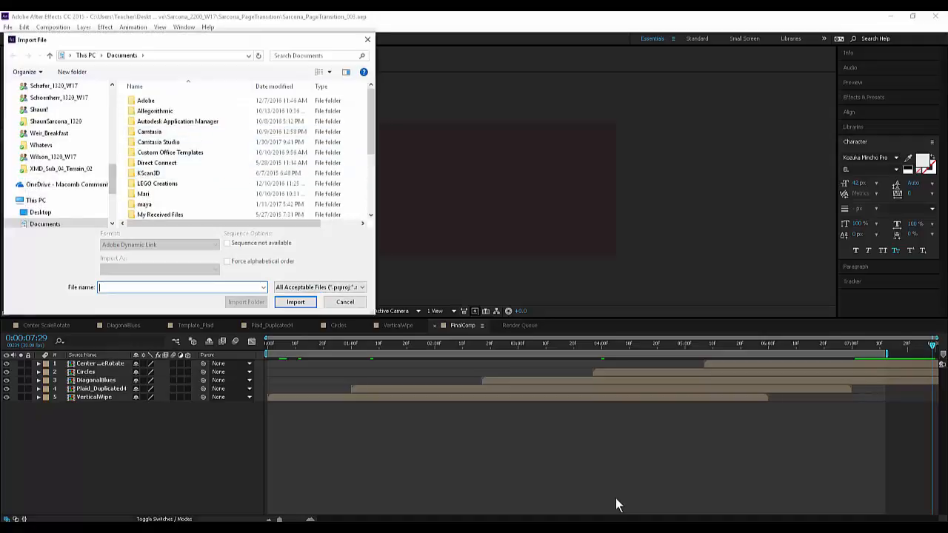
{"action": "left_click", "coordinate": [40, 213]}
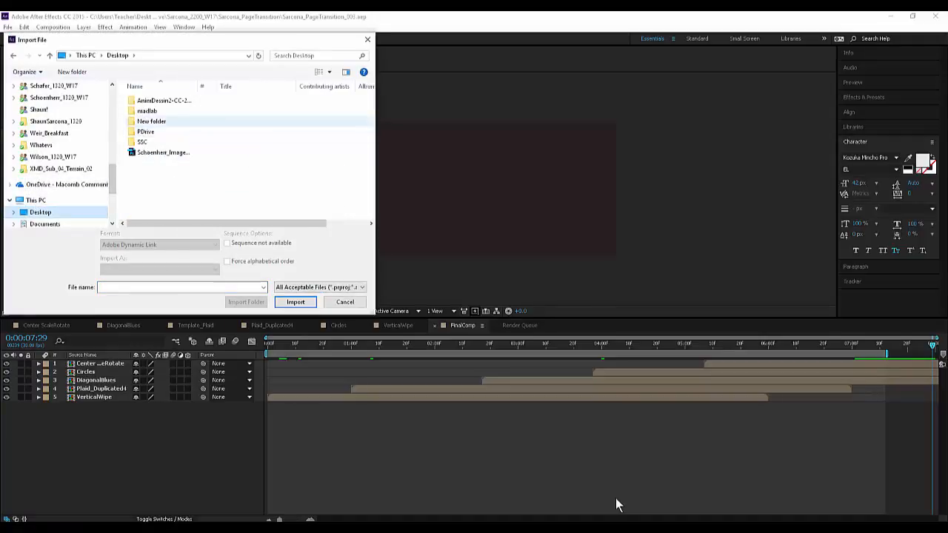
{"action": "double_click", "coordinate": [145, 131]}
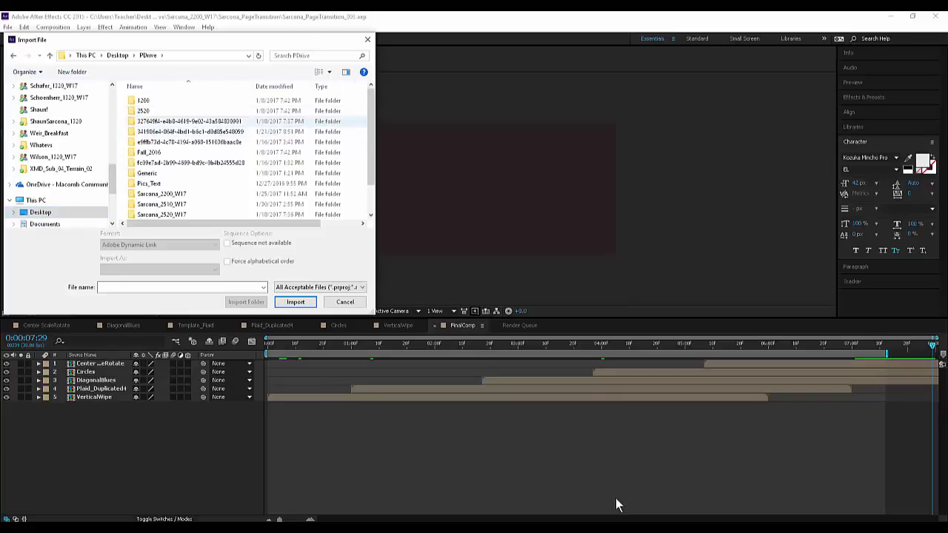
{"action": "double_click", "coordinate": [162, 193]}
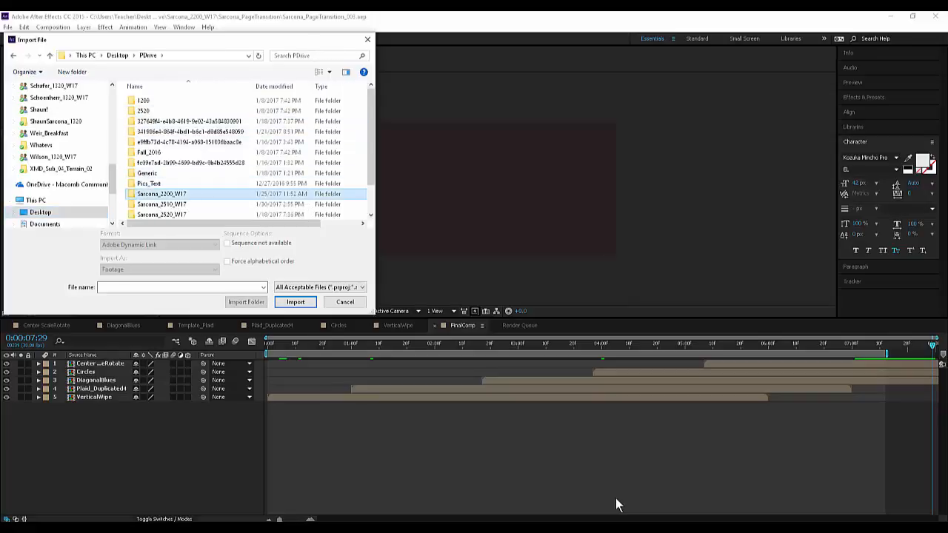
{"action": "double_click", "coordinate": [165, 110]}
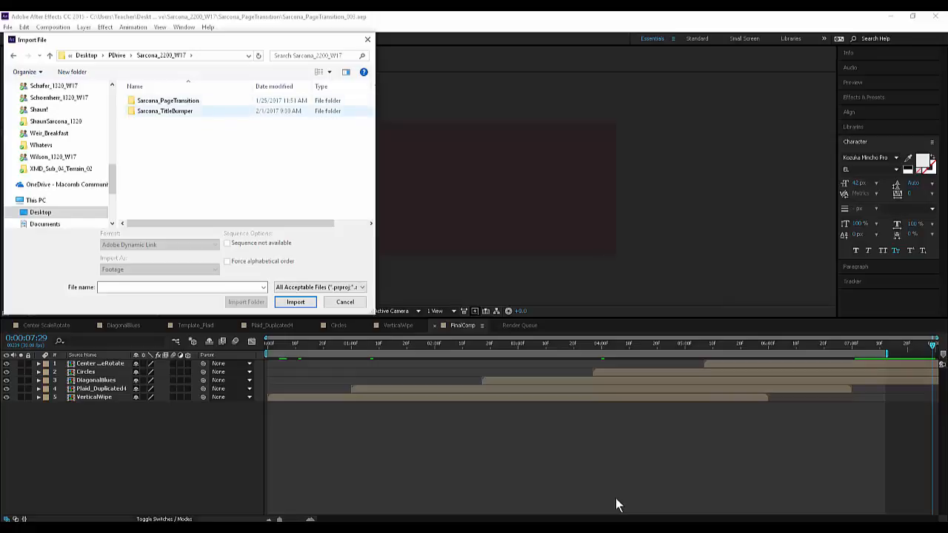
{"action": "left_click", "coordinate": [164, 173]}
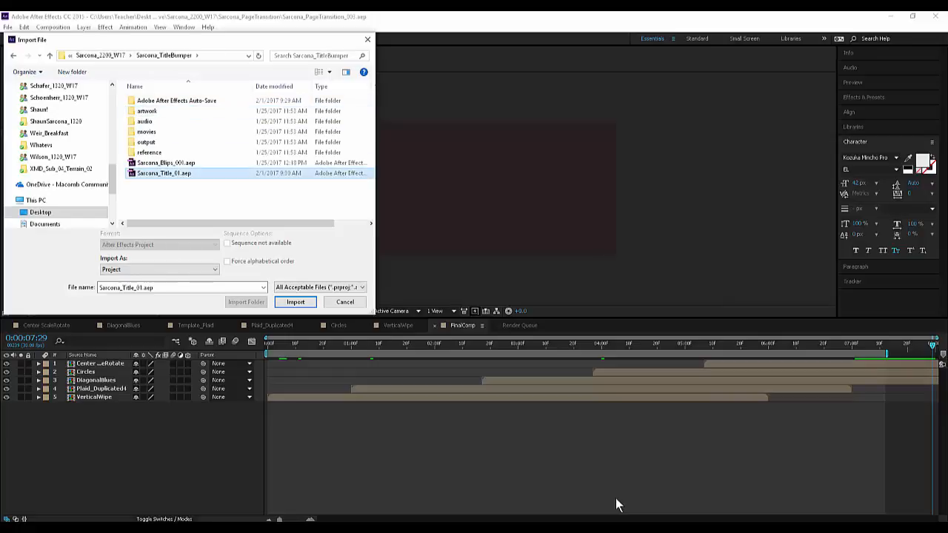
{"action": "left_click", "coordinate": [295, 302]}
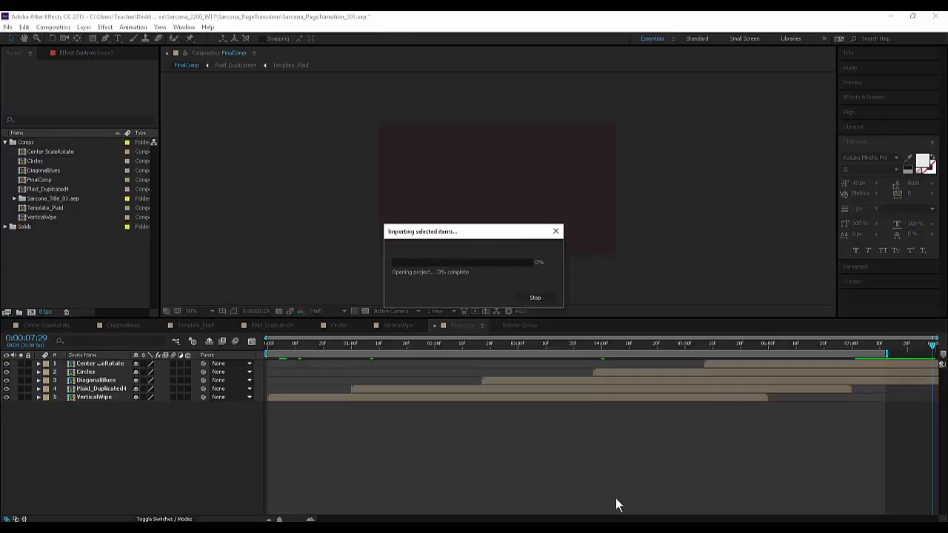
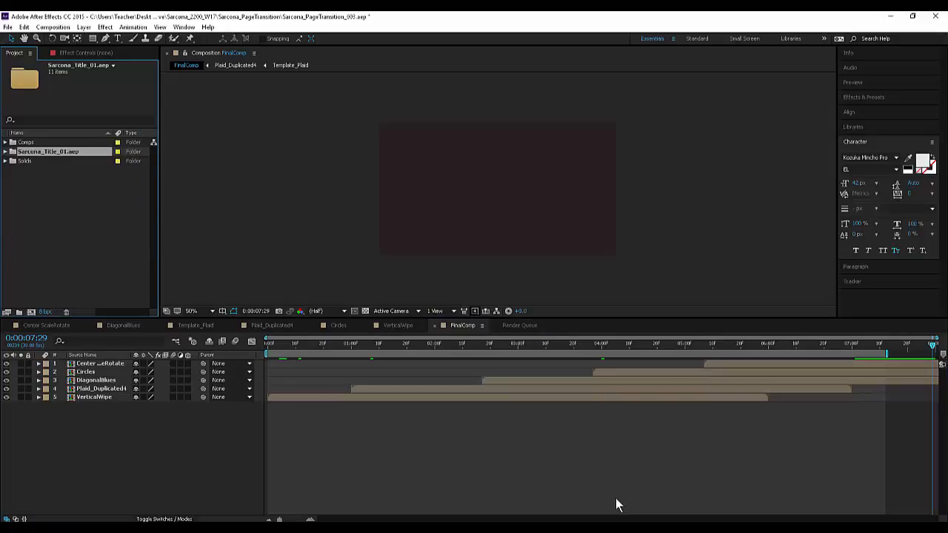
- Locate the title sequence composition inside the imported project's Comps folder and play back FinalComp
{"action": "key", "text": "Right"}
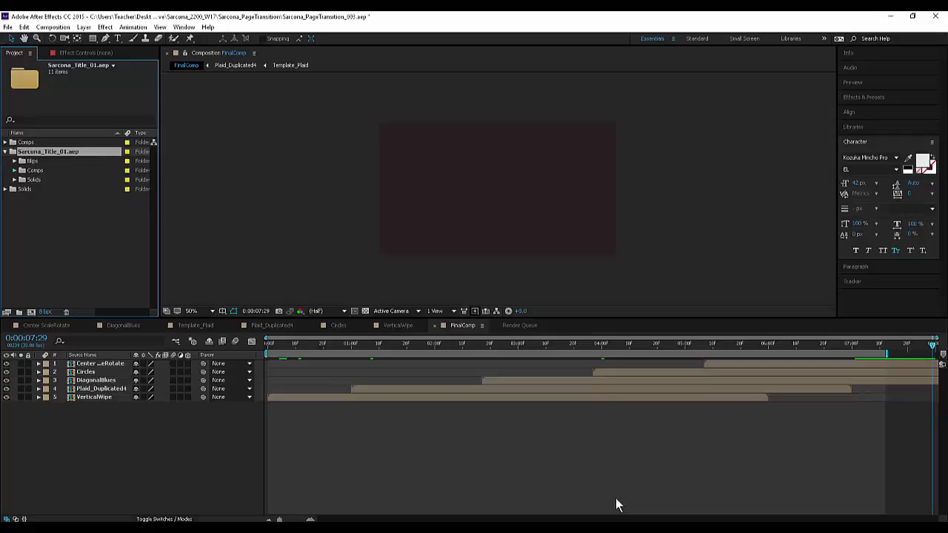
{"action": "left_click", "coordinate": [15, 171]}
{"action": "left_click", "coordinate": [69, 189]}
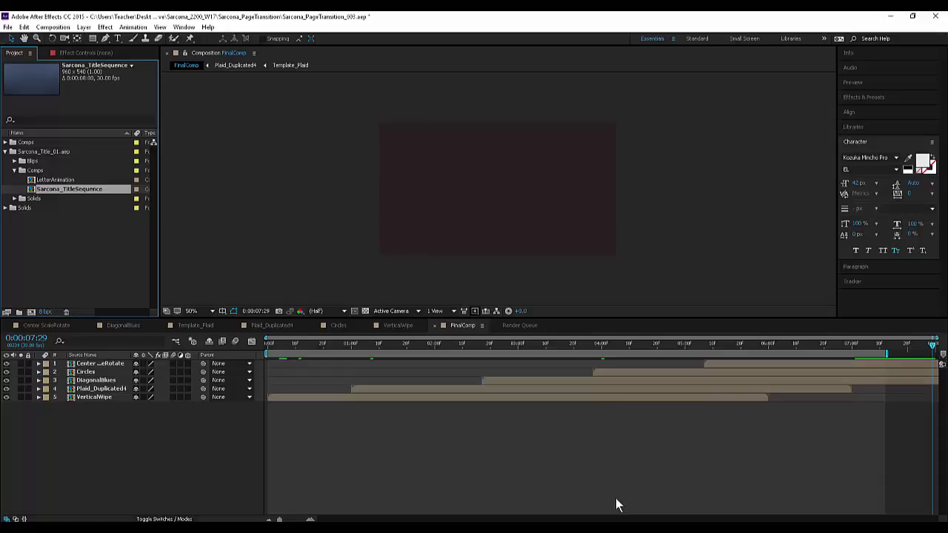
{"action": "key", "text": "space"}
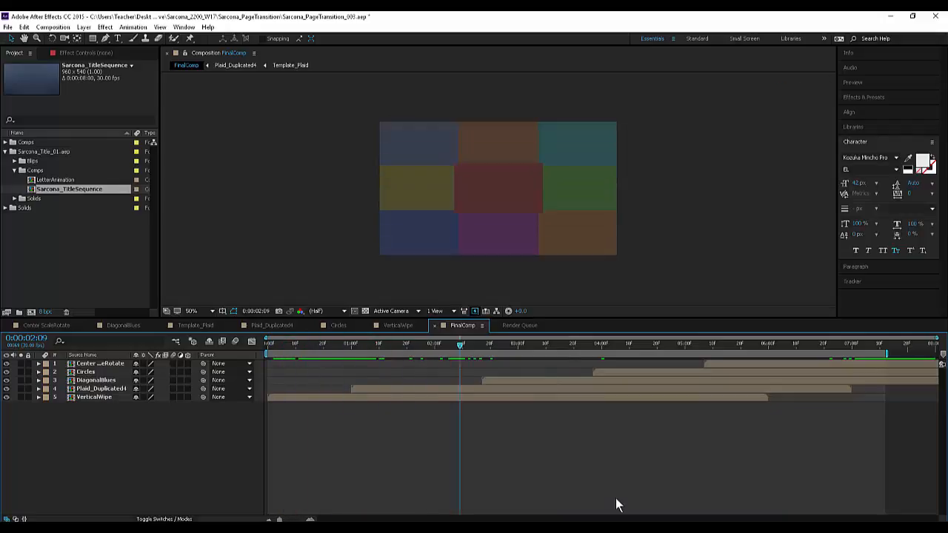
{"action": "key", "text": "space"}
- Create a single new composition from the title sequence and FinalComp, using the title sequence's dimensions
{"action": "left_click", "coordinate": [5, 142]}
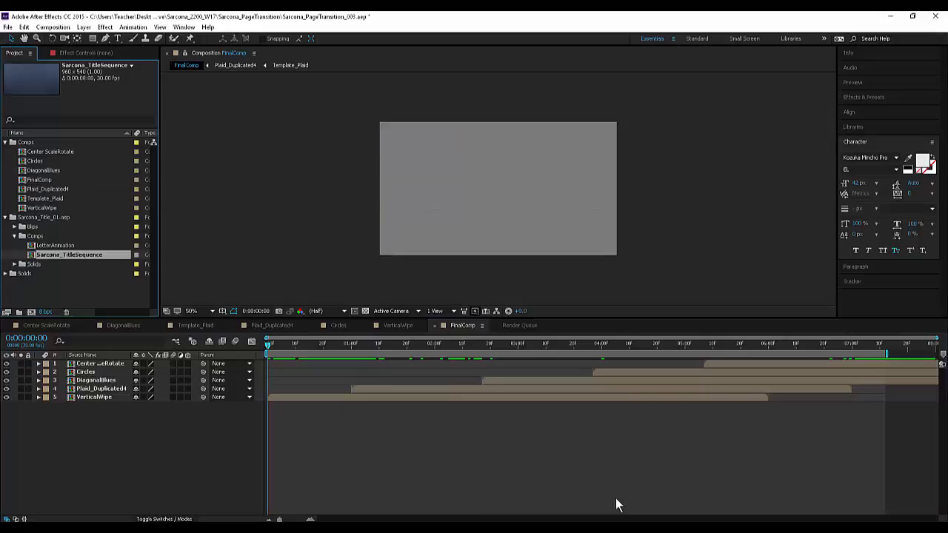
{"action": "left_click", "coordinate": [40, 180]}
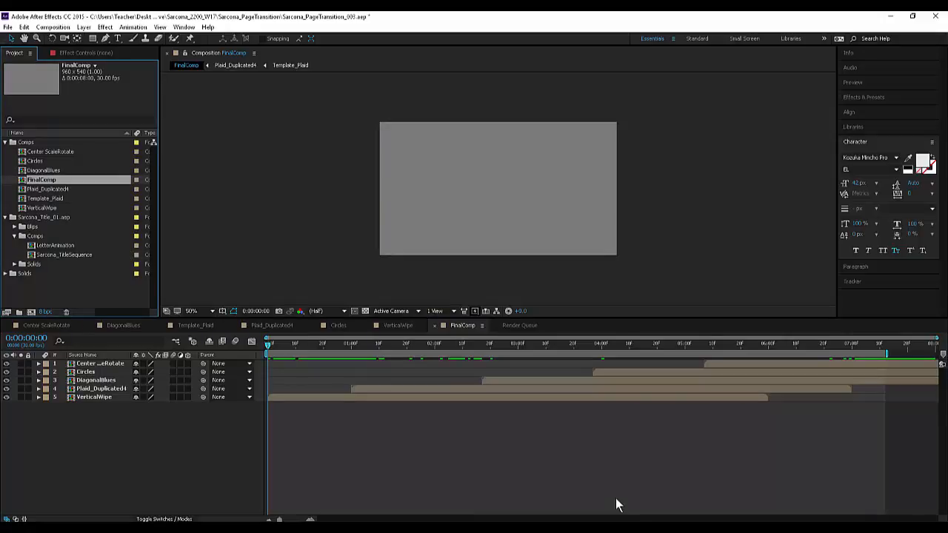
{"action": "left_click", "coordinate": [65, 255]}
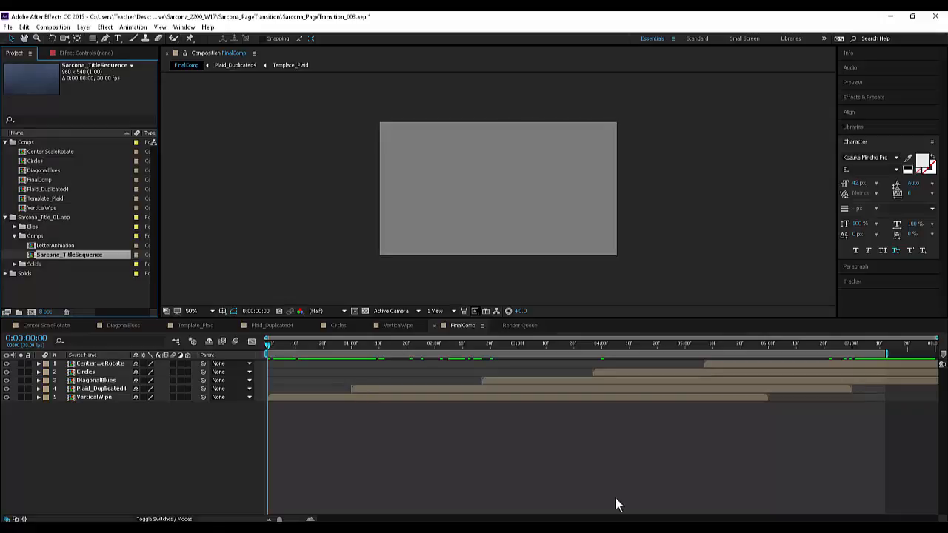
{"action": "left_click", "coordinate": [42, 180], "text": "ctrl"}
{"action": "left_click_drag", "start_coordinate": [44, 255], "coordinate": [31, 312]}
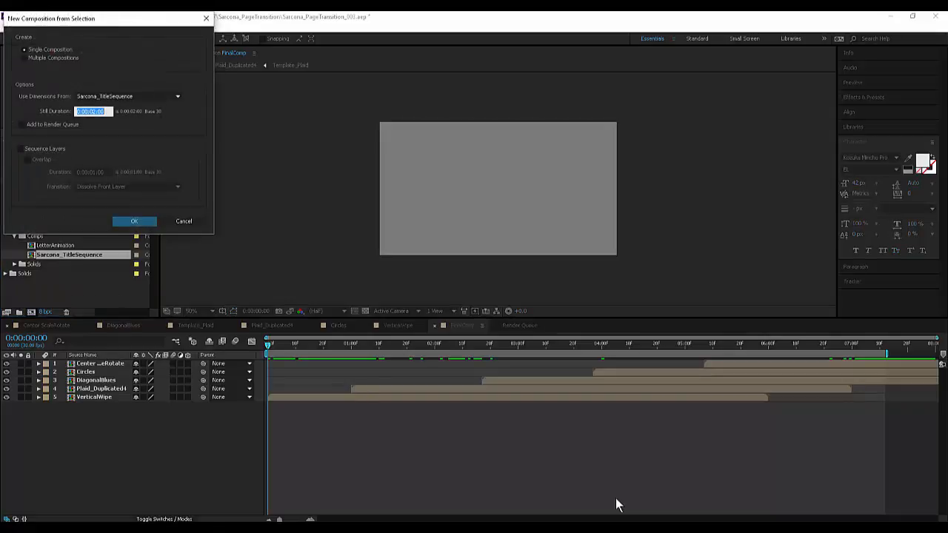
{"action": "key", "text": "Return"}
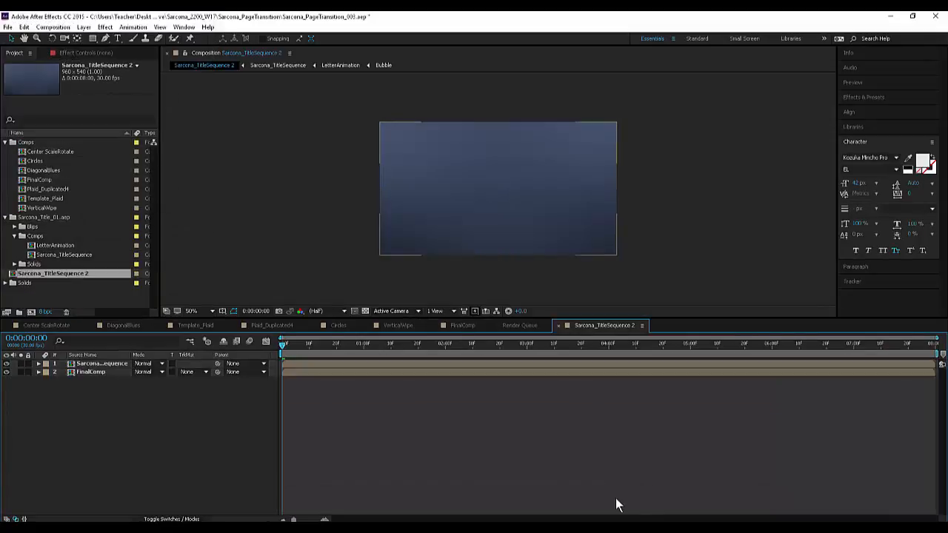
- Shift FinalComp to start at about 4:10, place the title sequence layer beneath it, and preview the result
{"action": "left_click_drag", "start_coordinate": [298, 372], "coordinate": [636, 372]}
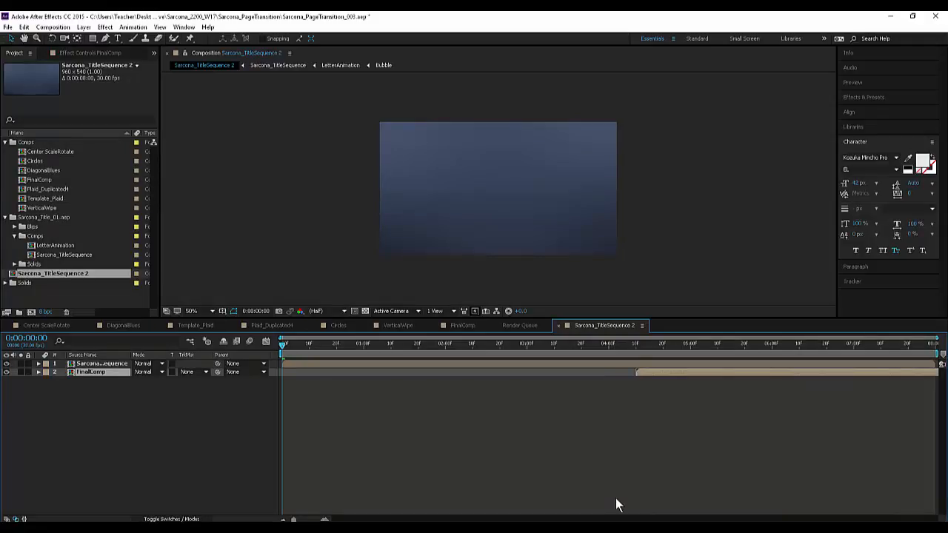
{"action": "left_click_drag", "start_coordinate": [102, 364], "coordinate": [102, 379]}
{"action": "key", "text": "space"}
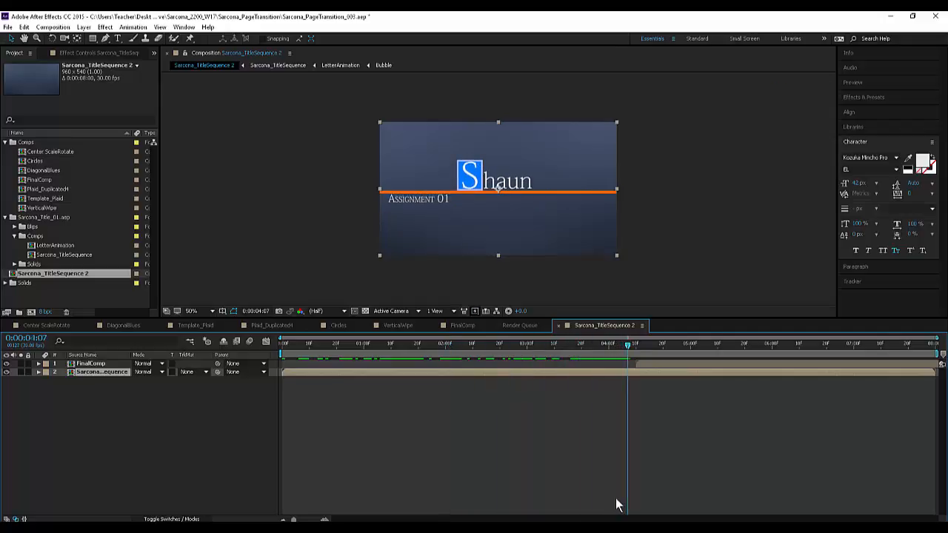
- Reposition the FinalComp layer in time so that it starts at 0:00:05:10
{"action": "key", "text": "ctrl+z"}
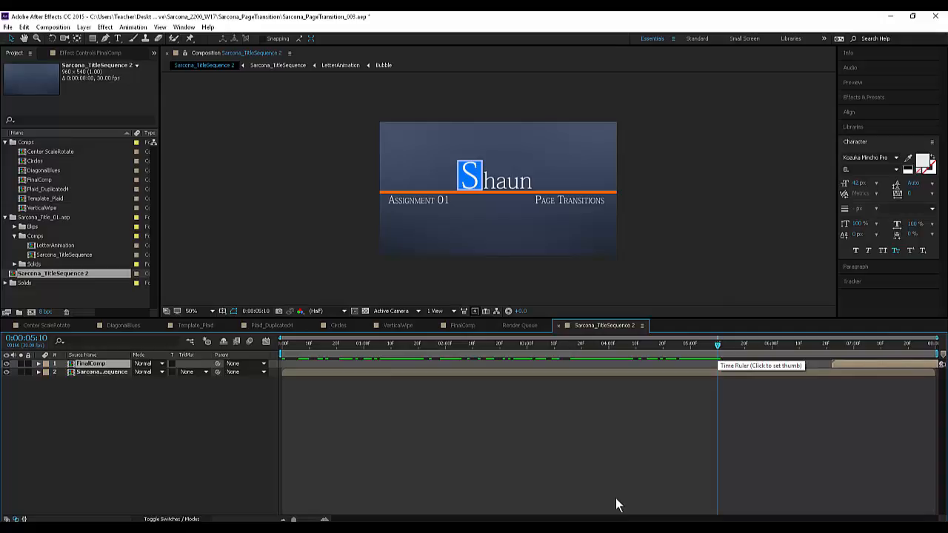
{"action": "key", "text": "alt+Page_Up"}
{"action": "key", "text": "alt+Page_Up"}
{"action": "key", "text": "alt+Page_Up"}
{"action": "key", "text": "alt+Page_Up"}
{"action": "key", "text": "alt+Page_Up"}
{"action": "key", "text": "alt+Page_Up"}
{"action": "key", "text": "alt+Page_Up"}
{"action": "key", "text": "alt+Page_Up"}
{"action": "key", "text": "alt+Page_Up"}
{"action": "key", "text": "alt+Page_Up"}
{"action": "key", "text": "alt+Page_Up"}
{"action": "key", "text": "alt+Page_Up"}
{"action": "key", "text": "alt+Page_Up"}
{"action": "key", "text": "alt+Page_Up"}
{"action": "key", "text": "alt+Page_Up"}
{"action": "key", "text": "alt+Page_Up"}
{"action": "key", "text": "alt+Page_Up"}
{"action": "key", "text": "alt+Page_Up"}
{"action": "key", "text": "alt+Page_Up"}
{"action": "key", "text": "alt+Page_Up"}
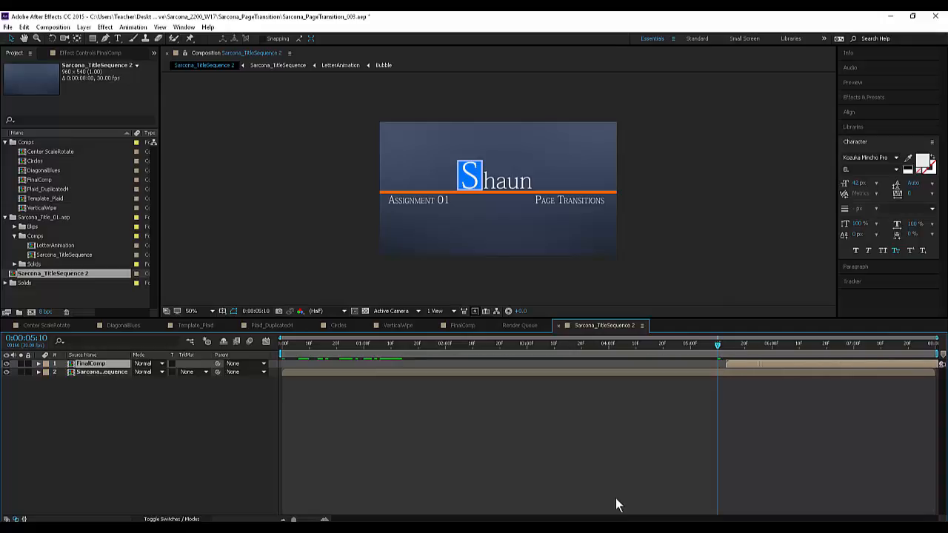
{"action": "key", "text": "alt+Page_Up"}
{"action": "key", "text": "alt+Page_Up"}
{"action": "key", "text": "alt+Page_Up"}
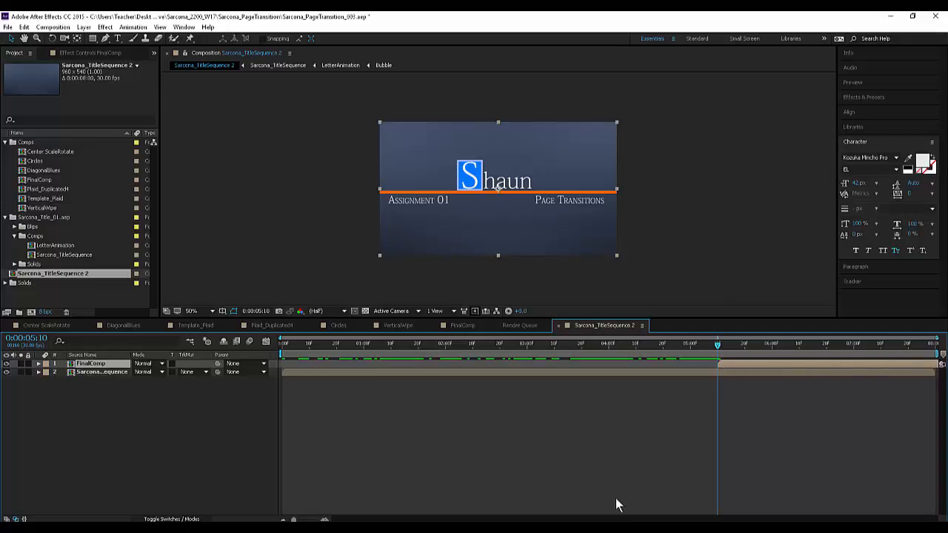
- Play and step through the frames where FinalComp wipes over the title sequence
{"action": "key", "text": "space"}
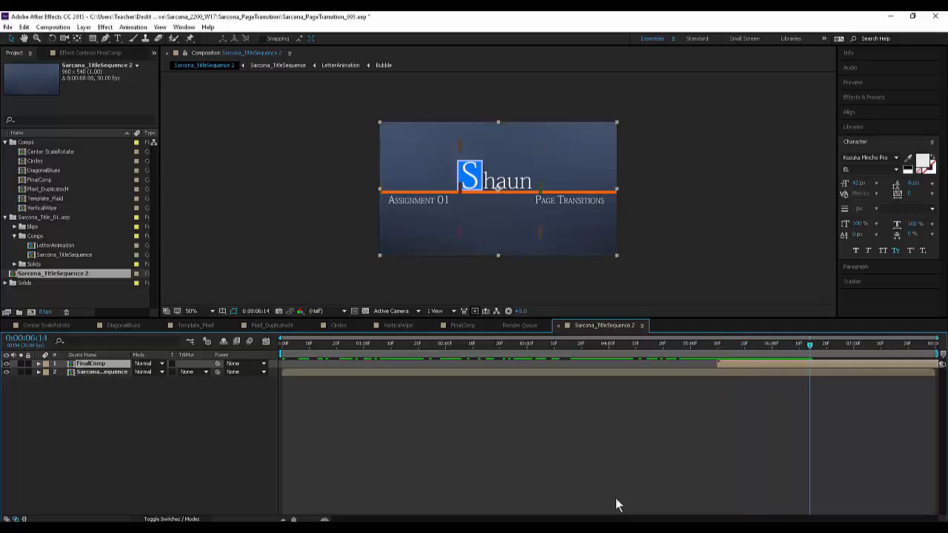
{"action": "key", "text": "Page_Up"}
{"action": "key", "text": "Page_Up"}
{"action": "key", "text": "Page_Up"}
{"action": "key", "text": "Page_Up"}
{"action": "key", "text": "Page_Up"}
{"action": "key", "text": "Page_Up"}
{"action": "key", "text": "Page_Up"}
{"action": "key", "text": "Page_Up"}
{"action": "key", "text": "Page_Up"}
{"action": "key", "text": "Page_Up"}
{"action": "key", "text": "Page_Up"}
{"action": "key", "text": "Page_Up"}
{"action": "key", "text": "Page_Up"}
{"action": "key", "text": "Page_Up"}
{"action": "key", "text": "Page_Up"}
{"action": "key", "text": "Page_Up"}
{"action": "key", "text": "Page_Up"}
{"action": "key", "text": "Page_Up"}
{"action": "key", "text": "Page_Up"}
{"action": "key", "text": "Page_Up"}
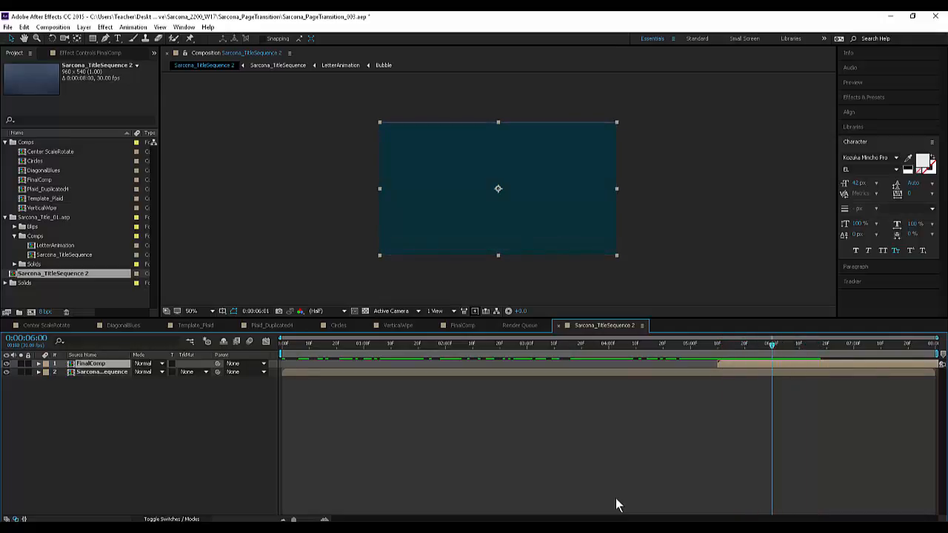
{"action": "key", "text": "Page_Up"}
{"action": "key", "text": "Page_Up"}
{"action": "key", "text": "Page_Up"}
{"action": "key", "text": "Page_Up"}
{"action": "key", "text": "Page_Up"}
{"action": "key", "text": "Page_Up"}
{"action": "key", "text": "Page_Up"}
{"action": "key", "text": "Page_Up"}
{"action": "key", "text": "Page_Up"}
{"action": "key", "text": "Page_Up"}
{"action": "key", "text": "Page_Up"}
{"action": "key", "text": "Page_Up"}
{"action": "key", "text": "Page_Down"}
{"action": "key", "text": "Page_Down"}
{"action": "key", "text": "Page_Down"}
{"action": "key", "text": "Page_Down"}
{"action": "key", "text": "Page_Down"}
{"action": "key", "text": "Page_Down"}
{"action": "key", "text": "Page_Down"}
{"action": "key", "text": "Page_Down"}
{"action": "key", "text": "Page_Down"}
{"action": "key", "text": "Page_Down"}
{"action": "key", "text": "Page_Down"}
{"action": "key", "text": "Page_Down"}
{"action": "key", "text": "Page_Down"}
{"action": "key", "text": "Page_Down"}
{"action": "key", "text": "Page_Down"}
{"action": "key", "text": "Page_Down"}
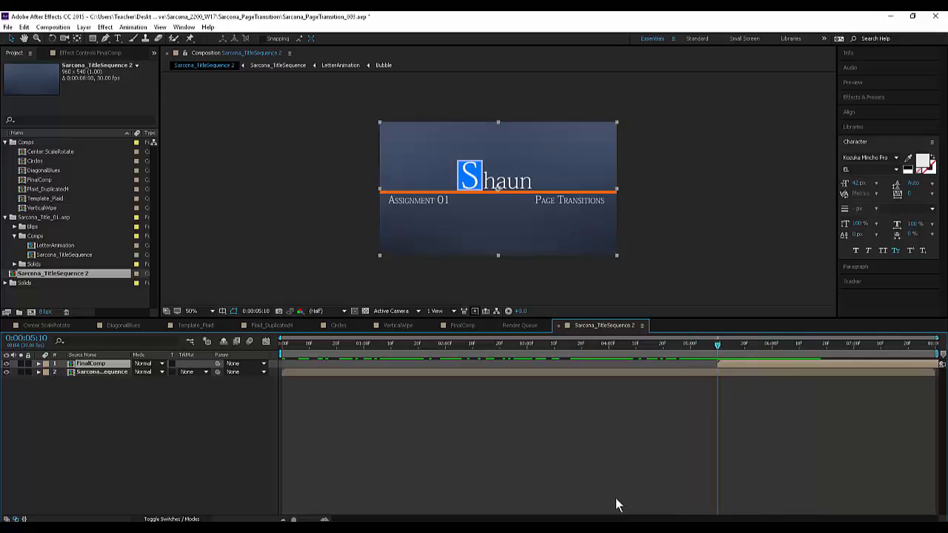
- Trim the end of the title sequence layer at 0:00:06:00, where FinalComp fully covers it
{"action": "key", "text": "Page_Down"}
{"action": "key", "text": "Page_Down"}
{"action": "key", "text": "Page_Down"}
{"action": "key", "text": "Page_Down"}
{"action": "key", "text": "Page_Down"}
{"action": "key", "text": "Page_Down"}
{"action": "key", "text": "Page_Down"}
{"action": "key", "text": "Page_Down"}
{"action": "key", "text": "Page_Down"}
{"action": "key", "text": "Page_Down"}
{"action": "key", "text": "Page_Down"}
{"action": "key", "text": "Page_Down"}
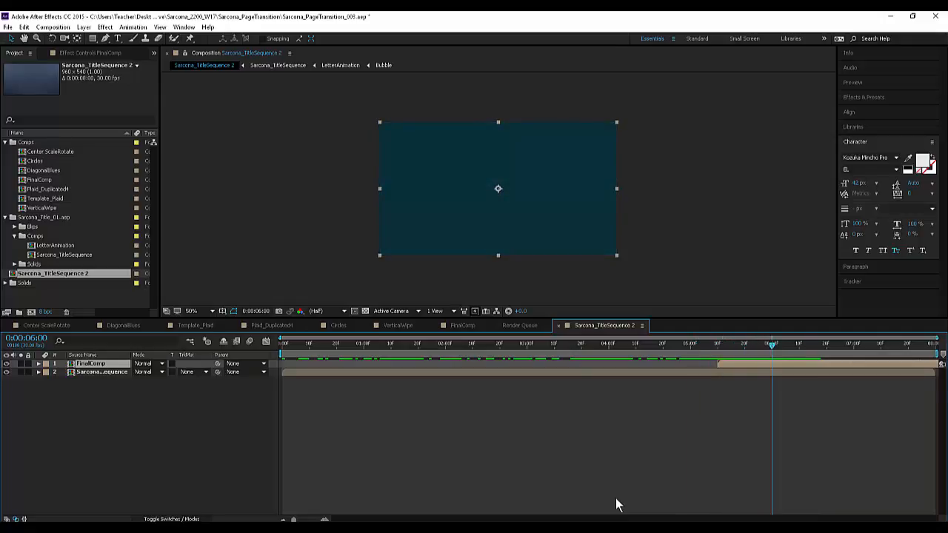
{"action": "key", "text": "ctrl+Down"}
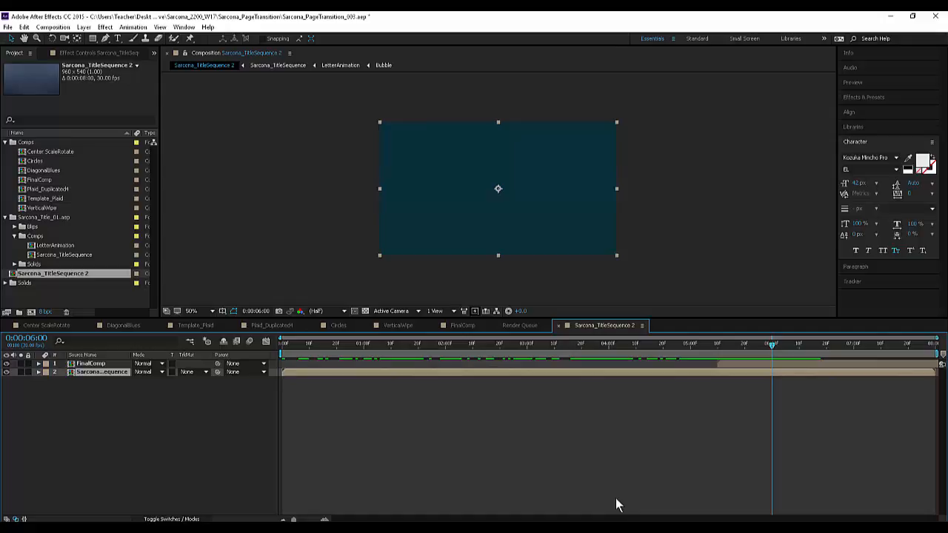
{"action": "key", "text": "alt+bracketright"}
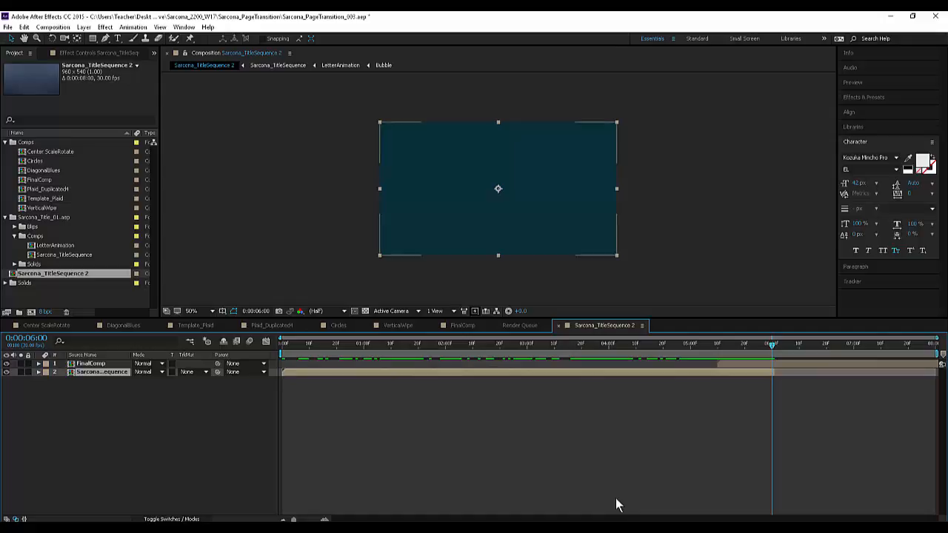
- Play the combined composition past the title layer's trimmed end to check the page transitions
{"action": "key", "text": "Page_Down"}
{"action": "key", "text": "Page_Down"}
{"action": "key", "text": "Page_Down"}
{"action": "key", "text": "Page_Down"}
{"action": "key", "text": "space"}
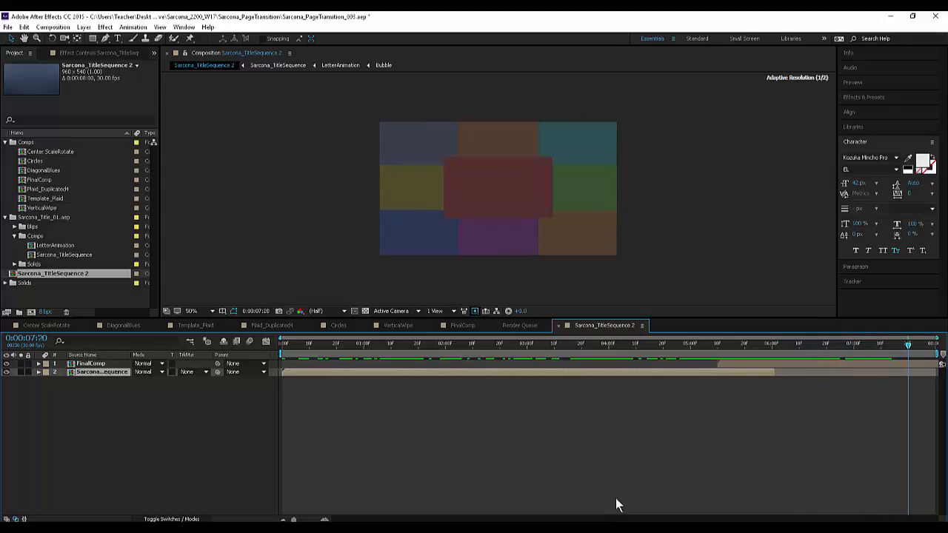
- Stop playback and step back through the frames from 0:00:07:20 to before FinalComp starts to review the changeover from the title
{"action": "key", "text": "space"}
{"action": "key", "text": "Page_Up"}
{"action": "key", "text": "Page_Up"}
{"action": "key", "text": "Page_Up"}
{"action": "key", "text": "Page_Up"}
{"action": "key", "text": "Page_Up"}
{"action": "key", "text": "Page_Up"}
{"action": "key", "text": "Page_Up"}
{"action": "key", "text": "Page_Up"}
{"action": "key", "text": "Page_Up"}
{"action": "key", "text": "Page_Up"}
{"action": "key", "text": "Page_Up"}
{"action": "key", "text": "Page_Up"}
{"action": "key", "text": "Page_Up"}
{"action": "key", "text": "Page_Up"}
{"action": "key", "text": "Page_Up"}
{"action": "key", "text": "Page_Up"}
{"action": "key", "text": "Page_Up"}
{"action": "key", "text": "Page_Up"}
{"action": "key", "text": "Page_Up"}
{"action": "key", "text": "Page_Up"}
{"action": "key", "text": "Page_Up"}
{"action": "key", "text": "Page_Up"}
{"action": "key", "text": "Page_Up"}
{"action": "key", "text": "Page_Up"}
{"action": "key", "text": "Page_Up"}
{"action": "key", "text": "Page_Up"}
{"action": "key", "text": "Page_Up"}
{"action": "key", "text": "Page_Up"}
{"action": "key", "text": "Page_Up"}
{"action": "key", "text": "Page_Up"}
{"action": "key", "text": "Page_Up"}
{"action": "key", "text": "Page_Up"}
{"action": "key", "text": "Page_Up"}
{"action": "key", "text": "Page_Up"}
{"action": "key", "text": "Page_Up"}
{"action": "key", "text": "Page_Up"}
{"action": "key", "text": "Page_Up"}
{"action": "key", "text": "Page_Up"}
{"action": "key", "text": "Page_Up"}
{"action": "key", "text": "Page_Up"}
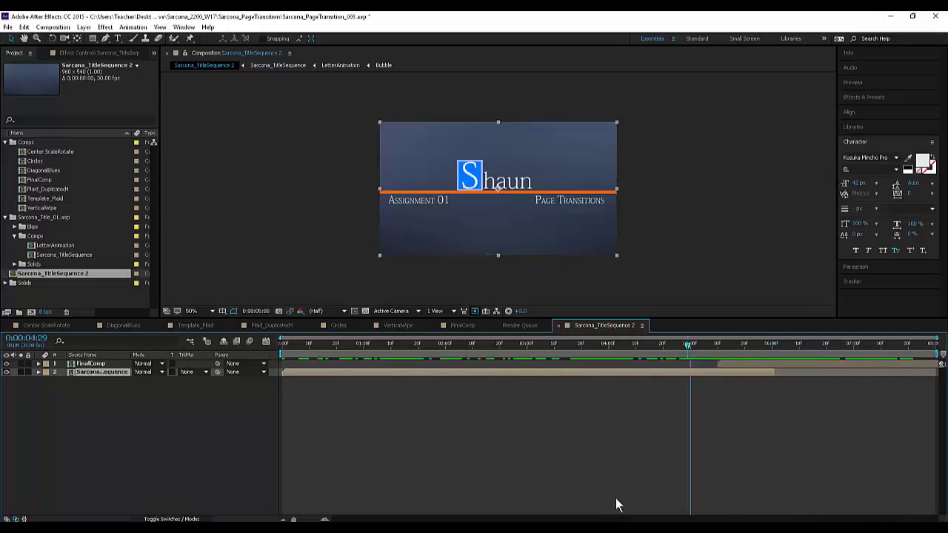
- Set the duration of the combined title sequence composition to 0:00:18:00 in its composition settings
{"action": "key", "text": "alt+c"}
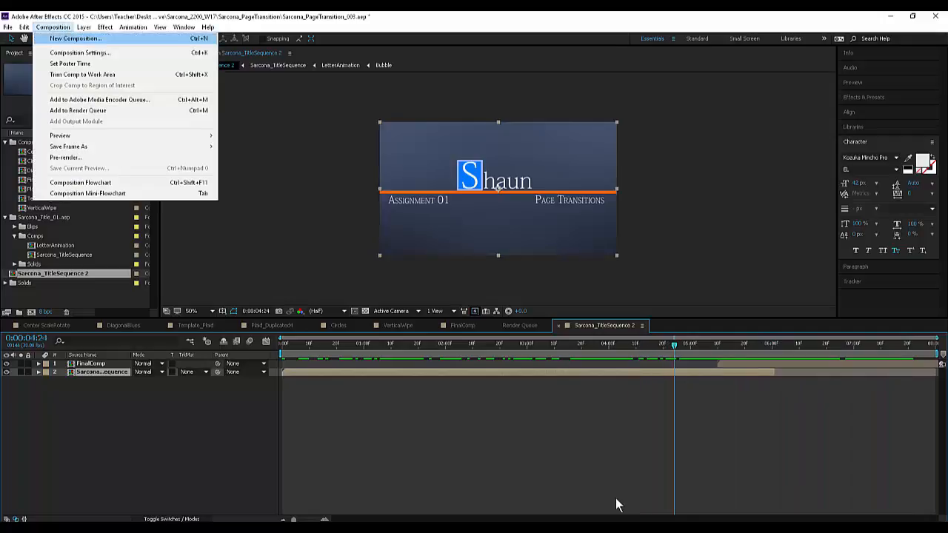
{"action": "key", "text": "Down"}
{"action": "key", "text": "Return"}
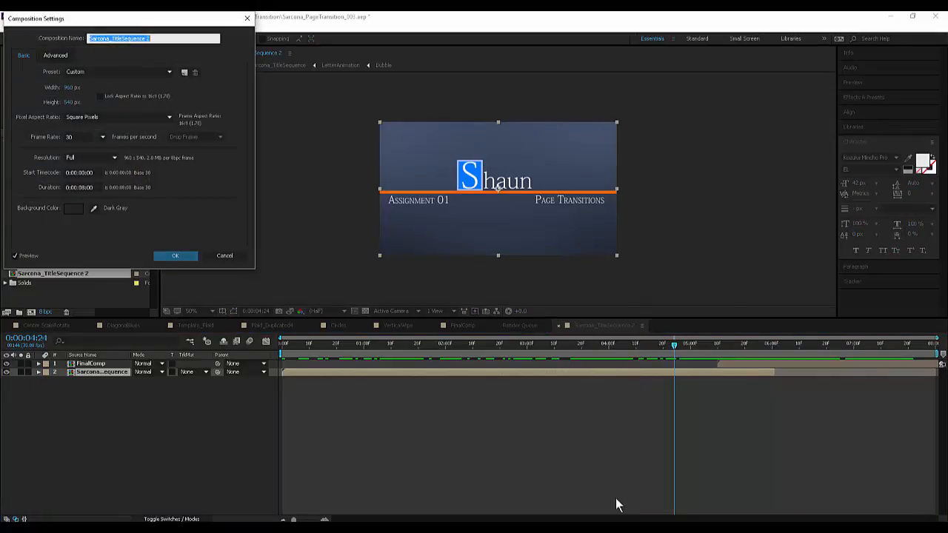
{"action": "double_click", "coordinate": [81, 187]}
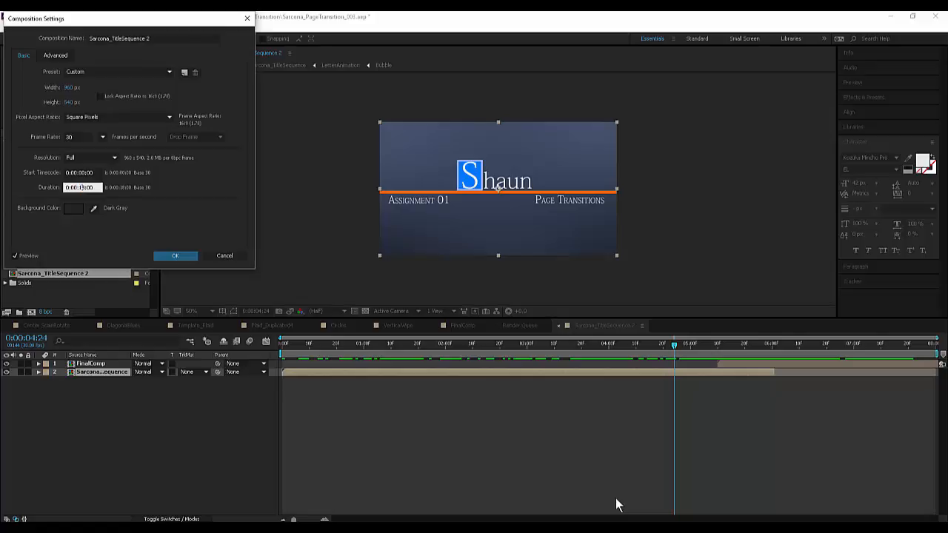
{"action": "type", "text": "18"}
{"action": "key", "text": "Return"}
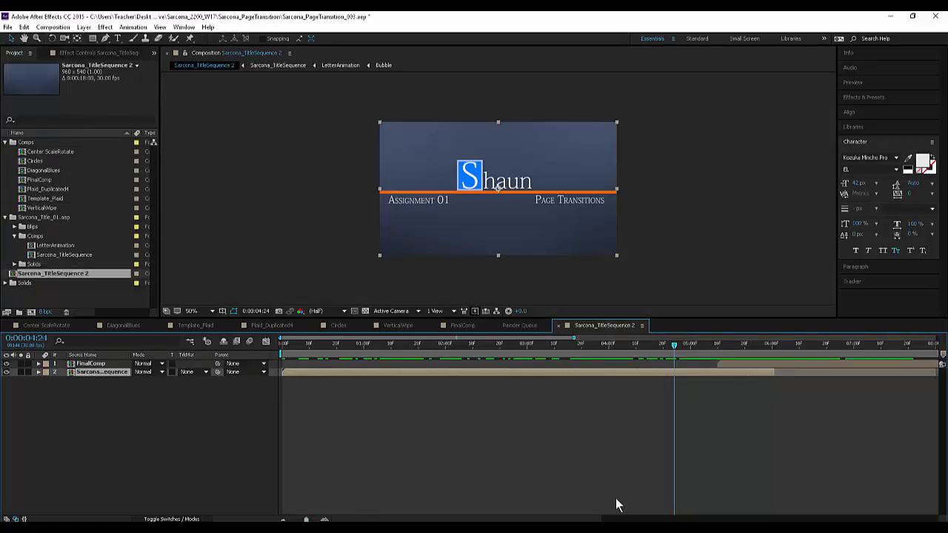
- Play to 0:00:12:17, end the work area there, and add the combined composition to the render queue with its output settings open
{"action": "key", "text": "space"}
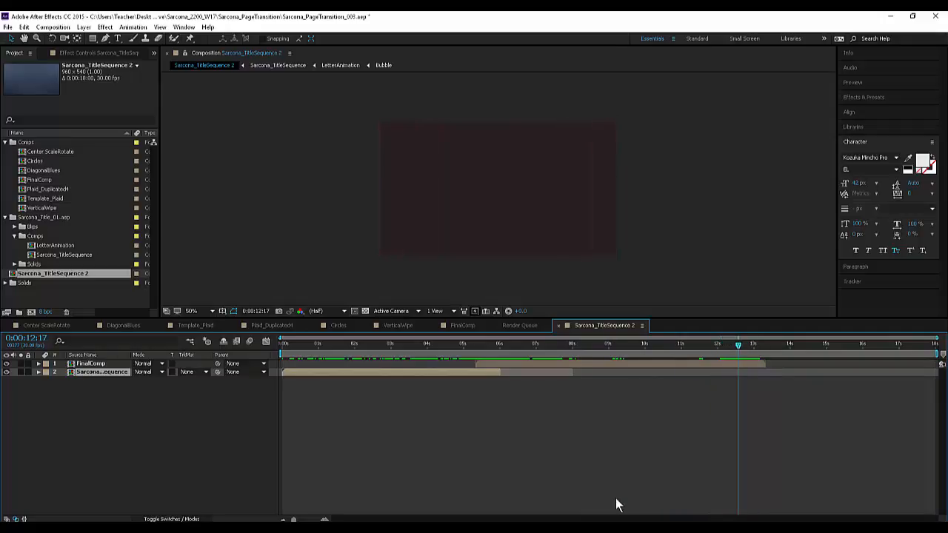
{"action": "key", "text": "n"}
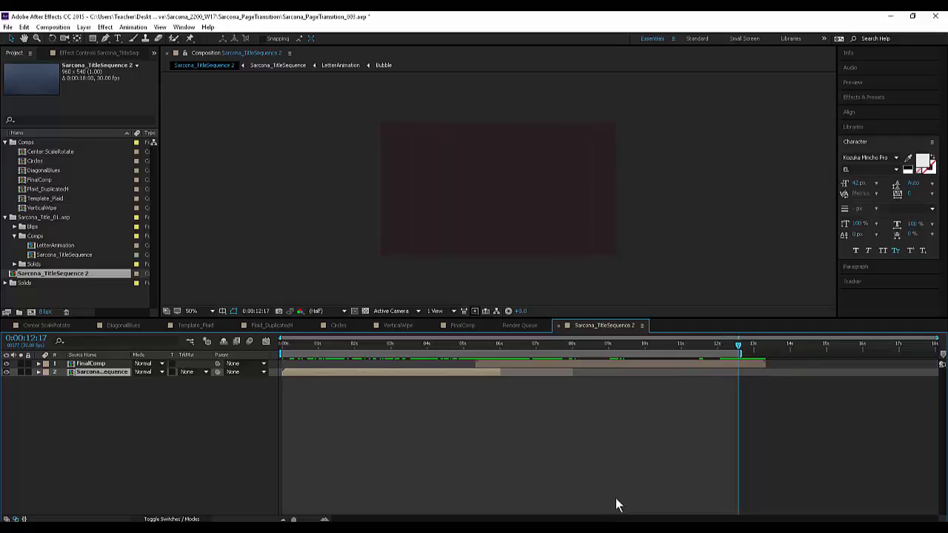
{"action": "key", "text": "alt+f"}
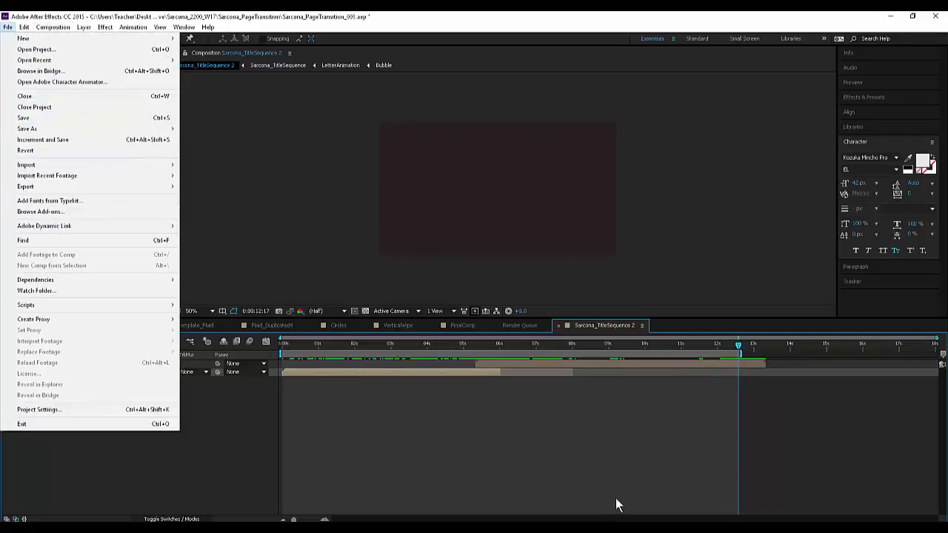
{"action": "key", "text": "Up"}
{"action": "key", "text": "Up"}
{"action": "key", "text": "Up"}
{"action": "key", "text": "Up"}
{"action": "key", "text": "Up"}
{"action": "key", "text": "Up"}
{"action": "key", "text": "Up"}
{"action": "key", "text": "Up"}
{"action": "key", "text": "Down"}
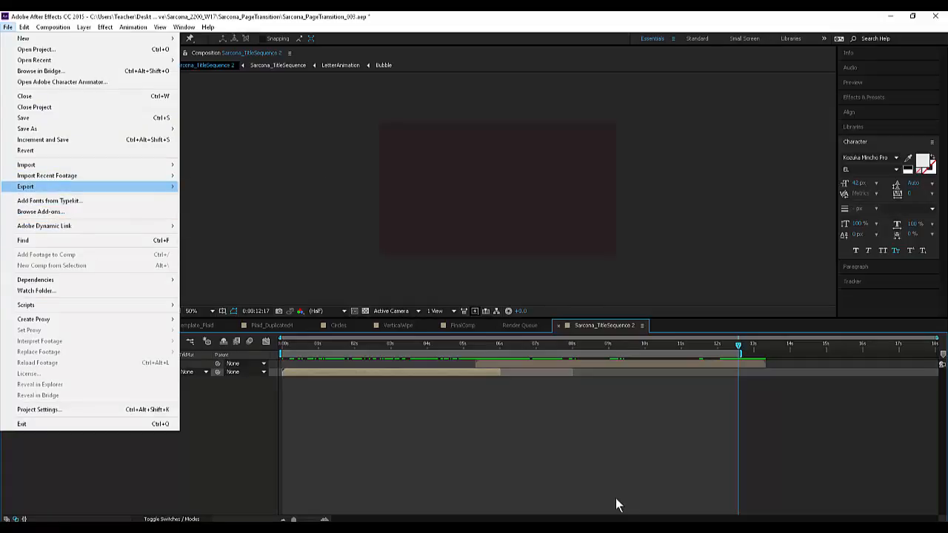
{"action": "key", "text": "Right"}
{"action": "key", "text": "Down"}
{"action": "key", "text": "Down"}
{"action": "key", "text": "Return"}
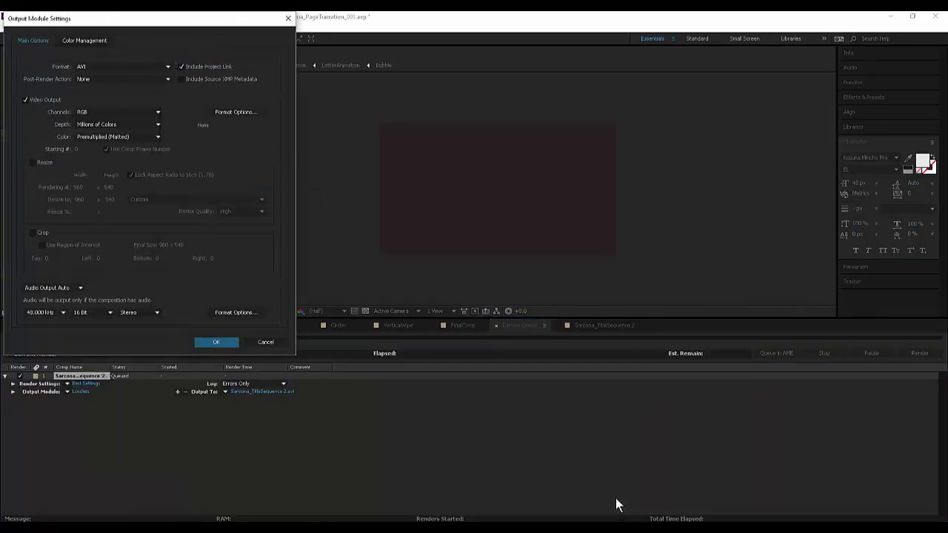
- Set the output module's format to QuickTime and accept the settings
{"action": "left_click", "coordinate": [124, 67]}
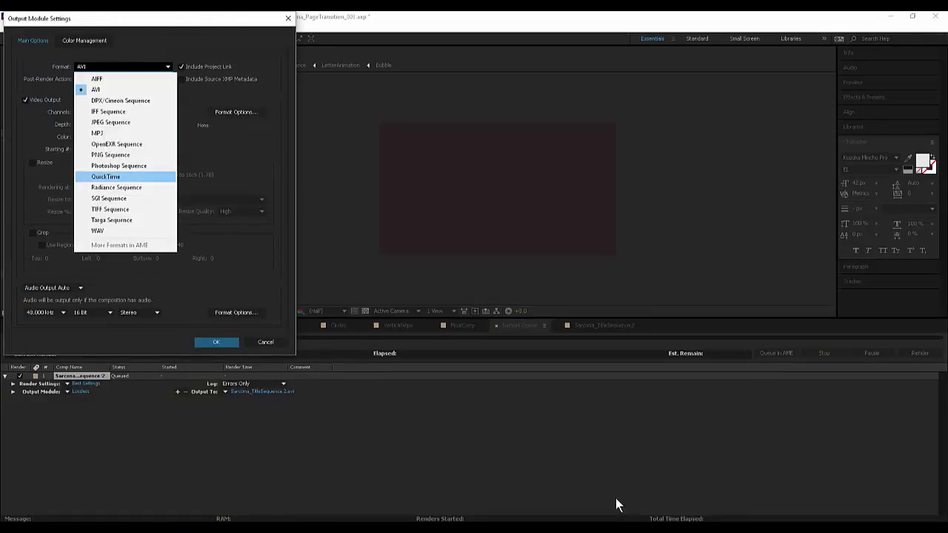
{"action": "key", "text": "Return"}
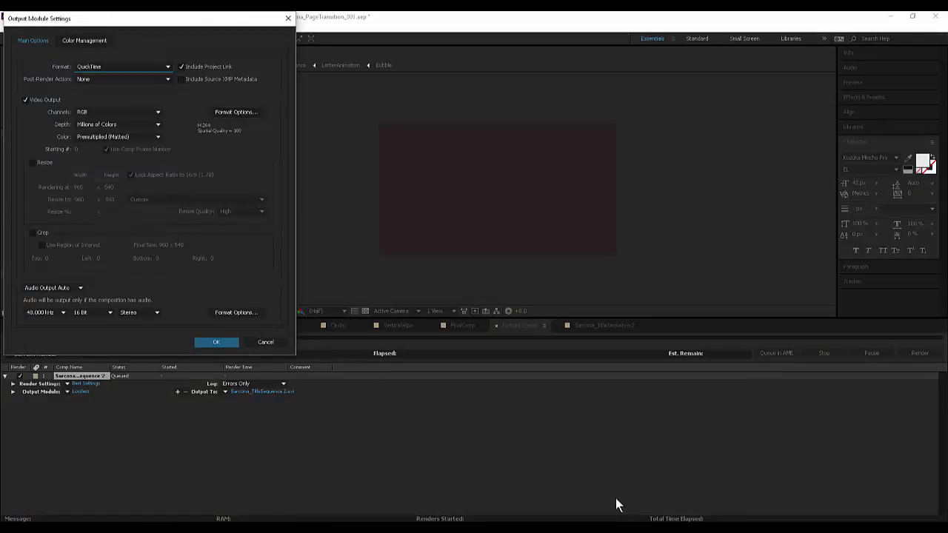
{"action": "key", "text": "Return"}
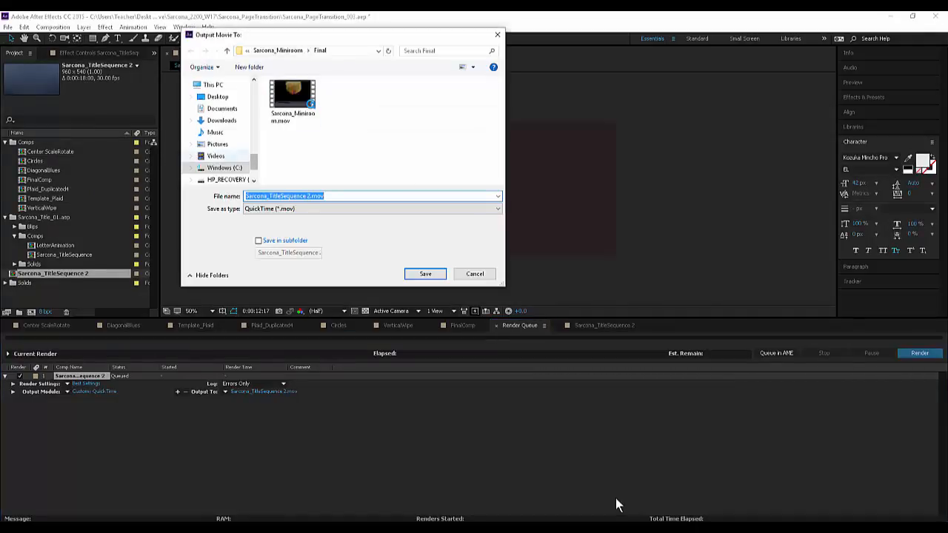
- Browse the output movie's destination to the Output folder of the page transition project
{"action": "key", "text": "alt+Up"}
{"action": "key", "text": "alt+Up"}
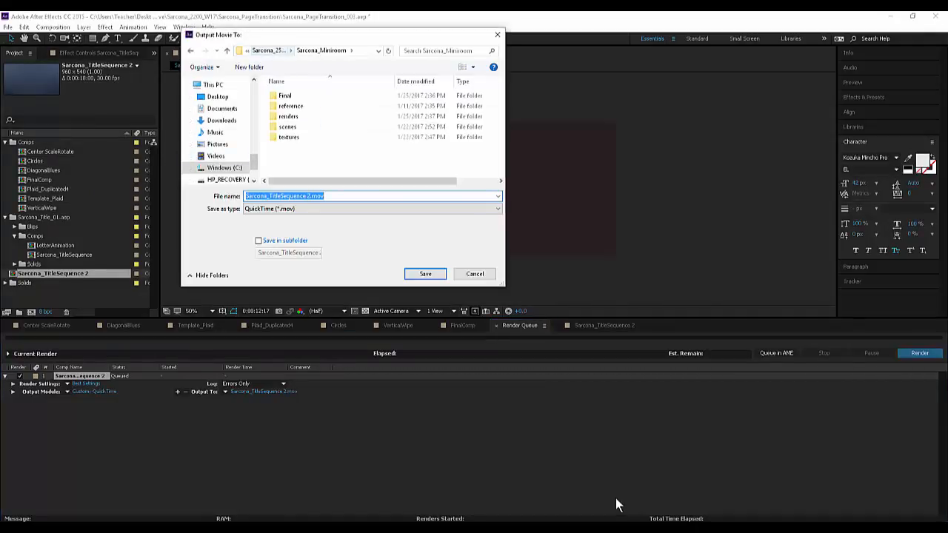
{"action": "key", "text": "alt+Up"}
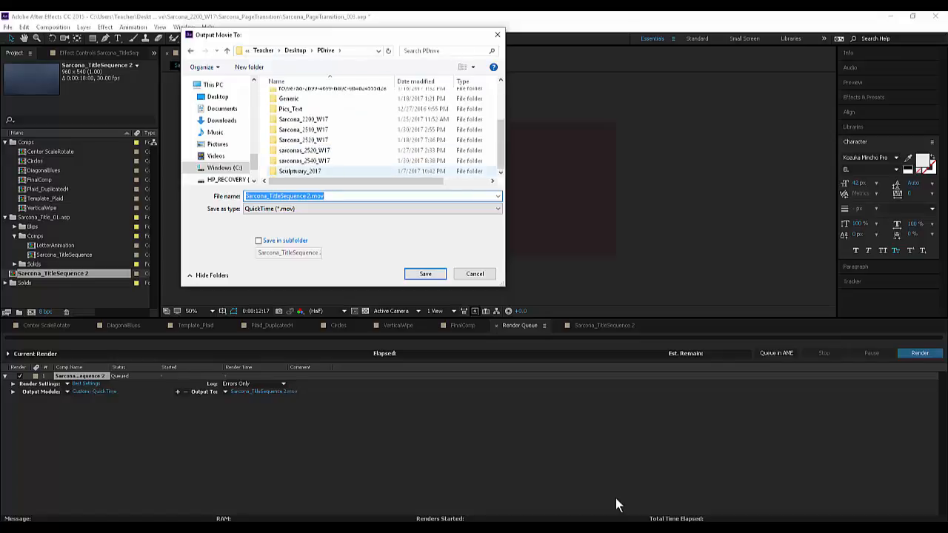
{"action": "double_click", "coordinate": [304, 120]}
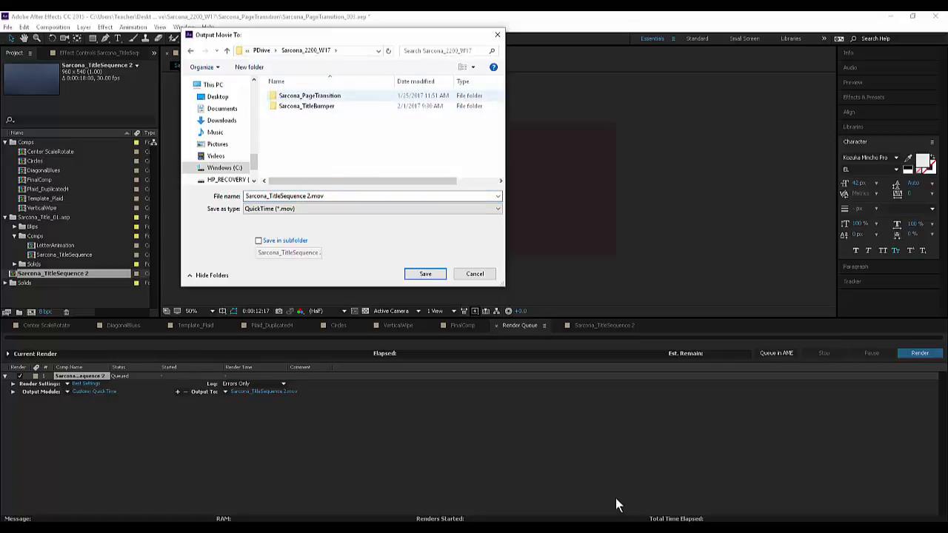
{"action": "double_click", "coordinate": [309, 96]}
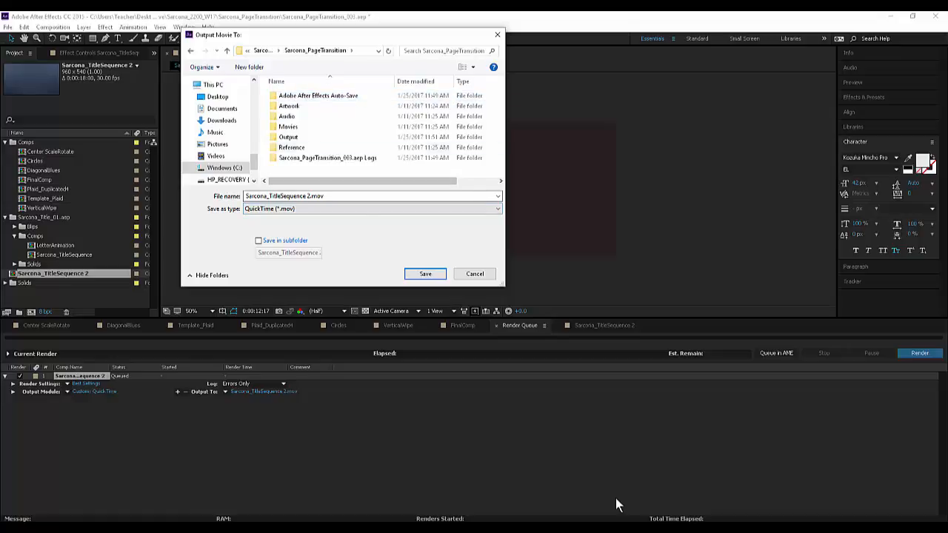
{"action": "double_click", "coordinate": [288, 137]}
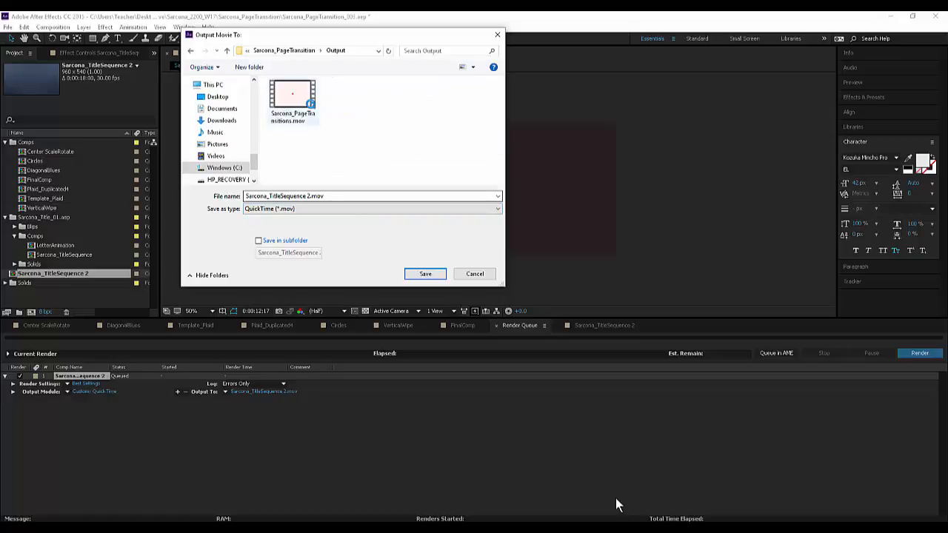
- Name the movie after the existing page transitions file with _WithTitle appended, save the destination, and render the queue
{"action": "left_click", "coordinate": [292, 104]}
{"action": "left_click", "coordinate": [311, 197]}
{"action": "left_click", "coordinate": [311, 196]}
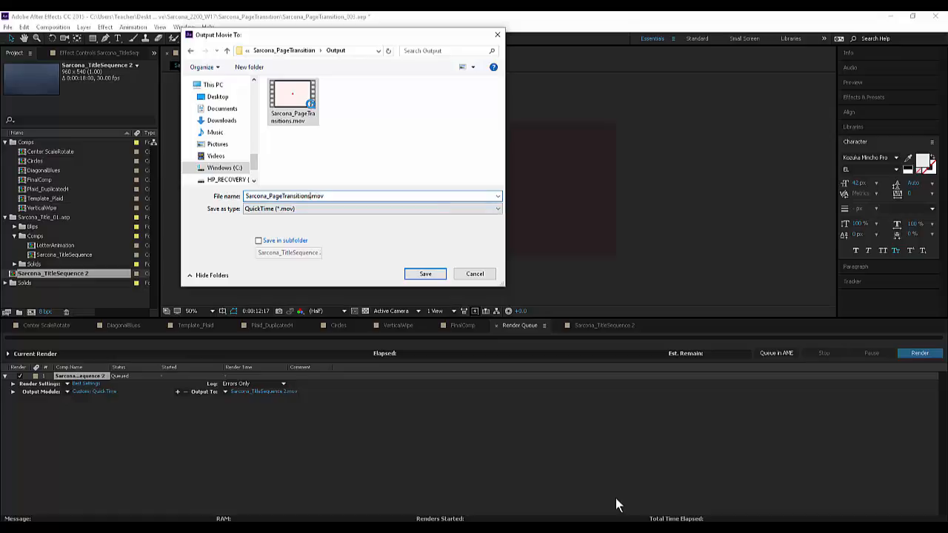
{"action": "type", "text": "_WithTitle"}
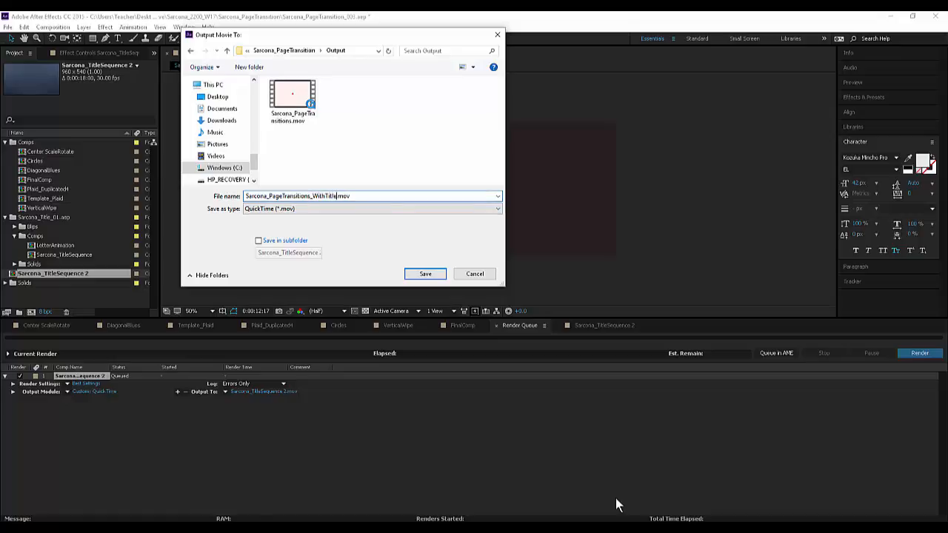
{"action": "key", "text": "Return"}
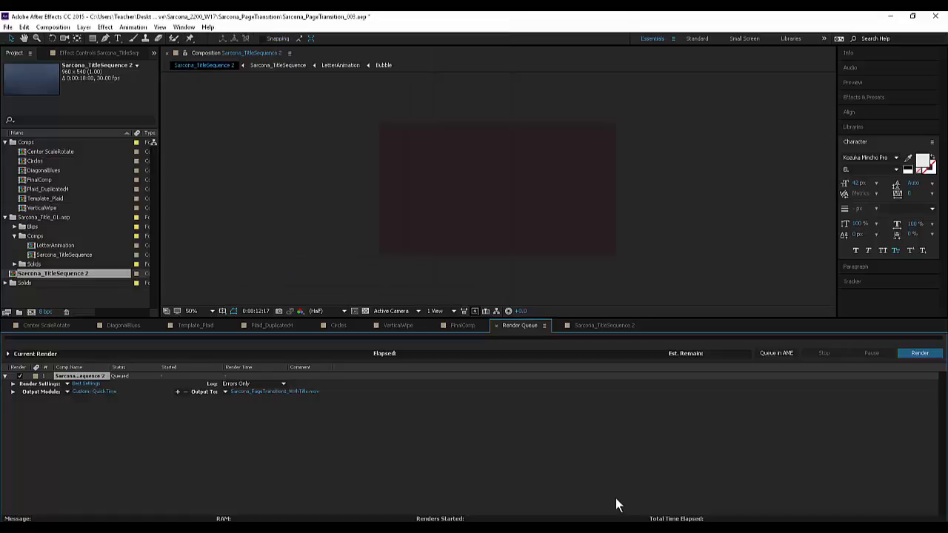
{"action": "left_click", "coordinate": [920, 352]}
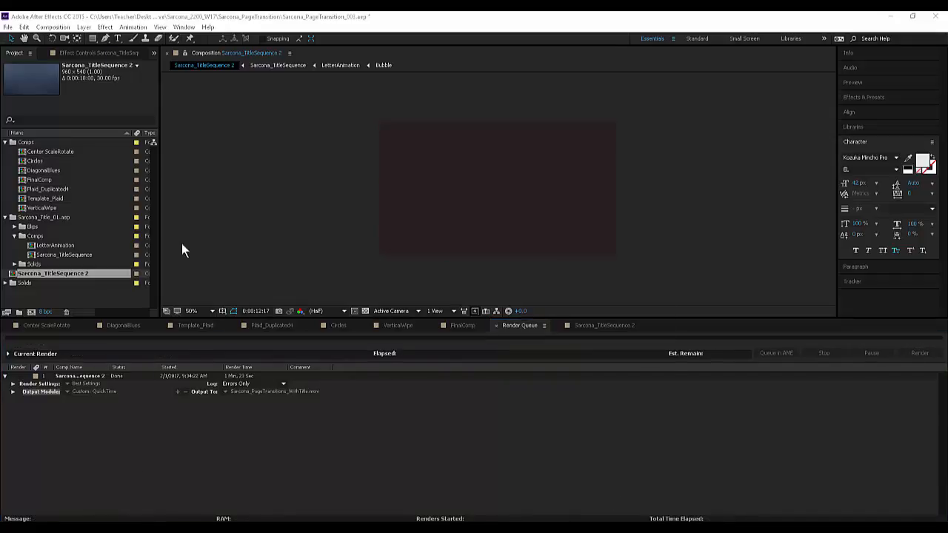
- Switch to File Explorer and open the page transition project's Output folder inside PDrive on the desktop
{"action": "key", "text": "super+e"}
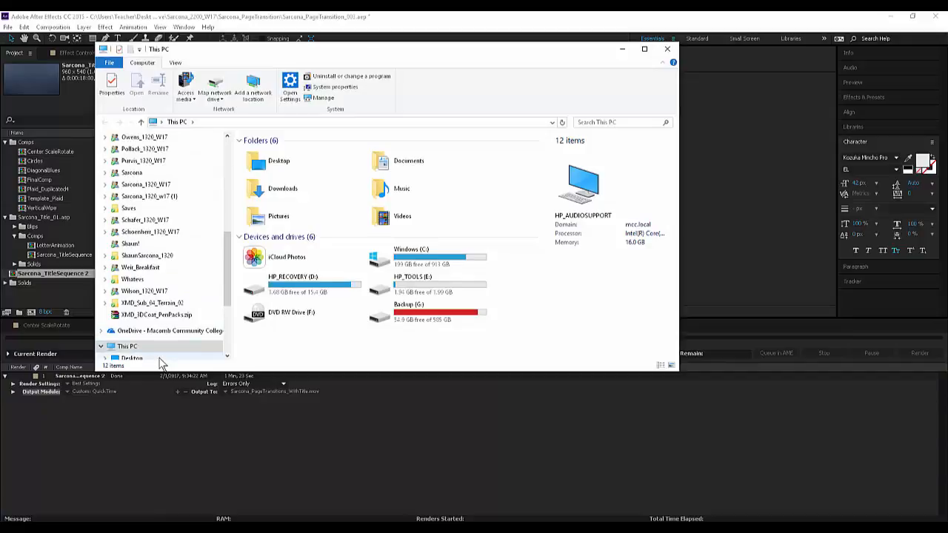
{"action": "left_click", "coordinate": [161, 358]}
{"action": "double_click", "coordinate": [279, 184]}
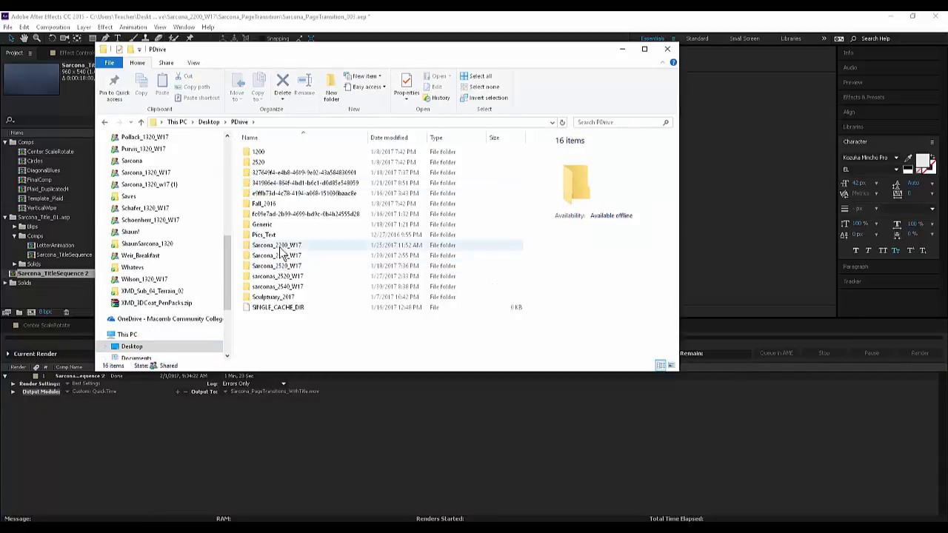
{"action": "double_click", "coordinate": [280, 247]}
{"action": "double_click", "coordinate": [279, 154]}
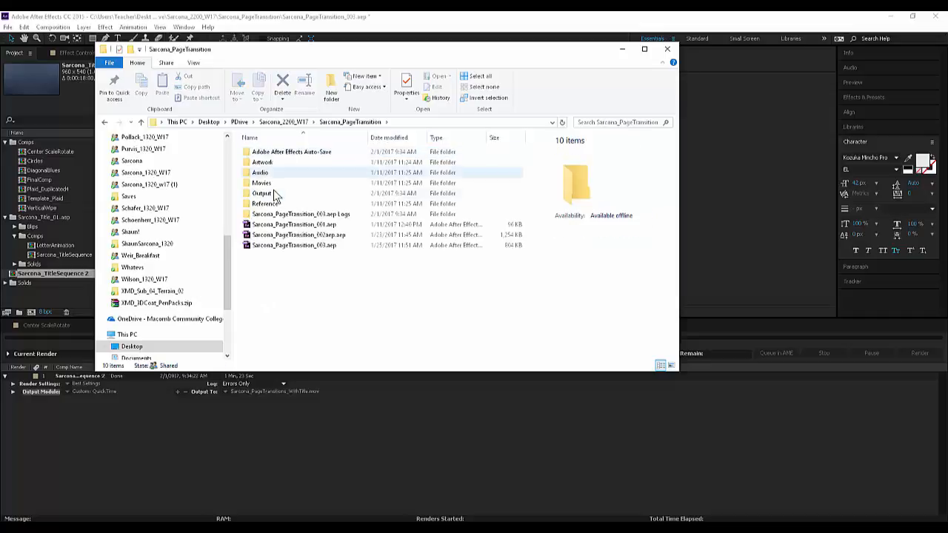
{"action": "double_click", "coordinate": [272, 194]}
- Play the rendered _WithTitle movie in QuickTime Player to check it, and close the player
{"action": "left_click", "coordinate": [335, 175]}
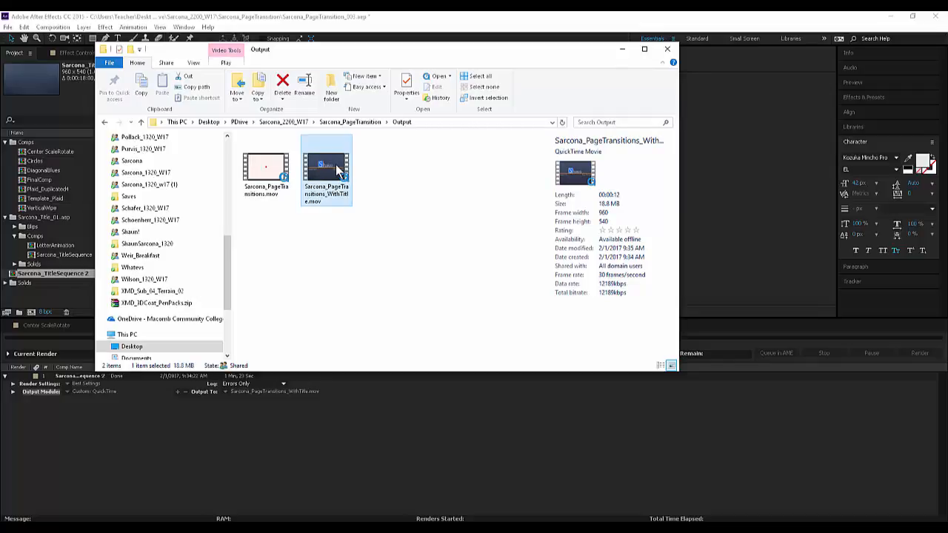
{"action": "double_click", "coordinate": [335, 170]}
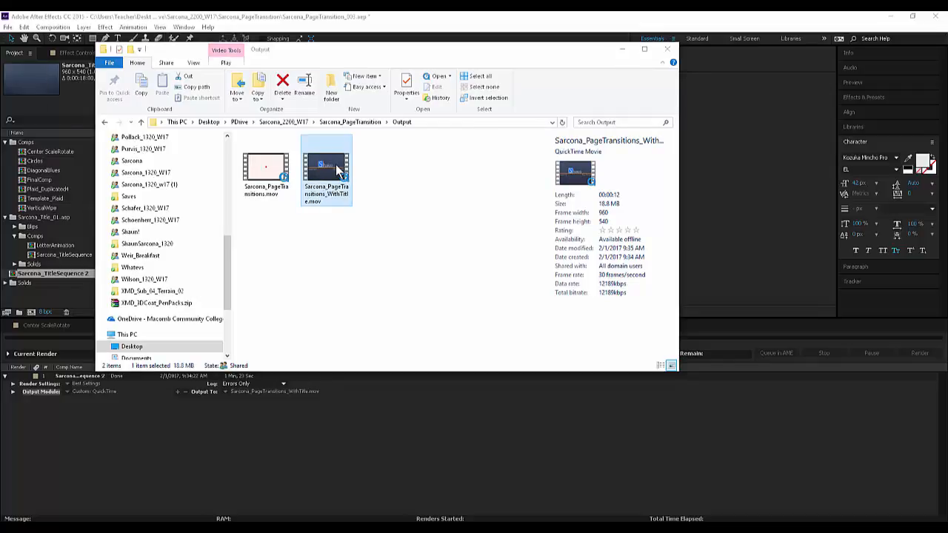
{"action": "left_click", "coordinate": [293, 373]}
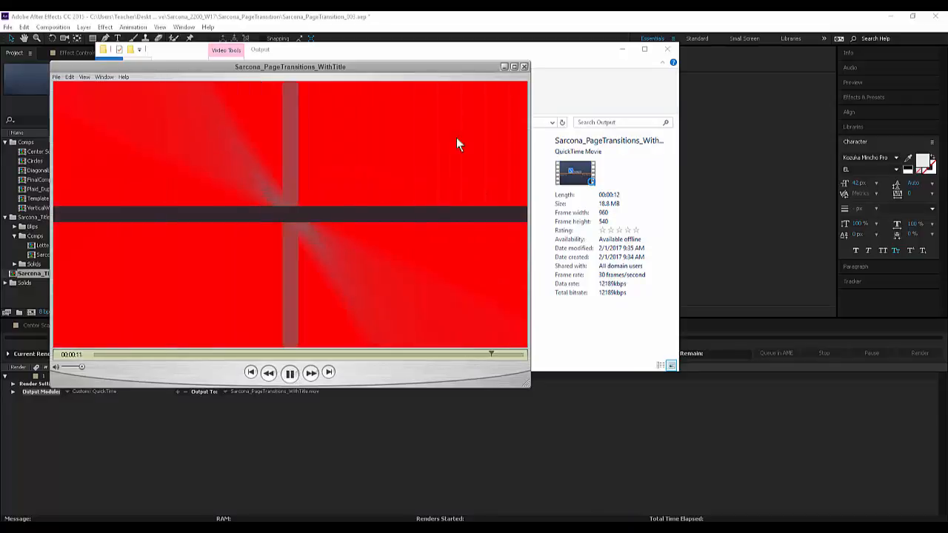
{"action": "left_click", "coordinate": [524, 67]}
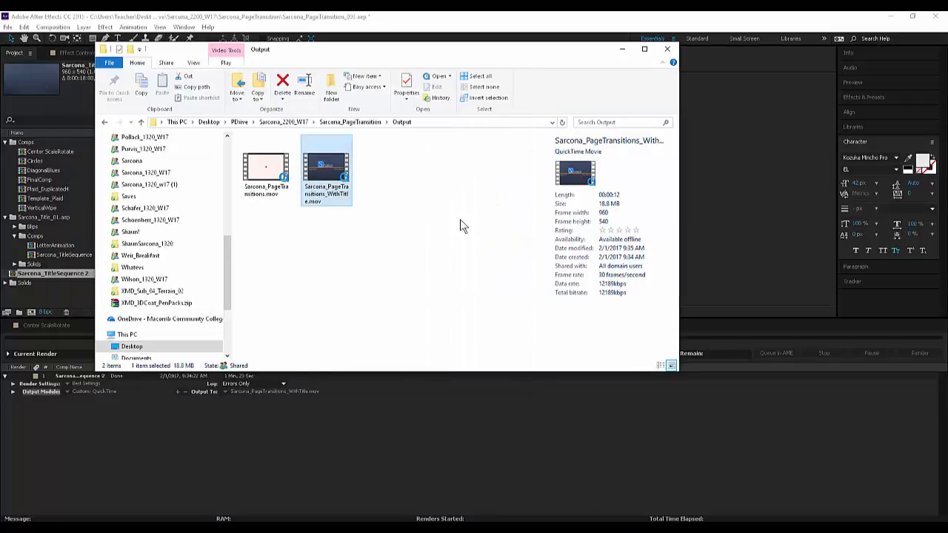
- Copy the rendered _WithTitle movie into the output folder of the title bumper project
{"action": "left_click", "coordinate": [401, 267]}
{"action": "left_click", "coordinate": [332, 162]}
{"action": "key", "text": "ctrl+c"}
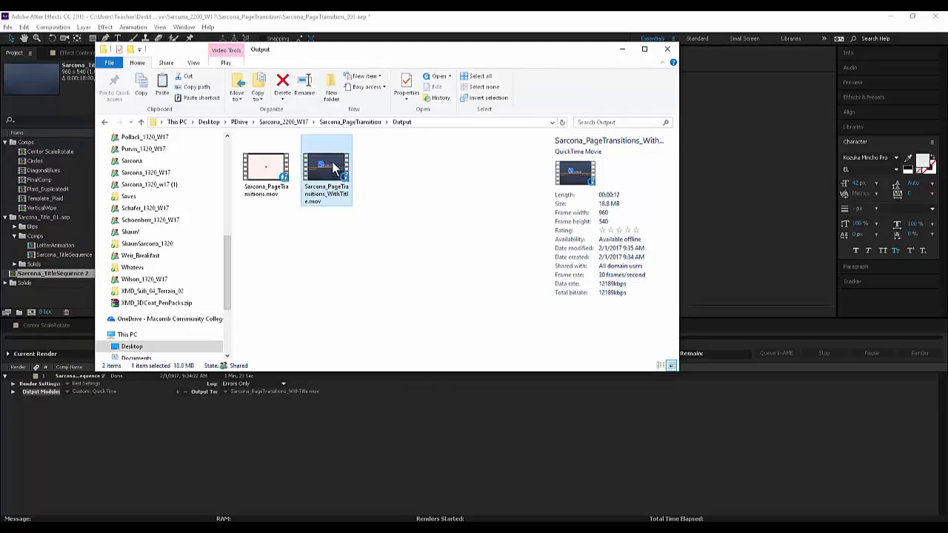
{"action": "left_click", "coordinate": [297, 123]}
{"action": "left_click", "coordinate": [271, 164]}
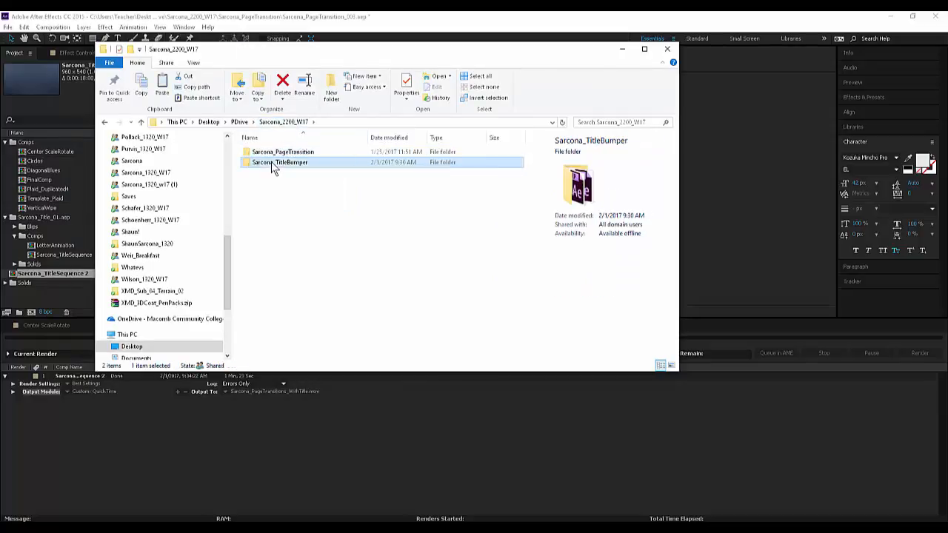
{"action": "double_click", "coordinate": [272, 164]}
{"action": "double_click", "coordinate": [269, 195]}
{"action": "key", "text": "ctrl+v"}
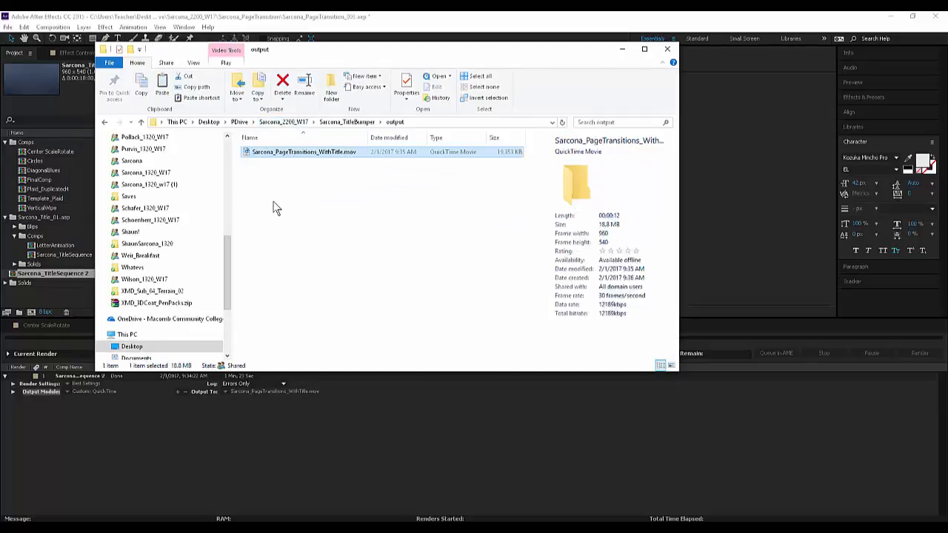
- Return to After Effects and save the combined project under its existing name
{"action": "left_click", "coordinate": [297, 407]}
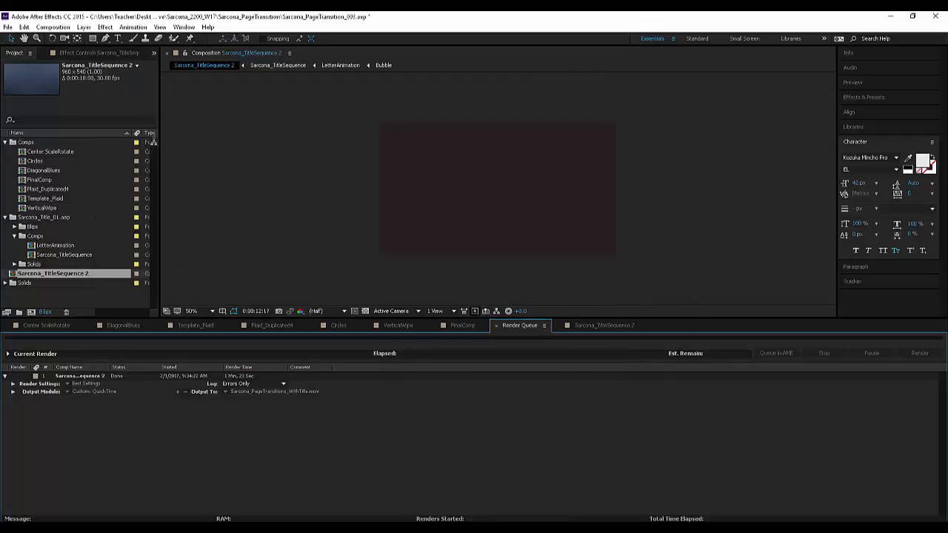
{"action": "left_click", "coordinate": [7, 27]}
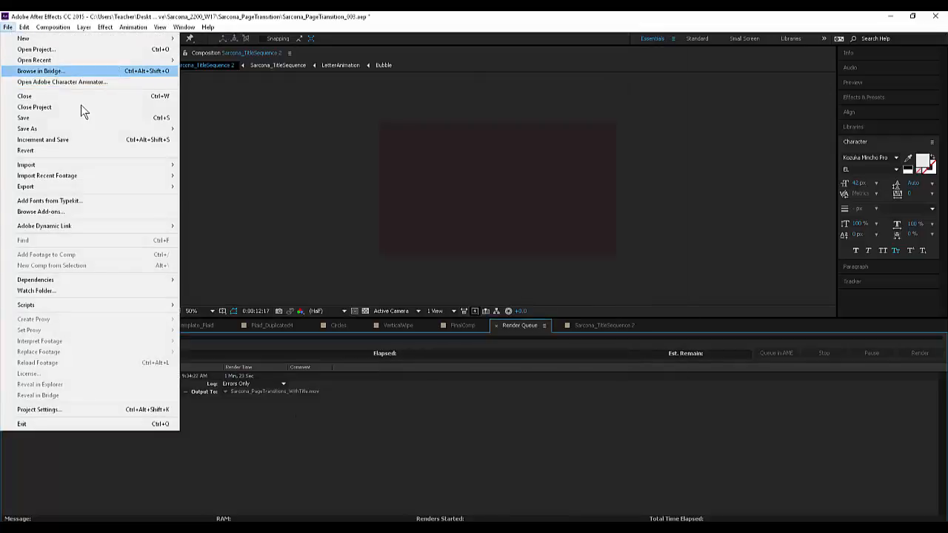
{"action": "left_click", "coordinate": [81, 125]}
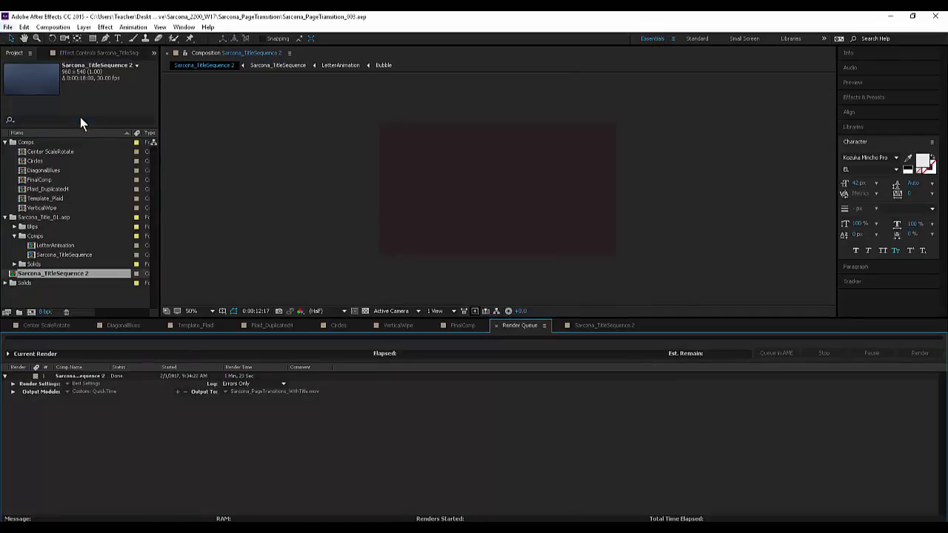
- Open the title bumper project's recent _Title_01.aep file and preview its title sequence
{"action": "left_click", "coordinate": [7, 26]}
{"action": "mouse_move", "coordinate": [44, 60]}
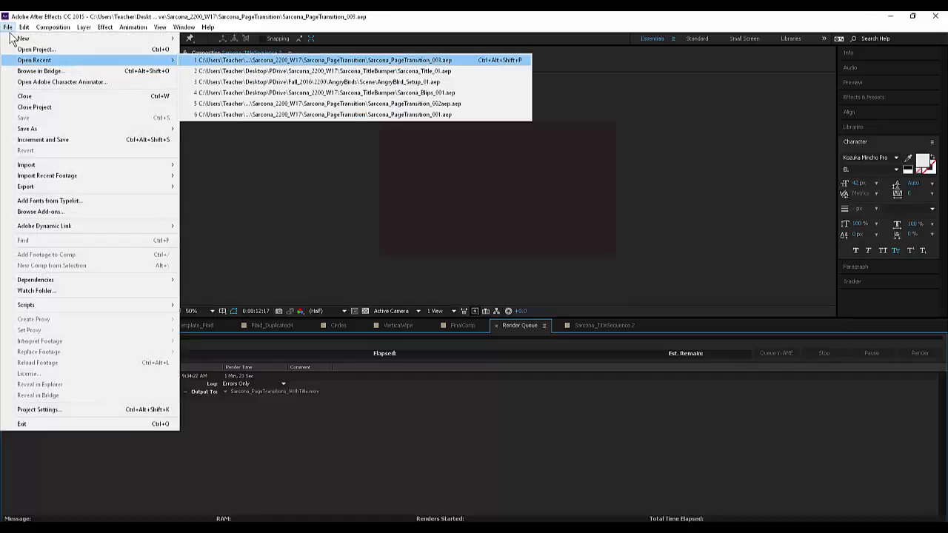
{"action": "left_click", "coordinate": [311, 69]}
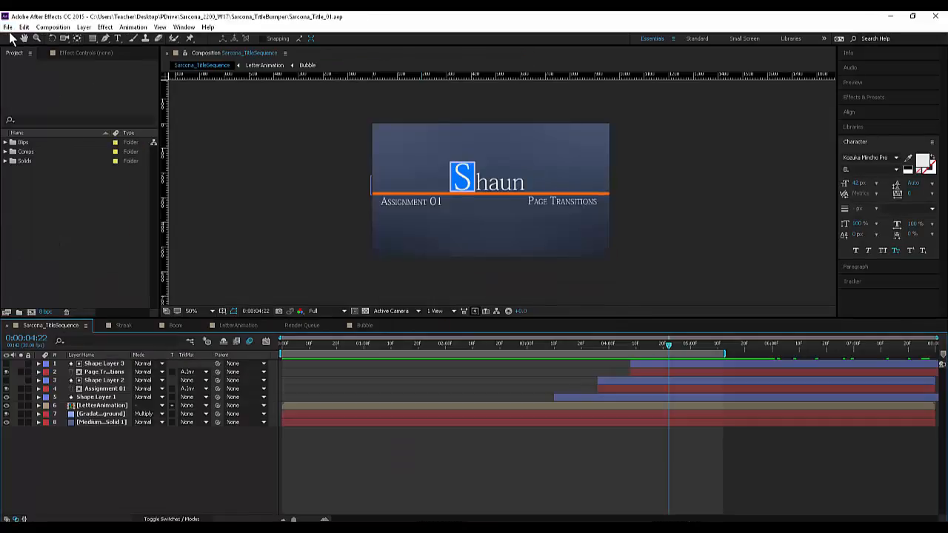
{"action": "key", "text": "space"}
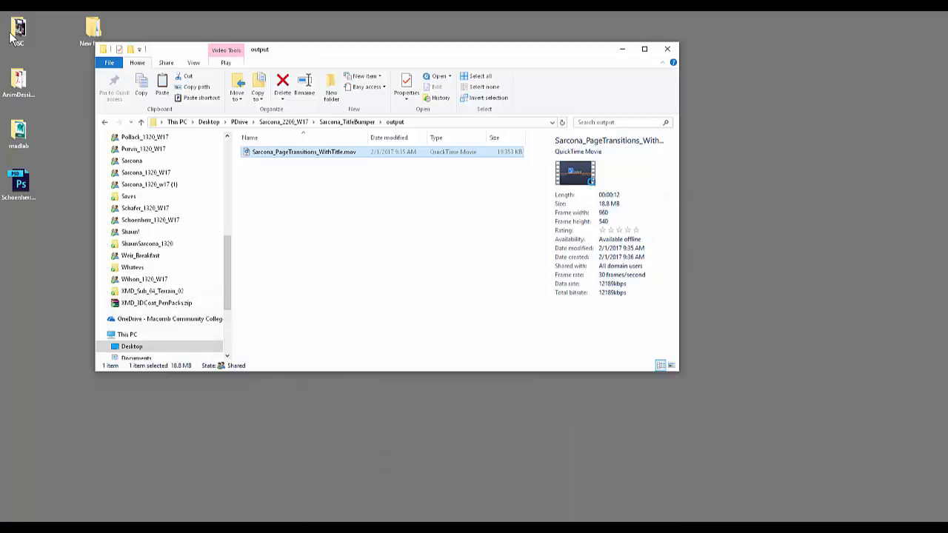
- Switch to File Explorer and look through the title bumper project's artwork, audio, movies and reference folders
{"action": "key", "text": "alt+Up"}
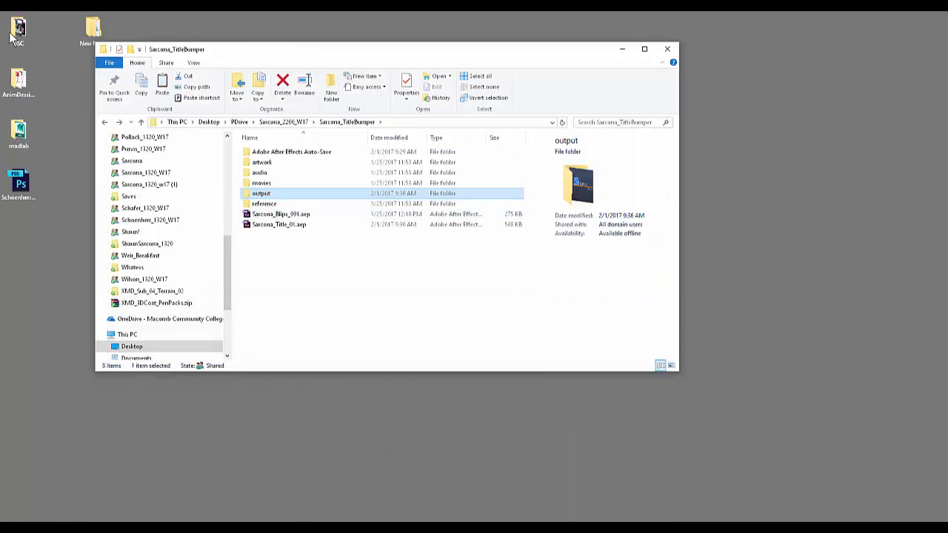
{"action": "key", "text": "alt+Up"}
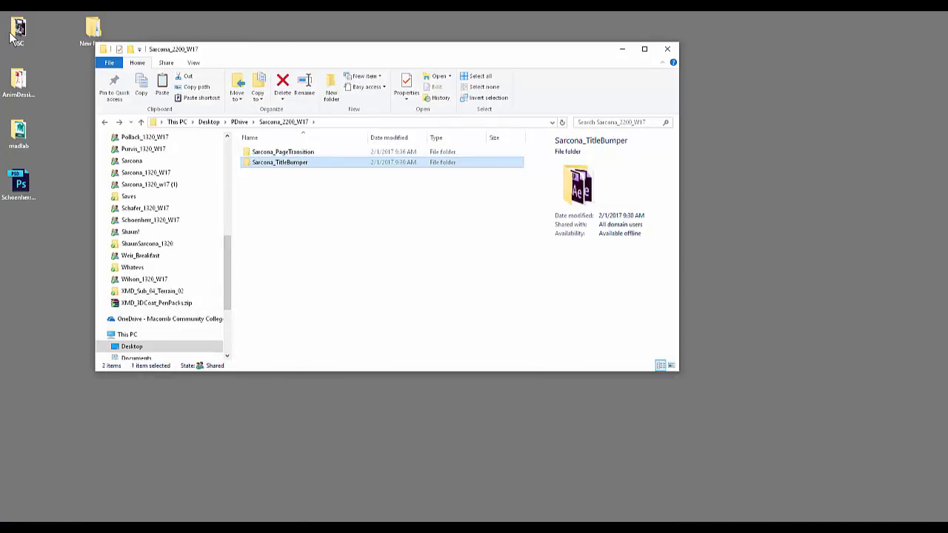
{"action": "left_click_drag", "start_coordinate": [250, 162], "coordinate": [251, 203]}
{"action": "key", "text": "Return"}
{"action": "double_click", "coordinate": [305, 163]}
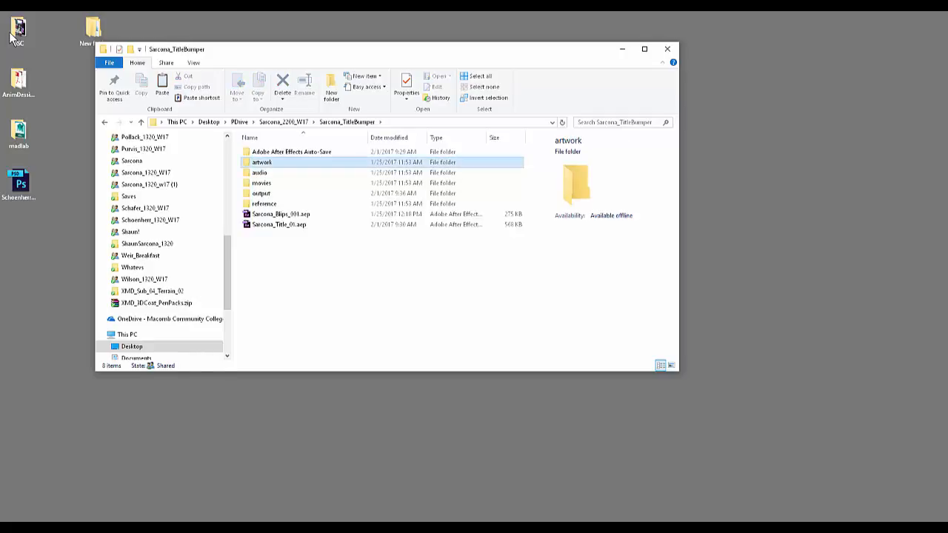
{"action": "key", "text": "alt+Left"}
{"action": "double_click", "coordinate": [300, 173]}
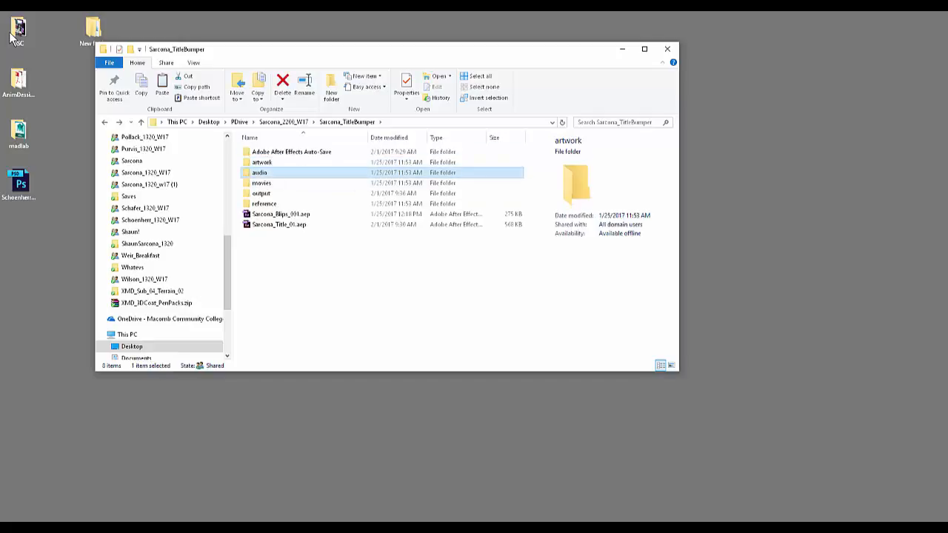
{"action": "key", "text": "alt+Left"}
{"action": "left_click", "coordinate": [296, 183]}
{"action": "double_click", "coordinate": [297, 183]}
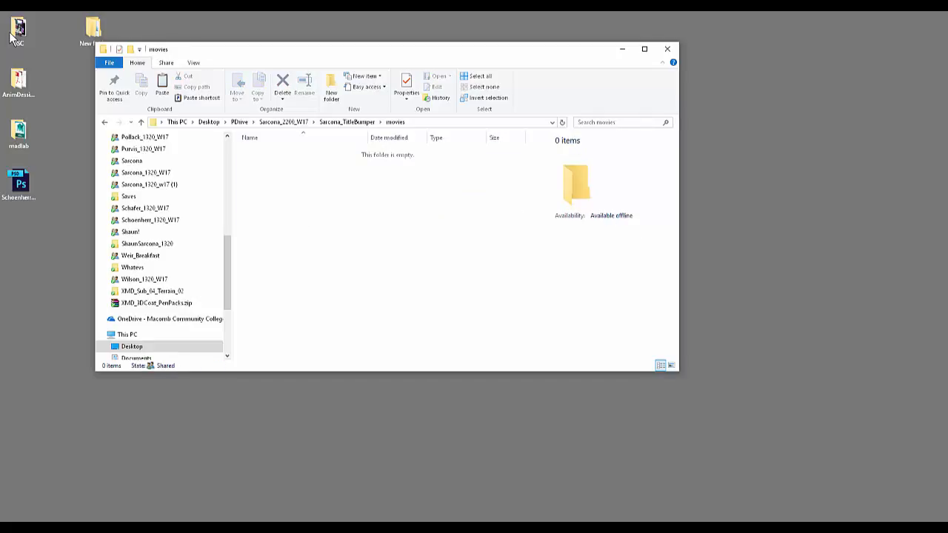
{"action": "key", "text": "alt+Left"}
{"action": "double_click", "coordinate": [285, 204]}
{"action": "key", "text": "alt+Left"}
- Check the _Blips_001 and _Title_01 project files and the Auto-Save folder, close File Explorer and return to After Effects
{"action": "left_click", "coordinate": [296, 214]}
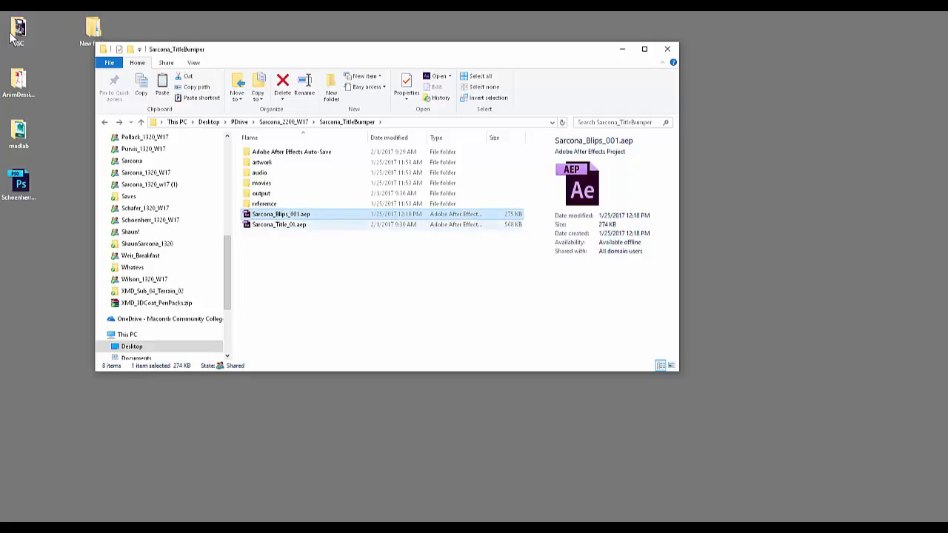
{"action": "key", "text": "Down"}
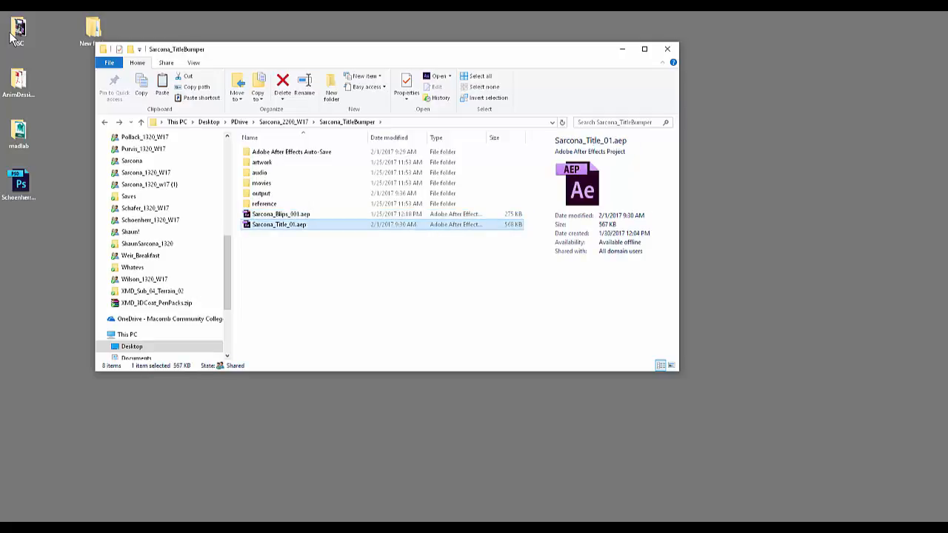
{"action": "key", "text": "ctrl+space"}
{"action": "mouse_move", "coordinate": [333, 259]}
{"action": "left_mouse_down"}
{"action": "mouse_move", "coordinate": [277, 141]}
{"action": "mouse_move", "coordinate": [333, 256]}
{"action": "left_mouse_up"}
{"action": "double_click", "coordinate": [292, 152]}
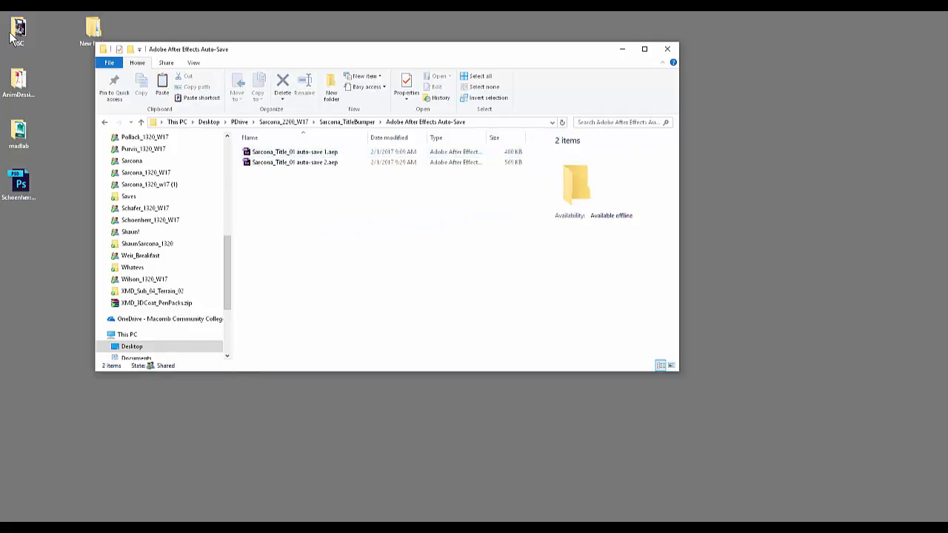
{"action": "key", "text": "alt+Up"}
{"action": "key", "text": "alt+Up"}
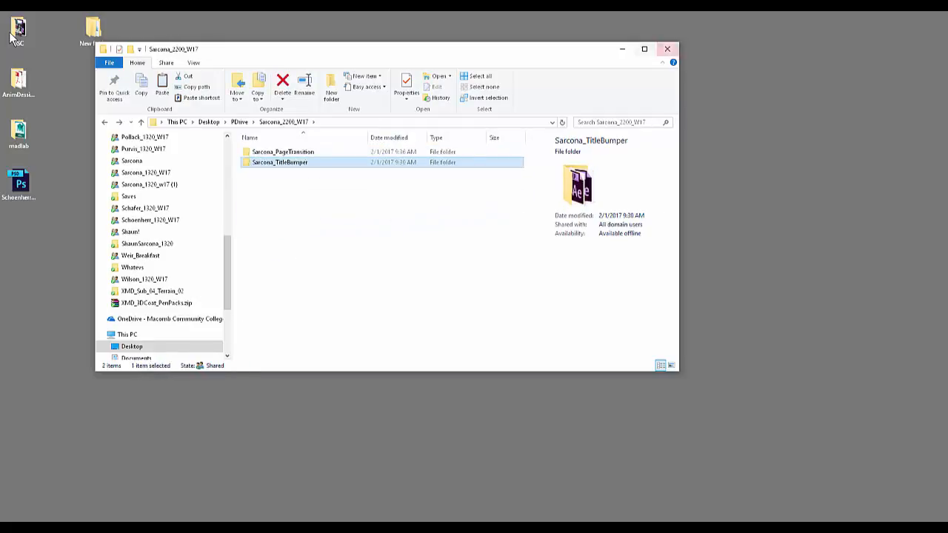
{"action": "key", "text": "alt+F4"}
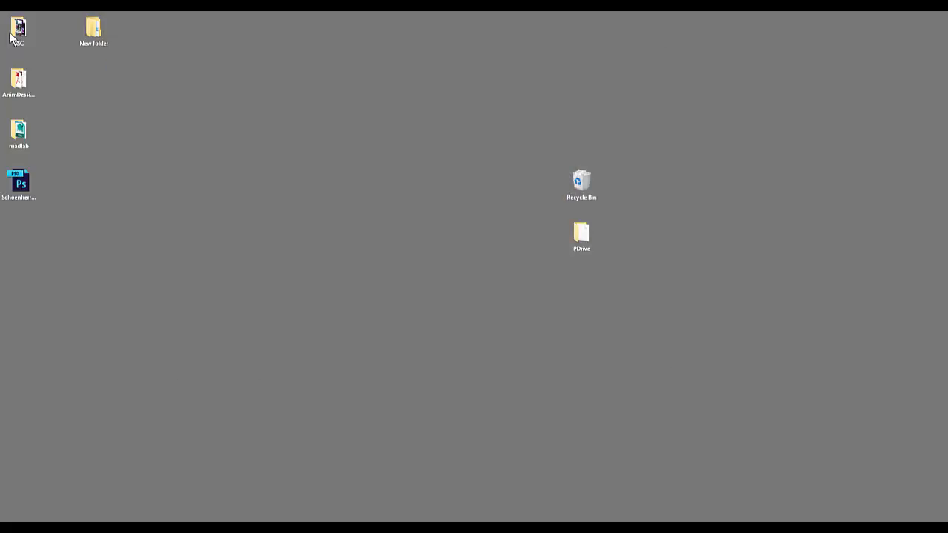
{"action": "key", "text": "alt+Tab"}
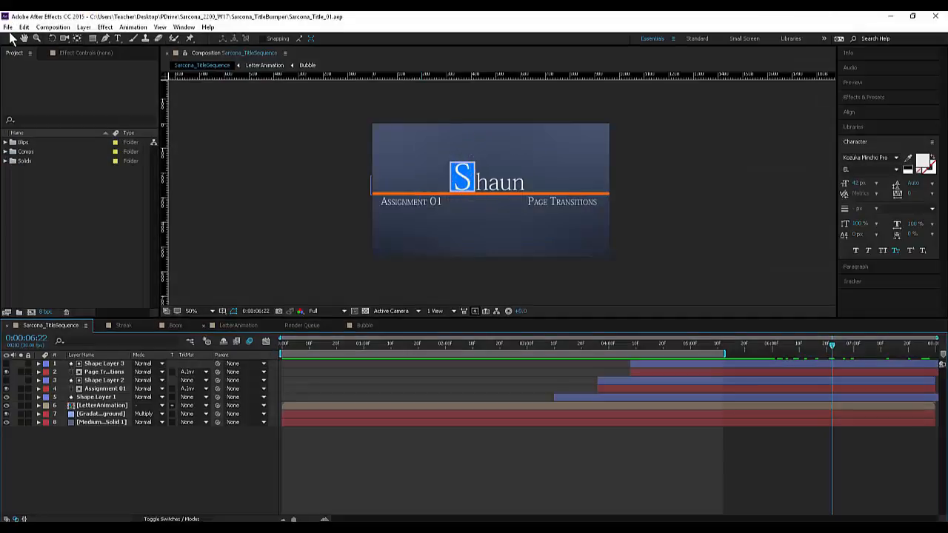
- Preview the title sequence and change the assignment text to "Assignment 03"
{"action": "key", "text": "space"}
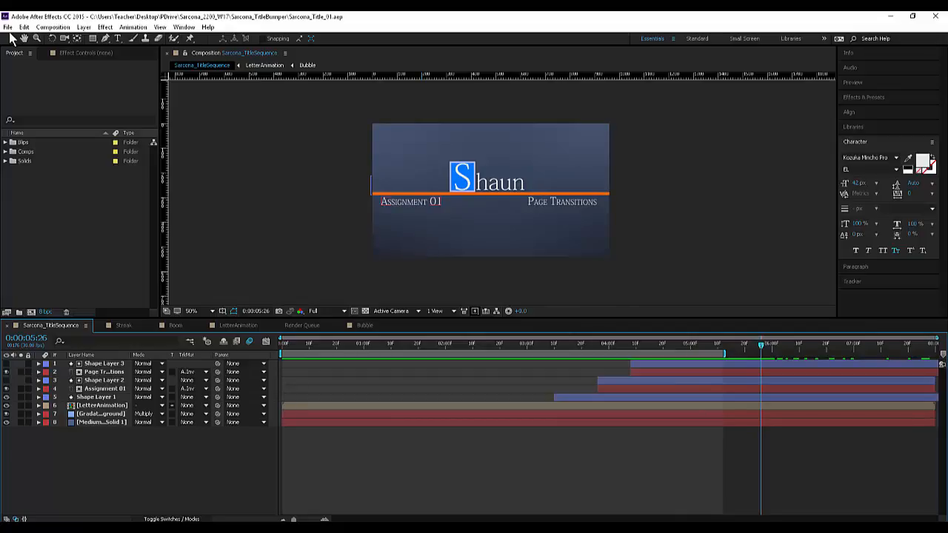
{"action": "double_click", "coordinate": [411, 201]}
{"action": "left_click", "coordinate": [435, 201]}
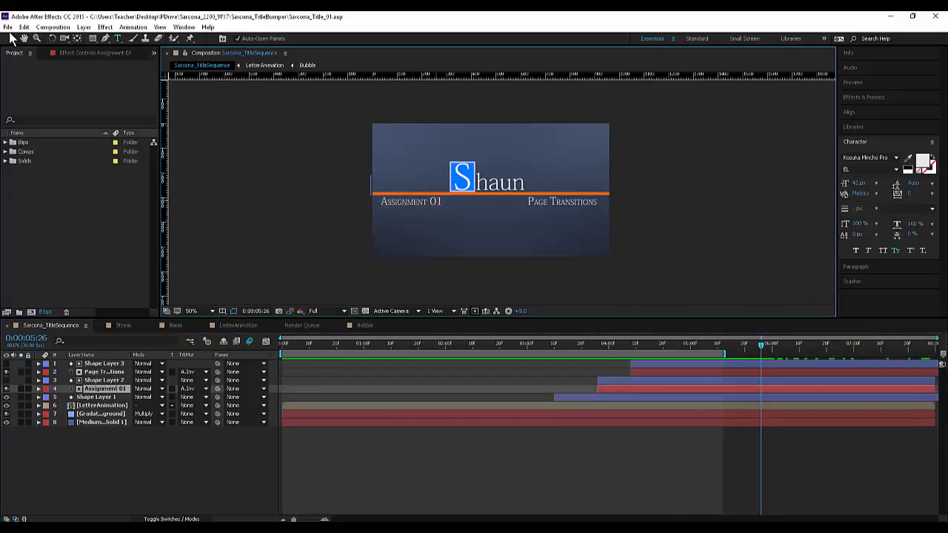
{"action": "key", "text": "BackSpace"}
{"action": "type", "text": "3"}
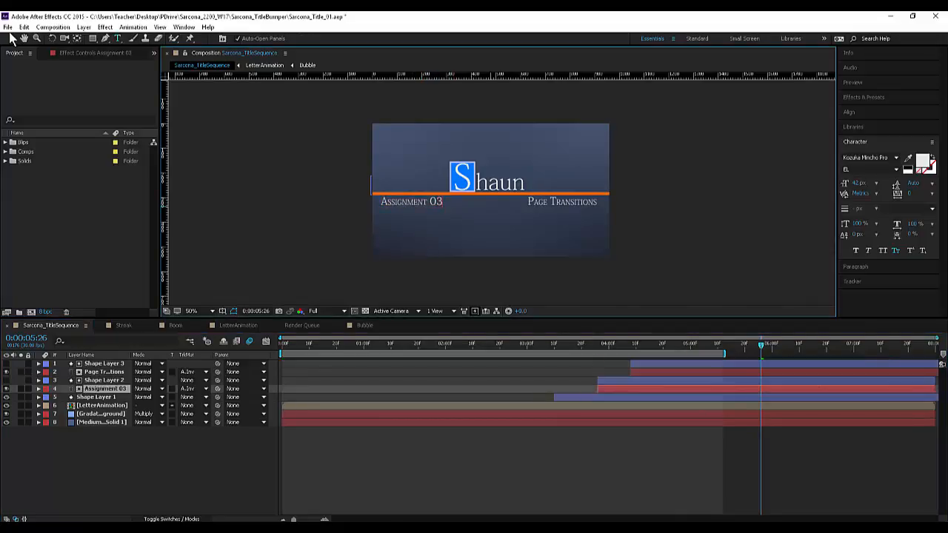
{"action": "left_click", "coordinate": [444, 466]}
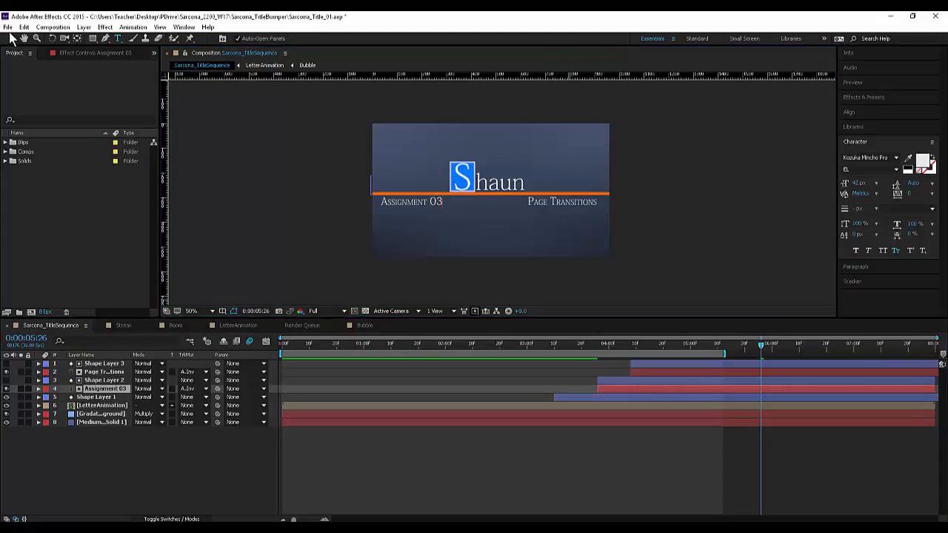
- Try replacing the Page Transitions text with "Lower Thirds", and undo that text change
{"action": "left_click_drag", "start_coordinate": [597, 201], "coordinate": [550, 201]}
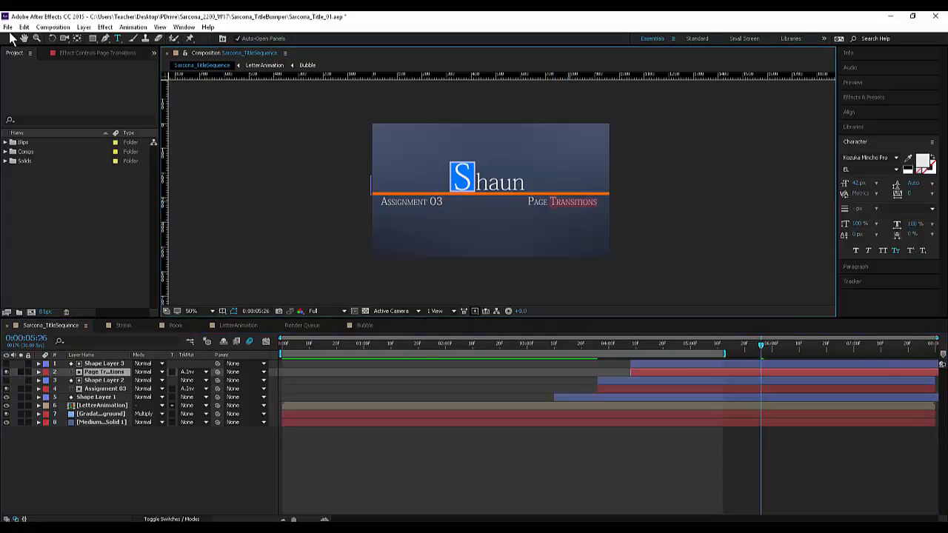
{"action": "left_click", "coordinate": [577, 202]}
{"action": "triple_click", "coordinate": [546, 201]}
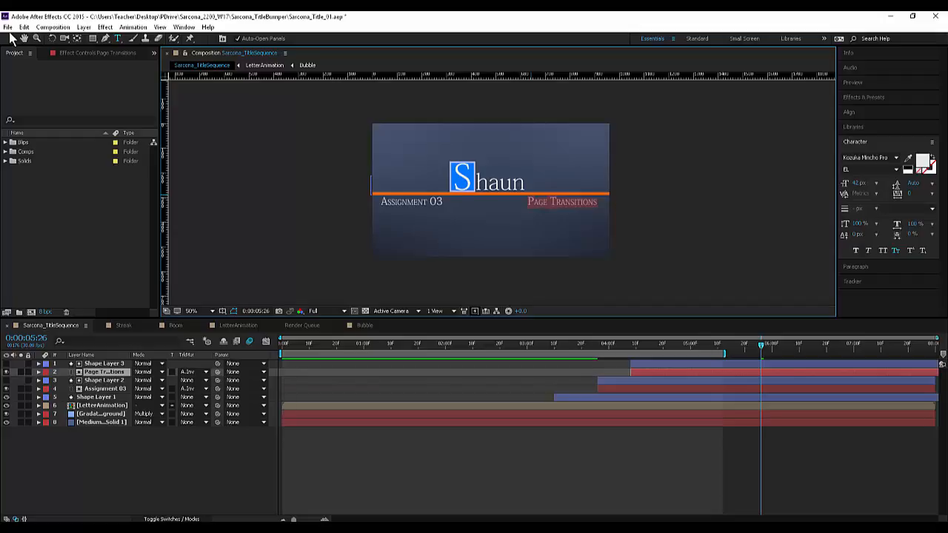
{"action": "type", "text": "Low"}
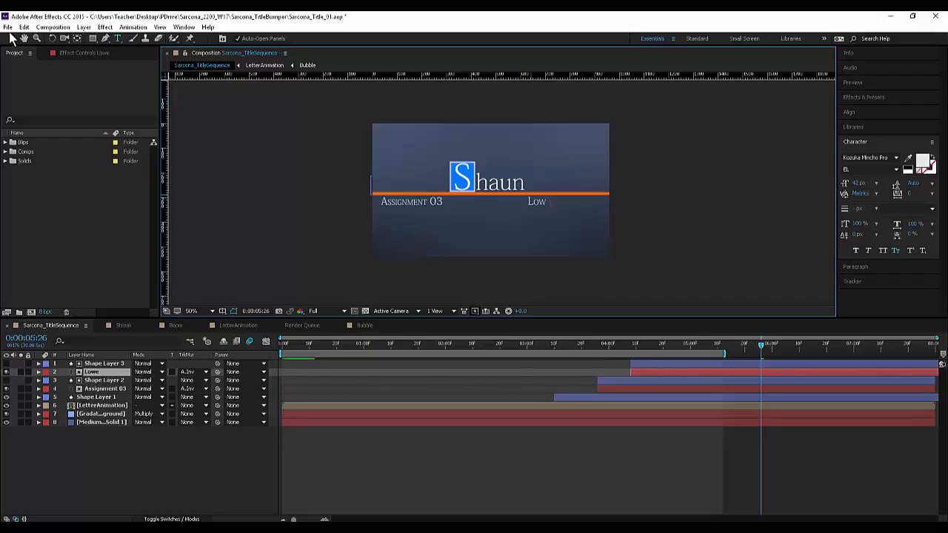
{"action": "type", "text": "er Thirds"}
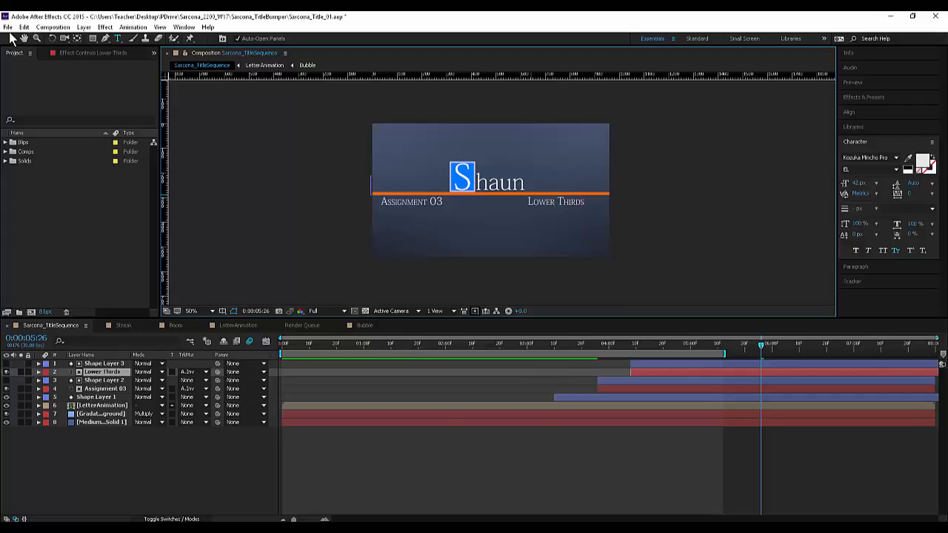
{"action": "key", "text": "ctrl+z"}
{"action": "key", "text": "ctrl+z"}
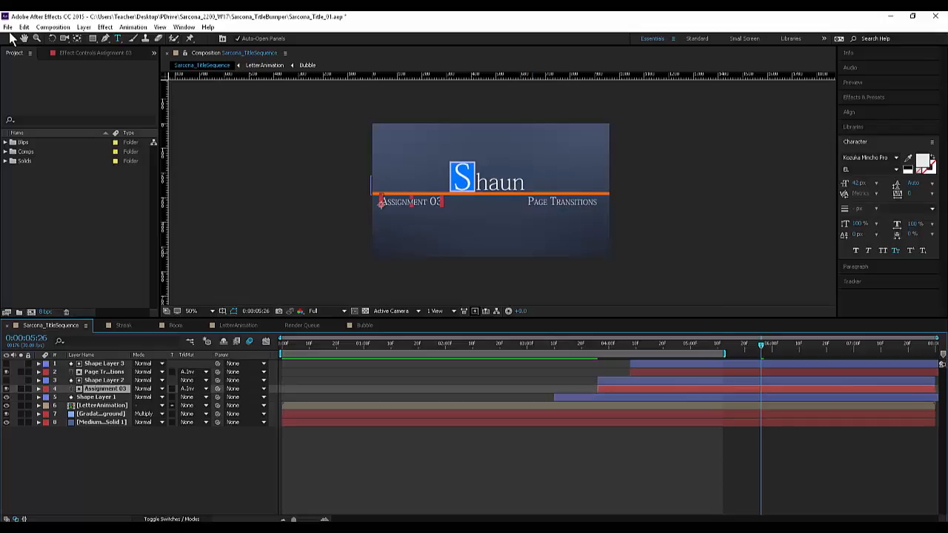